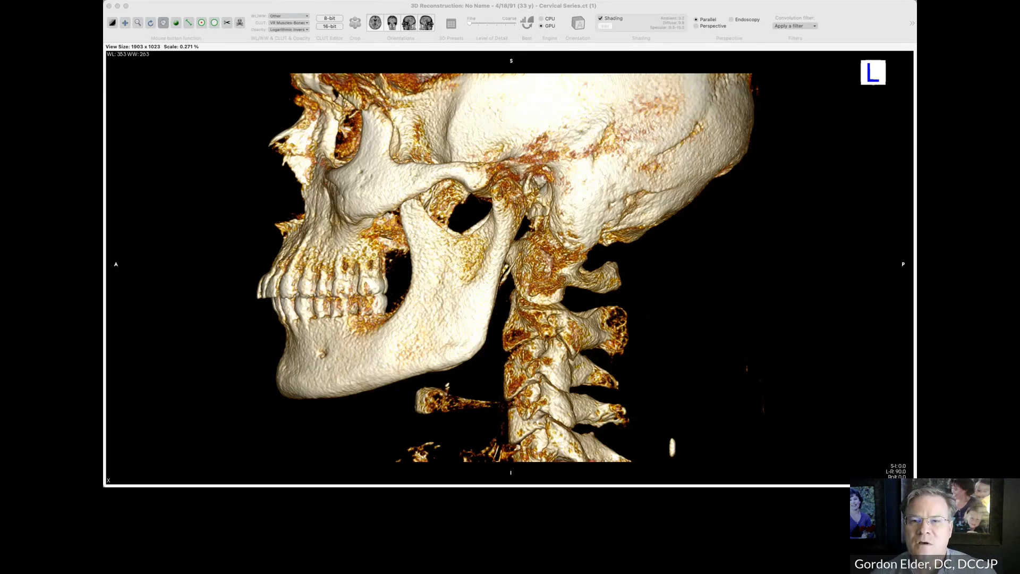
- Rotate the 3D skull and cervical spine reconstruction from the left side to examine the back and right rear
{"action": "left_click", "coordinate": [514, 193]}
{"action": "left_click_drag", "start_coordinate": [529, 196], "coordinate": [207, 193]}
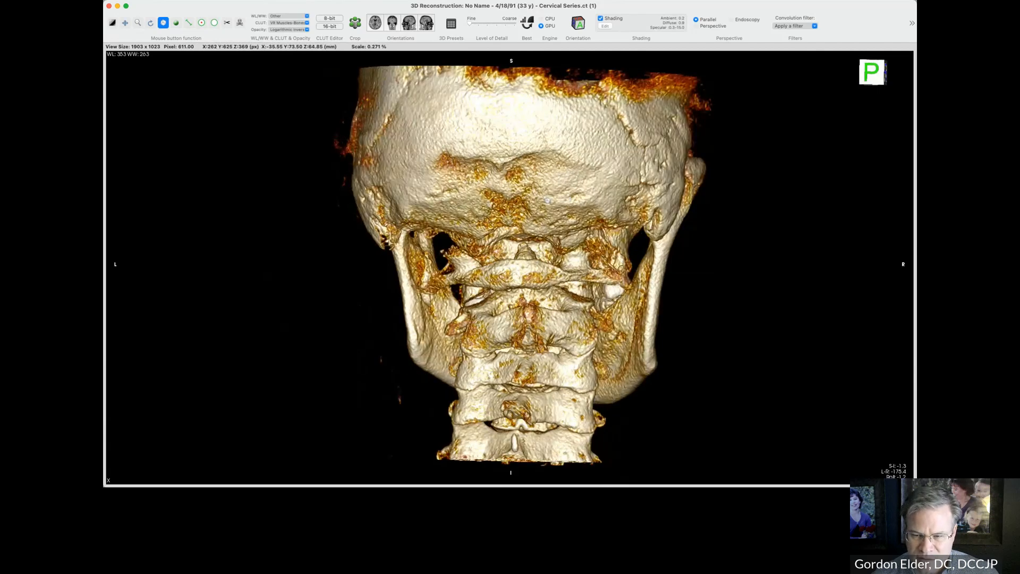
{"action": "left_click_drag", "start_coordinate": [547, 201], "coordinate": [520, 171]}
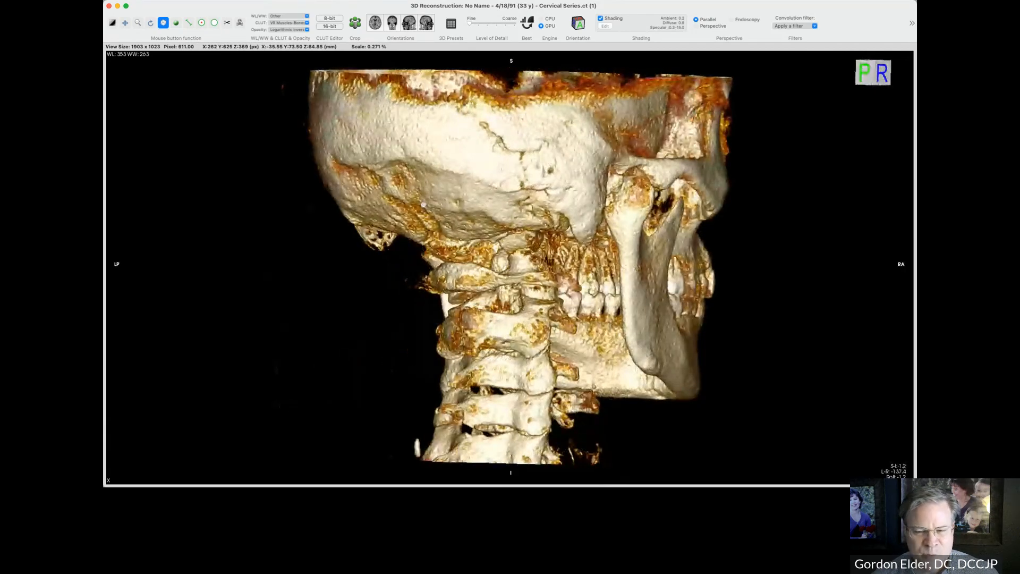
{"action": "left_click_drag", "start_coordinate": [389, 207], "coordinate": [623, 185]}
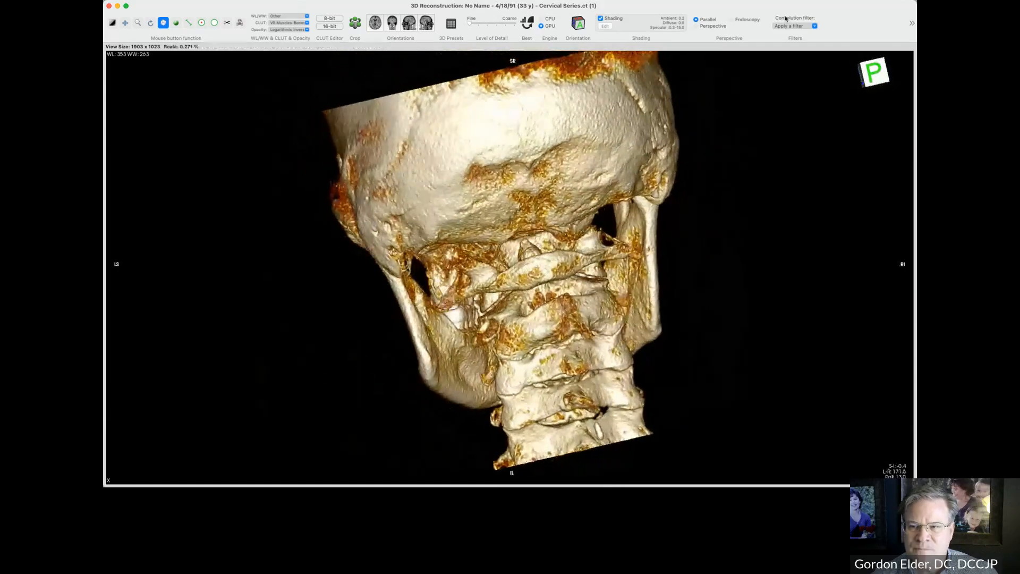
- Set the reconstruction to the anterior orientation and rotate it to inspect the upper neck from the front, back and left side
{"action": "left_click", "coordinate": [392, 24]}
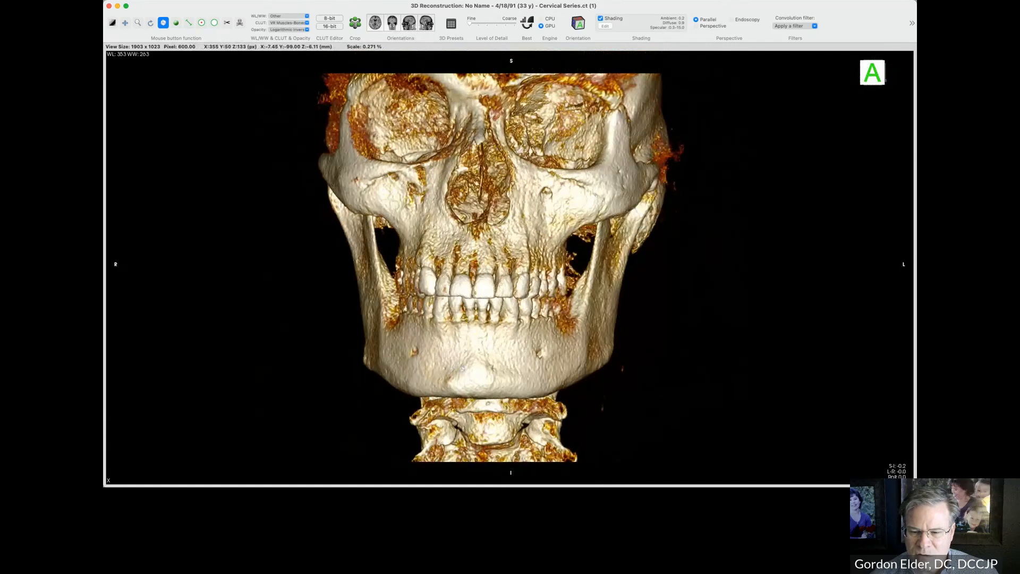
{"action": "left_click_drag", "start_coordinate": [564, 351], "coordinate": [215, 352]}
{"action": "left_click_drag", "start_coordinate": [414, 341], "coordinate": [302, 337]}
{"action": "left_click_drag", "start_coordinate": [496, 345], "coordinate": [272, 327]}
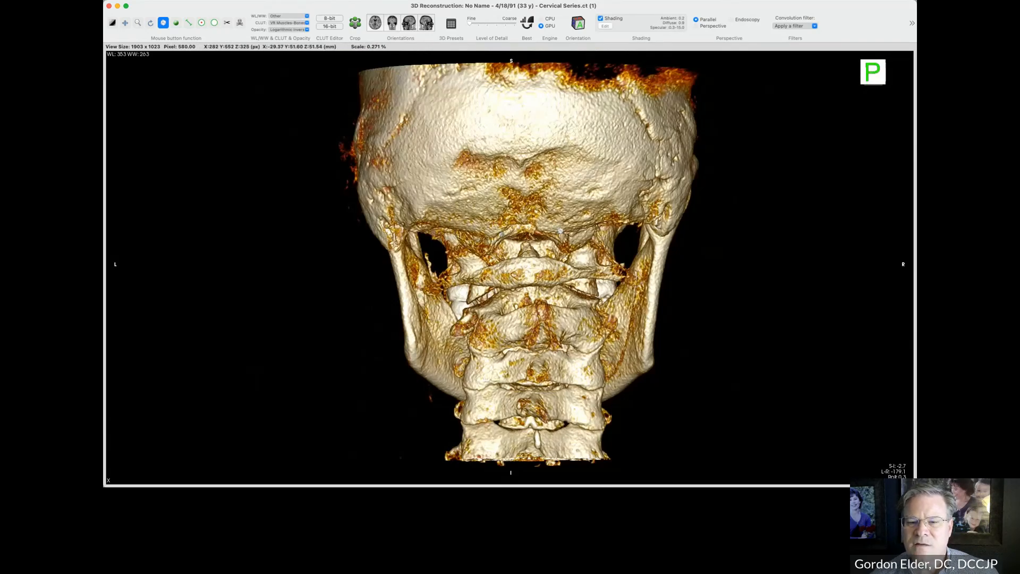
{"action": "left_click_drag", "start_coordinate": [451, 272], "coordinate": [447, 147]}
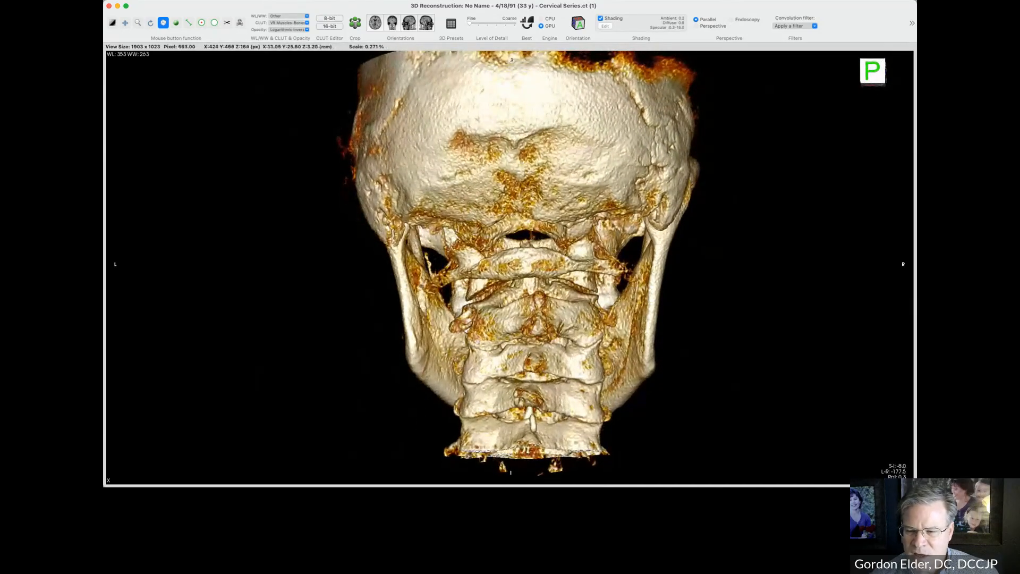
{"action": "left_click_drag", "start_coordinate": [497, 313], "coordinate": [810, 338]}
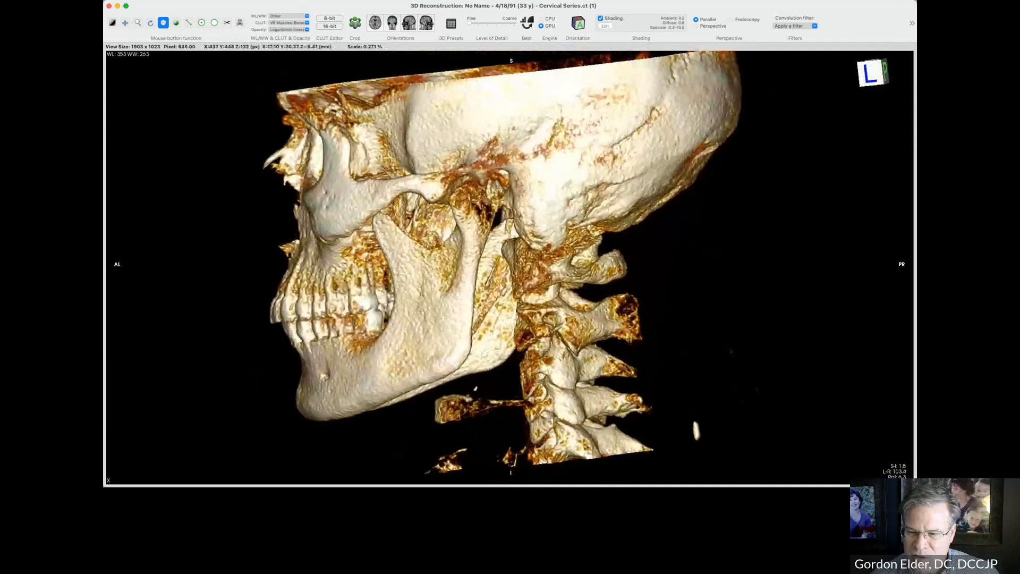
- Examine the skull base, atlas and axis up close from the left and right sides of the reconstruction
{"action": "scroll", "coordinate": [606, 382], "scroll_direction": "up", "scroll_amount": 5}
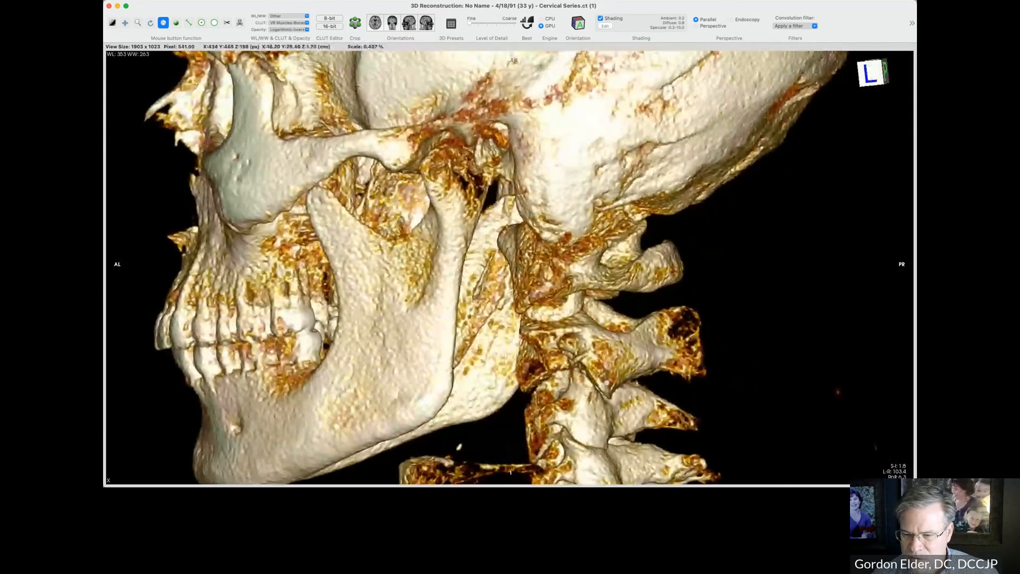
{"action": "left_click_drag", "start_coordinate": [606, 382], "coordinate": [582, 353]}
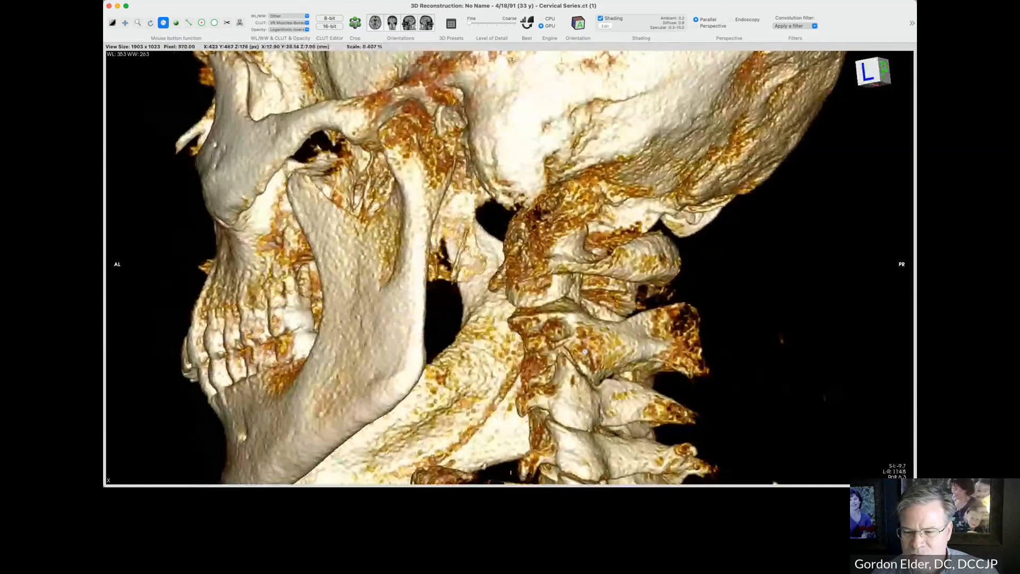
{"action": "left_click_drag", "start_coordinate": [584, 359], "coordinate": [133, 380]}
{"action": "mouse_move", "coordinate": [445, 344]}
{"action": "left_mouse_down"}
{"action": "mouse_move", "coordinate": [319, 333]}
{"action": "mouse_move", "coordinate": [443, 343]}
{"action": "left_mouse_up"}
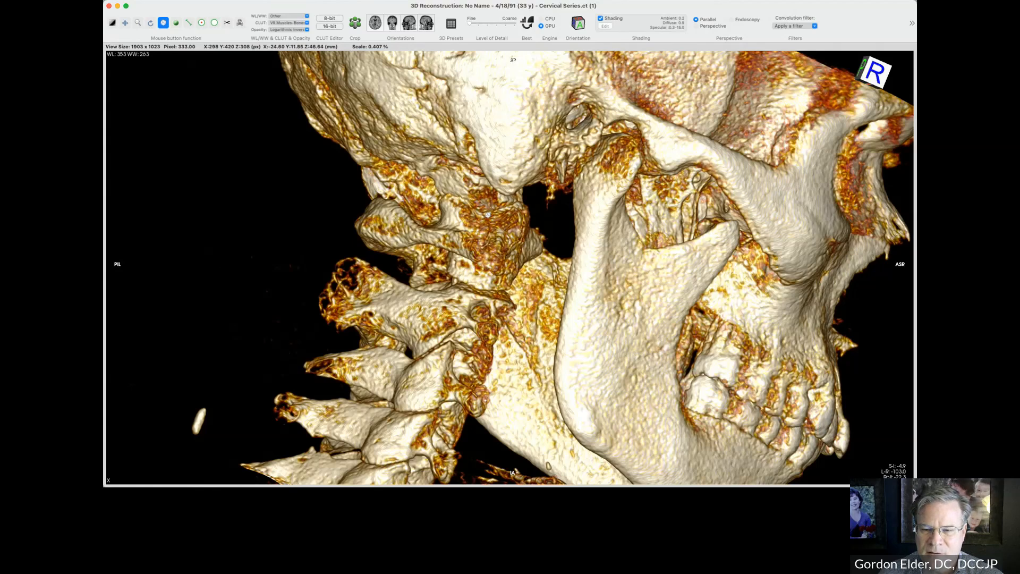
{"action": "left_click_drag", "start_coordinate": [488, 214], "coordinate": [828, 317]}
{"action": "left_click_drag", "start_coordinate": [600, 316], "coordinate": [818, 322]}
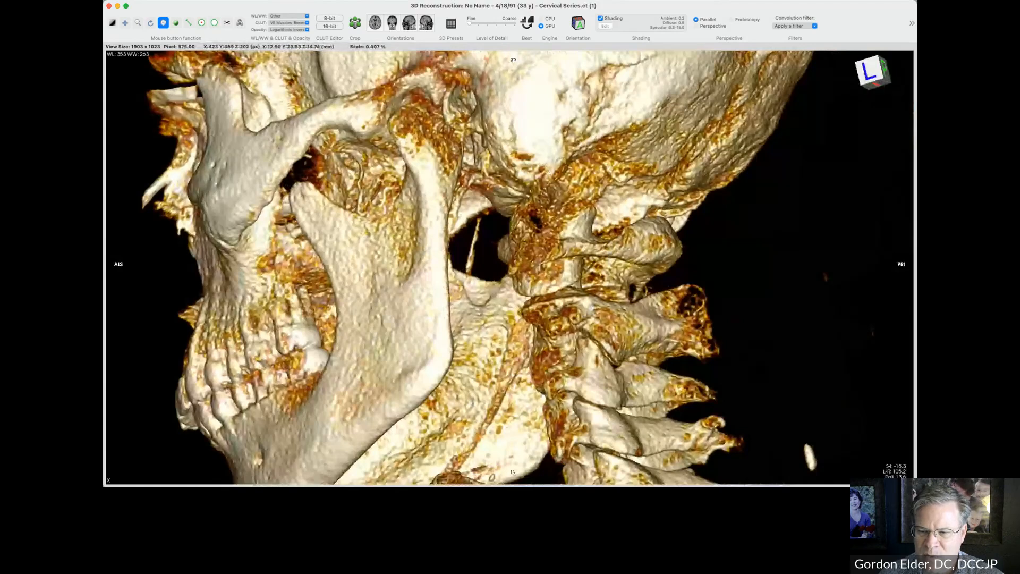
{"action": "left_click_drag", "start_coordinate": [558, 178], "coordinate": [594, 175]}
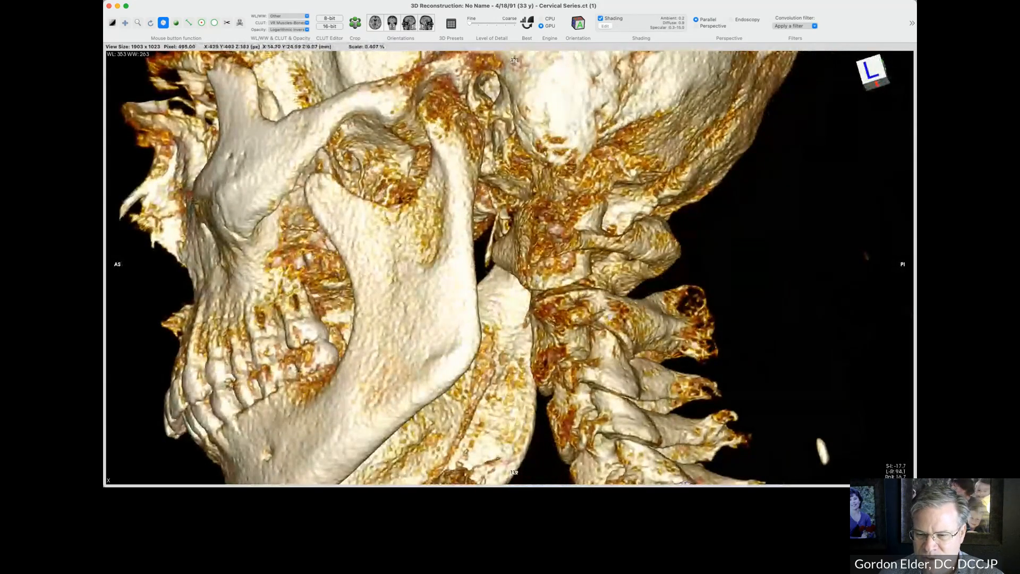
{"action": "left_click_drag", "start_coordinate": [611, 318], "coordinate": [534, 332]}
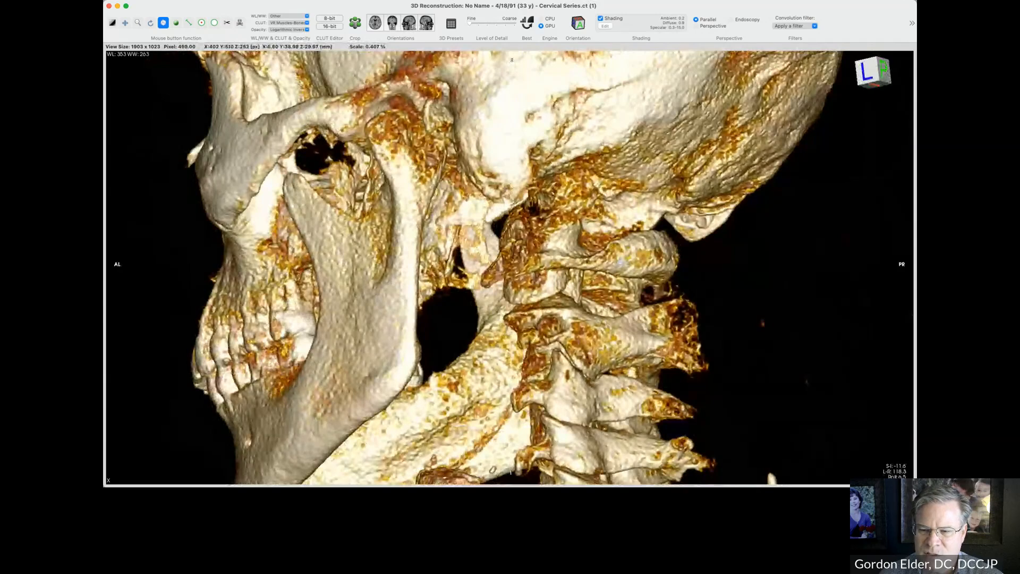
- Look down through the skull from above to examine the dens and upper vertebrae inside the foramen magnum
{"action": "left_click_drag", "start_coordinate": [535, 332], "coordinate": [513, 452]}
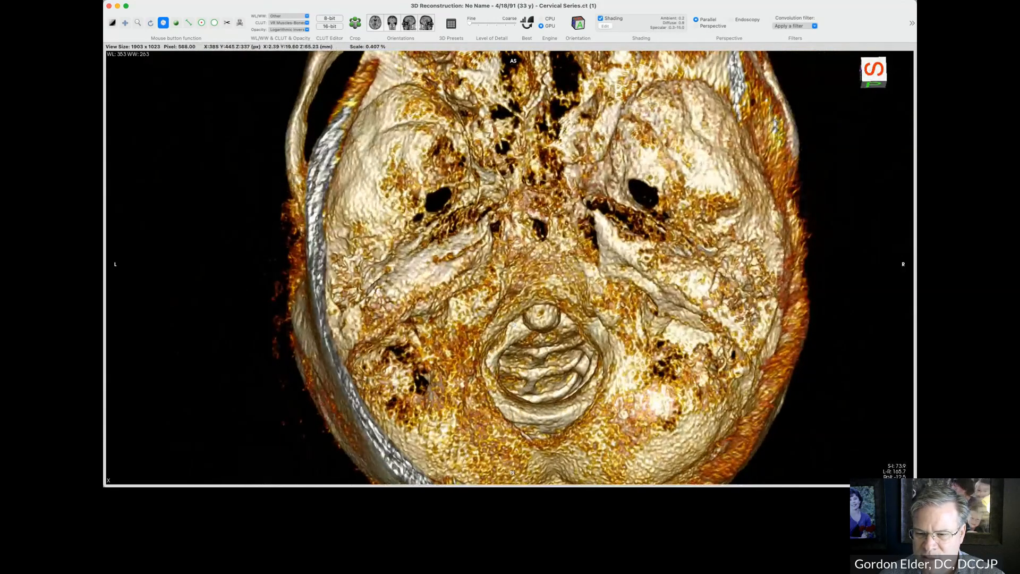
{"action": "left_click_drag", "start_coordinate": [626, 345], "coordinate": [606, 349]}
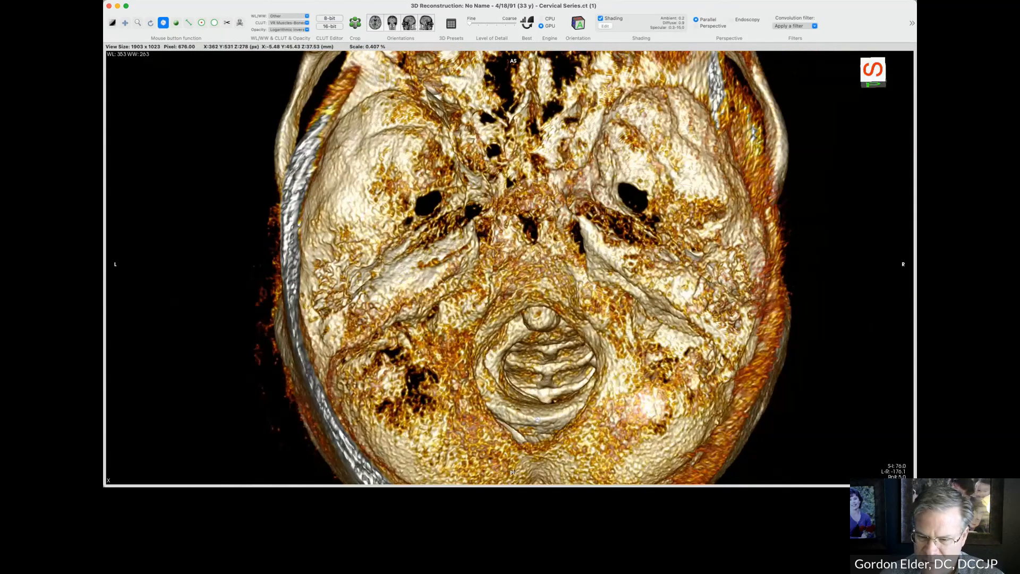
{"action": "mouse_move", "coordinate": [537, 420]}
{"action": "left_mouse_down"}
{"action": "mouse_move", "coordinate": [548, 412]}
{"action": "mouse_move", "coordinate": [534, 421]}
{"action": "left_mouse_up"}
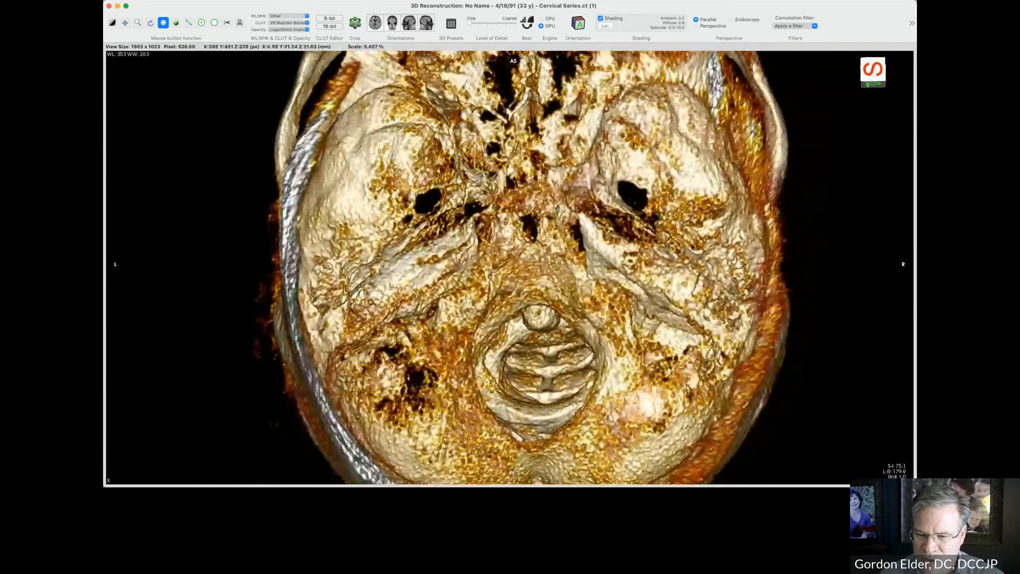
{"action": "mouse_move", "coordinate": [534, 372]}
{"action": "left_mouse_down"}
{"action": "mouse_move", "coordinate": [534, 356]}
{"action": "mouse_move", "coordinate": [533, 372]}
{"action": "mouse_move", "coordinate": [597, 358]}
{"action": "mouse_move", "coordinate": [553, 374]}
{"action": "left_mouse_up"}
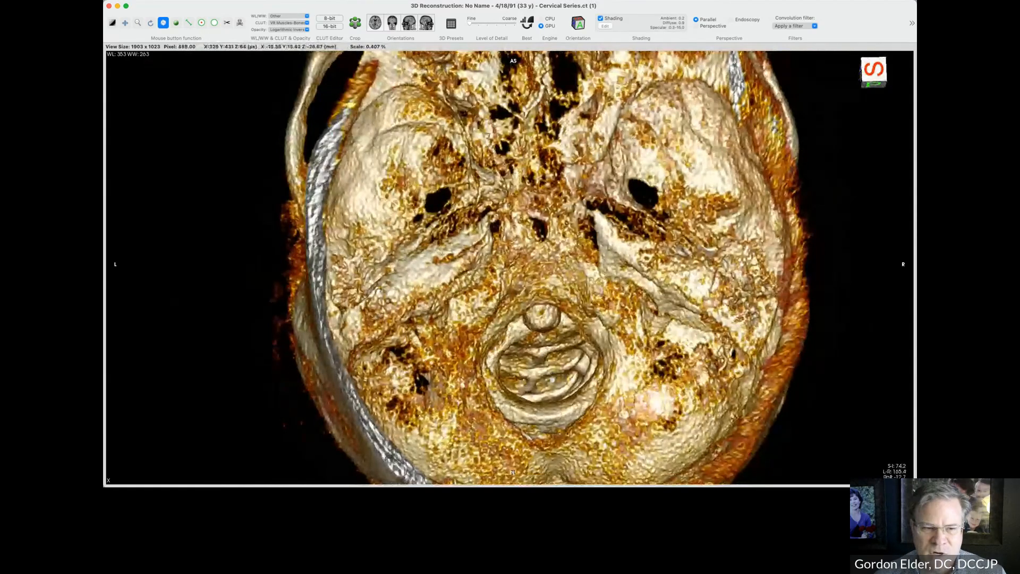
{"action": "left_click_drag", "start_coordinate": [557, 344], "coordinate": [541, 258]}
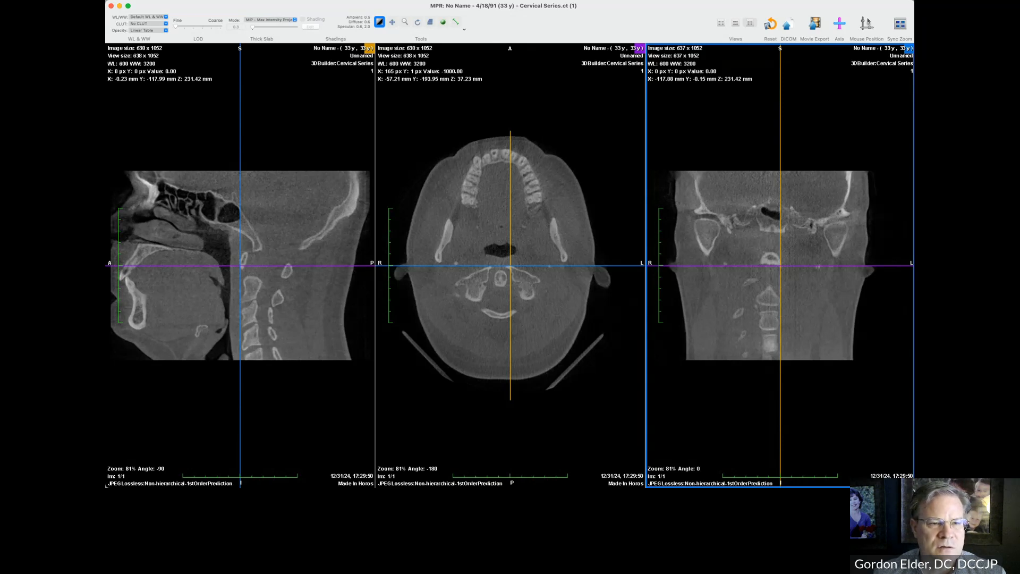
- Flip the coronal, axial and sagittal MPR views horizontally so the patient's left and posterior sides are on the left
{"action": "left_click", "coordinate": [512, 326]}
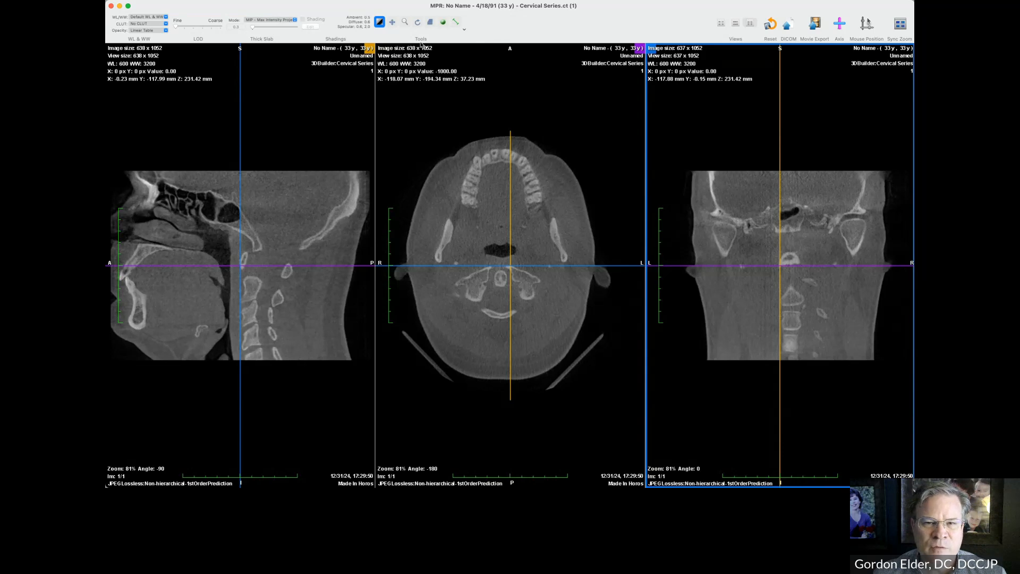
{"action": "left_click", "coordinate": [425, 76]}
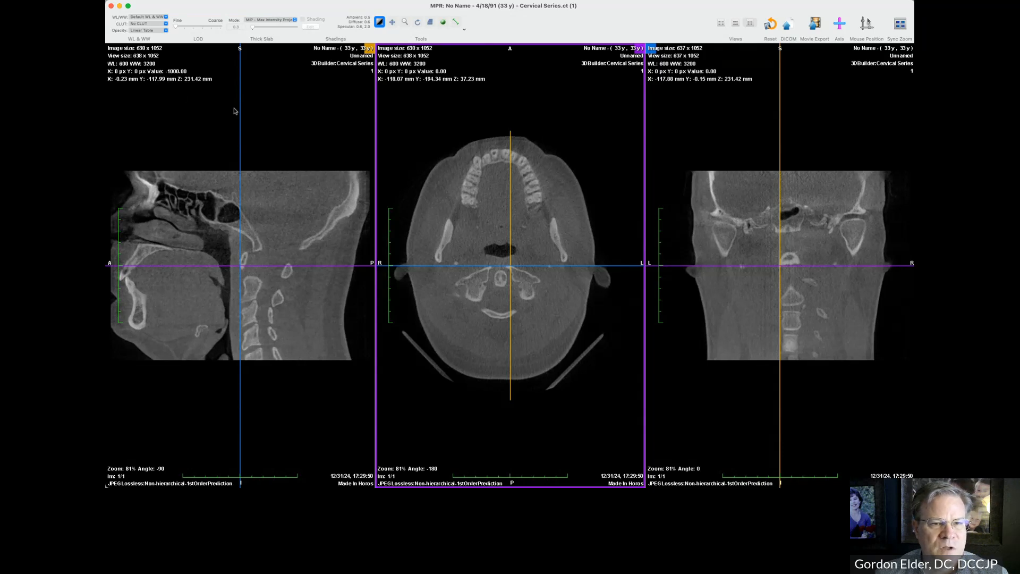
{"action": "key", "text": "h"}
{"action": "left_click", "coordinate": [239, 105]}
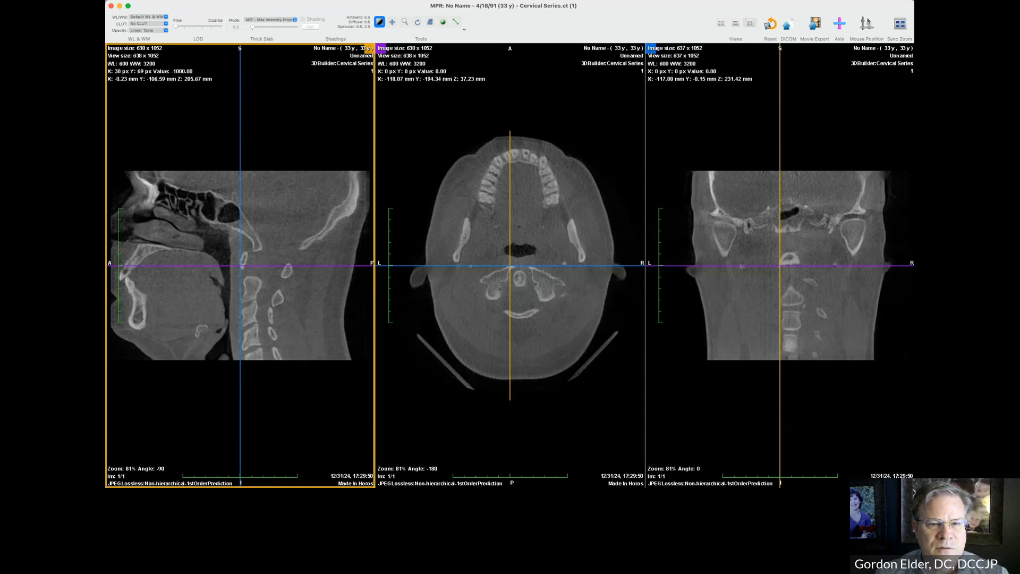
{"action": "key", "text": "h"}
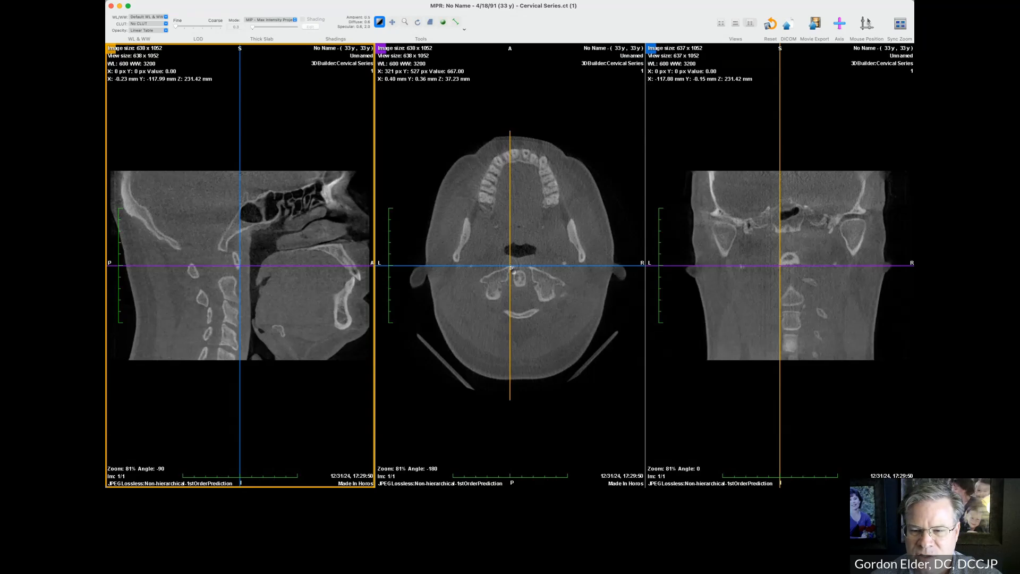
- Center the axial crosshairs on the dens and set the thick slab to Mean mode with a thickness of 10
{"action": "left_click", "coordinate": [511, 268]}
{"action": "left_click_drag", "start_coordinate": [512, 268], "coordinate": [518, 267]}
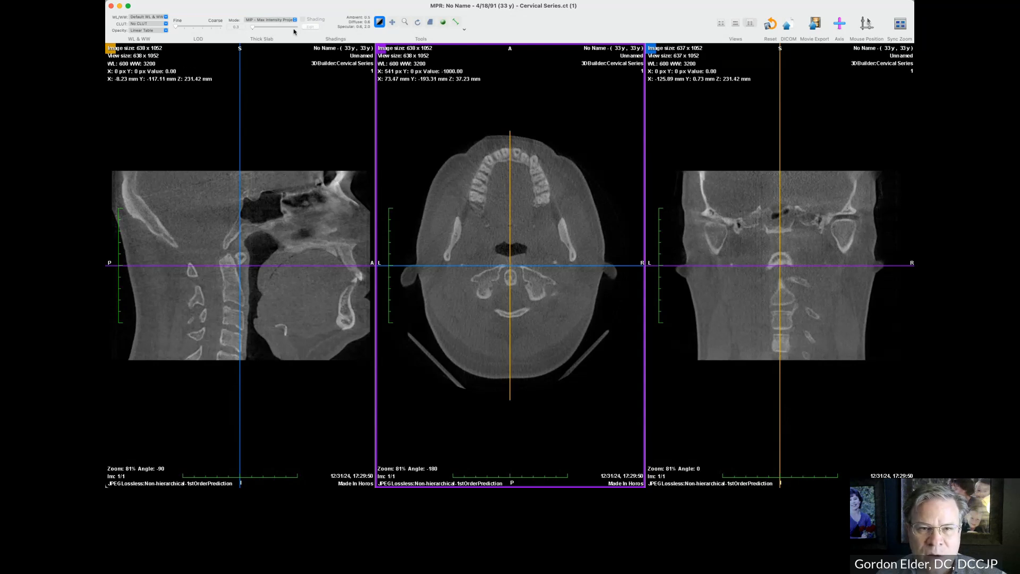
{"action": "left_click", "coordinate": [277, 21]}
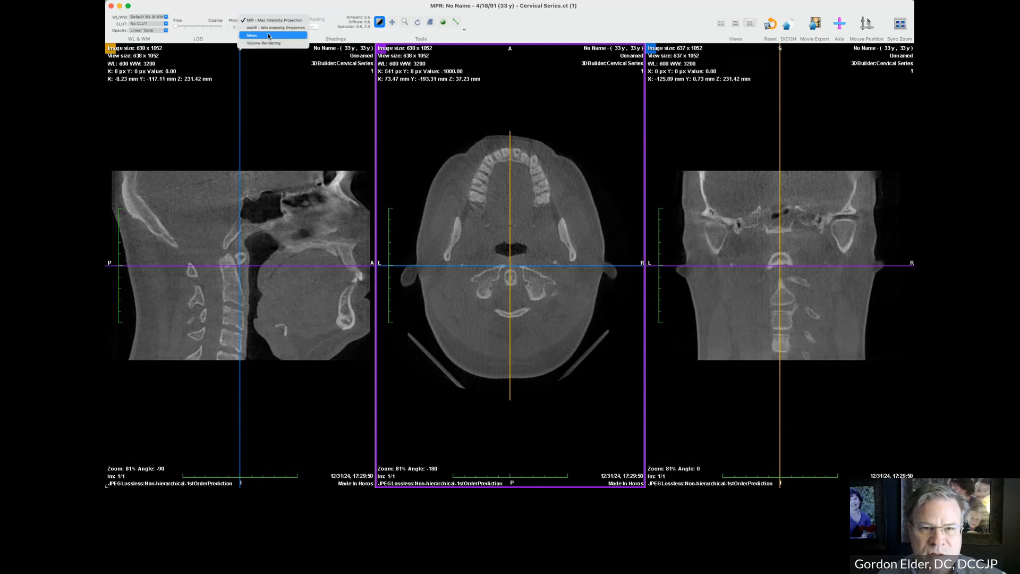
{"action": "left_click", "coordinate": [270, 35]}
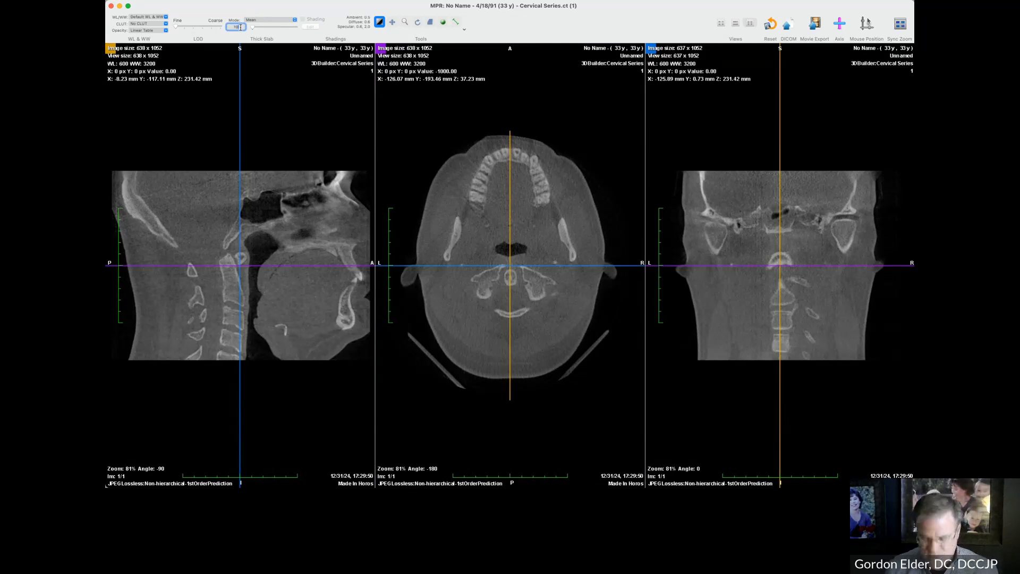
{"action": "key", "text": "Return"}
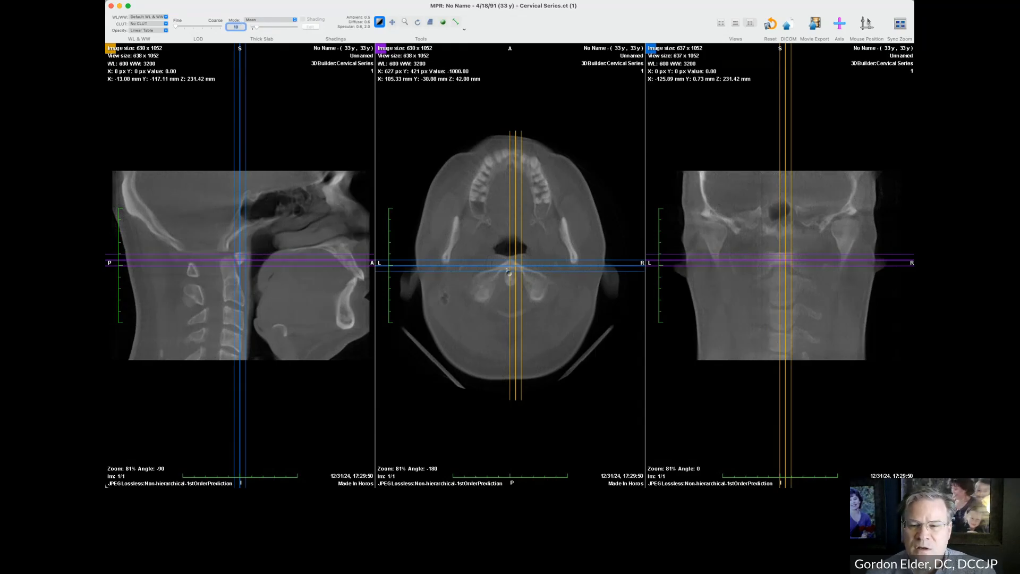
- Recenter the crosshairs on the midline in the axial view and on the tip of the dens in the sagittal view
{"action": "left_click_drag", "start_coordinate": [512, 268], "coordinate": [510, 267]}
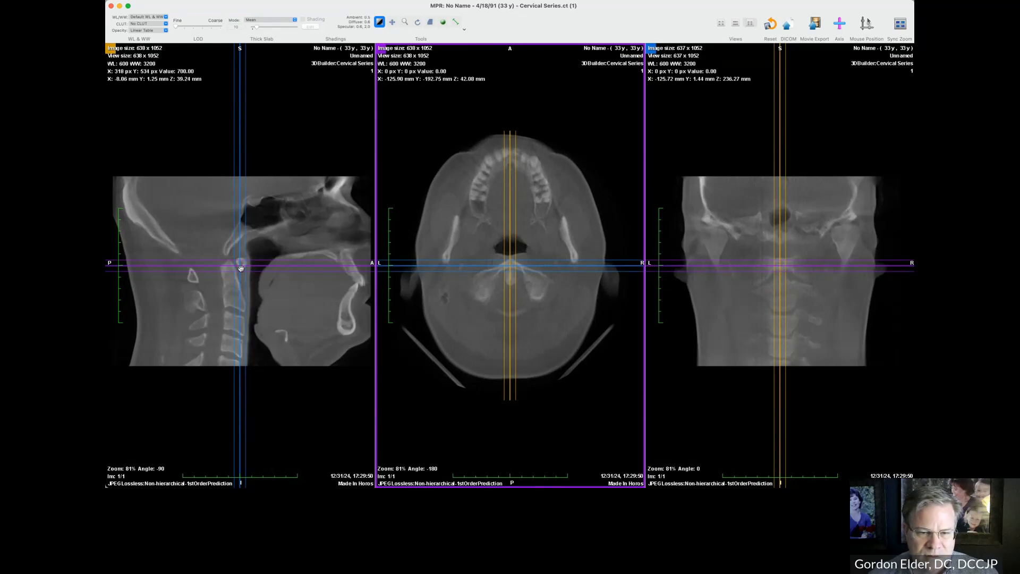
{"action": "mouse_move", "coordinate": [241, 265]}
{"action": "left_mouse_down"}
{"action": "mouse_move", "coordinate": [260, 261]}
{"action": "mouse_move", "coordinate": [240, 263]}
{"action": "left_mouse_up"}
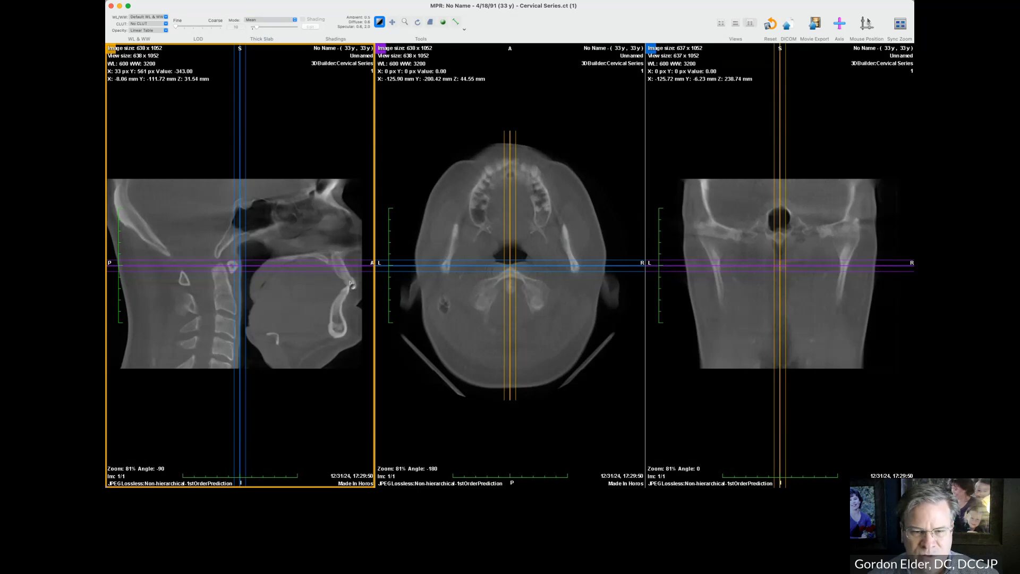
{"action": "left_click_drag", "start_coordinate": [240, 264], "coordinate": [218, 258]}
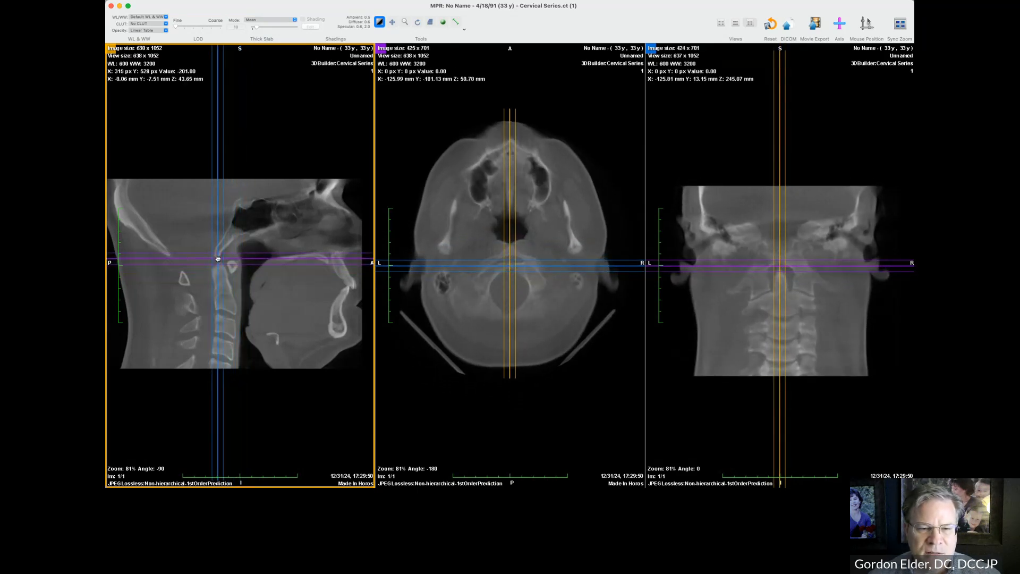
- Lower the axial plane to the atlas and tilt it in the sagittal view to pass through the anterior and posterior C1 arches
{"action": "left_click_drag", "start_coordinate": [148, 266], "coordinate": [148, 263]}
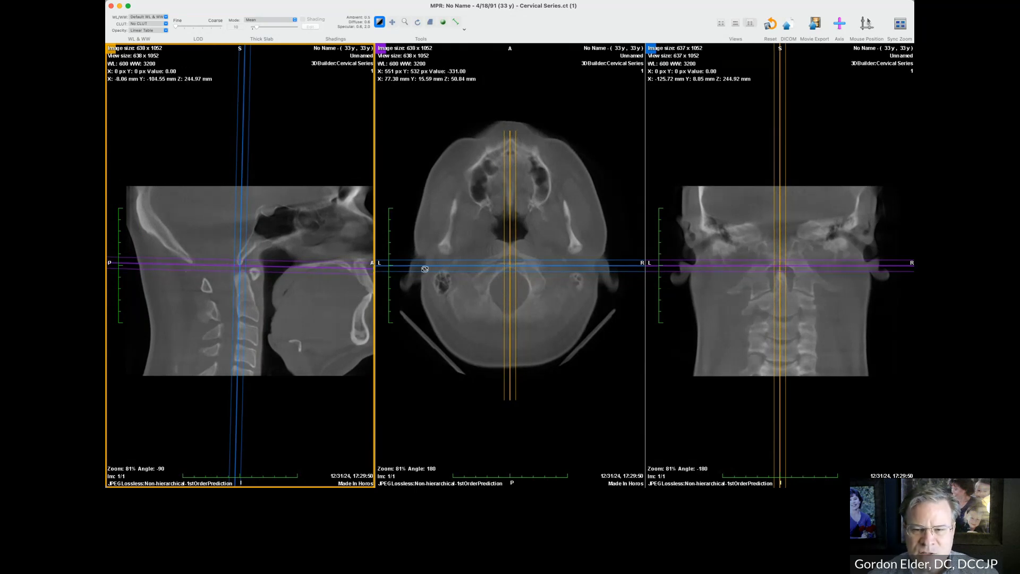
{"action": "left_click", "coordinate": [542, 310]}
{"action": "scroll", "coordinate": [542, 310], "scroll_direction": "down", "scroll_amount": 3}
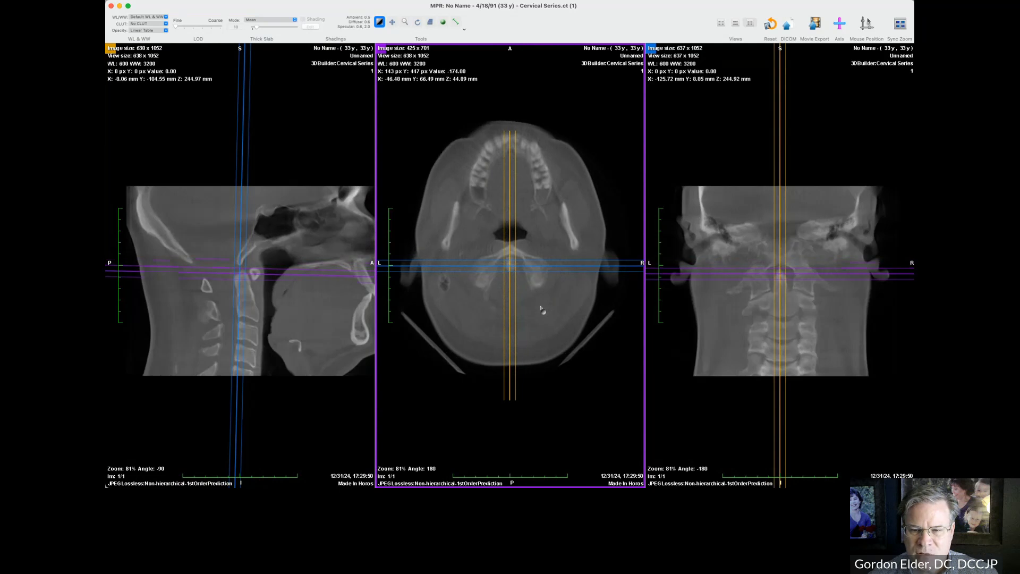
{"action": "scroll", "coordinate": [542, 310], "scroll_direction": "down", "scroll_amount": 2}
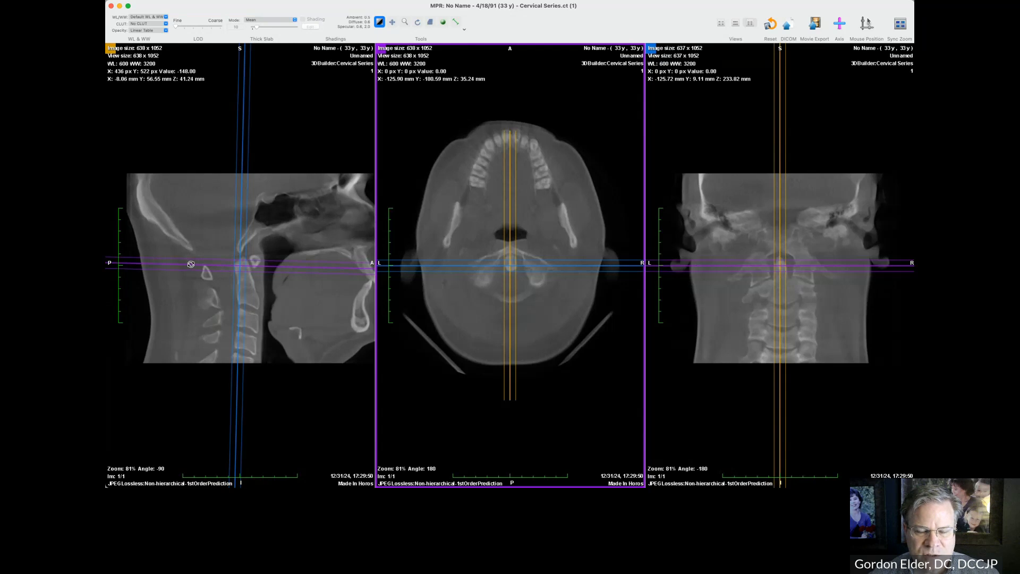
{"action": "left_click_drag", "start_coordinate": [191, 263], "coordinate": [191, 278]}
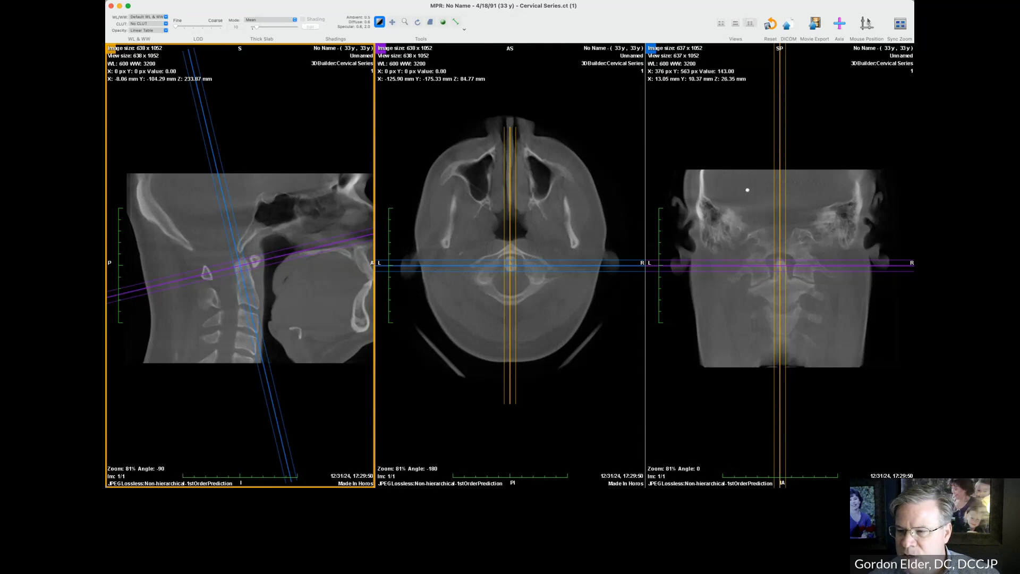
- Magnify the MPR views to 140% and reposition the crosshairs on the dens in the coronal view
{"action": "right_click_drag", "start_coordinate": [747, 186], "coordinate": [741, 155]}
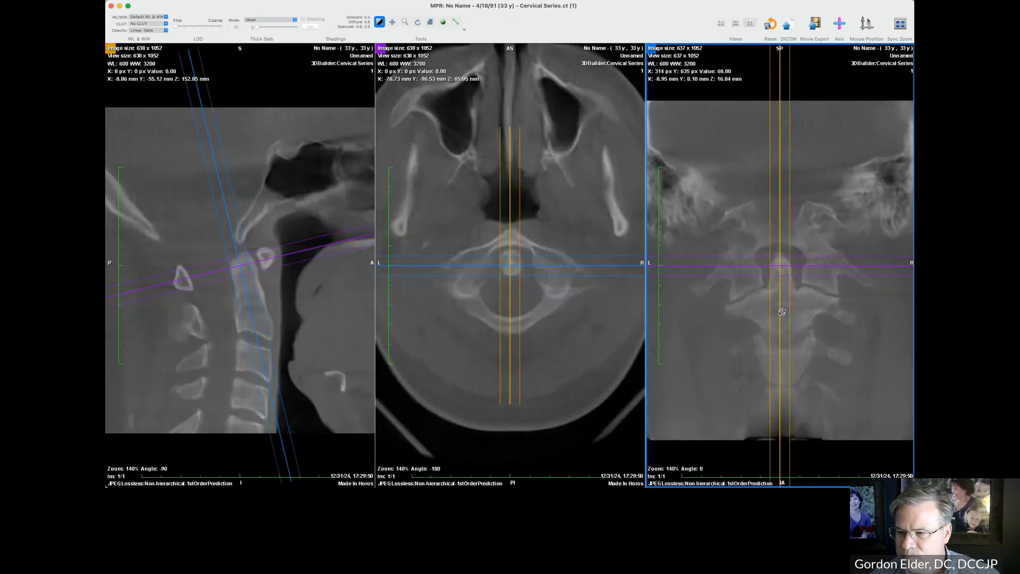
{"action": "left_click_drag", "start_coordinate": [782, 267], "coordinate": [783, 261]}
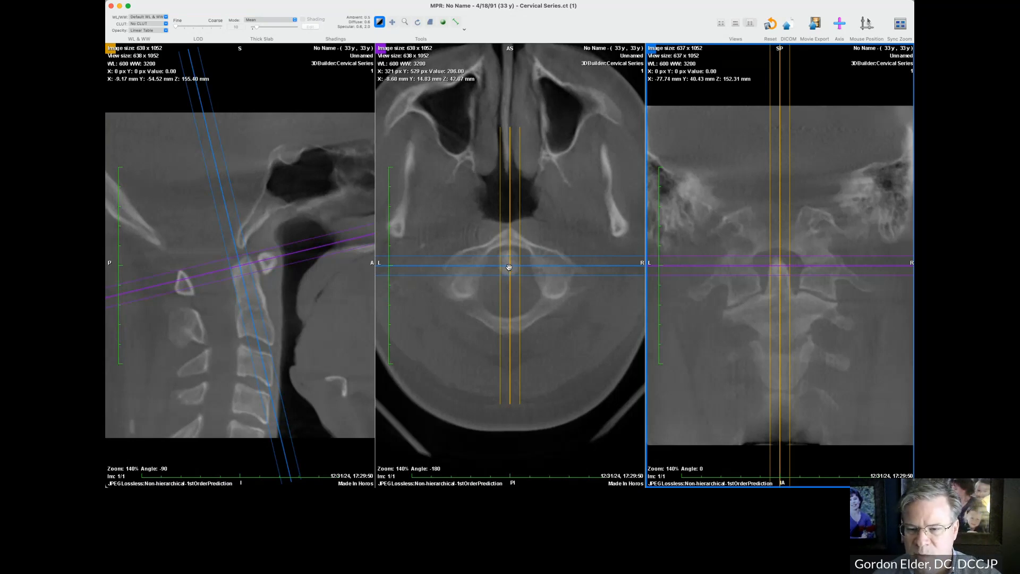
- Activate the Angle tool, magnify the MPR views to 271% and hide the crosshairs in the axial view
{"action": "left_click", "coordinate": [462, 294]}
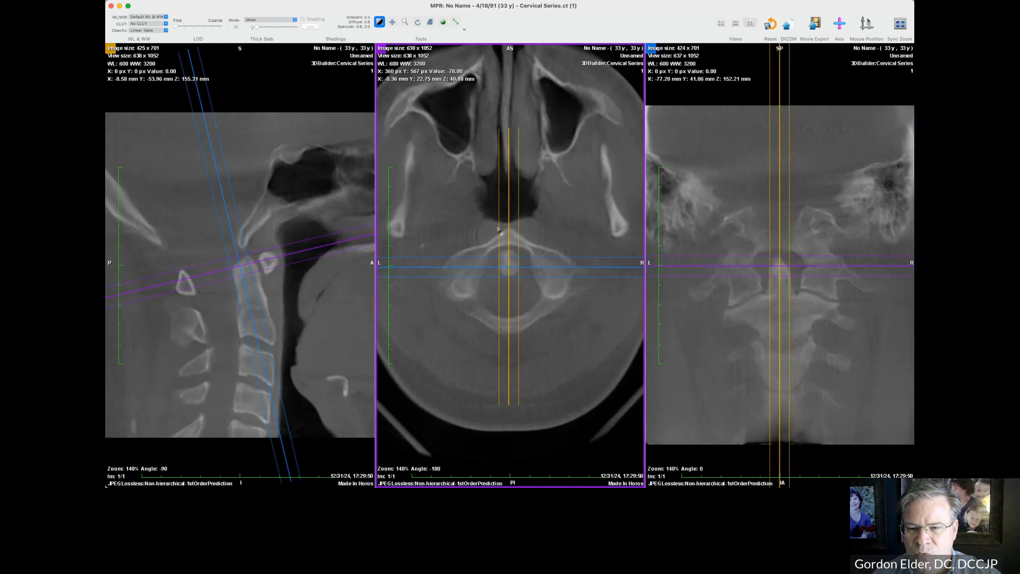
{"action": "left_click", "coordinate": [465, 30]}
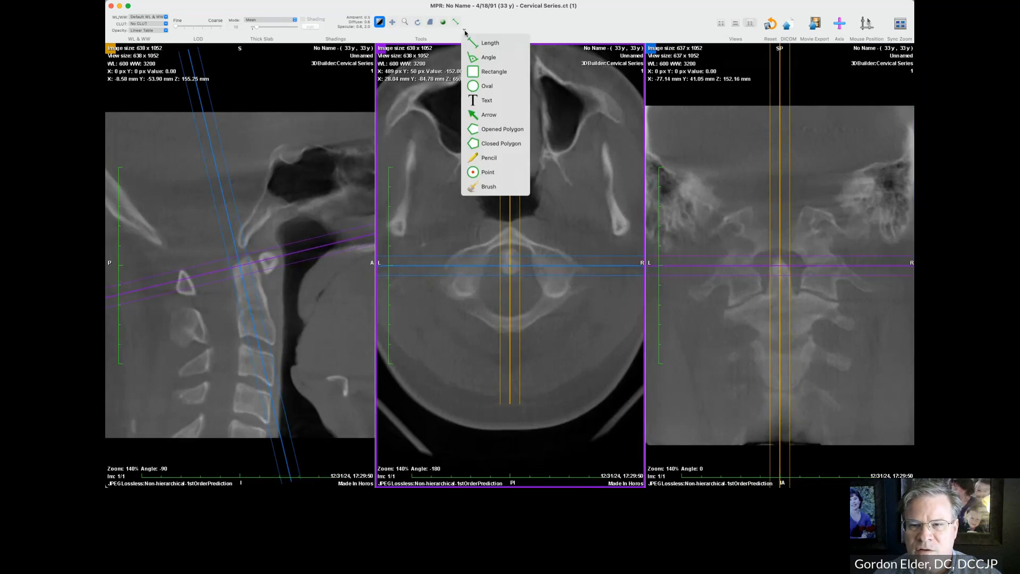
{"action": "left_click", "coordinate": [483, 57]}
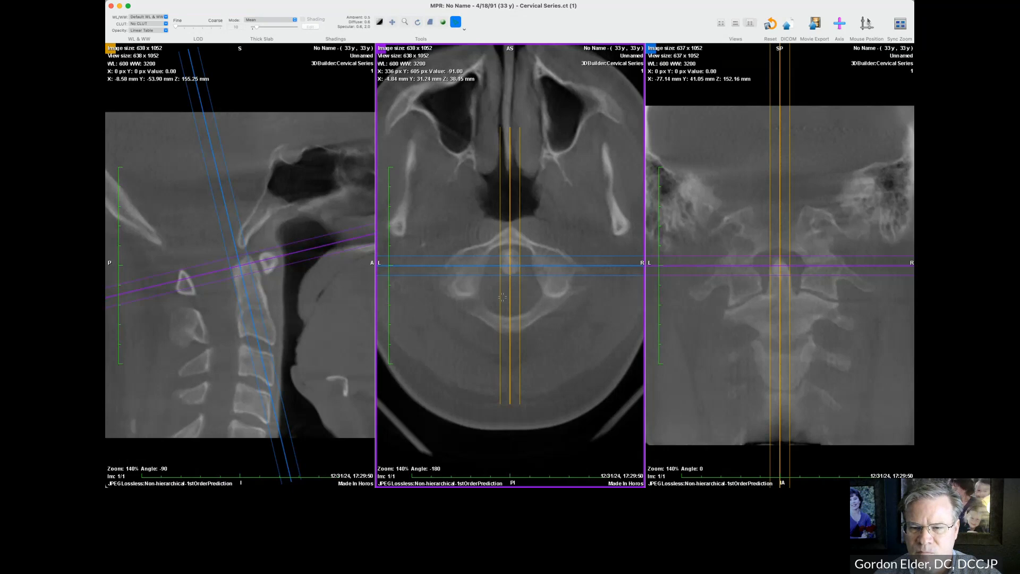
{"action": "right_click_drag", "start_coordinate": [542, 207], "coordinate": [541, 149]}
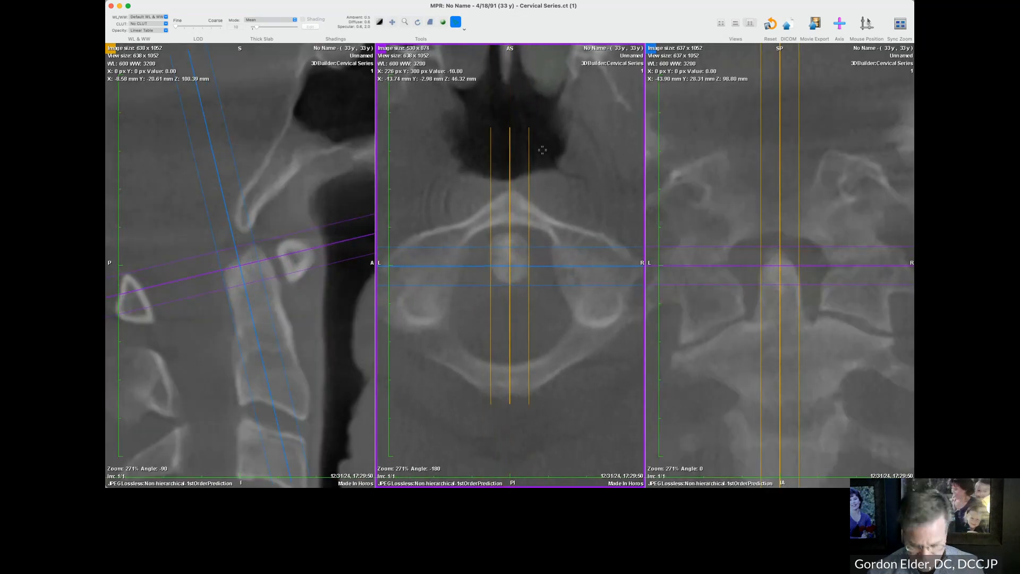
{"action": "key", "text": "space"}
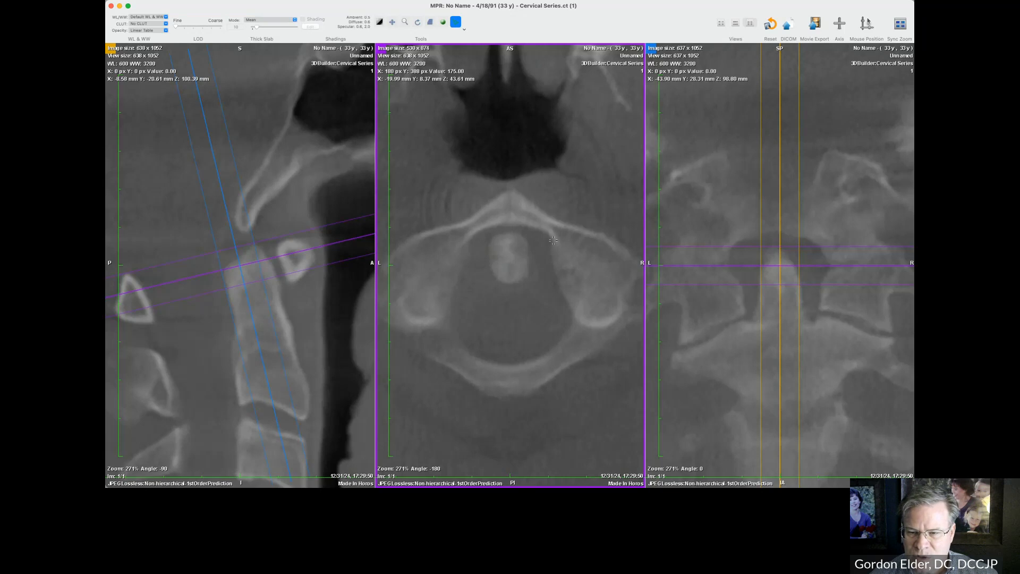
- Draw an angle of about 90° along the medial border of the R-side C1 lateral mass, with its vertex at the posterior end
{"action": "left_click", "coordinate": [572, 316]}
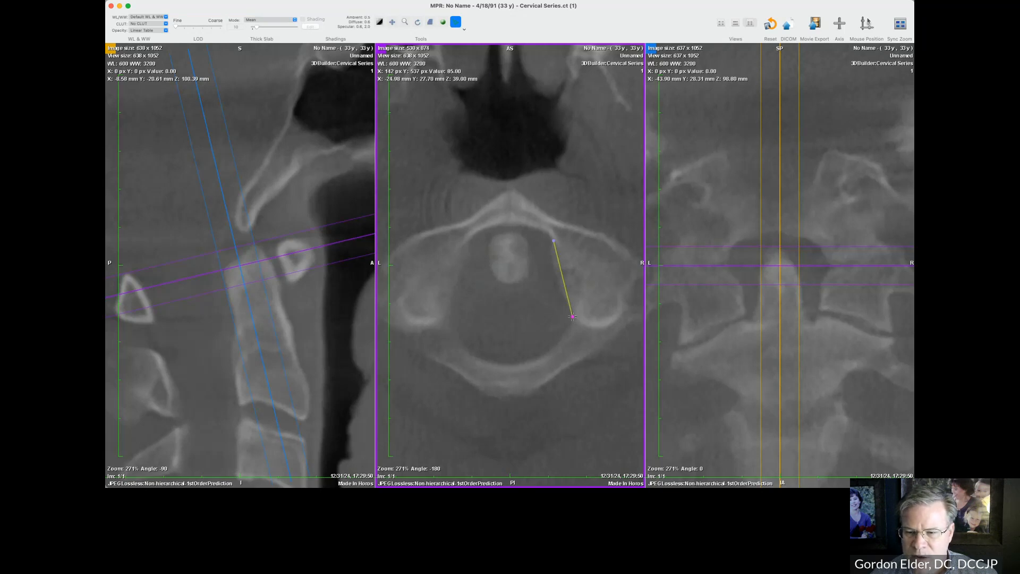
{"action": "left_click", "coordinate": [620, 307]}
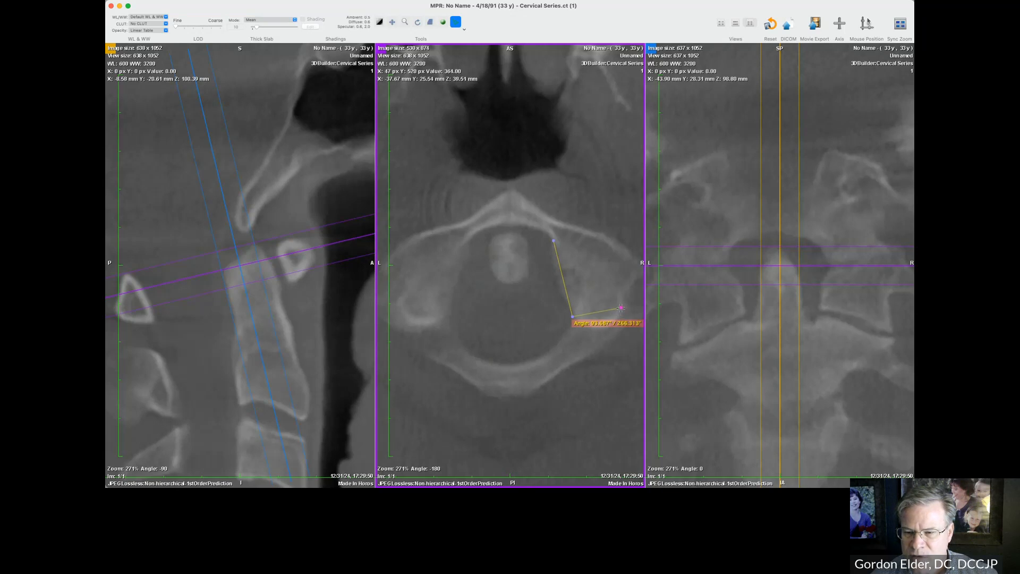
{"action": "left_click_drag", "start_coordinate": [621, 308], "coordinate": [622, 304]}
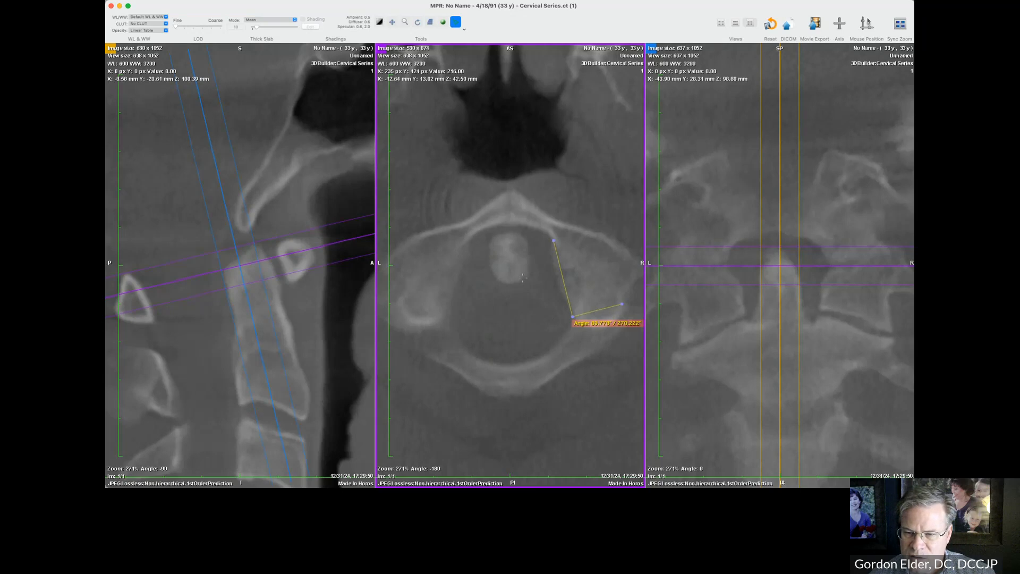
- Add an angle of about 90° with its vertex at the anterior end of the R-side medial line and move its label clear of the atlas
{"action": "left_click", "coordinate": [566, 324]}
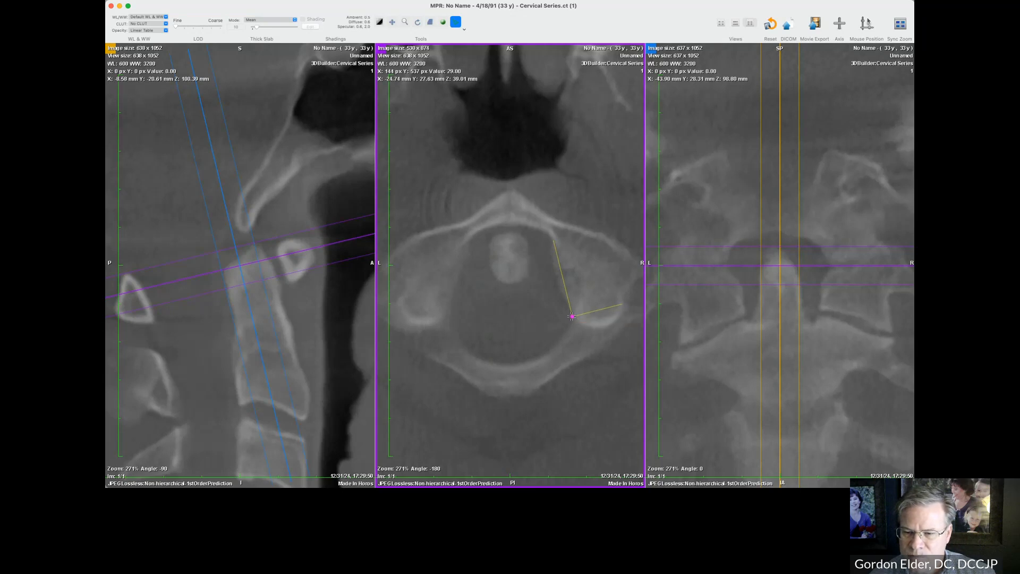
{"action": "left_click_drag", "start_coordinate": [549, 252], "coordinate": [554, 240]}
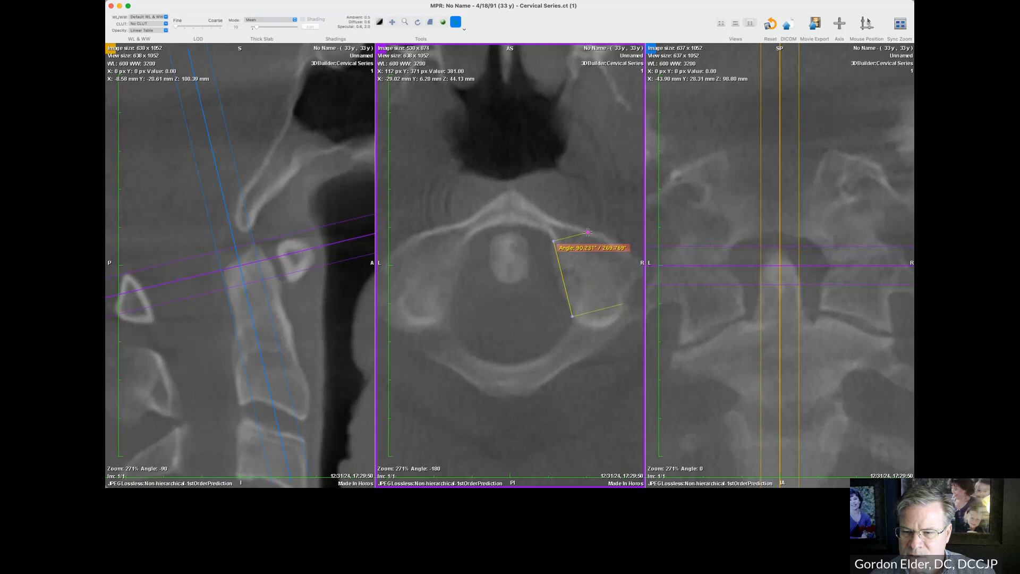
{"action": "left_click", "coordinate": [588, 232]}
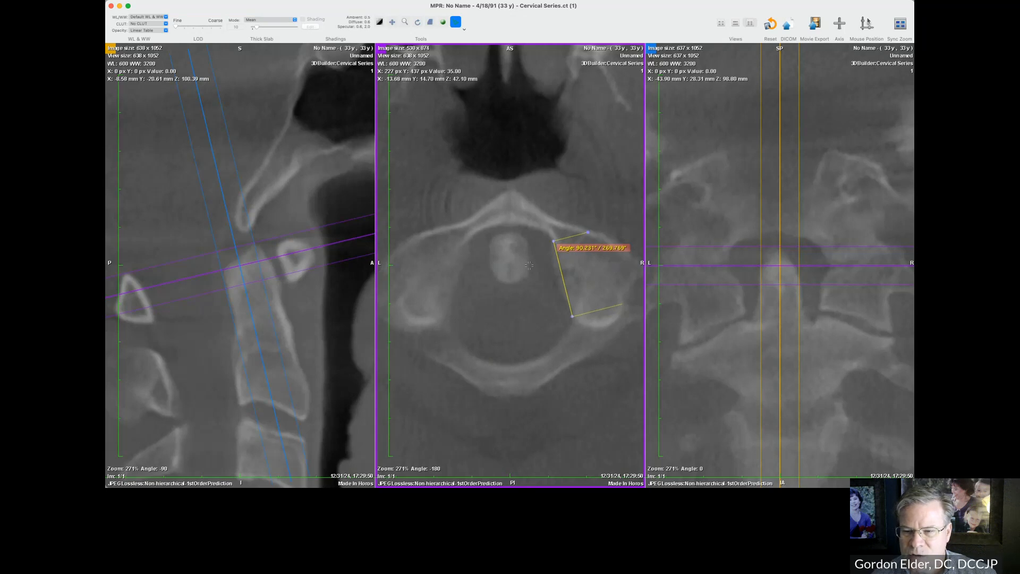
{"action": "left_click_drag", "start_coordinate": [611, 246], "coordinate": [618, 187]}
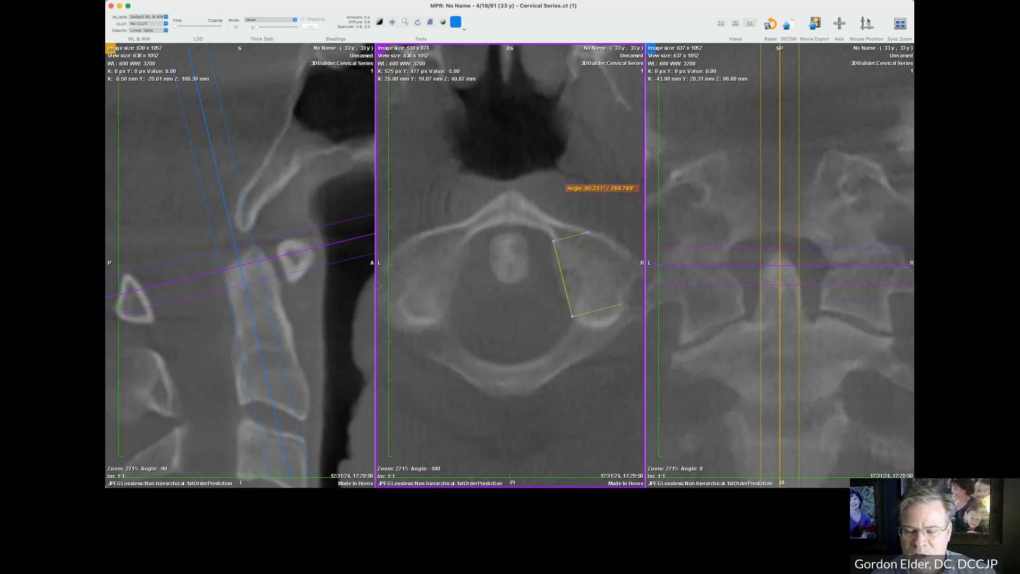
- Draw an angle of about 90° along the medial border of the L-side C1 lateral mass, with its vertex at the posterior end
{"action": "left_click", "coordinate": [470, 239]}
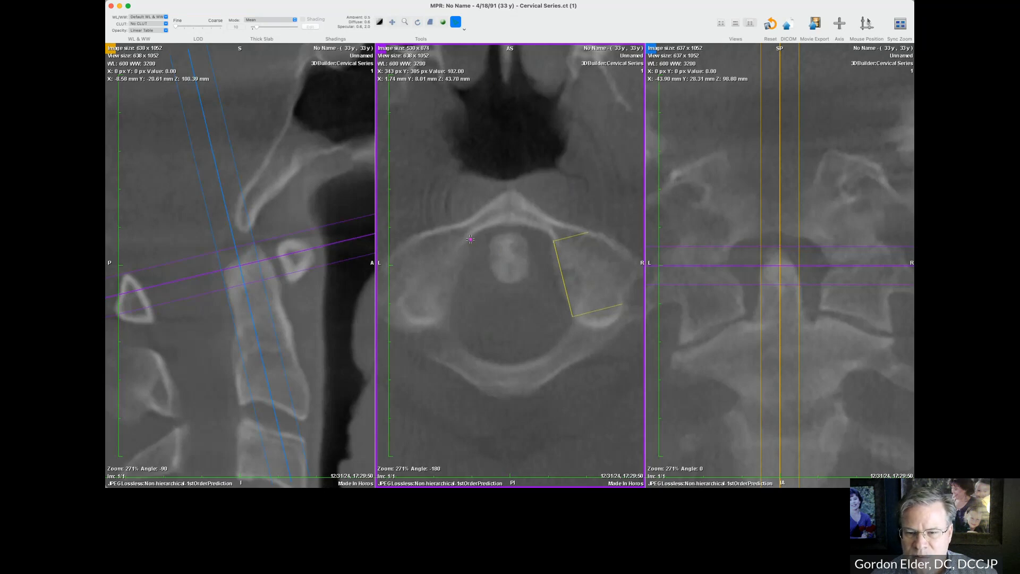
{"action": "left_click", "coordinate": [445, 317]}
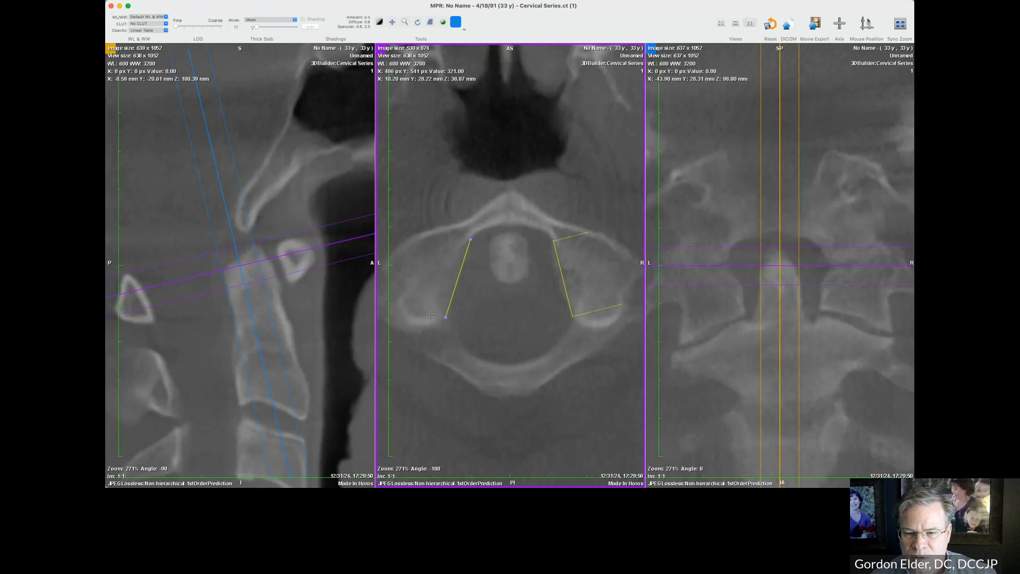
{"action": "left_click", "coordinate": [399, 303]}
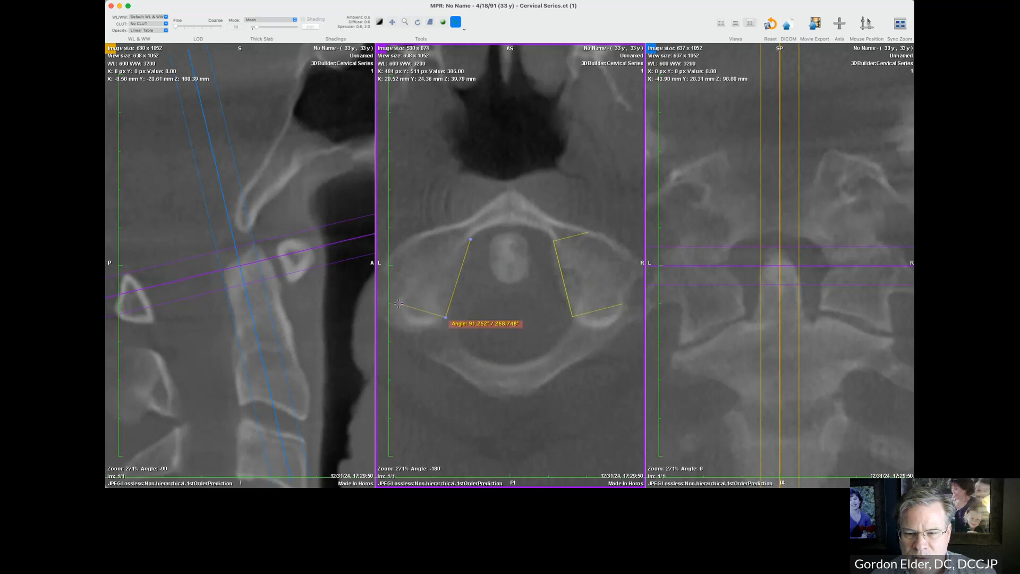
{"action": "left_click_drag", "start_coordinate": [398, 304], "coordinate": [400, 303]}
- Add an angle of about 90° with its vertex at the anterior end of the L-side medial line and move its label above the atlas
{"action": "left_click", "coordinate": [447, 321]}
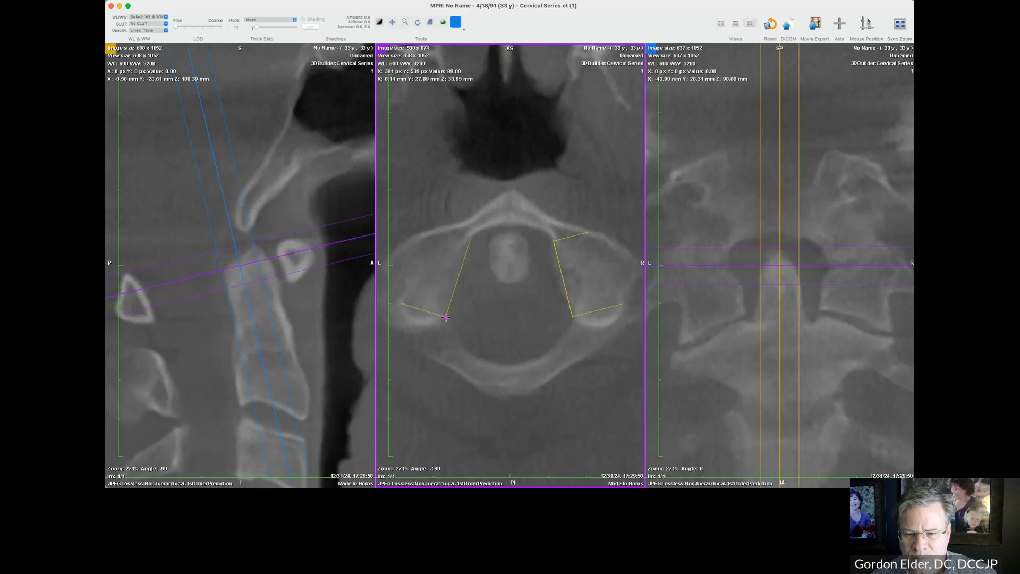
{"action": "left_click_drag", "start_coordinate": [446, 317], "coordinate": [441, 230]}
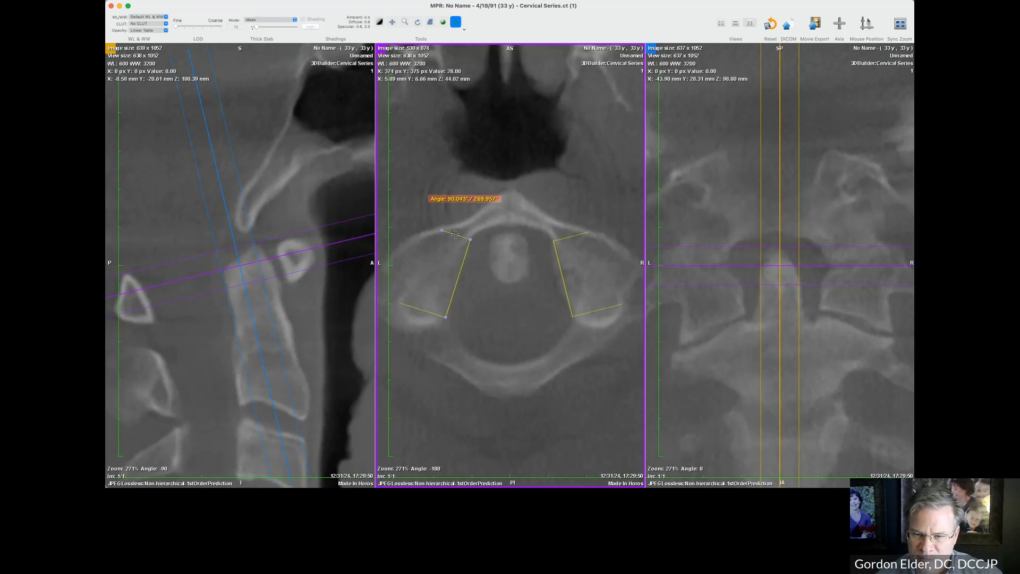
{"action": "mouse_move", "coordinate": [570, 237]}
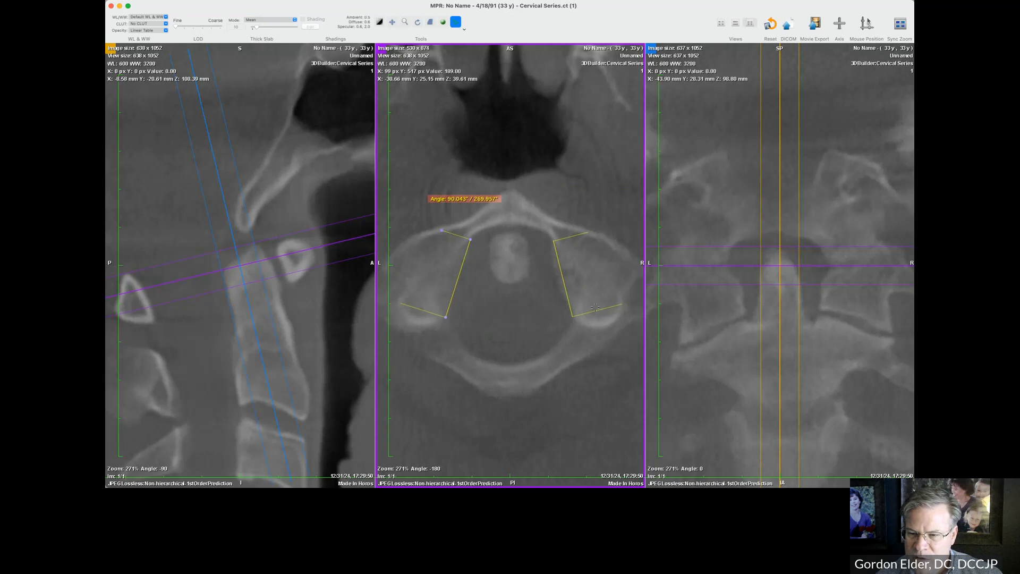
{"action": "mouse_move", "coordinate": [419, 309]}
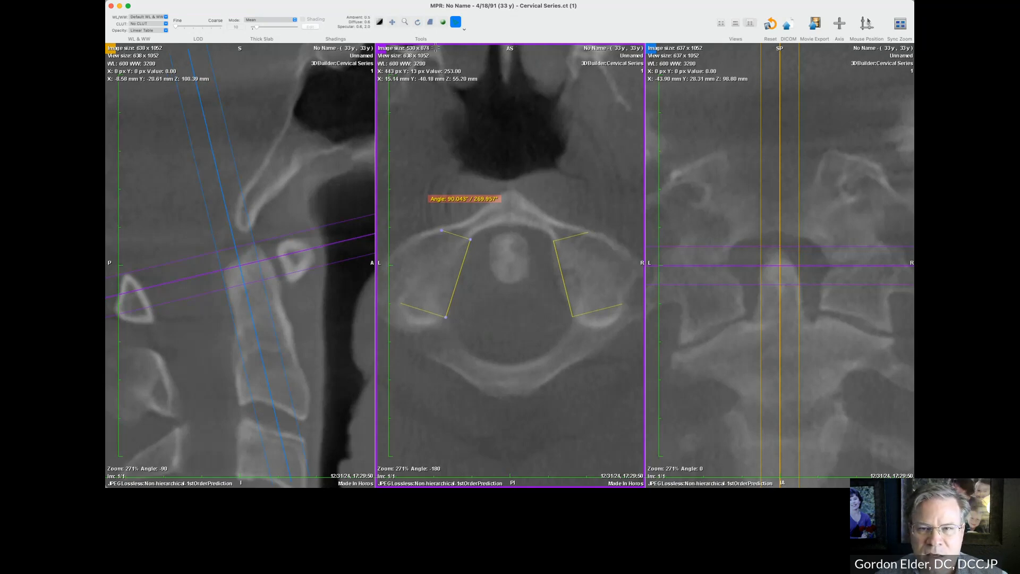
- Draw Length lines reaching the midpoints of the L-side anterior and posterior arms, about 3.75 mm and 6 mm long, and move the posterior label below its arm
{"action": "left_click", "coordinate": [465, 32]}
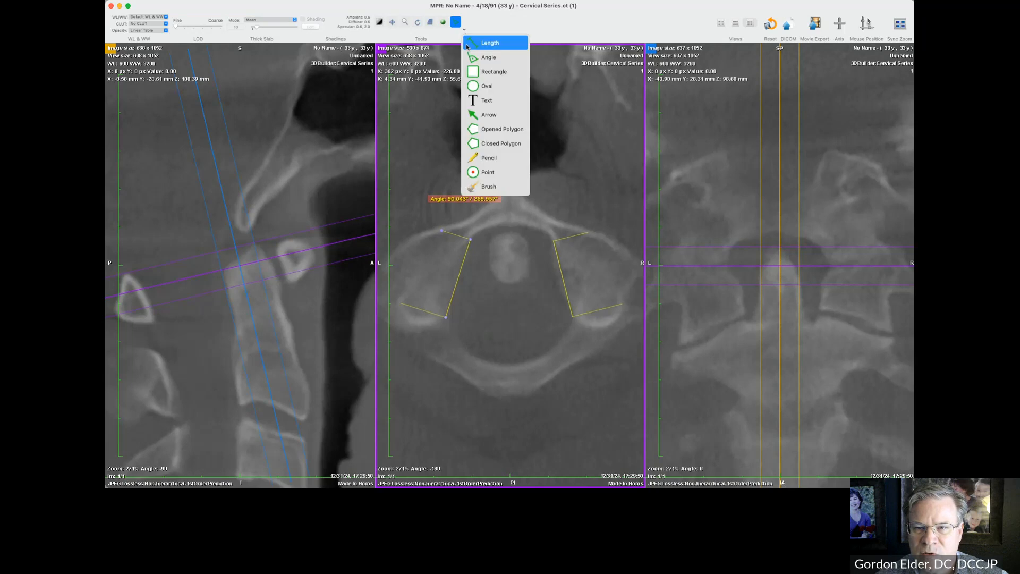
{"action": "left_click", "coordinate": [467, 43]}
{"action": "mouse_move", "coordinate": [437, 210]}
{"action": "left_mouse_down"}
{"action": "mouse_move", "coordinate": [441, 230]}
{"action": "mouse_move", "coordinate": [458, 223]}
{"action": "mouse_move", "coordinate": [475, 234]}
{"action": "mouse_move", "coordinate": [479, 221]}
{"action": "mouse_move", "coordinate": [471, 239]}
{"action": "left_mouse_up"}
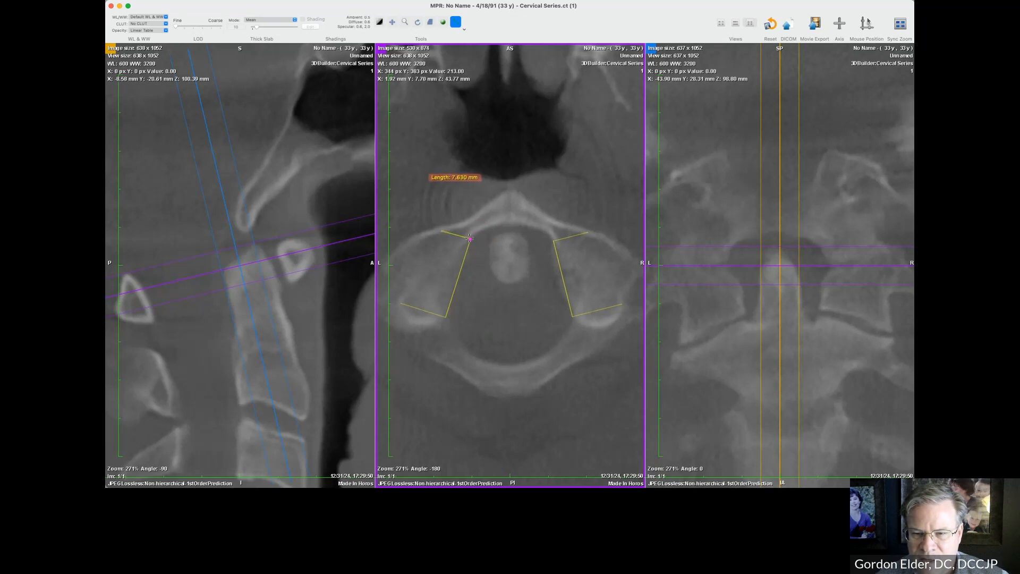
{"action": "left_click_drag", "start_coordinate": [470, 239], "coordinate": [455, 234]}
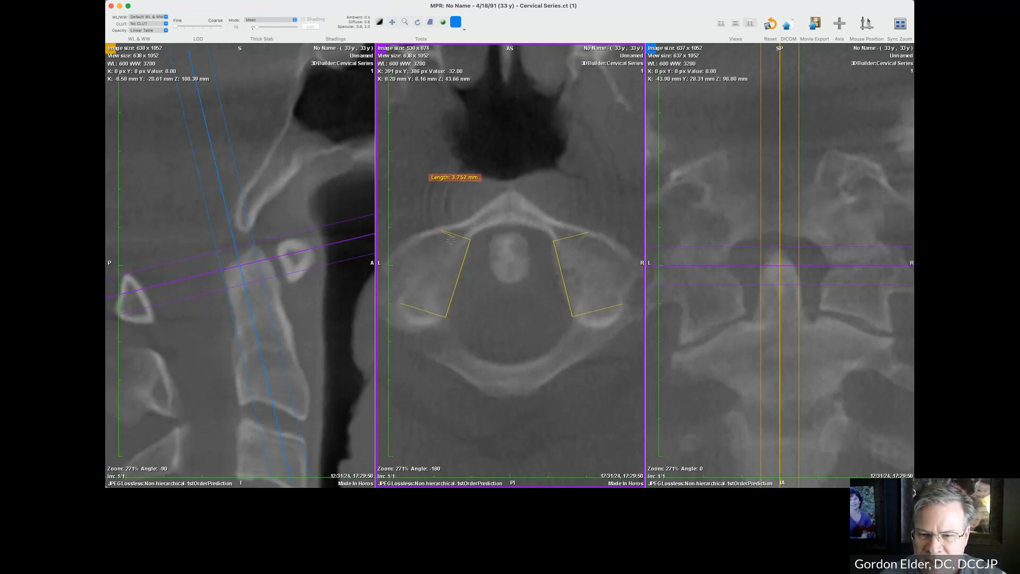
{"action": "mouse_move", "coordinate": [446, 232]}
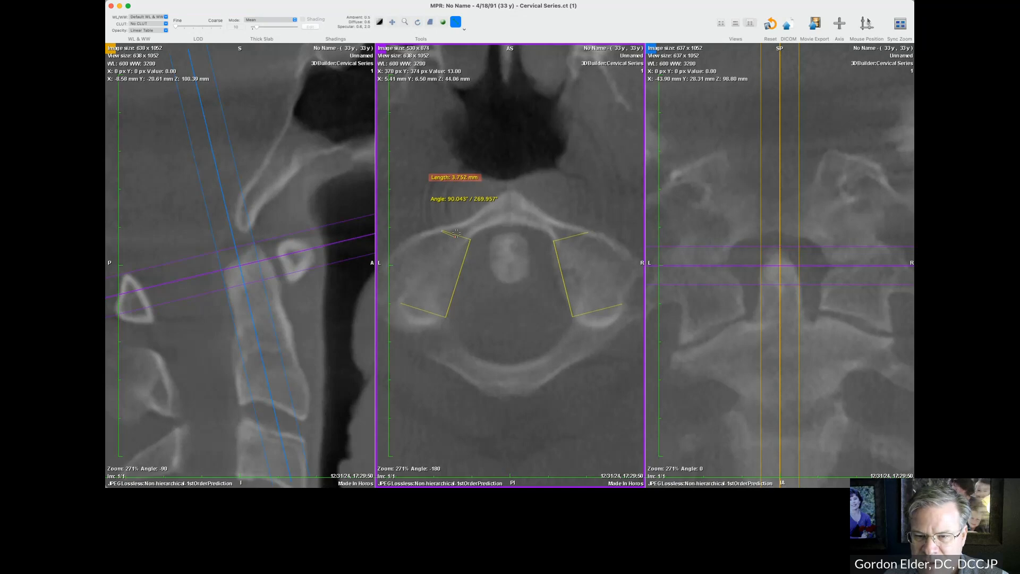
{"action": "left_click_drag", "start_coordinate": [410, 276], "coordinate": [424, 315]}
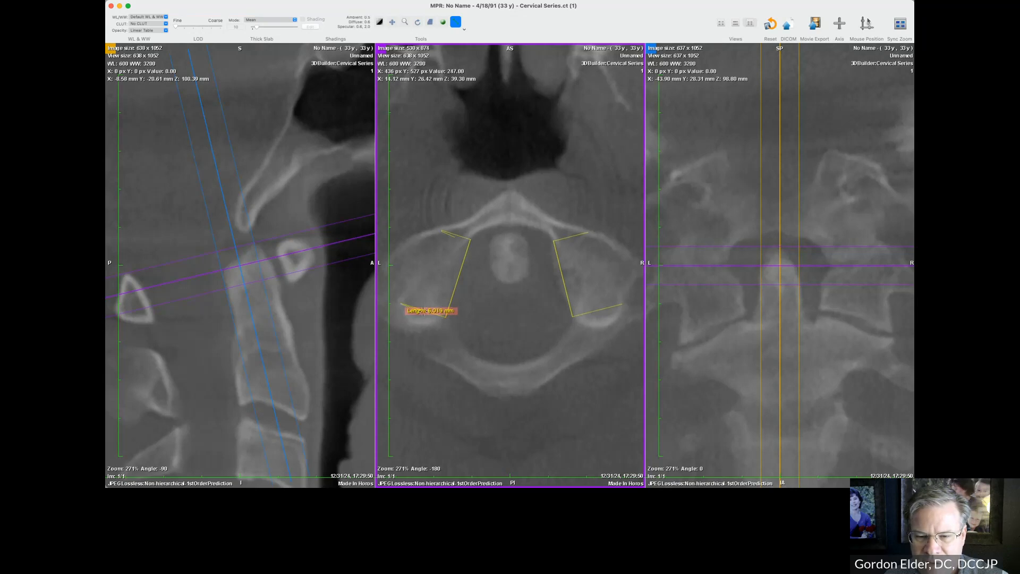
{"action": "left_click_drag", "start_coordinate": [423, 314], "coordinate": [414, 343]}
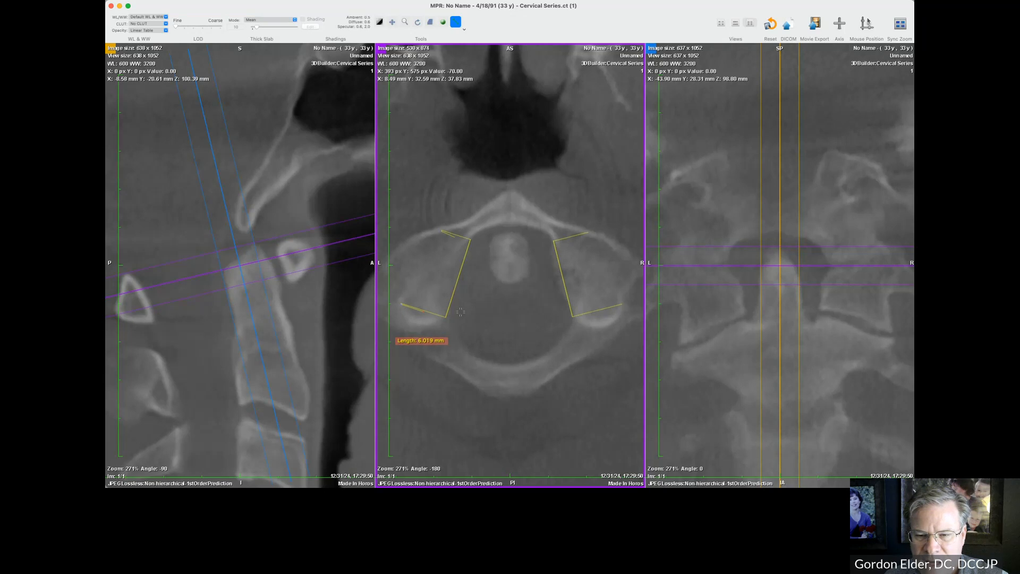
- Place a Point at the midpoint of each L-side arm, anterior and posterior, and fine-tune both onto the lines
{"action": "left_click", "coordinate": [463, 31]}
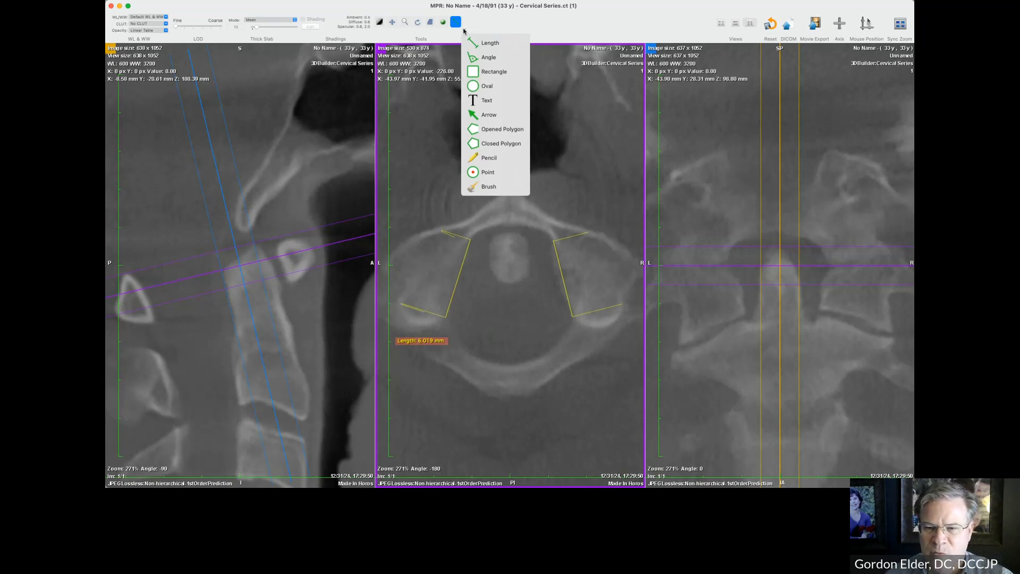
{"action": "left_click", "coordinate": [490, 172]}
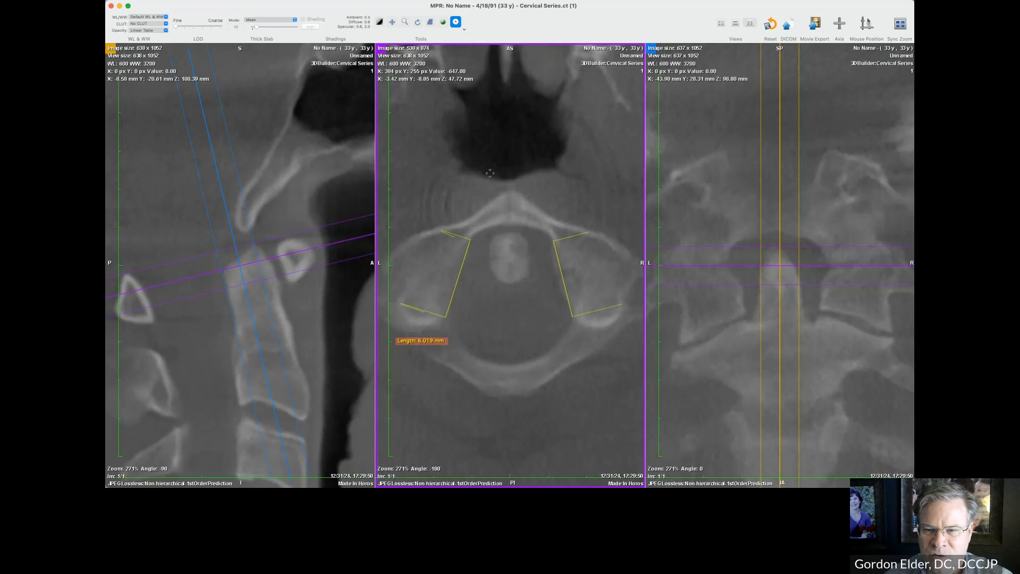
{"action": "left_click", "coordinate": [456, 234]}
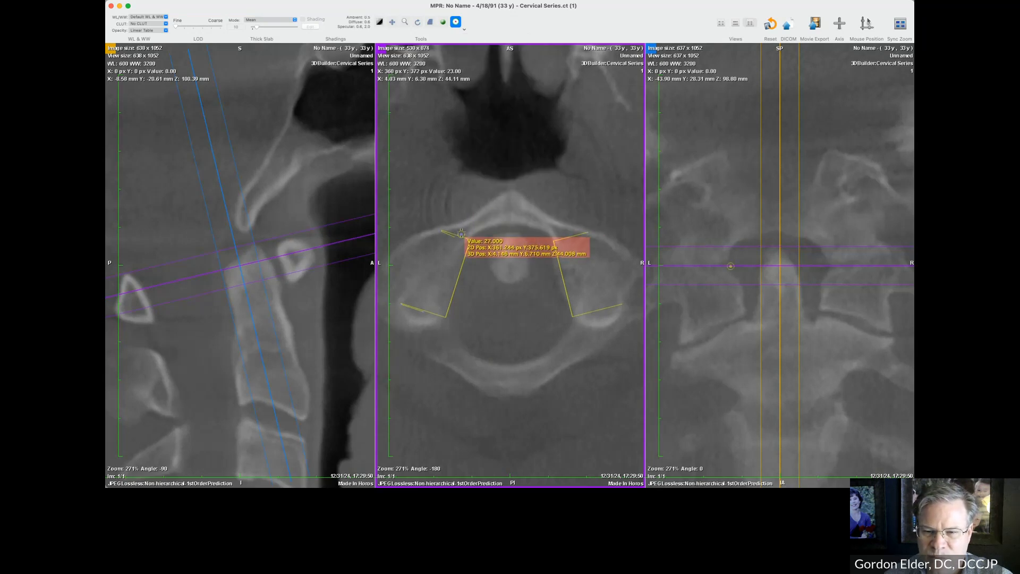
{"action": "left_click_drag", "start_coordinate": [456, 234], "coordinate": [455, 234]}
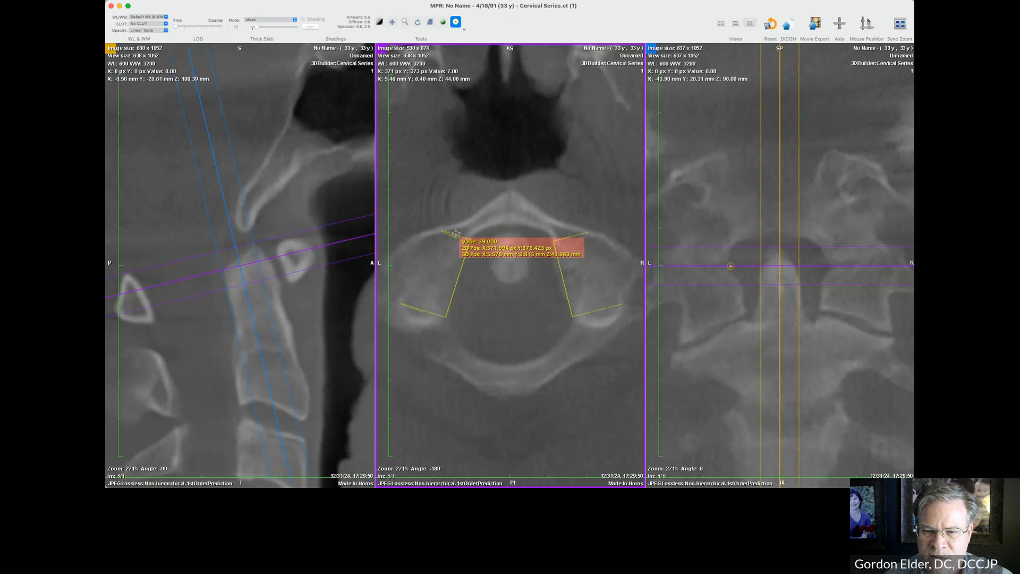
{"action": "left_click", "coordinate": [424, 312]}
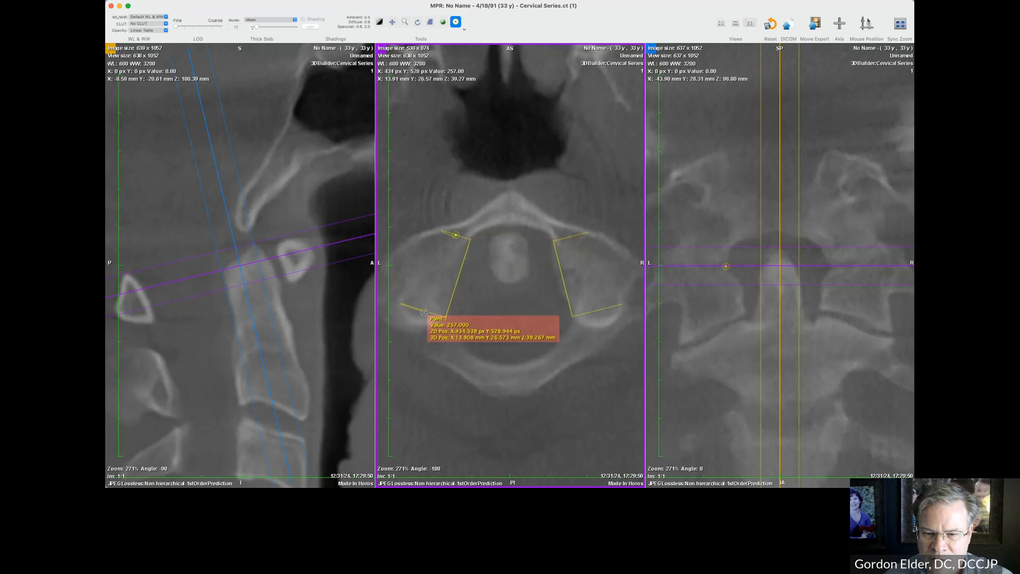
{"action": "left_click_drag", "start_coordinate": [423, 312], "coordinate": [423, 310]}
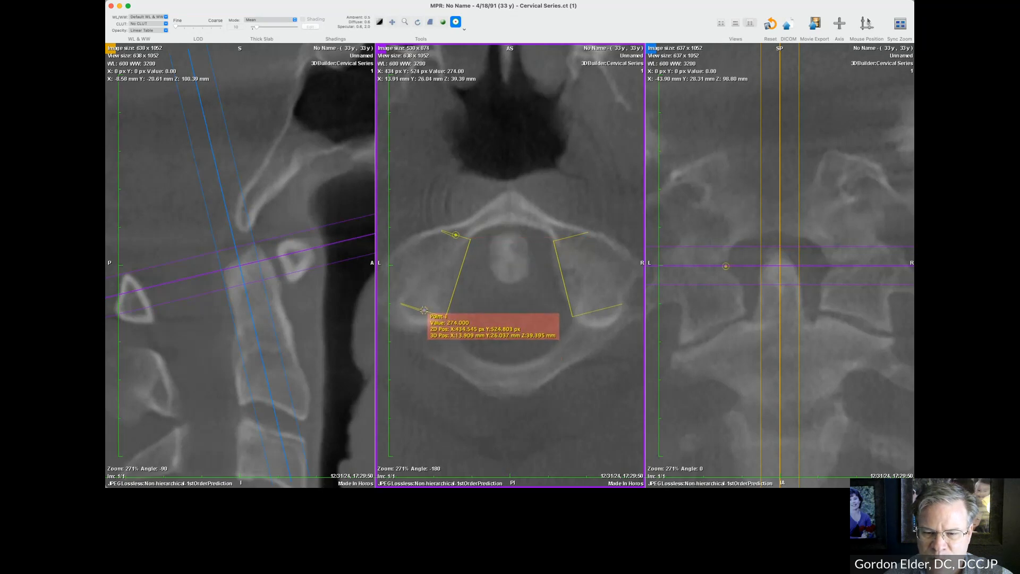
- Draw a Length line about 4.5 mm long to the midpoint of the R-side anterior arm and move its label above the atlas
{"action": "left_click", "coordinate": [464, 32]}
{"action": "left_click", "coordinate": [483, 38]}
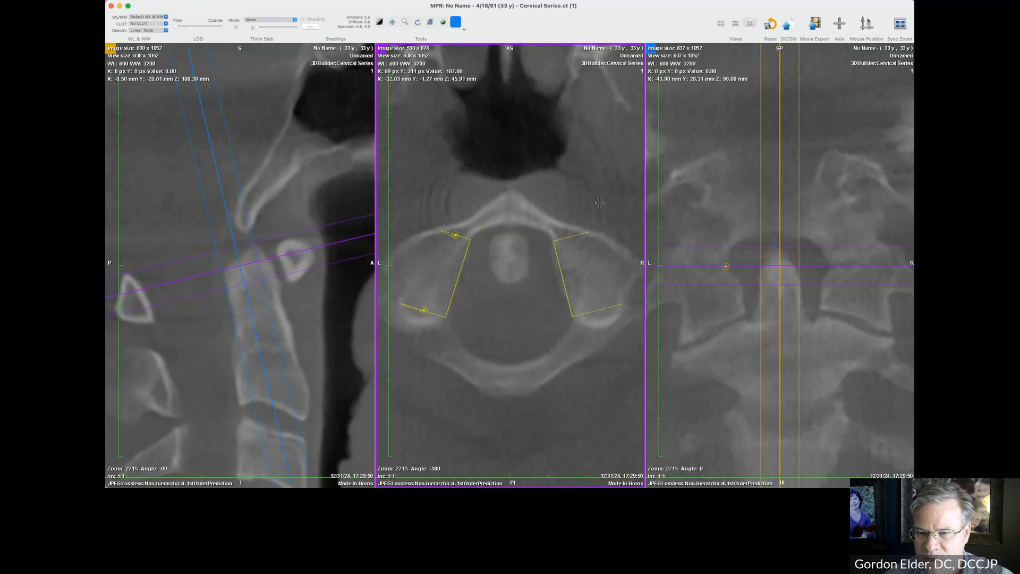
{"action": "left_click_drag", "start_coordinate": [599, 203], "coordinate": [571, 235]}
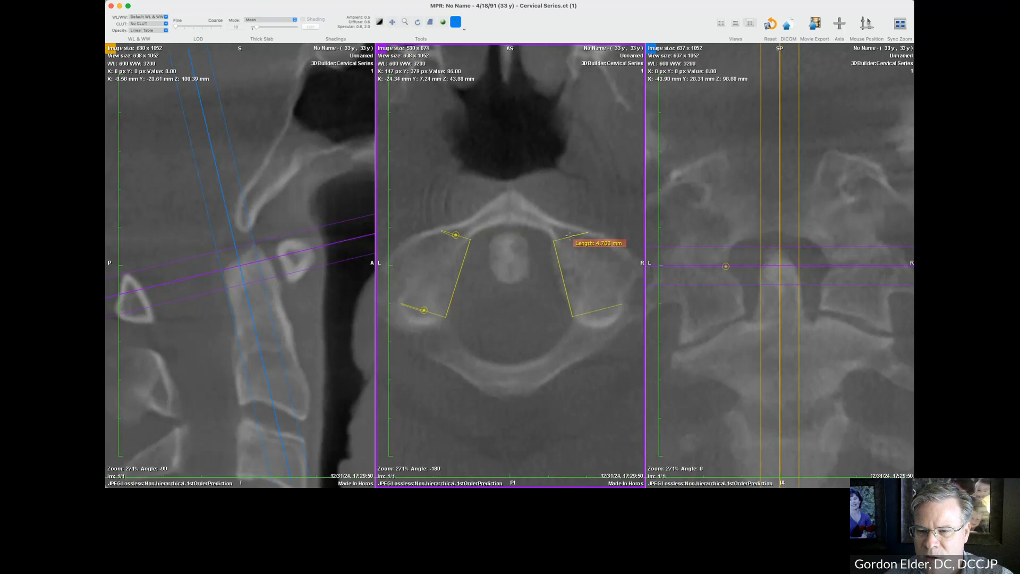
{"action": "left_click_drag", "start_coordinate": [569, 235], "coordinate": [599, 174]}
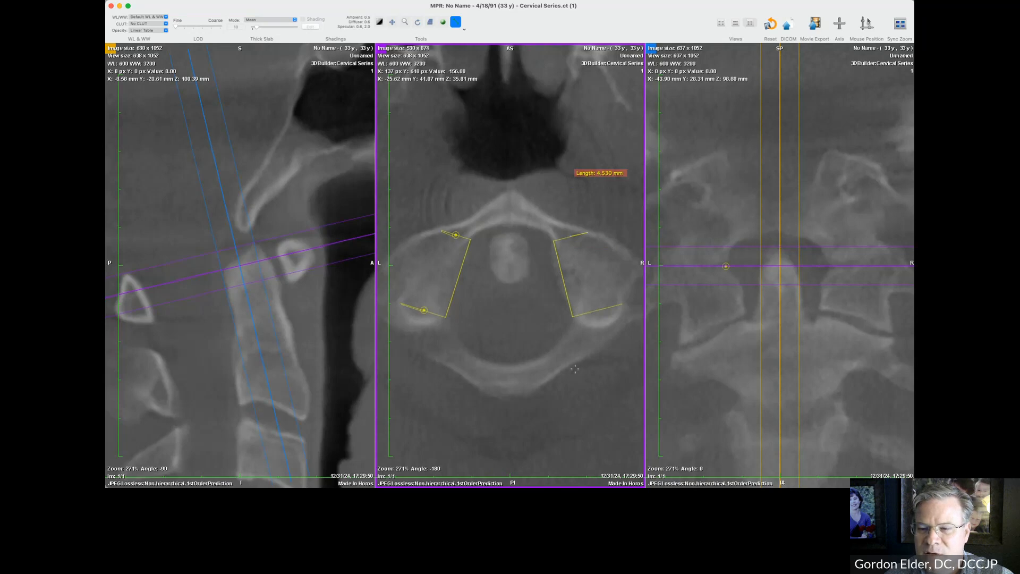
- Draw a Length line along the R-side posterior arm from its lateral end and shorten it to about 6.9 mm to reach the midpoint
{"action": "left_click_drag", "start_coordinate": [591, 355], "coordinate": [621, 305]}
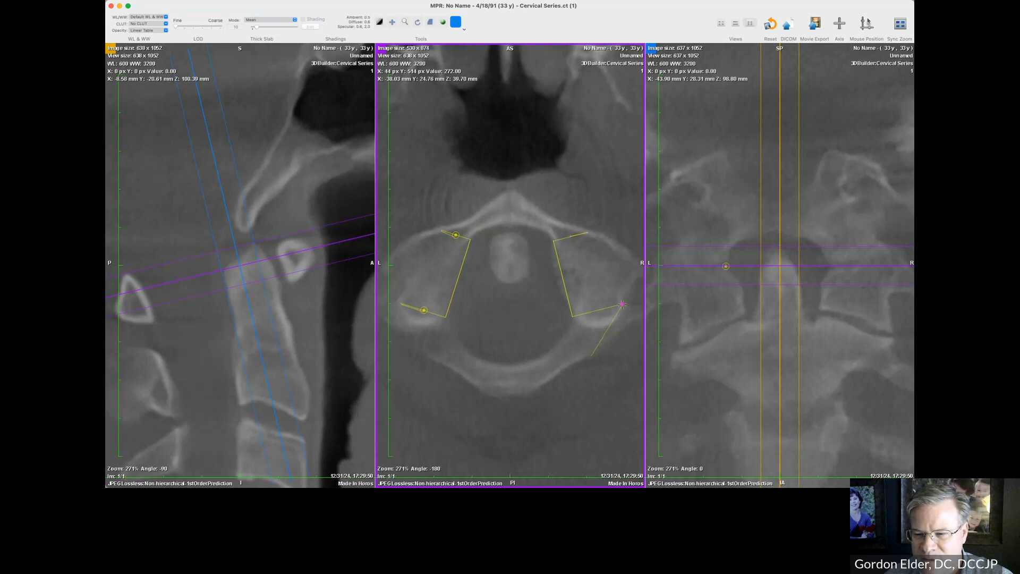
{"action": "left_click_drag", "start_coordinate": [591, 355], "coordinate": [572, 316]}
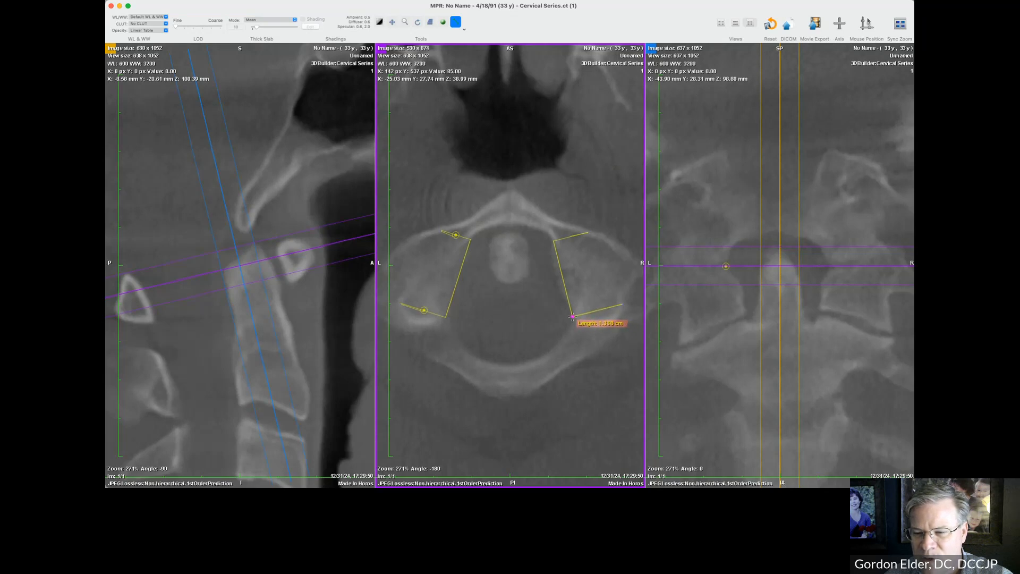
{"action": "left_click_drag", "start_coordinate": [600, 319], "coordinate": [571, 318]}
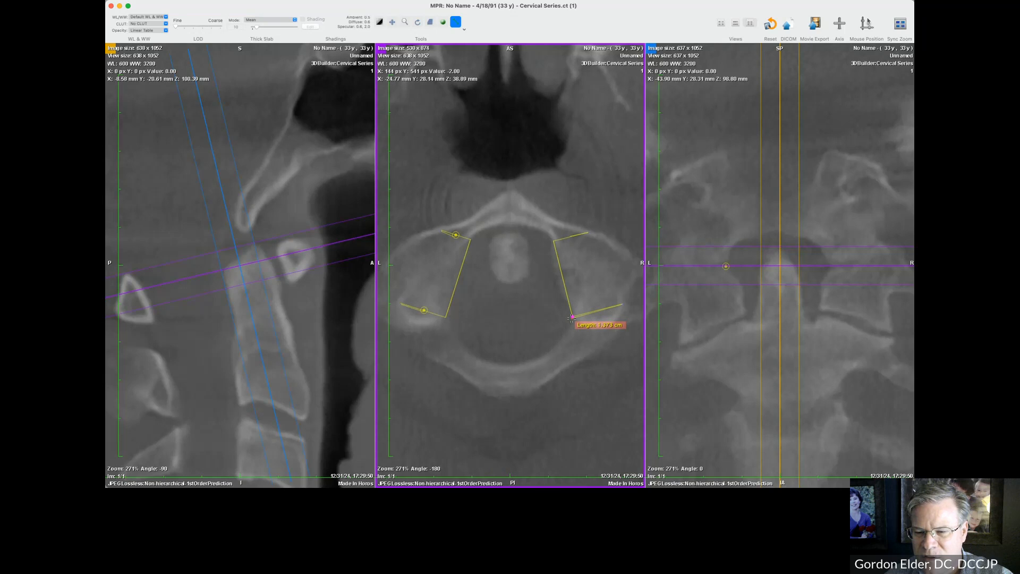
{"action": "left_click_drag", "start_coordinate": [572, 318], "coordinate": [593, 313]}
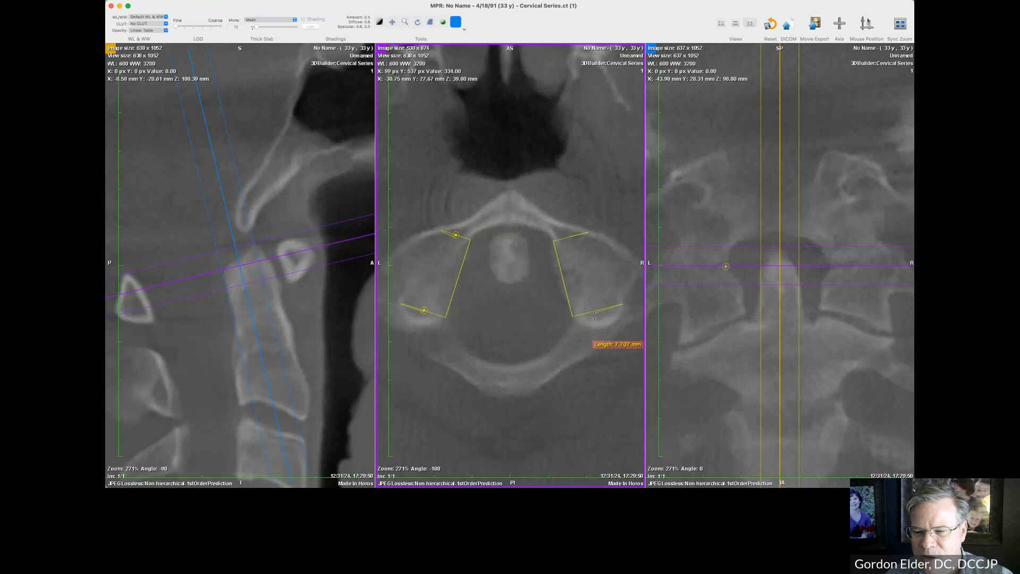
{"action": "left_click_drag", "start_coordinate": [593, 312], "coordinate": [598, 312]}
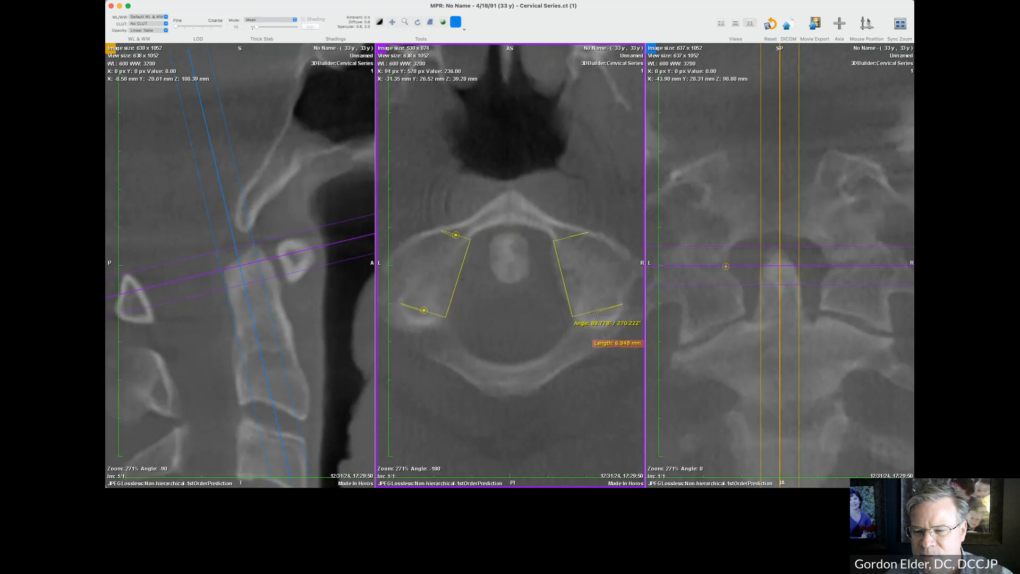
- Place a Point at the midpoint of each R-side arm, anterior and posterior
{"action": "left_click", "coordinate": [463, 30]}
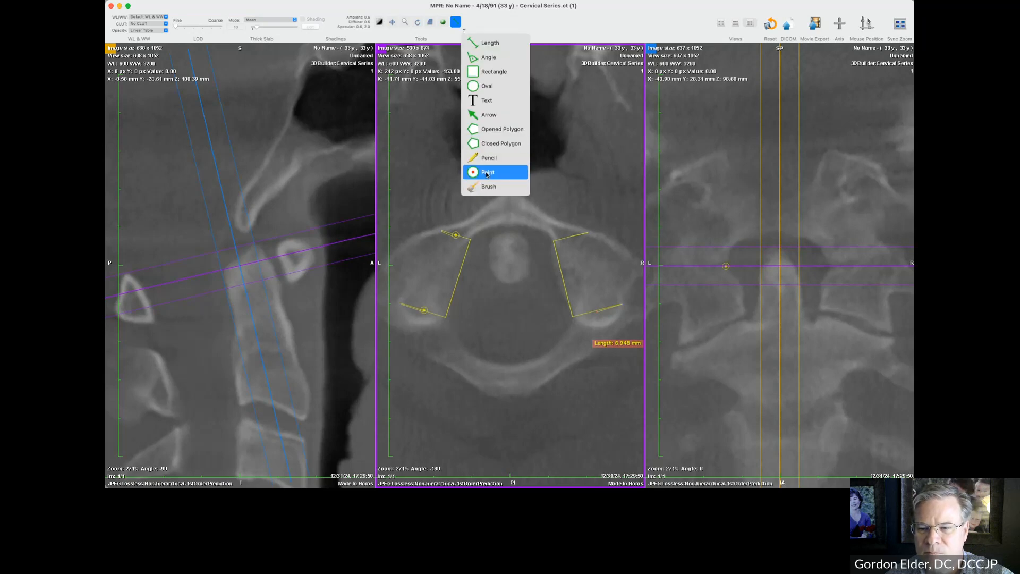
{"action": "left_click", "coordinate": [486, 174]}
{"action": "left_click", "coordinate": [570, 235]}
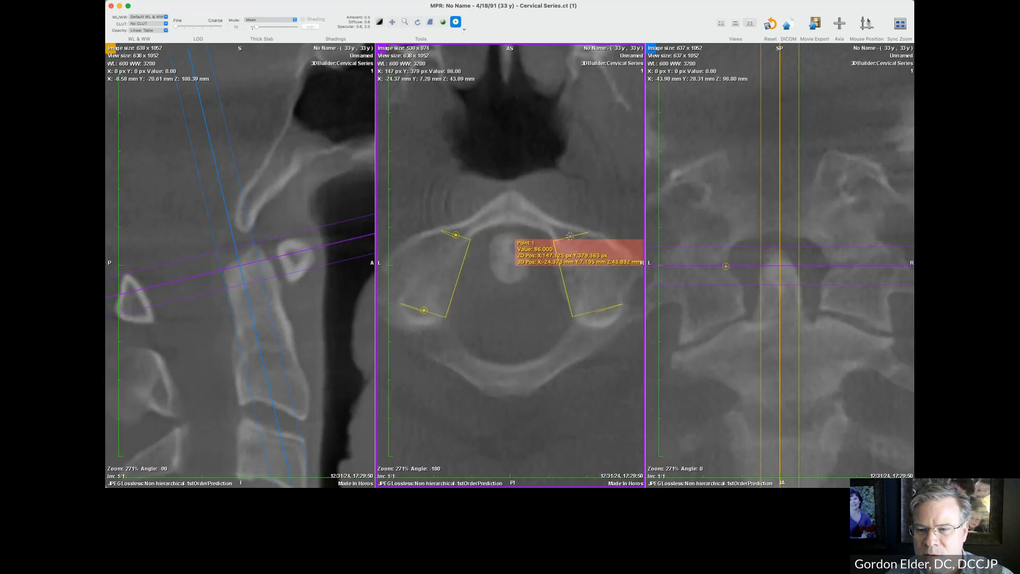
{"action": "left_click", "coordinate": [596, 312]}
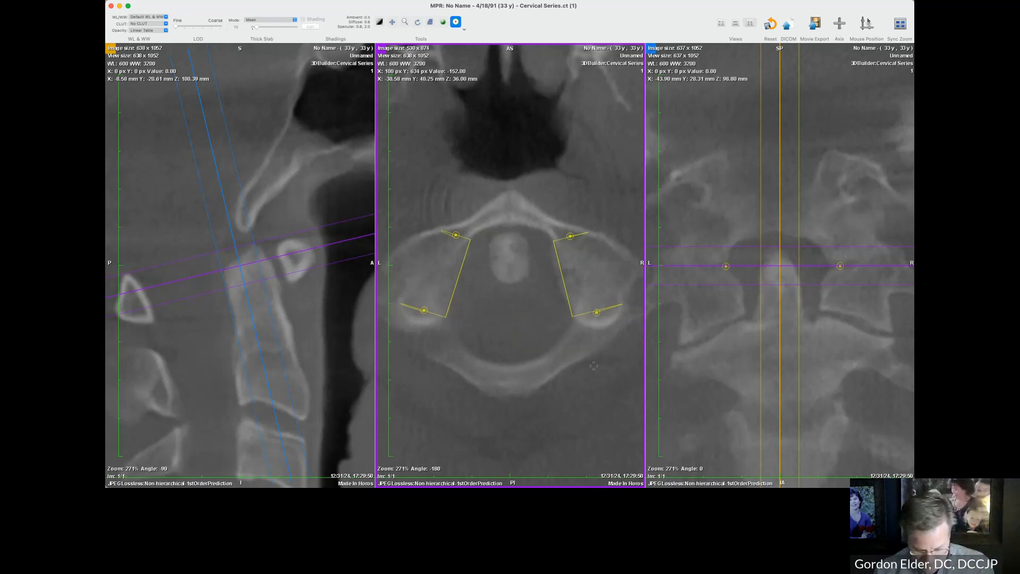
- Show the MPR axes and re-center them on the skull's midline in an axial slice at the skull base
{"action": "key", "text": "space"}
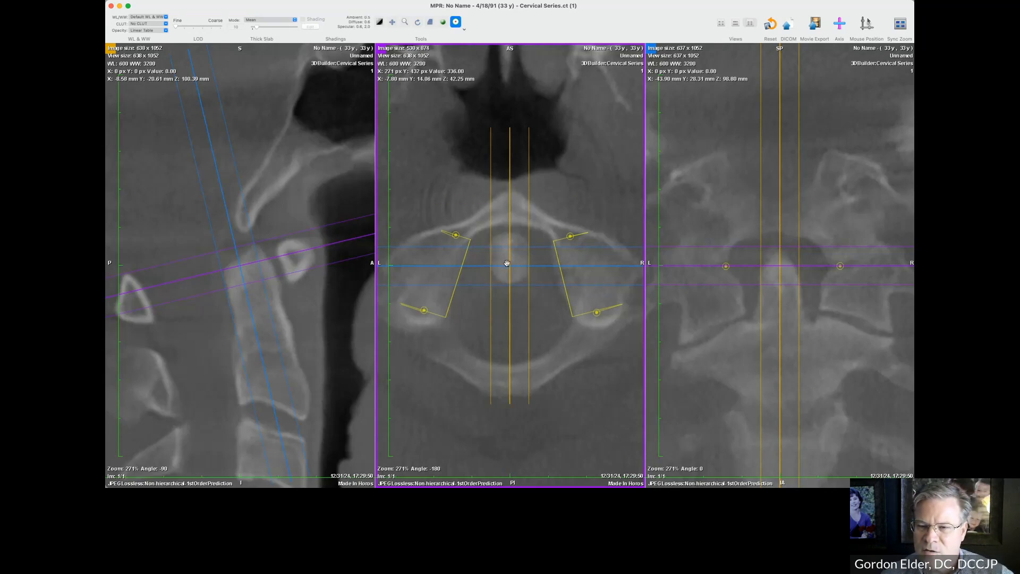
{"action": "right_click_drag", "start_coordinate": [546, 348], "coordinate": [564, 471]}
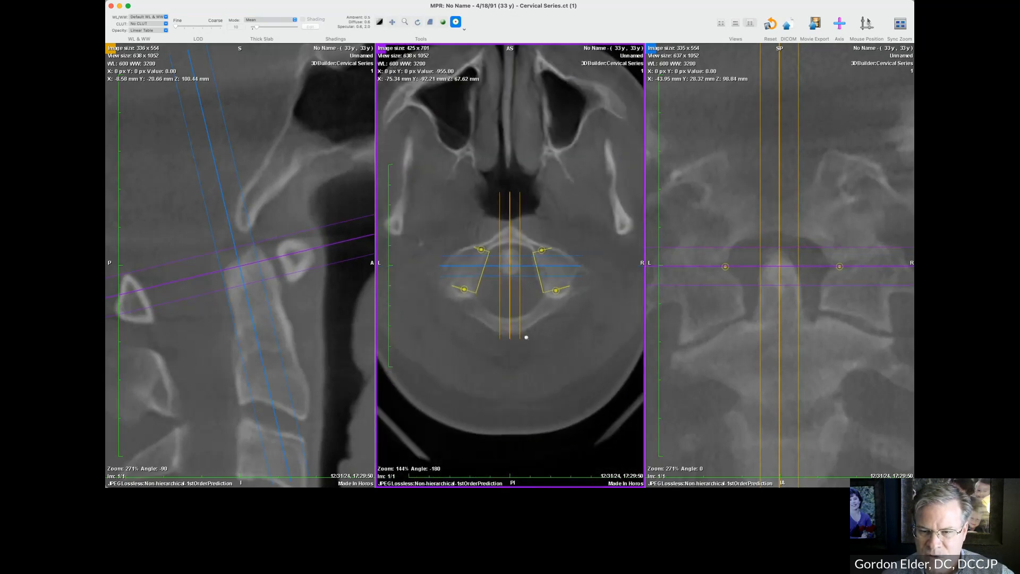
{"action": "right_click_drag", "start_coordinate": [526, 337], "coordinate": [548, 434]}
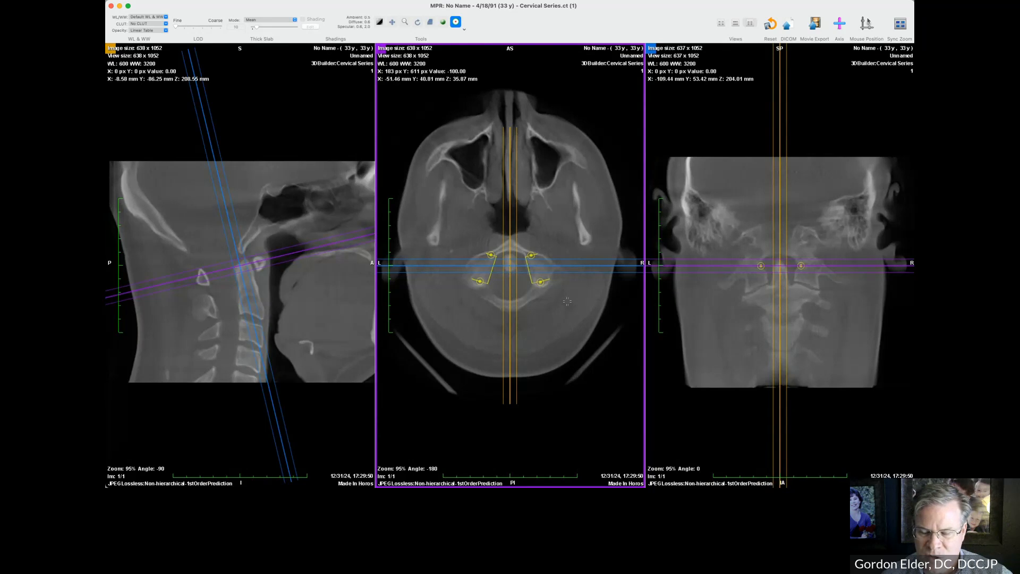
{"action": "scroll", "coordinate": [567, 301], "scroll_direction": "up", "scroll_amount": 3}
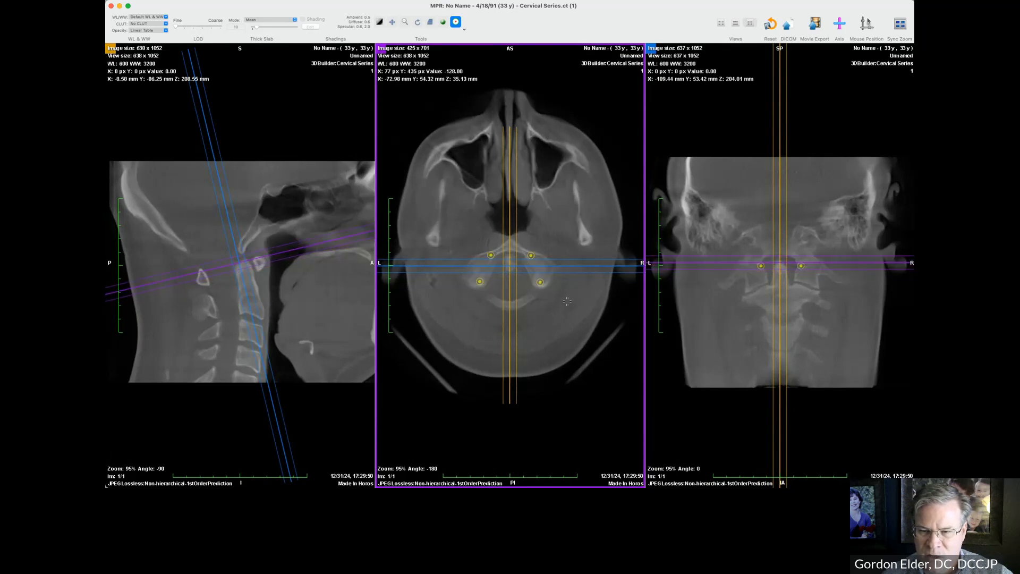
{"action": "scroll", "coordinate": [566, 302], "scroll_direction": "up", "scroll_amount": 5}
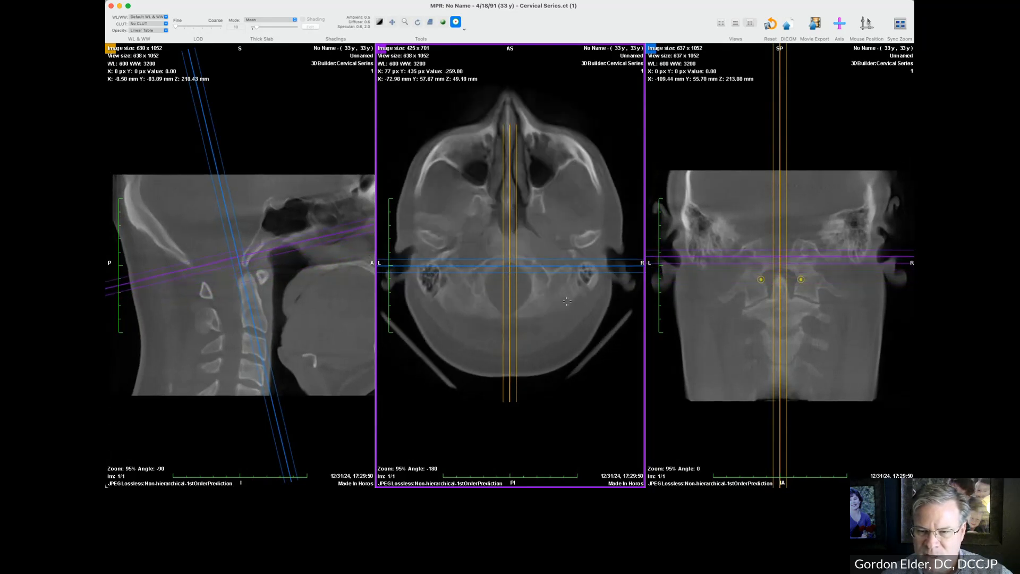
{"action": "scroll", "coordinate": [567, 301], "scroll_direction": "up", "scroll_amount": 4}
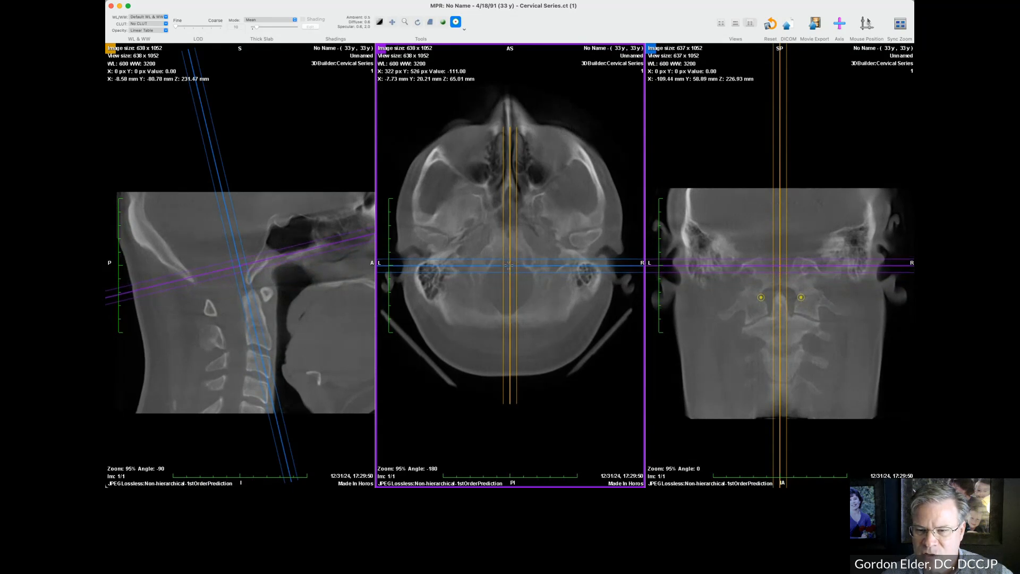
{"action": "left_click_drag", "start_coordinate": [508, 265], "coordinate": [512, 252]}
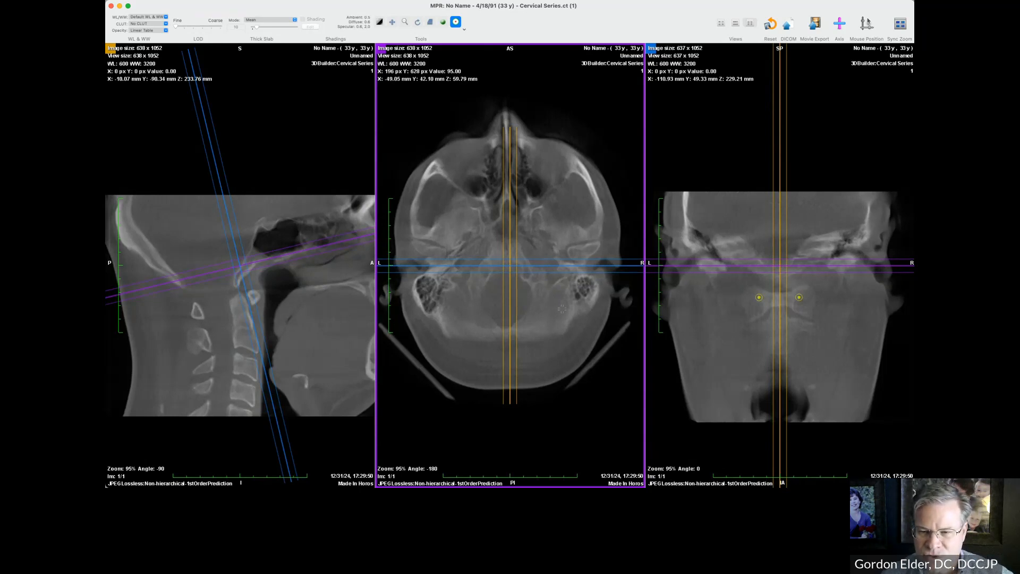
- At the atlas level, draw an angle of about 23.5° between the L-side points' line and the sagittal slab line, with its label below
{"action": "scroll", "coordinate": [563, 310], "scroll_direction": "down", "scroll_amount": 5}
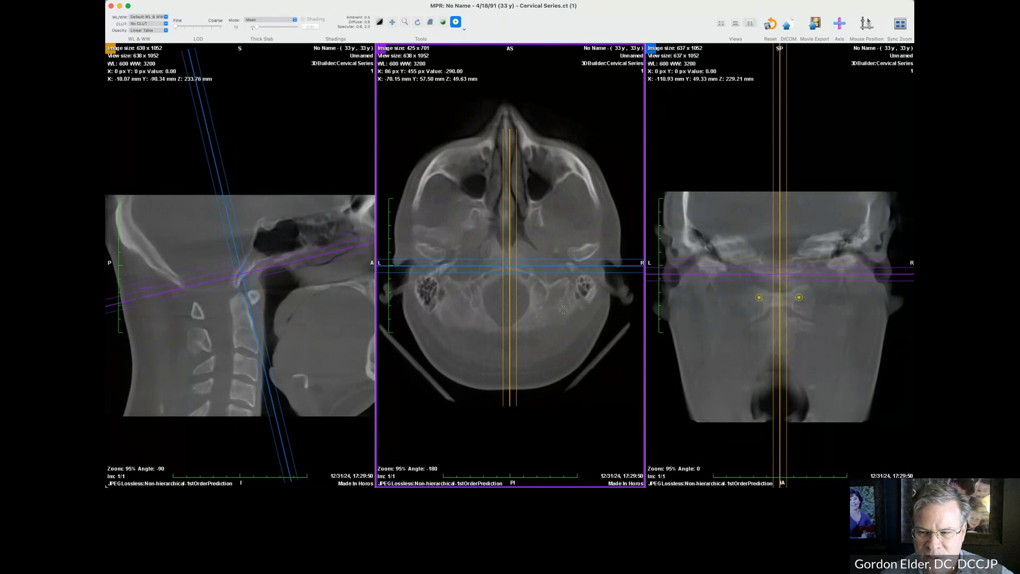
{"action": "scroll", "coordinate": [563, 309], "scroll_direction": "down", "scroll_amount": 6}
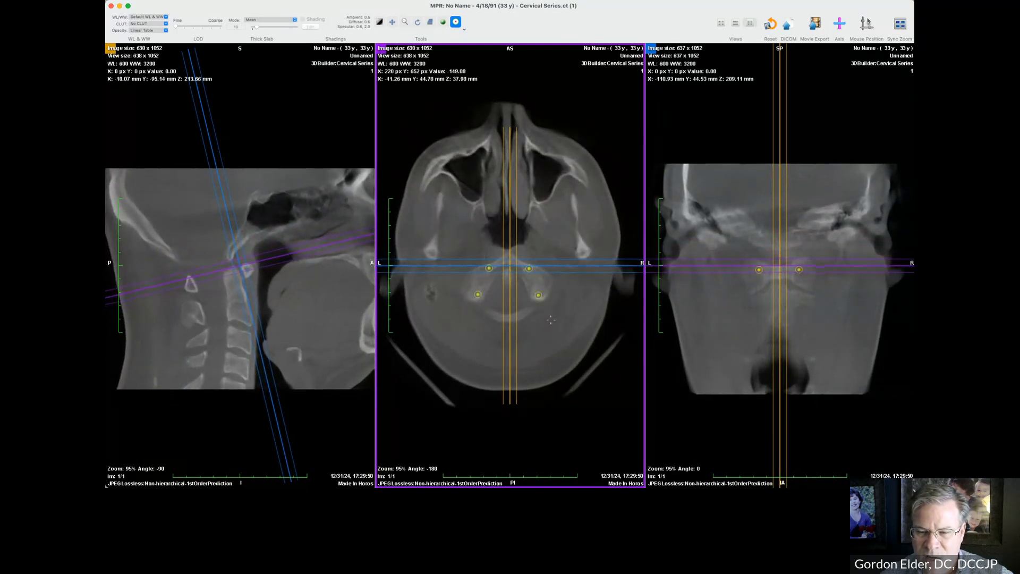
{"action": "right_click_drag", "start_coordinate": [550, 319], "coordinate": [544, 122]}
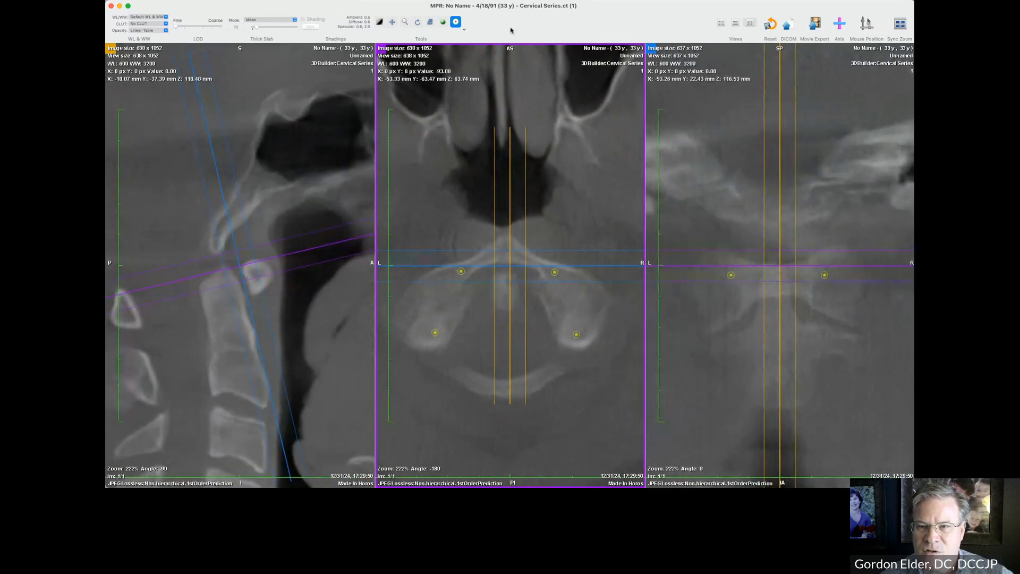
{"action": "left_click", "coordinate": [463, 30]}
{"action": "left_click", "coordinate": [477, 58]}
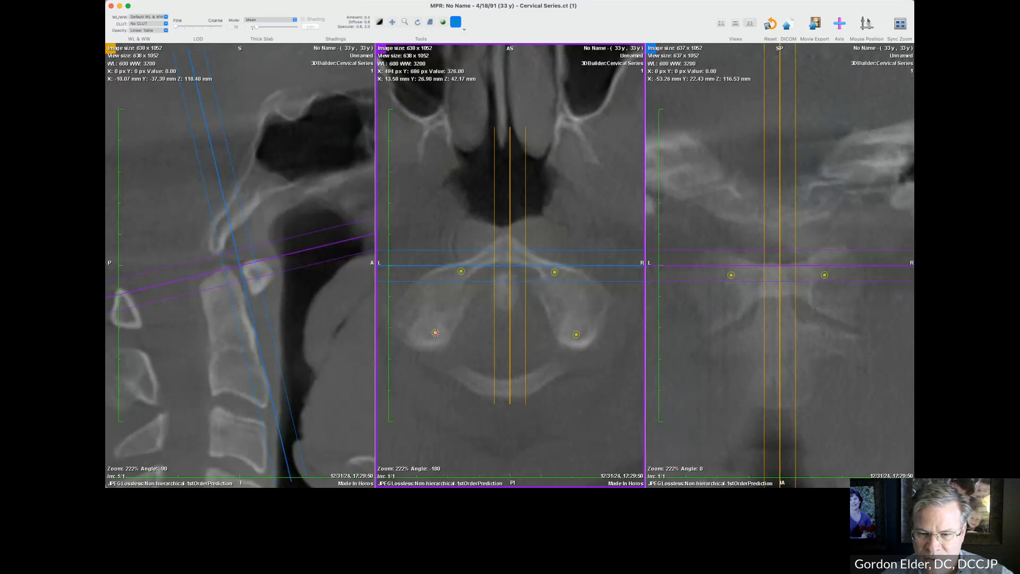
{"action": "left_click_drag", "start_coordinate": [434, 333], "coordinate": [494, 195]}
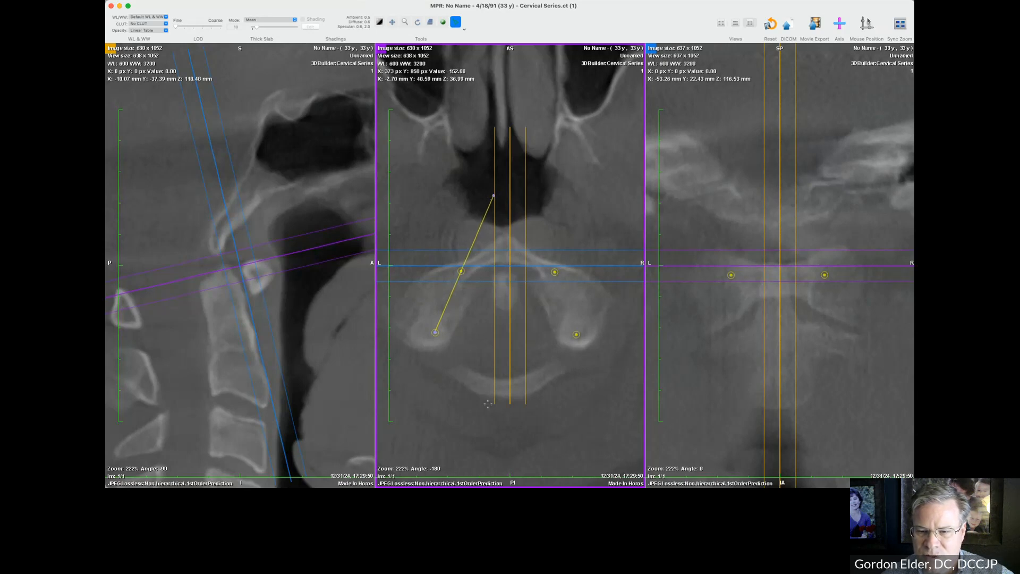
{"action": "left_click", "coordinate": [493, 357]}
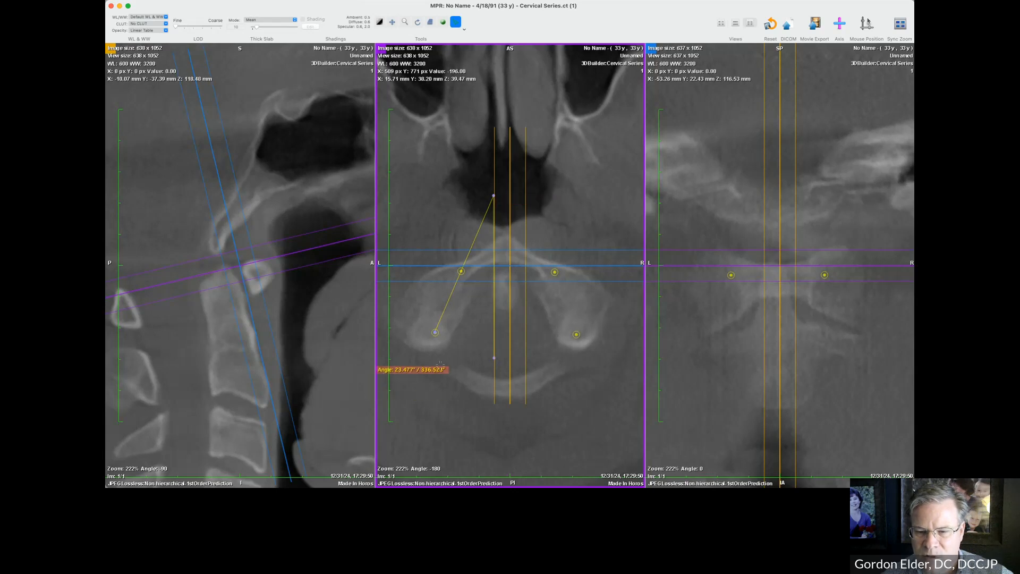
{"action": "left_click_drag", "start_coordinate": [440, 364], "coordinate": [462, 355]}
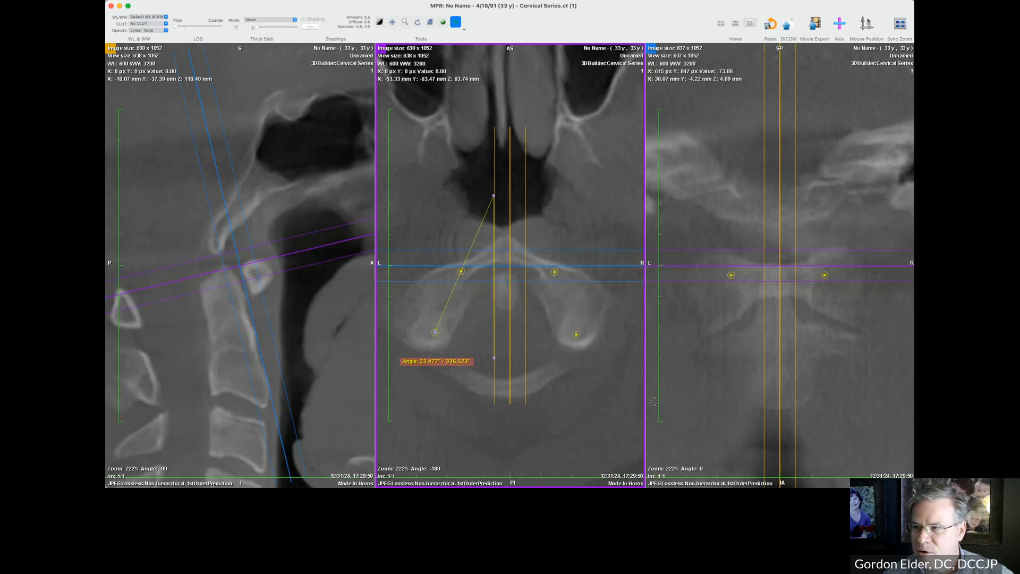
- Draw an angle of about 18.8° between the R-side points' line and the sagittal slab line, and show both angle labels below the lateral masses
{"action": "left_click", "coordinate": [580, 343]}
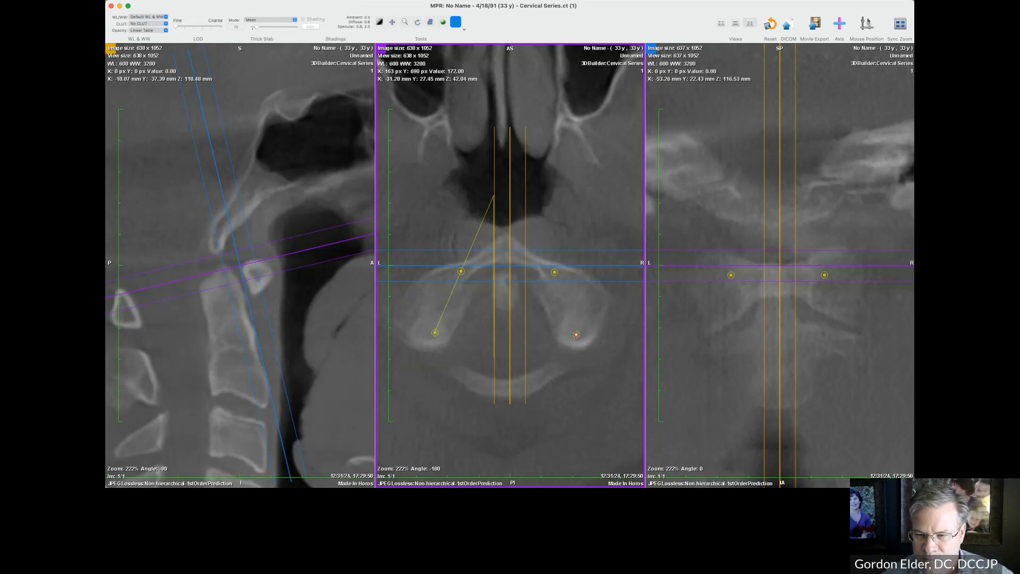
{"action": "mouse_move", "coordinate": [550, 200]}
{"action": "left_mouse_down"}
{"action": "mouse_move", "coordinate": [532, 211]}
{"action": "mouse_move", "coordinate": [526, 188]}
{"action": "left_mouse_up"}
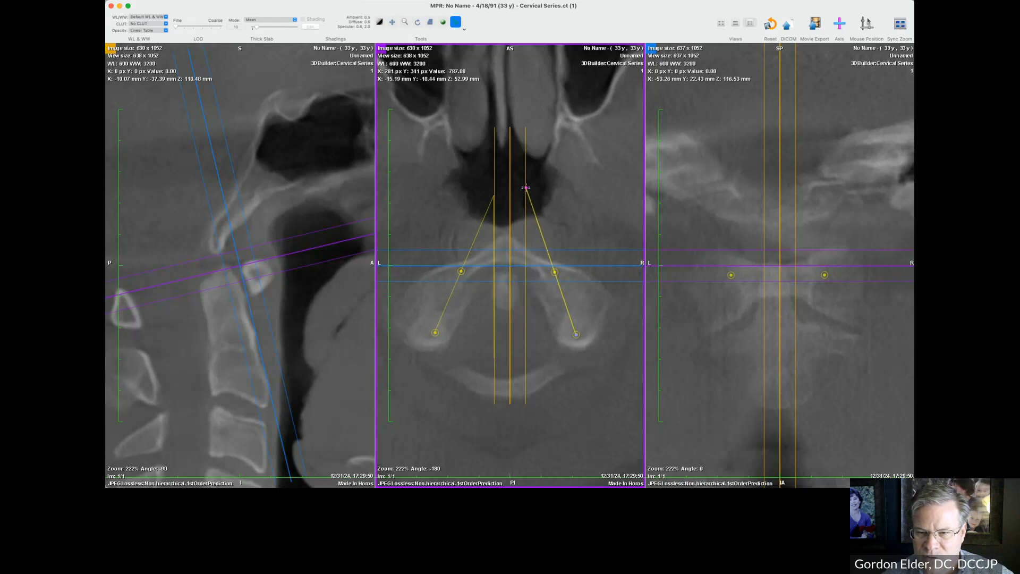
{"action": "left_click", "coordinate": [524, 357]}
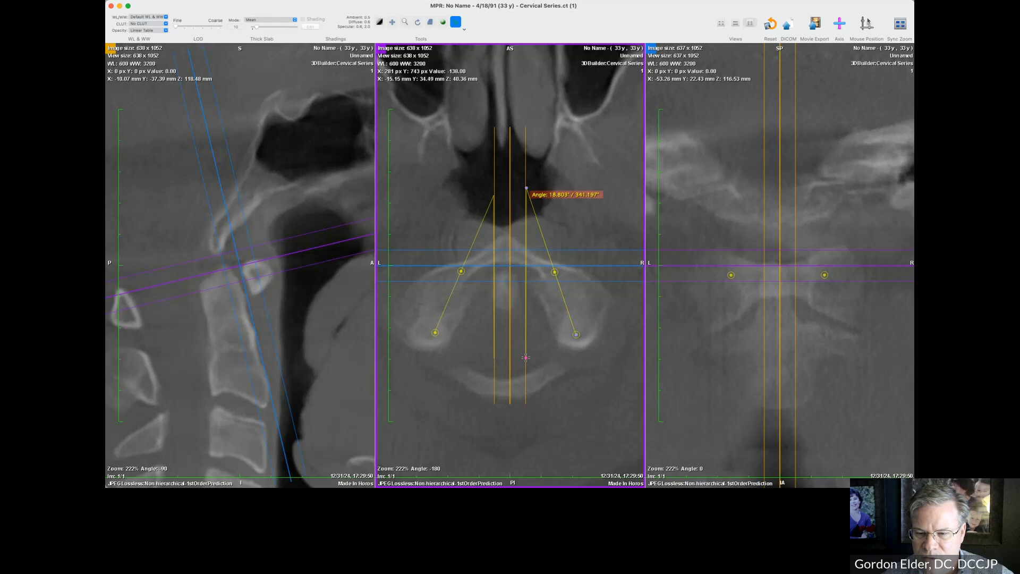
{"action": "left_click_drag", "start_coordinate": [567, 194], "coordinate": [591, 356]}
{"action": "mouse_move", "coordinate": [440, 317]}
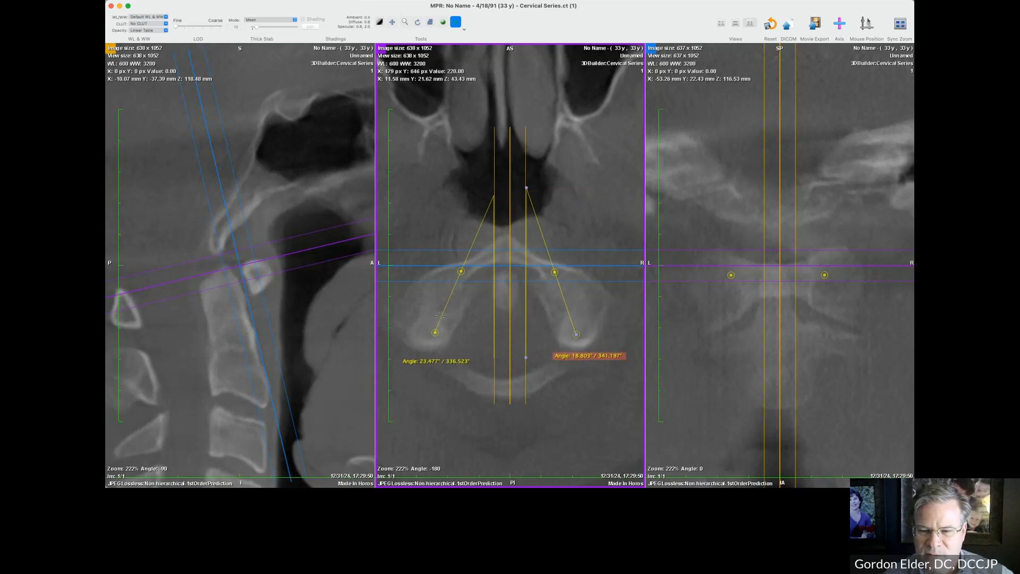
{"action": "left_click", "coordinate": [441, 317], "text": "shift"}
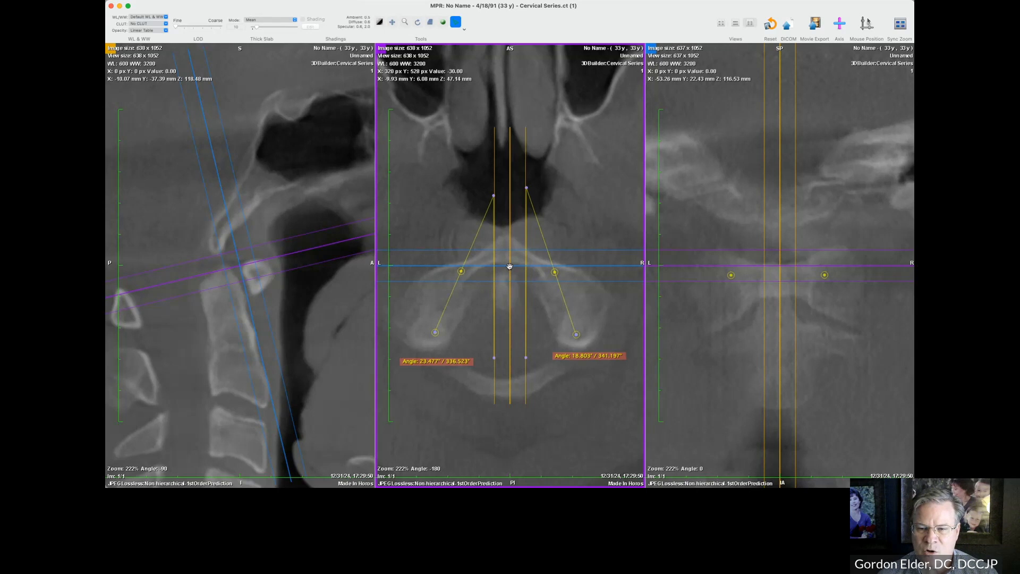
- Center the MPR axes on the R-side C1 lateral mass and rotate the sagittal plane along the line through its two points
{"action": "left_click_drag", "start_coordinate": [509, 268], "coordinate": [566, 299]}
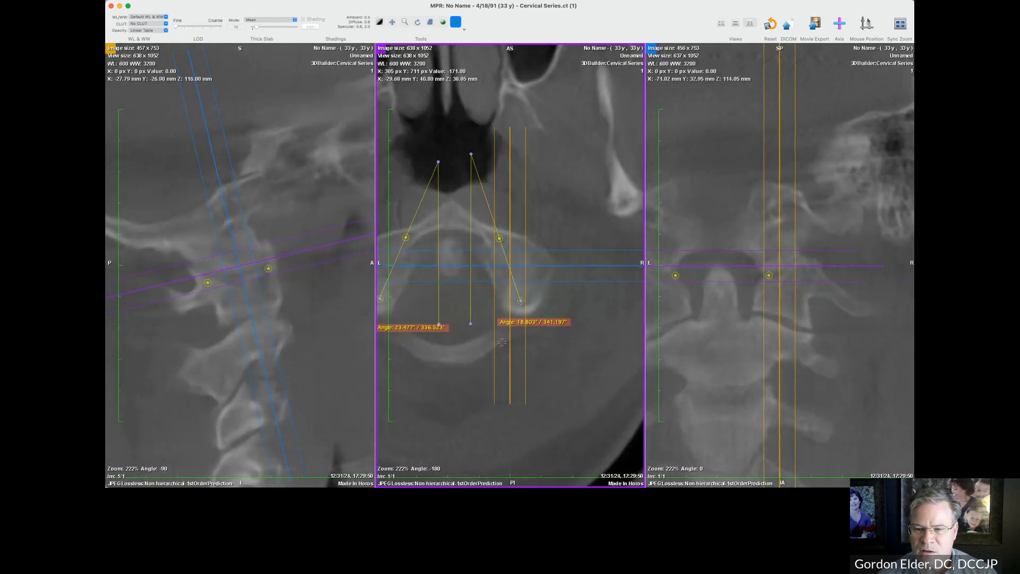
{"action": "left_click_drag", "start_coordinate": [416, 267], "coordinate": [415, 297]}
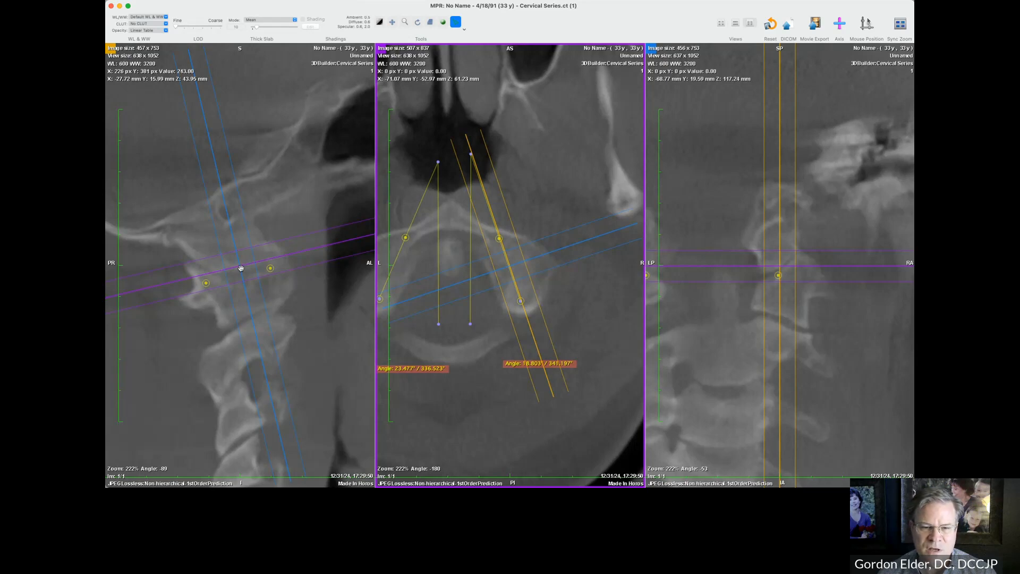
- Reset the MPR views to their original planes and zoom
{"action": "mouse_move", "coordinate": [262, 265]}
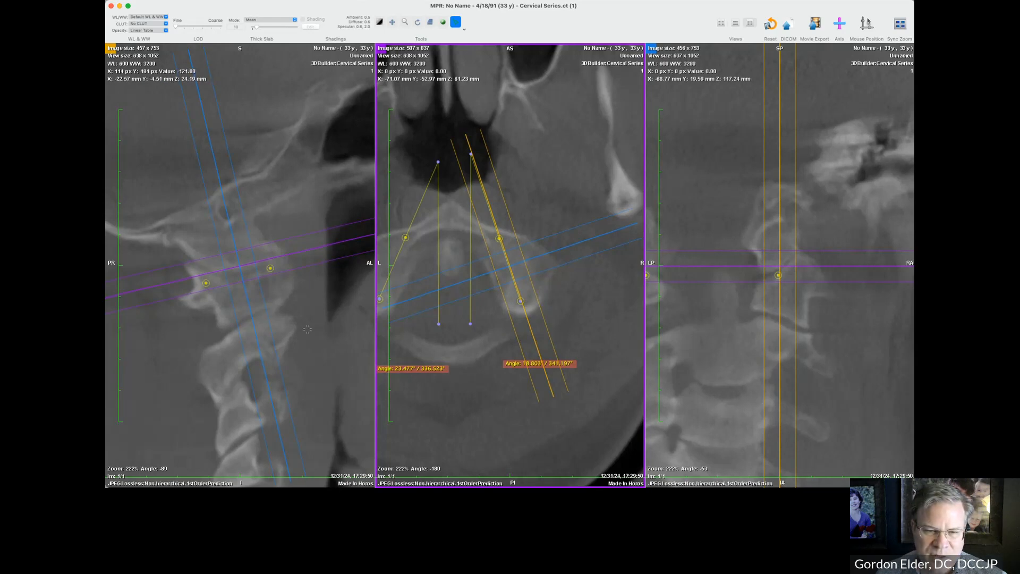
{"action": "right_click_drag", "start_coordinate": [309, 330], "coordinate": [308, 434]}
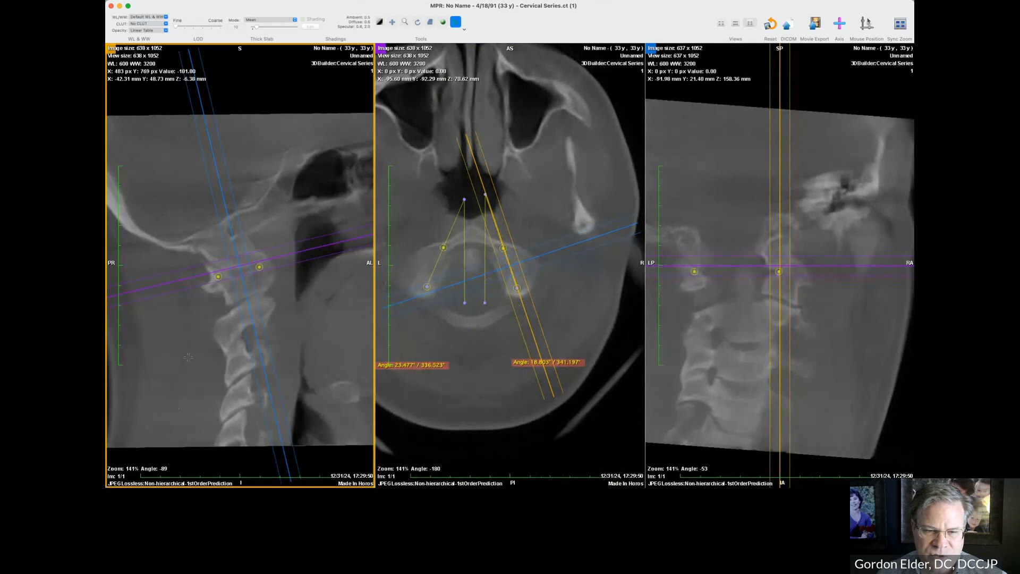
{"action": "left_click", "coordinate": [770, 25]}
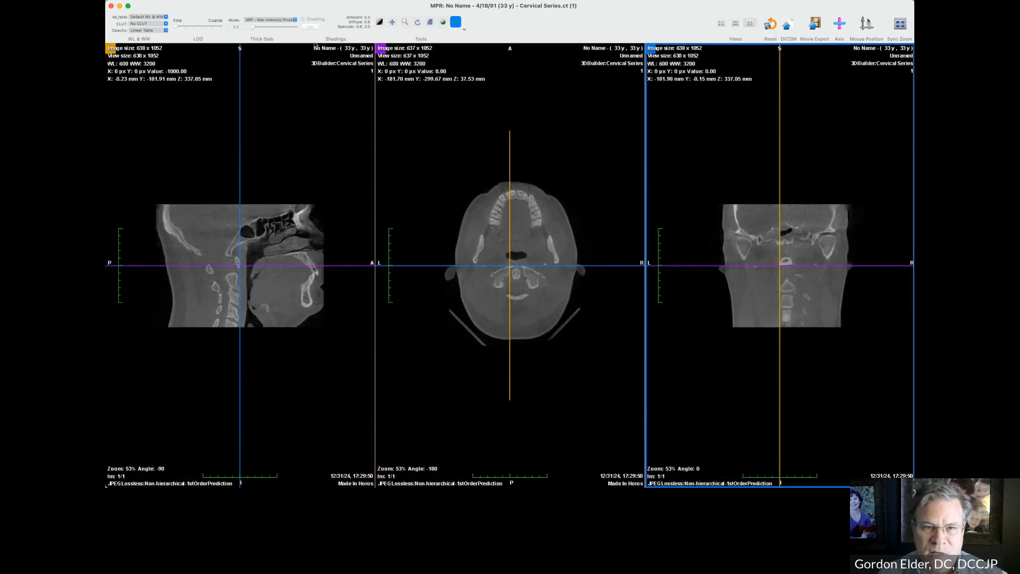
- Change the thick slab mode to Mean and set the slab thickness to 10
{"action": "left_click", "coordinate": [265, 21]}
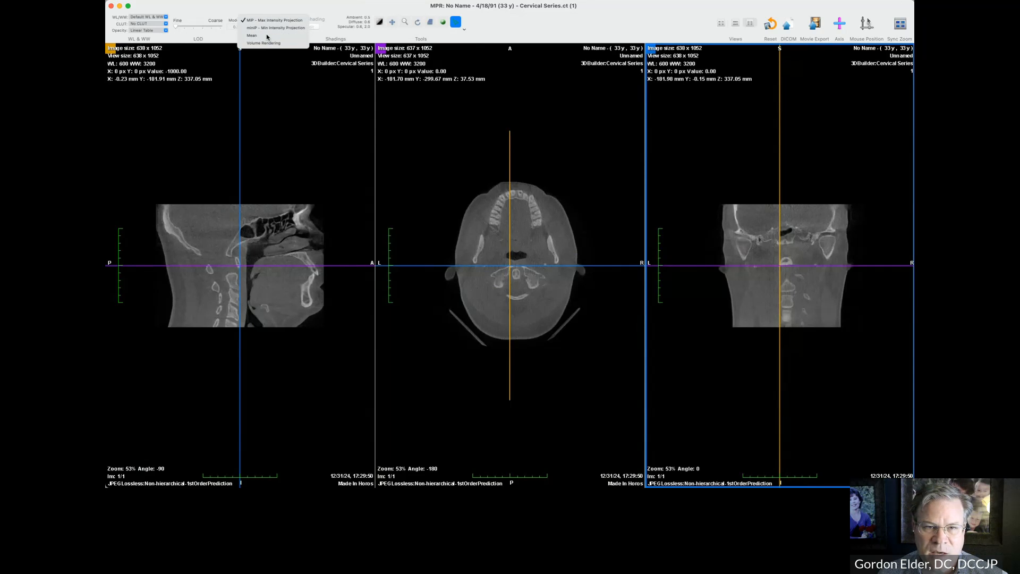
{"action": "left_click", "coordinate": [266, 34]}
{"action": "left_click", "coordinate": [237, 27]}
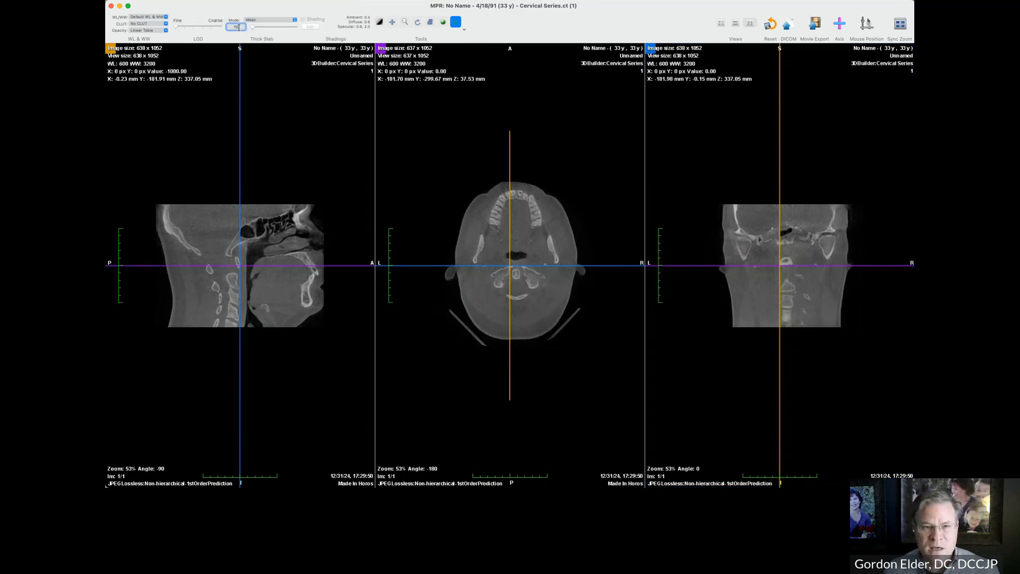
{"action": "key", "text": "Return"}
- Move the axial plane up to the skull base level and recenter the MPR axes on the head's midline near the jaw joints
{"action": "right_click_drag", "start_coordinate": [308, 239], "coordinate": [318, 48]}
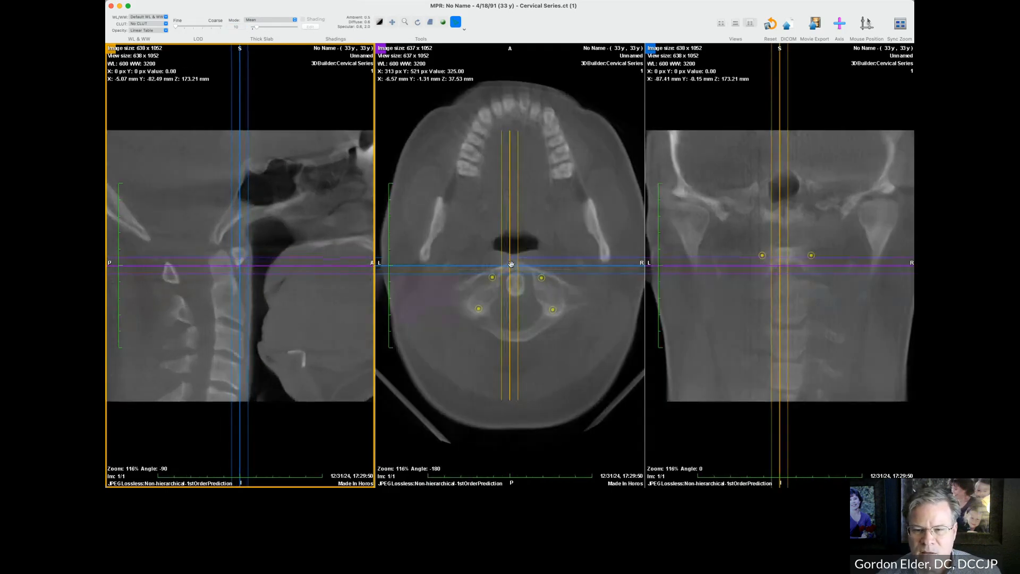
{"action": "right_click_drag", "start_coordinate": [458, 250], "coordinate": [467, 352]}
{"action": "scroll", "coordinate": [543, 296], "scroll_direction": "up", "scroll_amount": 10}
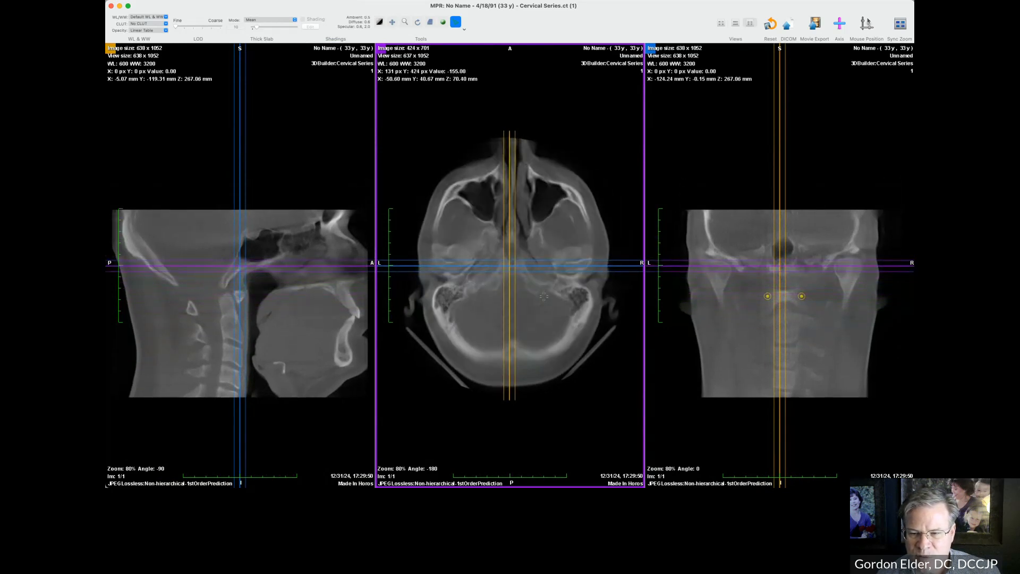
{"action": "scroll", "coordinate": [543, 296], "scroll_direction": "down", "scroll_amount": 3}
{"action": "left_click_drag", "start_coordinate": [517, 269], "coordinate": [511, 279]}
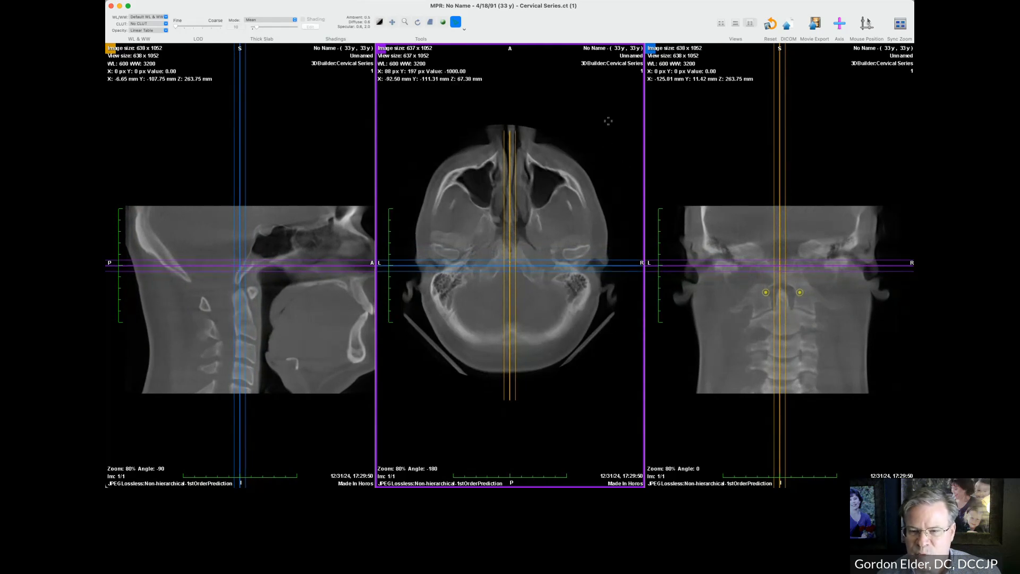
- Mark four points on the skull base axial slice along the axis lines: L side, R side, front and back of the head
{"action": "left_click", "coordinate": [465, 31]}
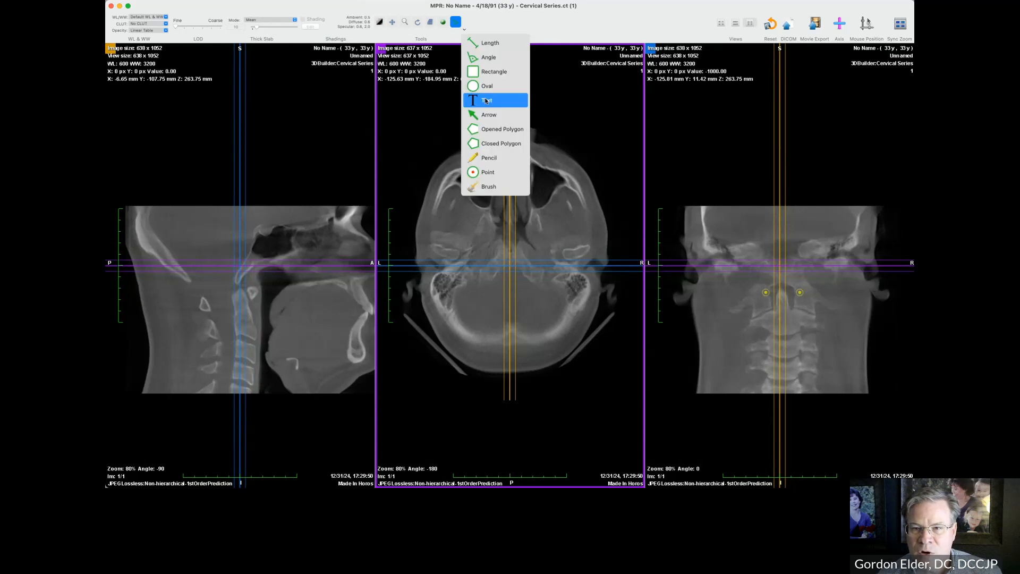
{"action": "left_click", "coordinate": [478, 172]}
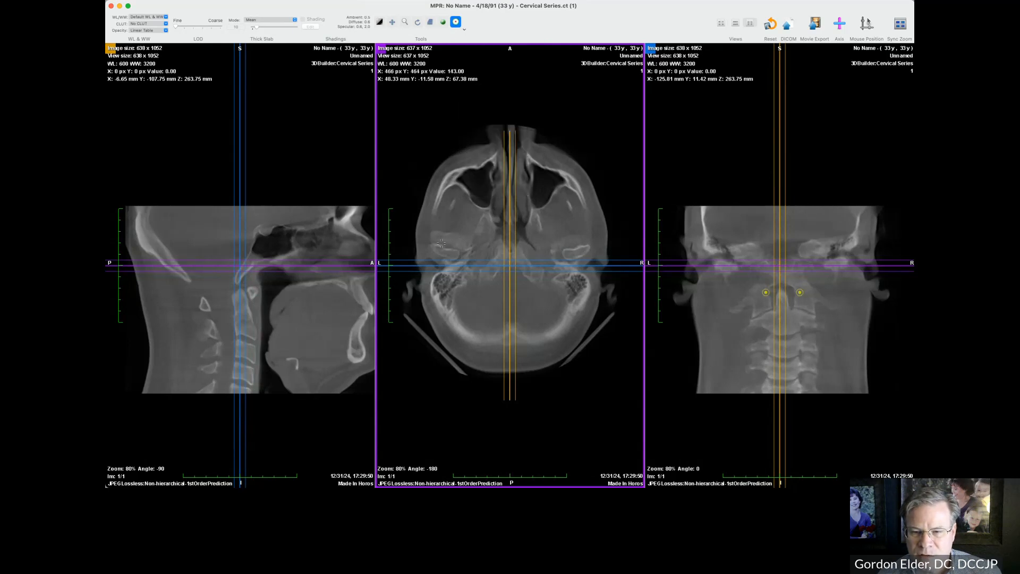
{"action": "left_click", "coordinate": [421, 266]}
{"action": "left_click_drag", "start_coordinate": [420, 267], "coordinate": [420, 265]}
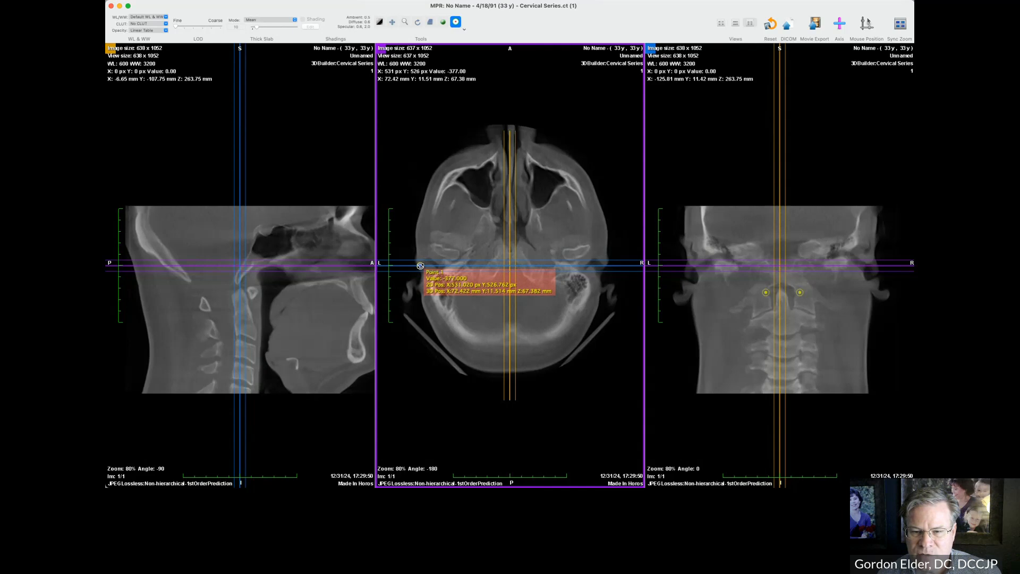
{"action": "left_click_drag", "start_coordinate": [607, 227], "coordinate": [607, 267]}
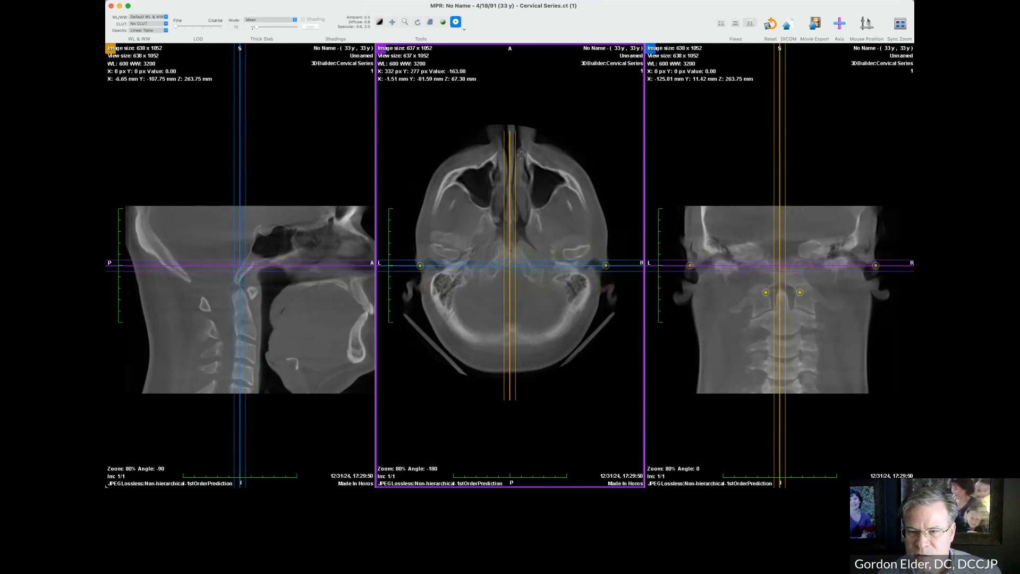
{"action": "left_click", "coordinate": [553, 145]}
{"action": "left_click_drag", "start_coordinate": [529, 143], "coordinate": [509, 146]}
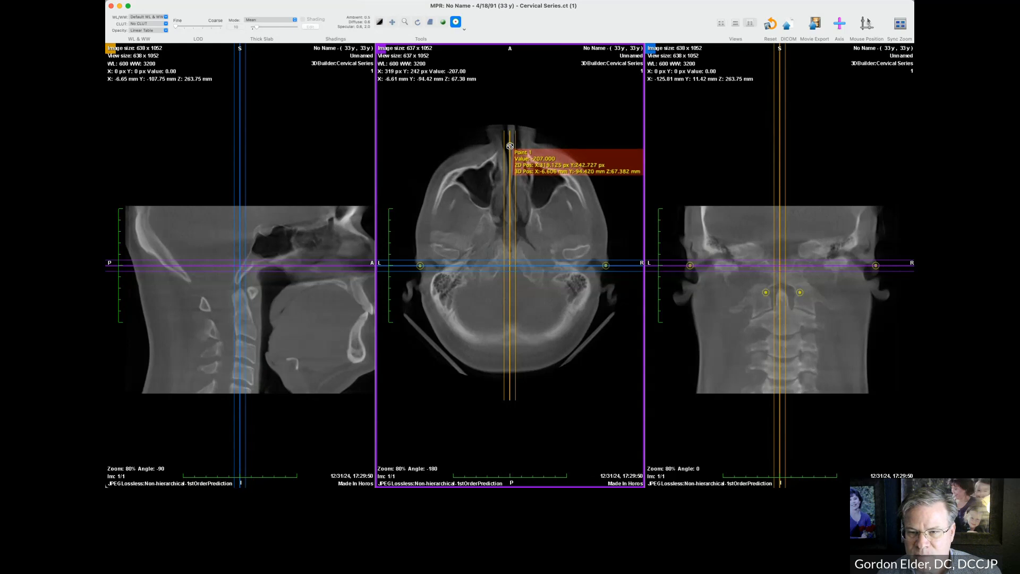
{"action": "left_click_drag", "start_coordinate": [512, 369], "coordinate": [509, 372]}
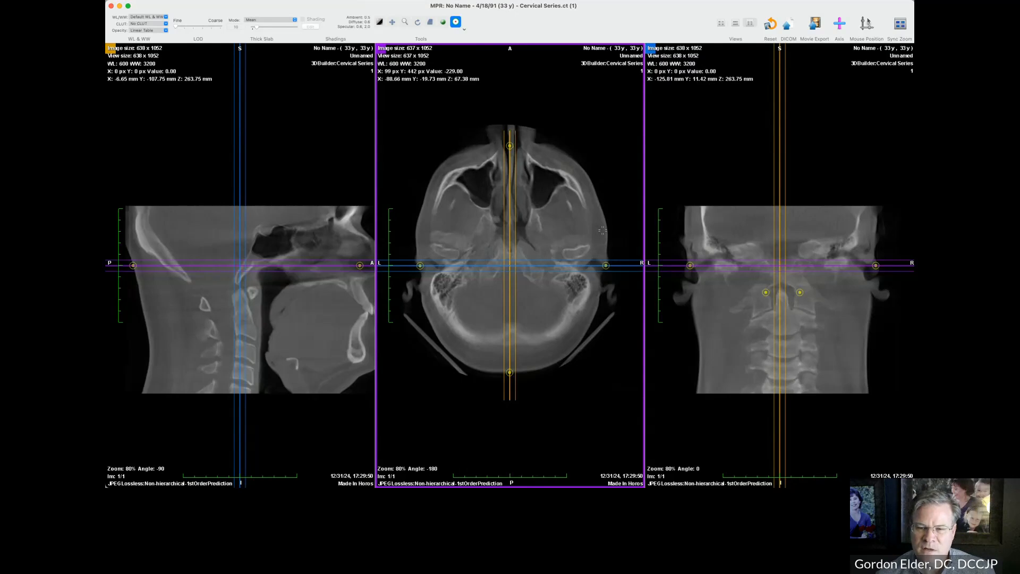
- At the atlas level, center the MPR axes on the R-side front point and rotate the sagittal plane through both R-side points
{"action": "scroll", "coordinate": [602, 230], "scroll_direction": "down", "scroll_amount": 5}
{"action": "scroll", "coordinate": [602, 230], "scroll_direction": "down", "scroll_amount": 4}
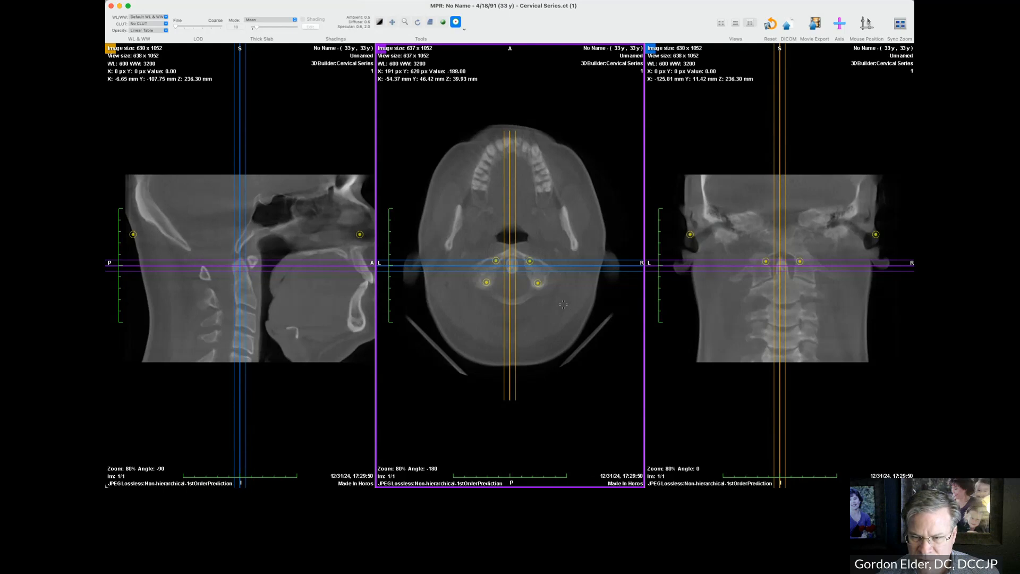
{"action": "right_click_drag", "start_coordinate": [609, 180], "coordinate": [589, 126]}
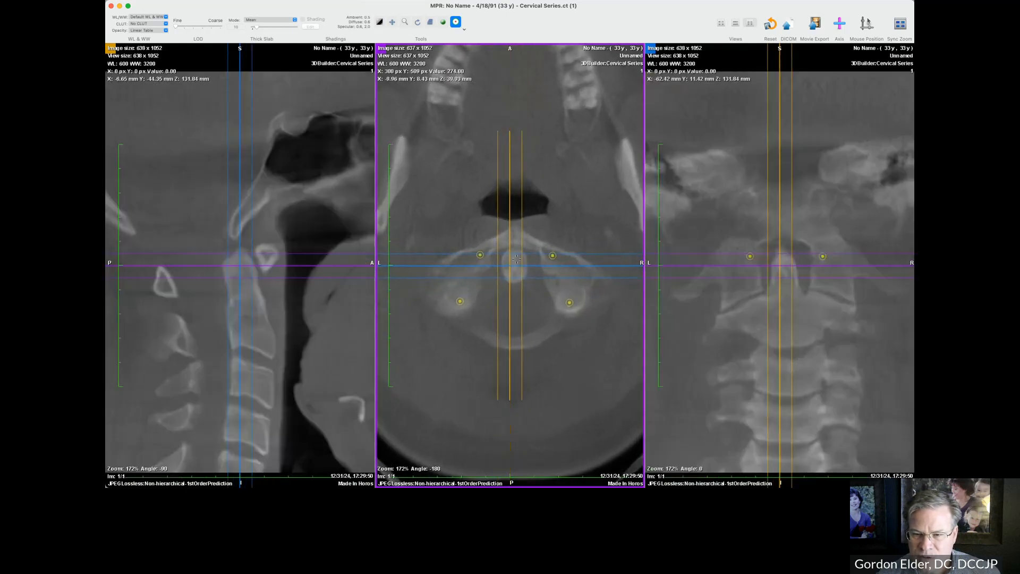
{"action": "left_click_drag", "start_coordinate": [515, 266], "coordinate": [552, 256]}
{"action": "left_click_drag", "start_coordinate": [566, 318], "coordinate": [545, 362]}
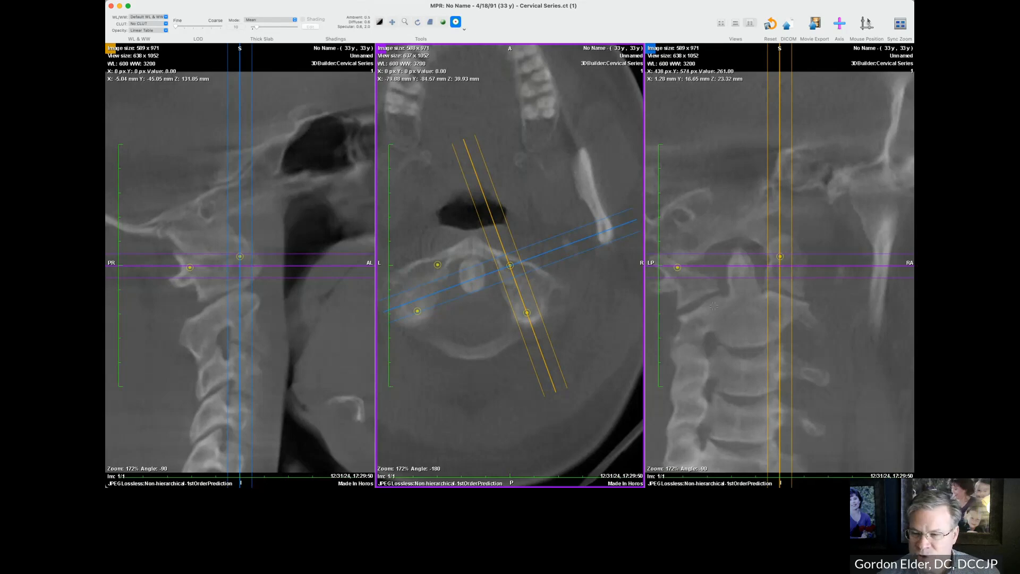
- Shift the coronal plane back to midway between the two R-side lateral mass points and enlarge the views
{"action": "scroll", "coordinate": [713, 306], "scroll_direction": "down", "scroll_amount": 3}
{"action": "scroll", "coordinate": [713, 306], "scroll_direction": "down", "scroll_amount": 4}
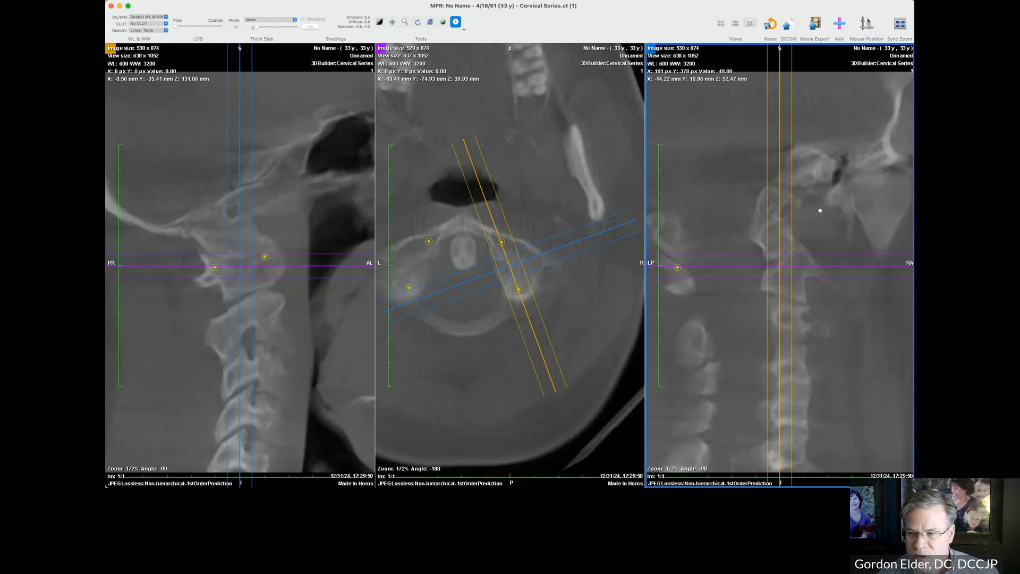
{"action": "right_click_drag", "start_coordinate": [820, 210], "coordinate": [813, 127]}
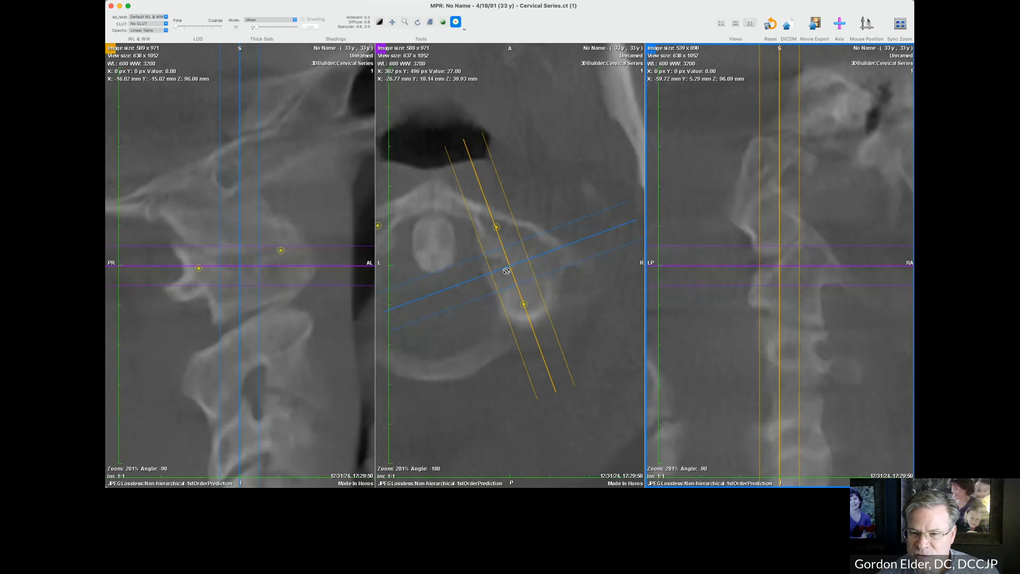
{"action": "right_click_drag", "start_coordinate": [568, 298], "coordinate": [543, 403]}
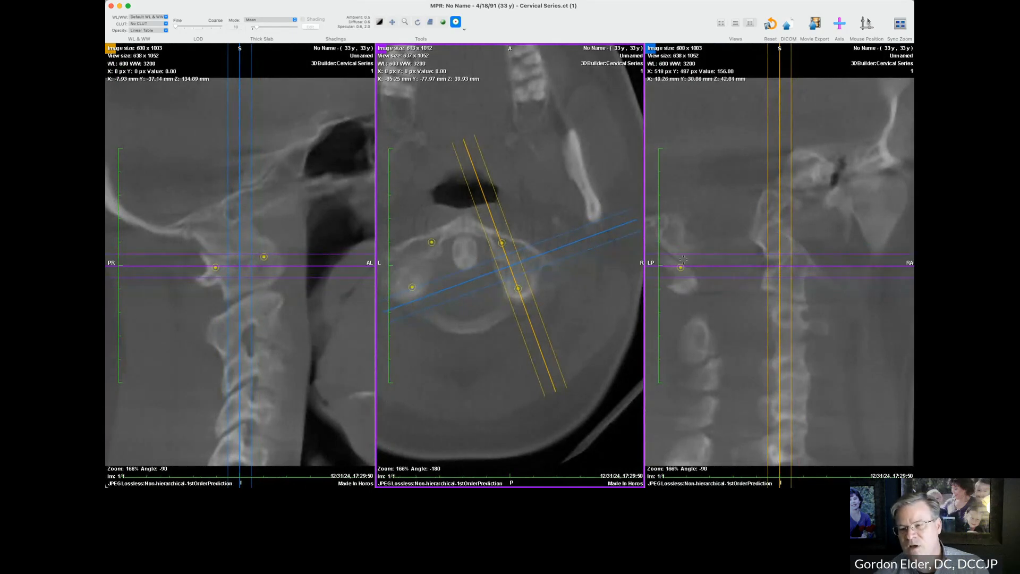
{"action": "mouse_move", "coordinate": [681, 264]}
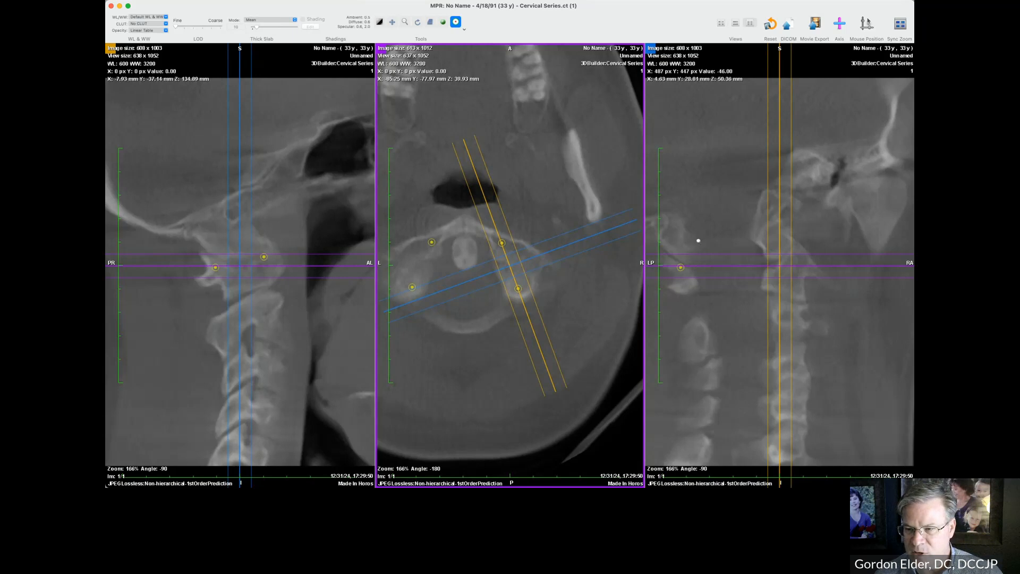
{"action": "right_click_drag", "start_coordinate": [708, 166], "coordinate": [704, 120]}
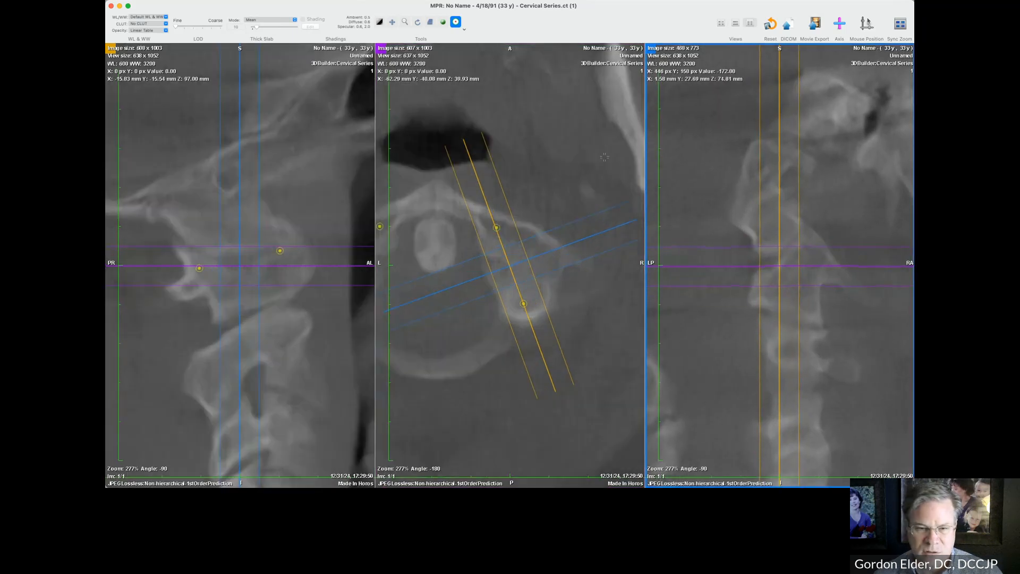
- In the coronal view, draw an angle of about 48.2° between the R-side C1 superior articular surface and the horizontal, with its label beside it
{"action": "left_click", "coordinate": [464, 31]}
{"action": "left_click", "coordinate": [472, 62]}
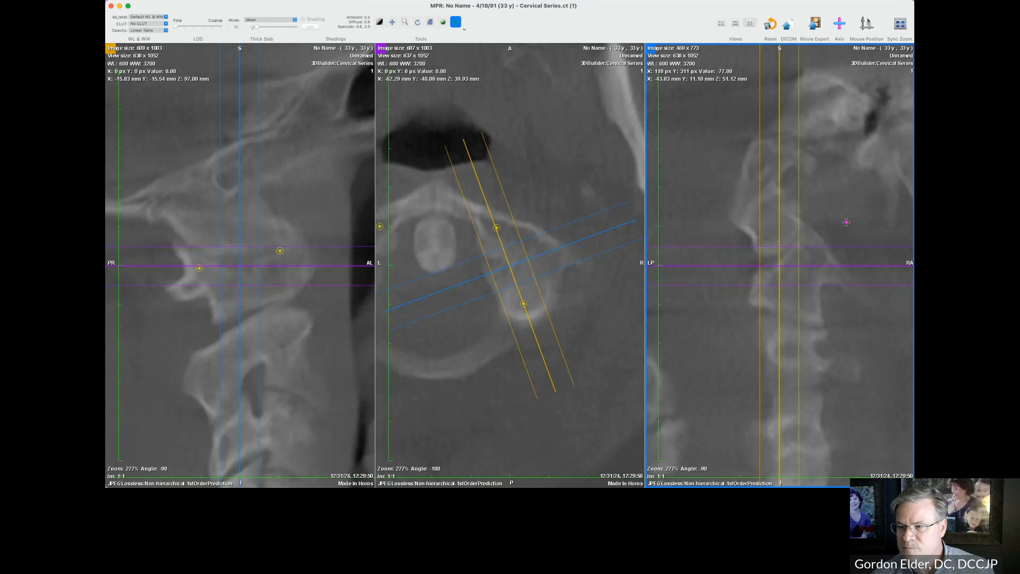
{"action": "key", "text": "space"}
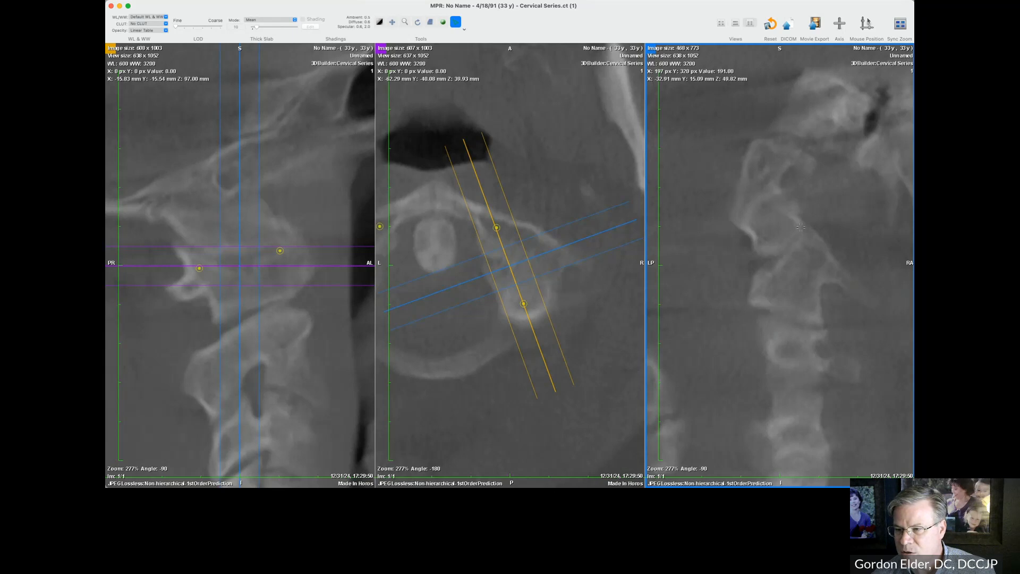
{"action": "left_click", "coordinate": [777, 255]}
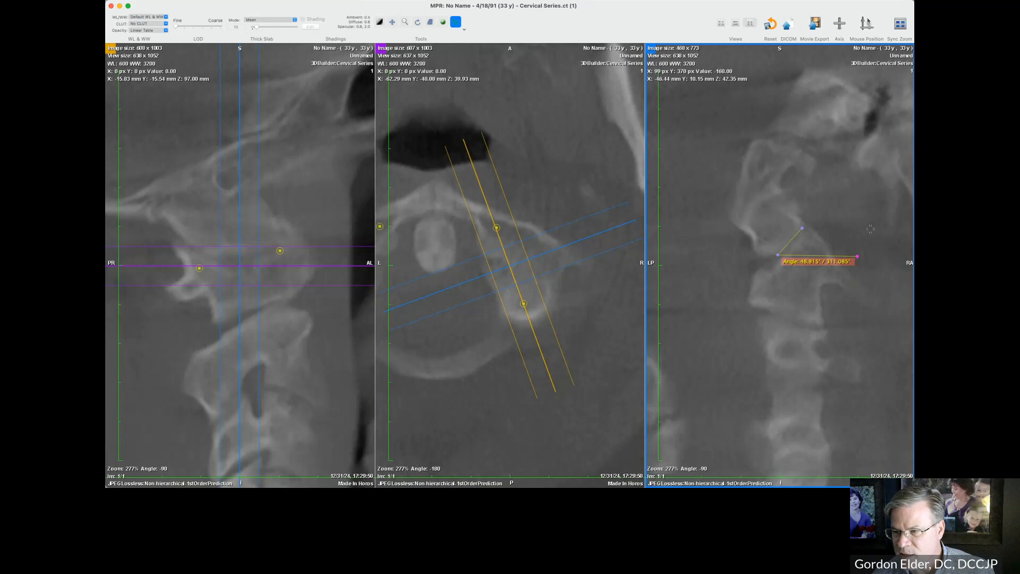
{"action": "left_click_drag", "start_coordinate": [811, 261], "coordinate": [852, 227]}
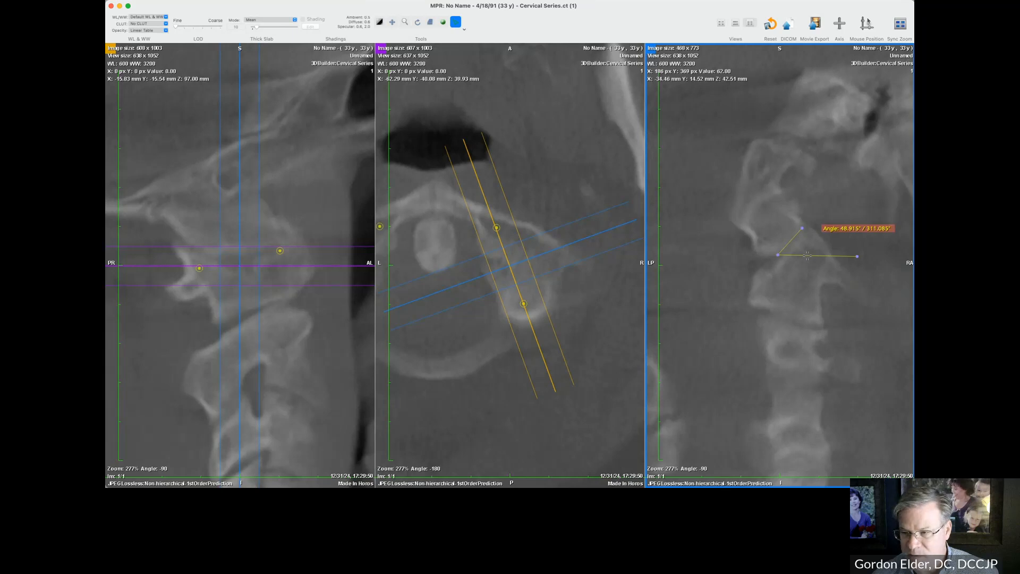
{"action": "left_click_drag", "start_coordinate": [806, 256], "coordinate": [794, 287]}
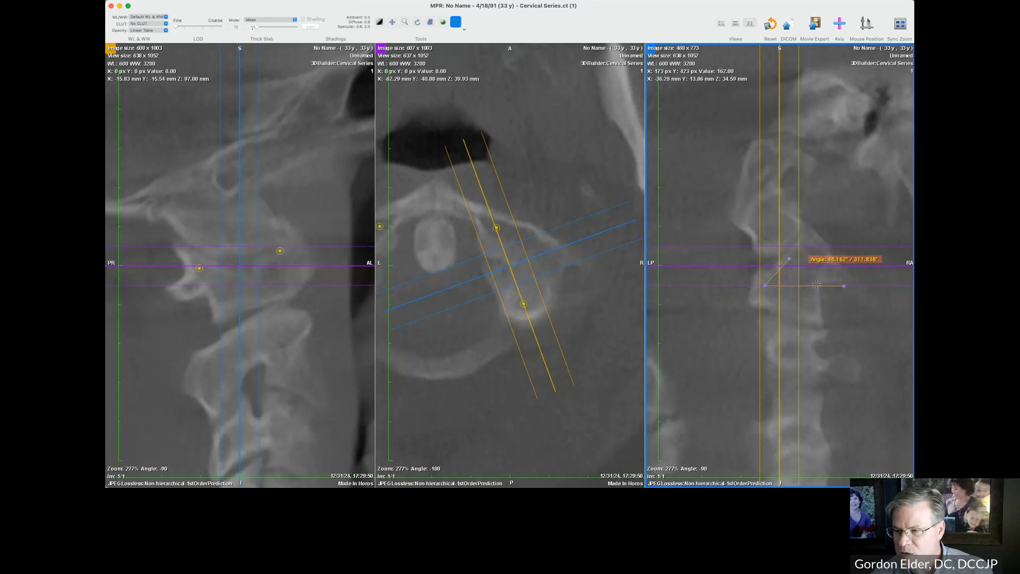
{"action": "left_click_drag", "start_coordinate": [843, 287], "coordinate": [844, 252]}
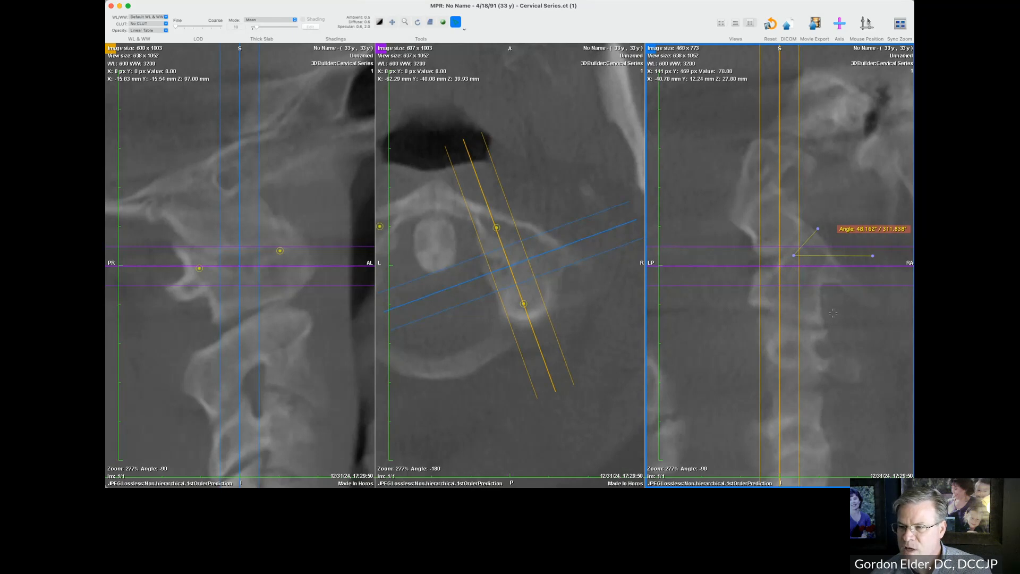
- In the sagittal view, draw an angle of about 28° between the rear slope of the R-side C1 superior surface and the horizontal
{"action": "left_click", "coordinate": [299, 315]}
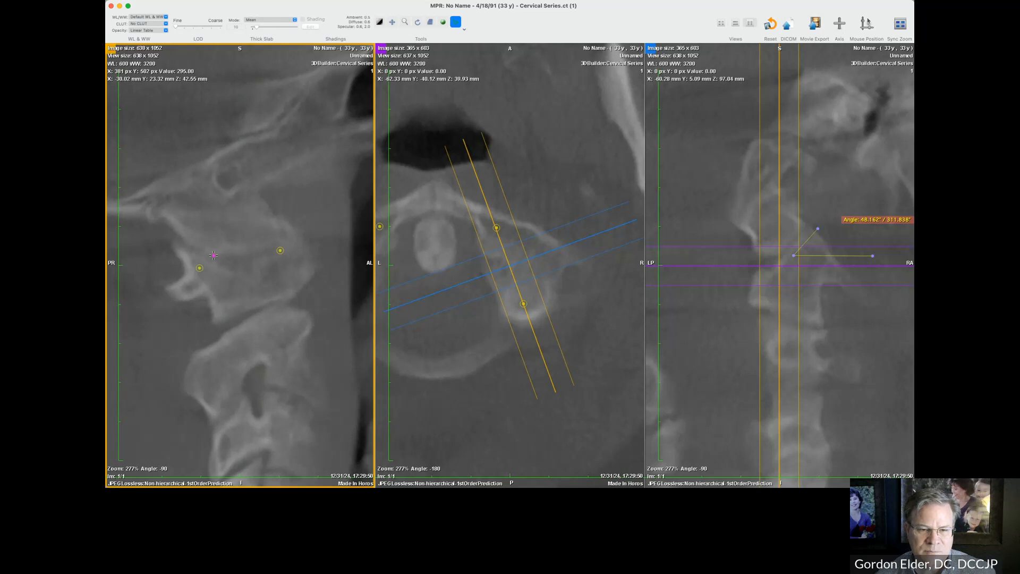
{"action": "left_click", "coordinate": [189, 242]}
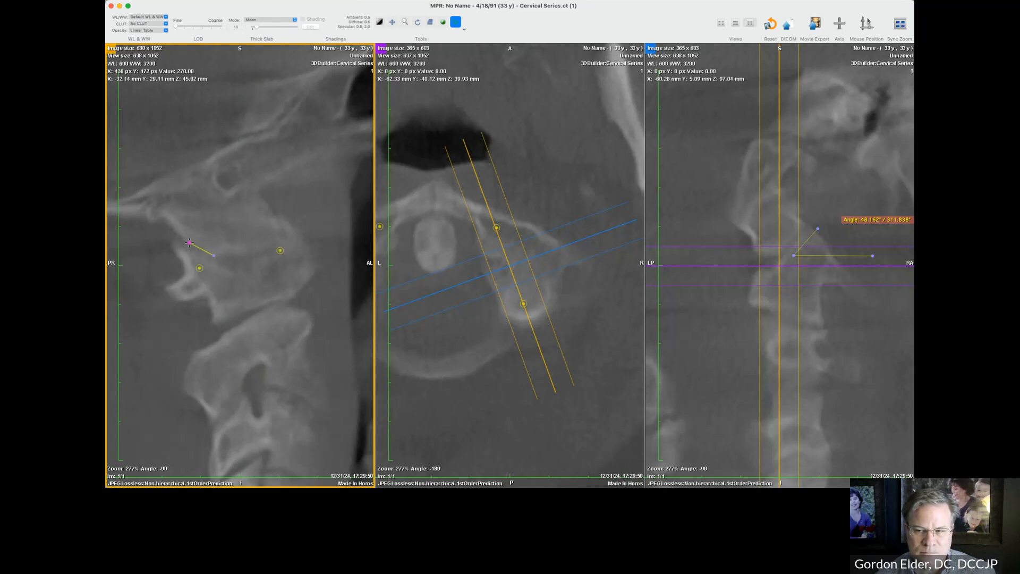
{"action": "left_click", "coordinate": [250, 236]}
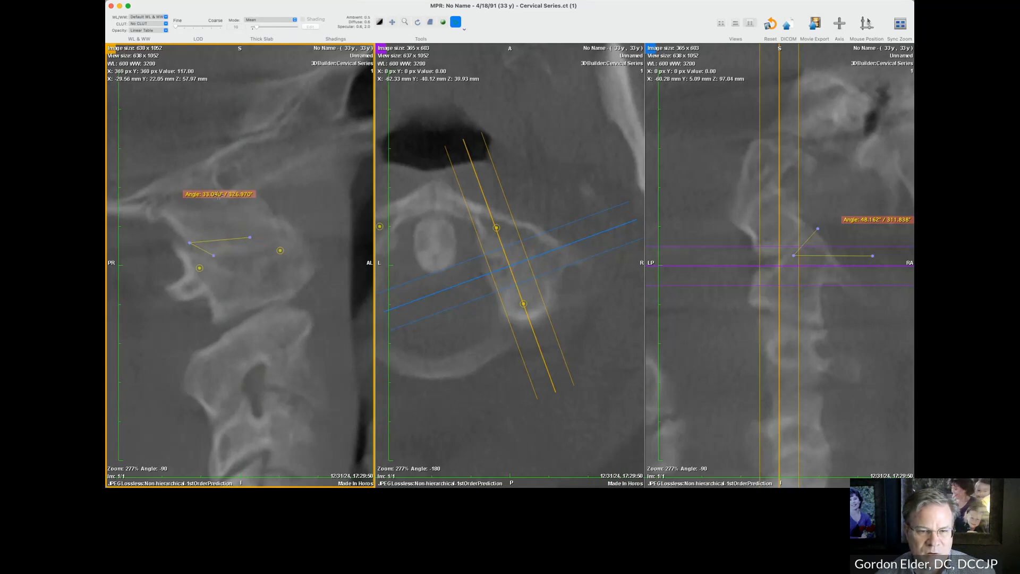
{"action": "mouse_move", "coordinate": [219, 240]}
{"action": "left_mouse_down"}
{"action": "mouse_move", "coordinate": [173, 243]}
{"action": "mouse_move", "coordinate": [235, 236]}
{"action": "left_mouse_up"}
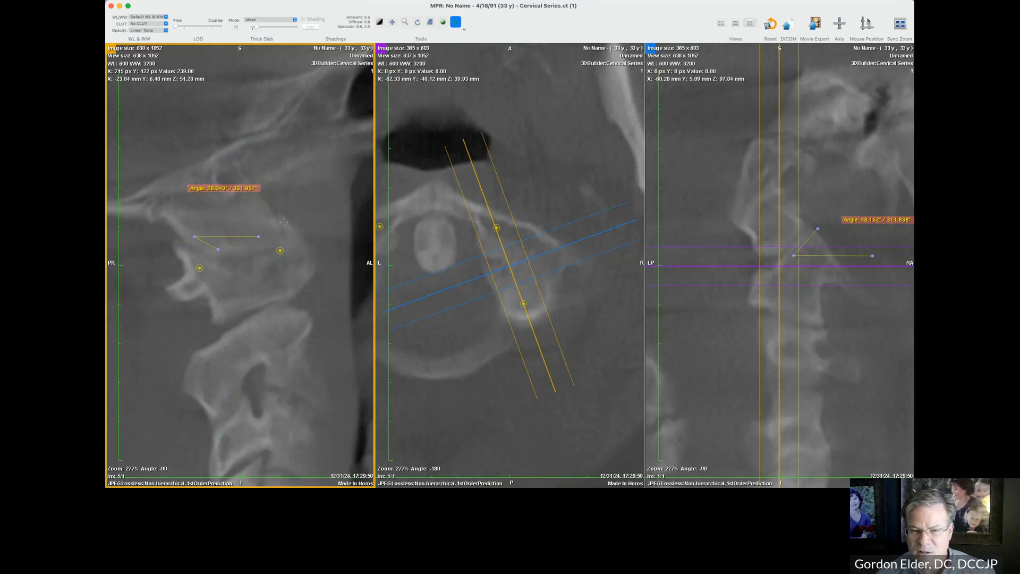
- Show the axes again, center them on the L-side front point, and rotate the sagittal plane through both L-side points
{"action": "key", "text": "space"}
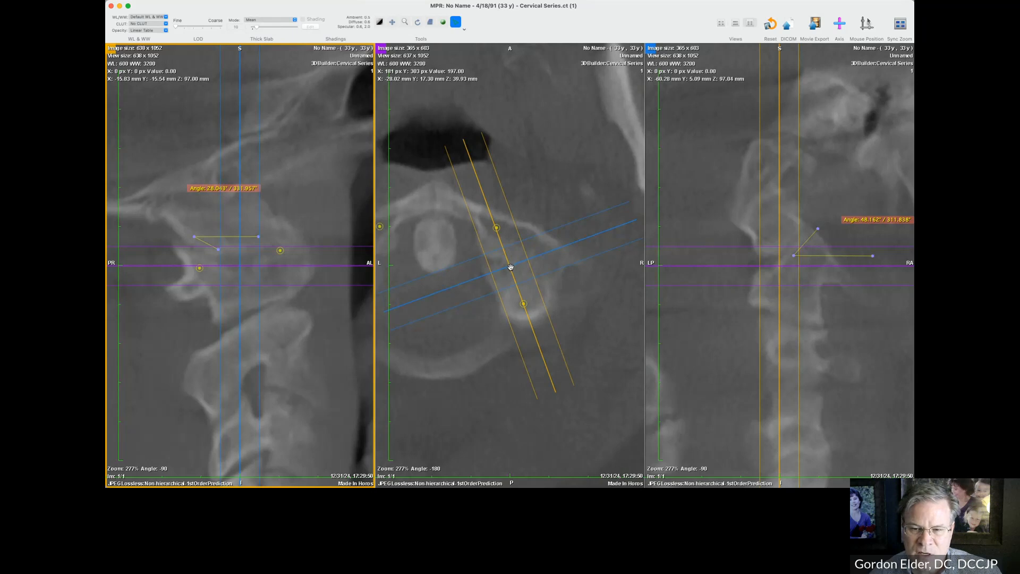
{"action": "left_click_drag", "start_coordinate": [510, 267], "coordinate": [379, 230]}
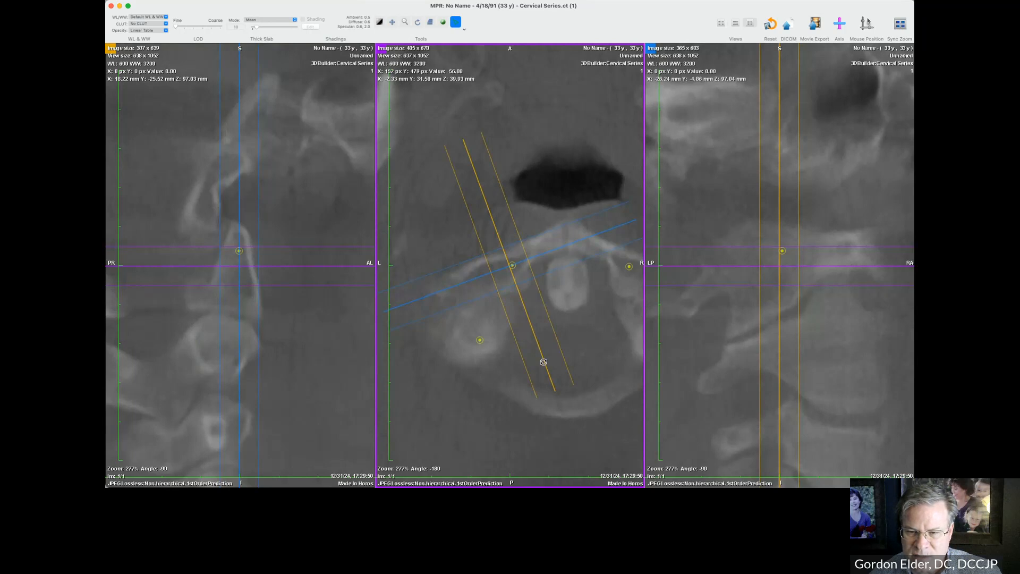
{"action": "left_click_drag", "start_coordinate": [543, 362], "coordinate": [460, 373]}
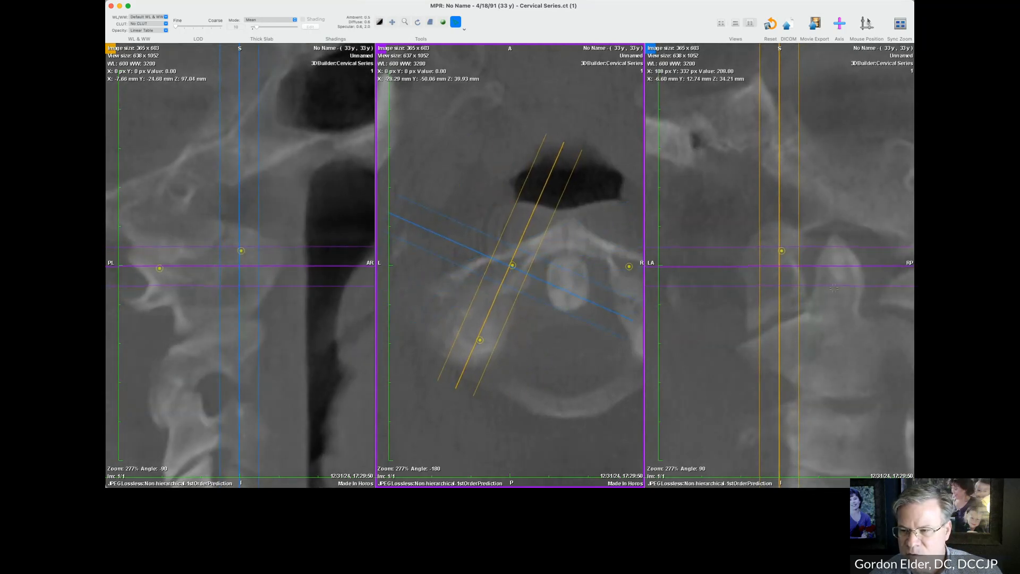
- Shift the coronal plane back to midway between the two L-side lateral mass points
{"action": "scroll", "coordinate": [833, 288], "scroll_direction": "down", "scroll_amount": 10}
{"action": "scroll", "coordinate": [834, 288], "scroll_direction": "up", "scroll_amount": 3}
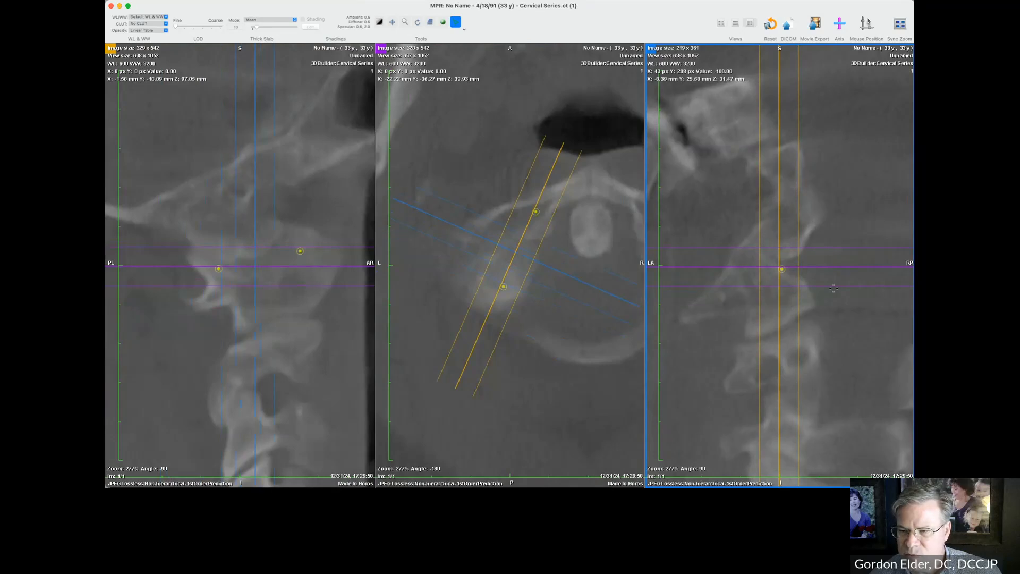
{"action": "scroll", "coordinate": [833, 288], "scroll_direction": "down", "scroll_amount": 4}
{"action": "scroll", "coordinate": [833, 288], "scroll_direction": "down", "scroll_amount": 4}
{"action": "scroll", "coordinate": [833, 288], "scroll_direction": "down", "scroll_amount": 3}
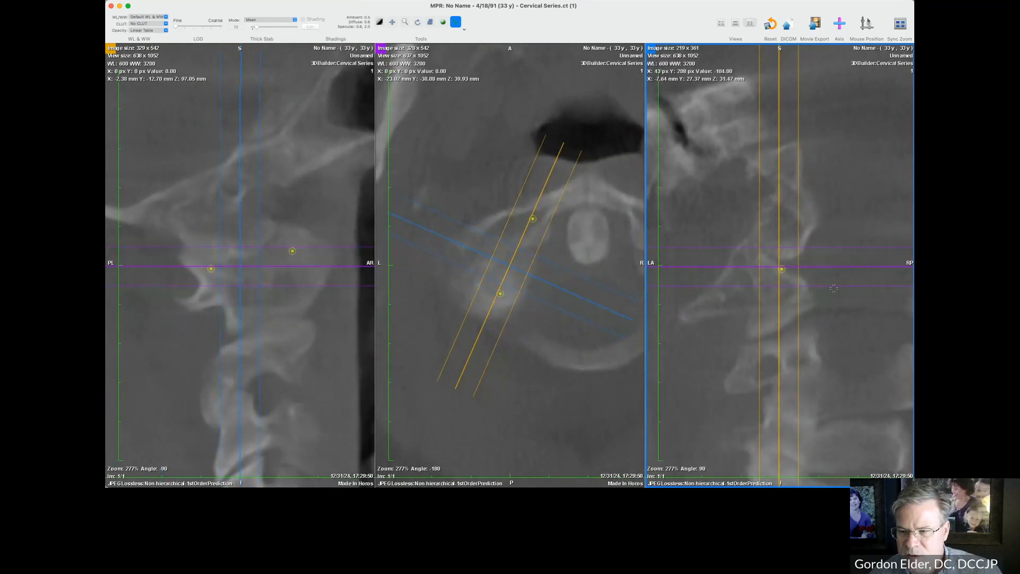
{"action": "scroll", "coordinate": [833, 288], "scroll_direction": "down", "scroll_amount": 1}
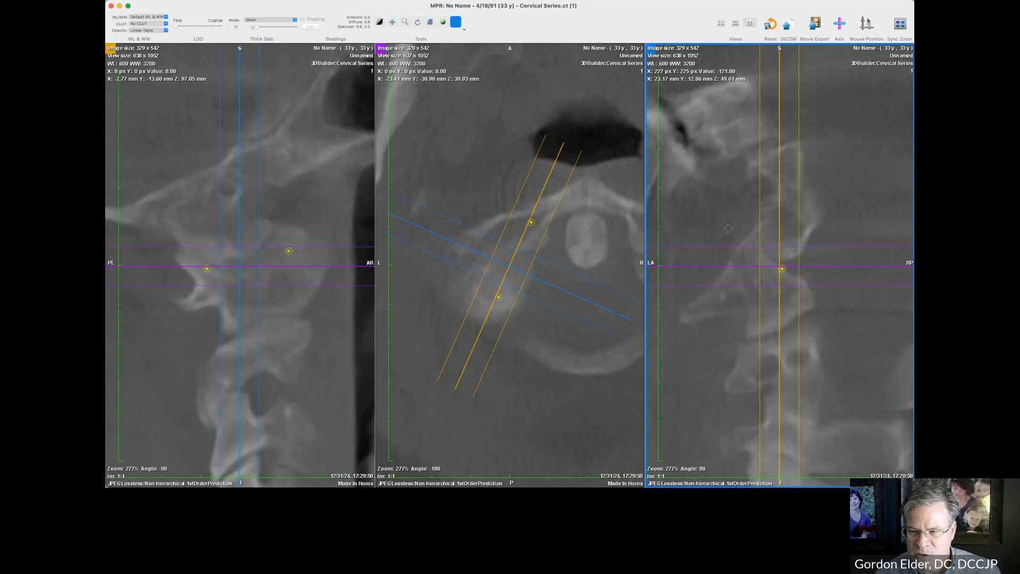
- Move the coronal plane slightly forward through the L-side lateral mass and hide the axes in the coronal view
{"action": "scroll", "coordinate": [728, 228], "scroll_direction": "down", "scroll_amount": 2}
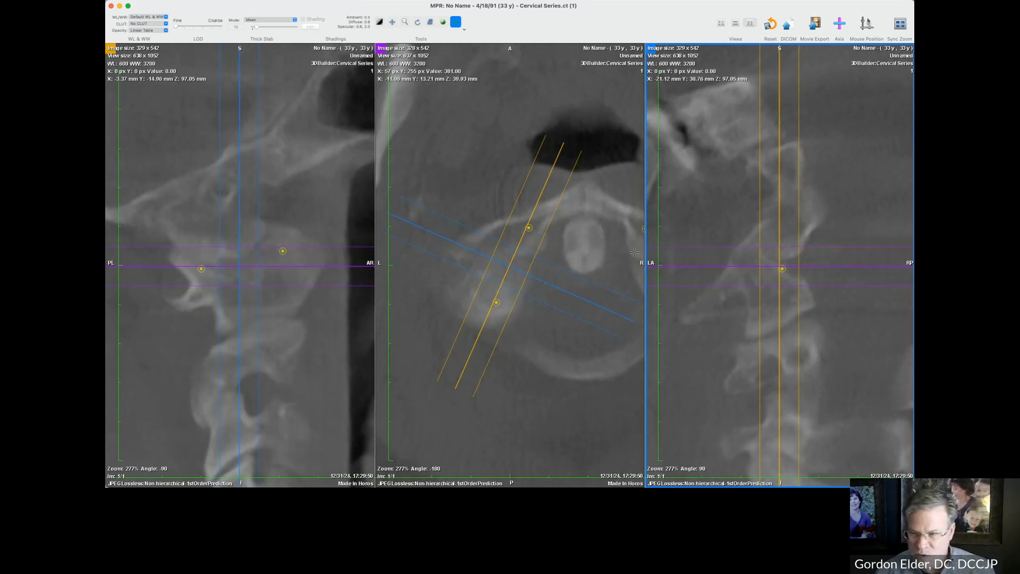
{"action": "key", "text": "space"}
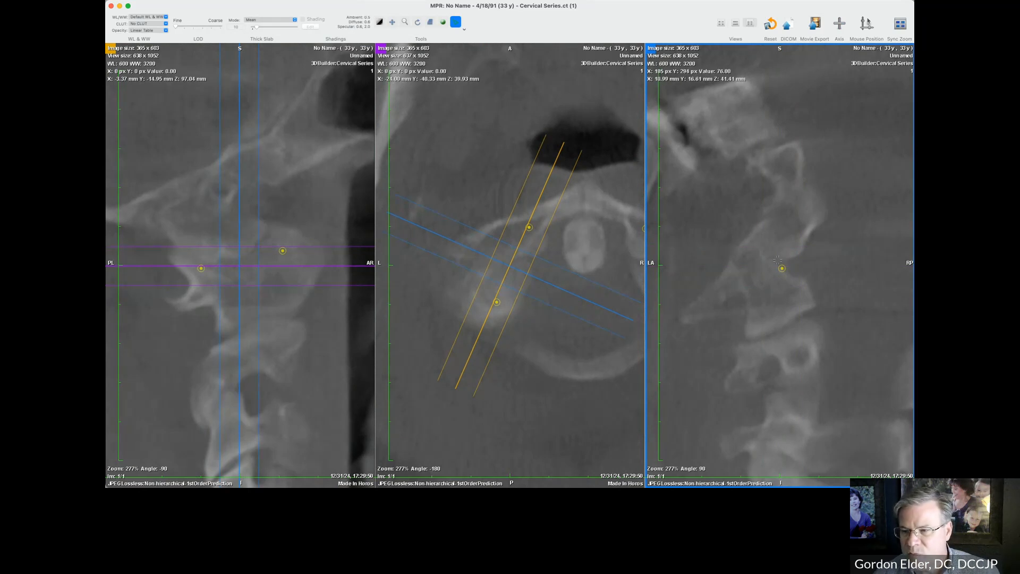
{"action": "left_click", "coordinate": [754, 238]}
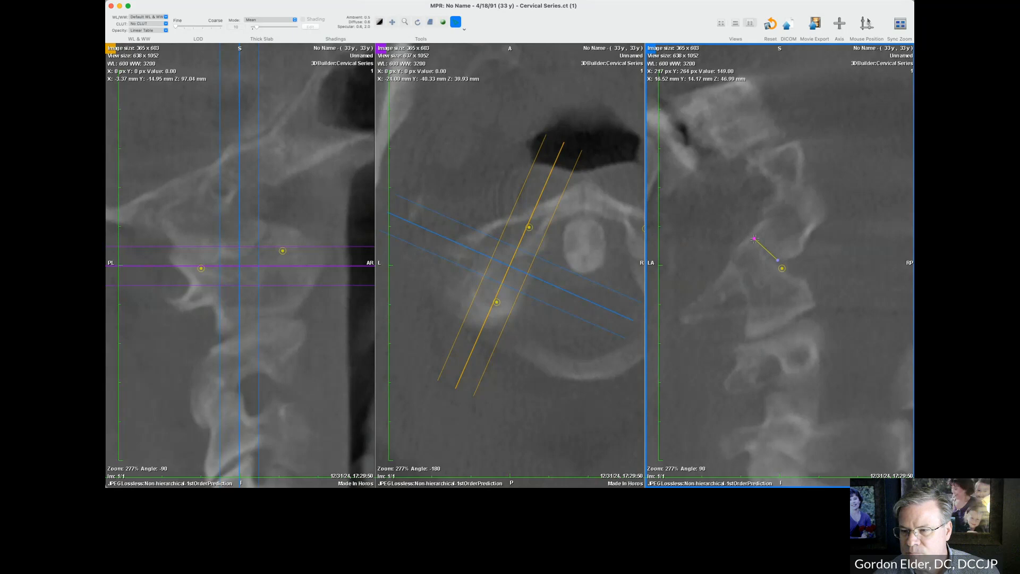
{"action": "left_click", "coordinate": [822, 233]}
{"action": "left_click", "coordinate": [763, 282]}
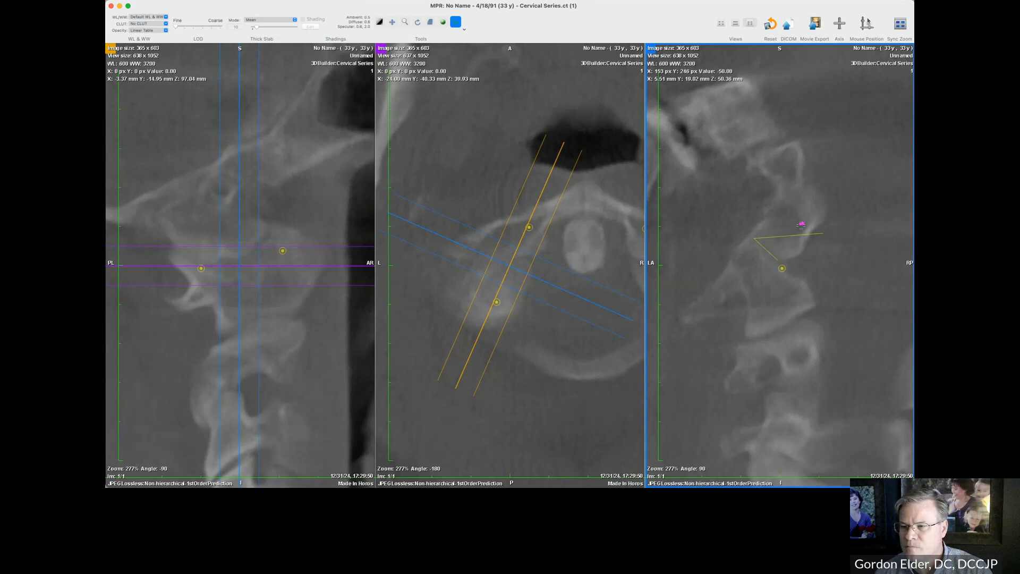
{"action": "left_click_drag", "start_coordinate": [799, 237], "coordinate": [782, 277]}
{"action": "key", "text": "Delete"}
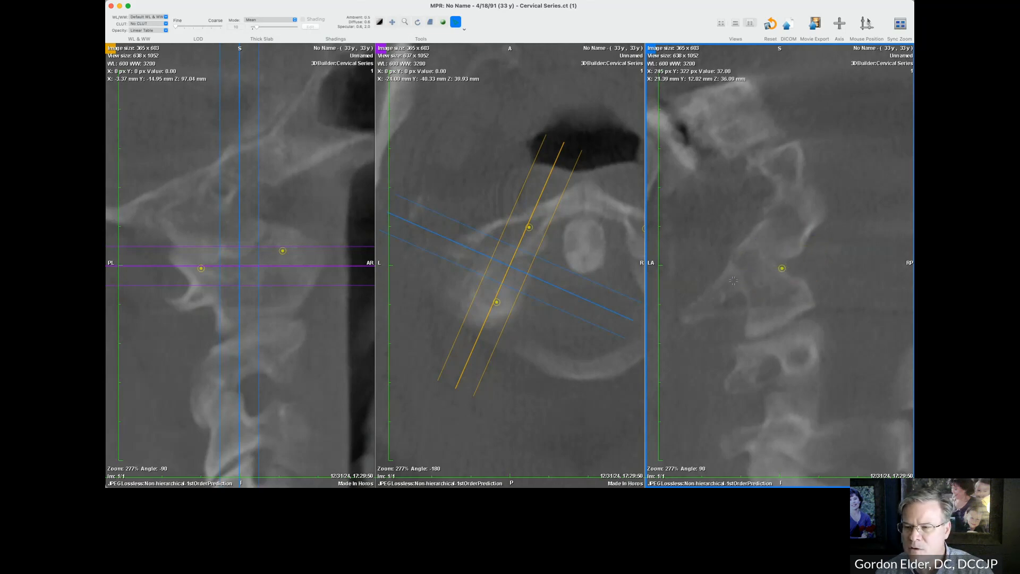
- In the coronal view, draw an angle of about 40.3° between the L-side C1 superior articular surface and the horizontal, with its label above it
{"action": "left_click", "coordinate": [752, 237]}
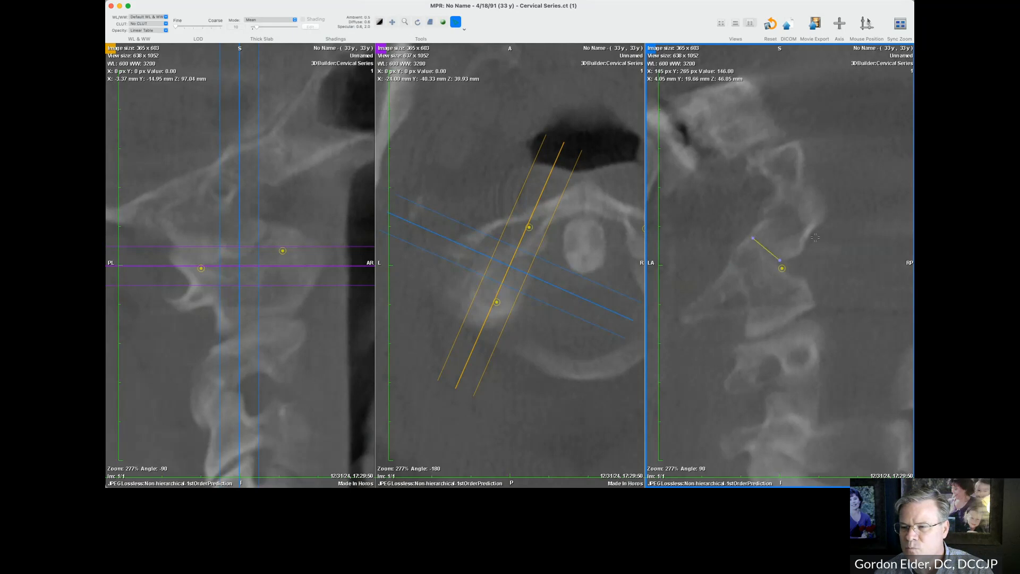
{"action": "left_click", "coordinate": [816, 236]}
{"action": "key", "text": "space"}
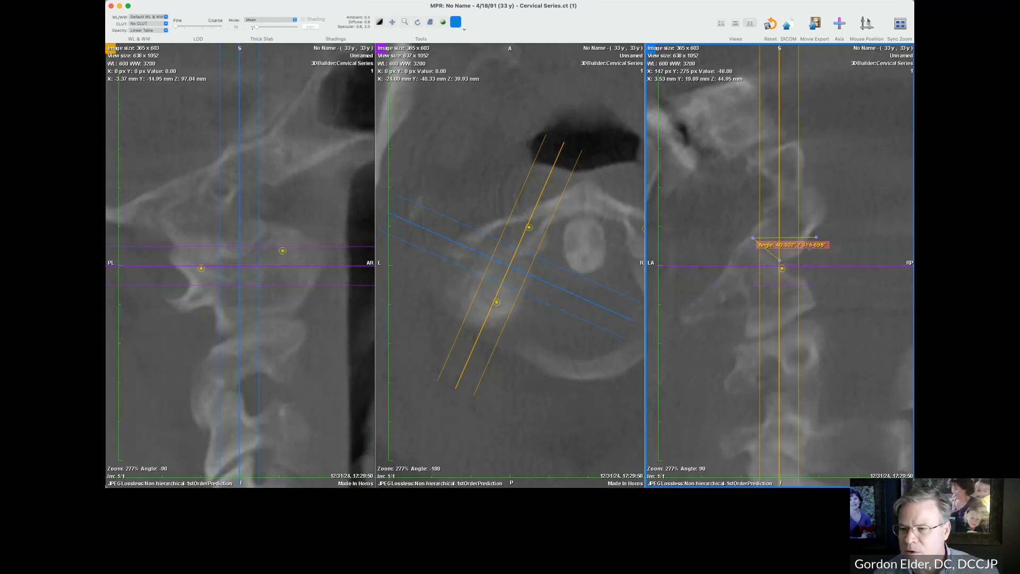
{"action": "left_click_drag", "start_coordinate": [809, 246], "coordinate": [846, 211]}
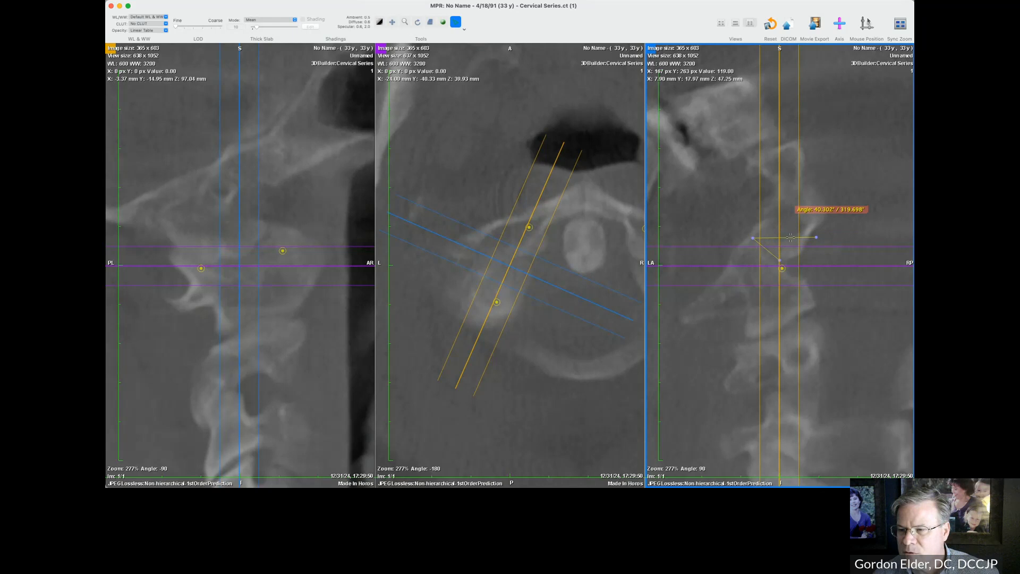
- Align the coronal angle's horizontal leg with the axial reference line to make about 39.2°, and place the angle back above the L-side articular surface
{"action": "left_click_drag", "start_coordinate": [790, 237], "coordinate": [850, 258]}
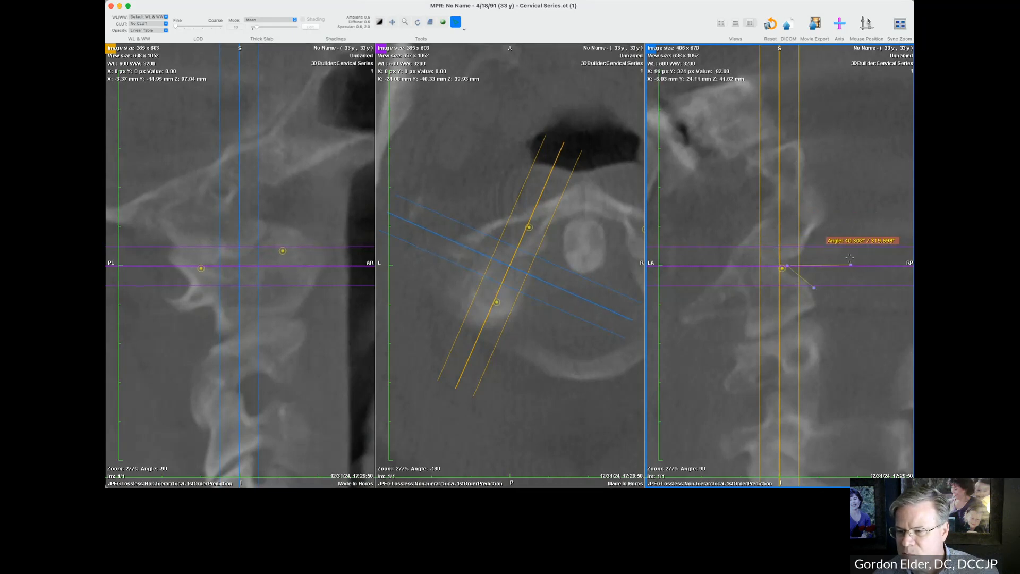
{"action": "key", "text": "space"}
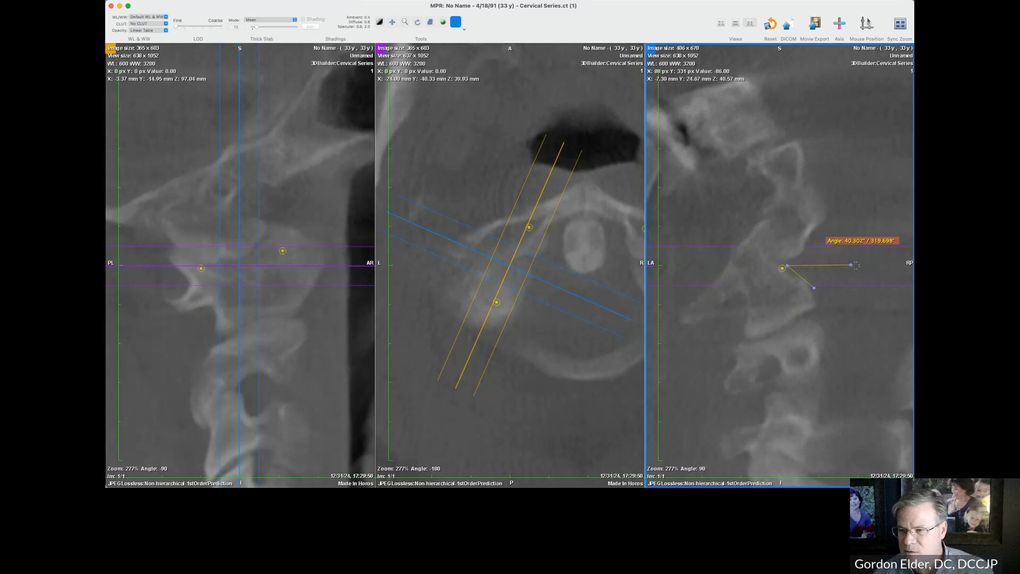
{"action": "key", "text": "space"}
{"action": "mouse_move", "coordinate": [850, 265]}
{"action": "left_mouse_down"}
{"action": "mouse_move", "coordinate": [850, 253]}
{"action": "mouse_move", "coordinate": [859, 265]}
{"action": "left_mouse_up"}
{"action": "key", "text": "space"}
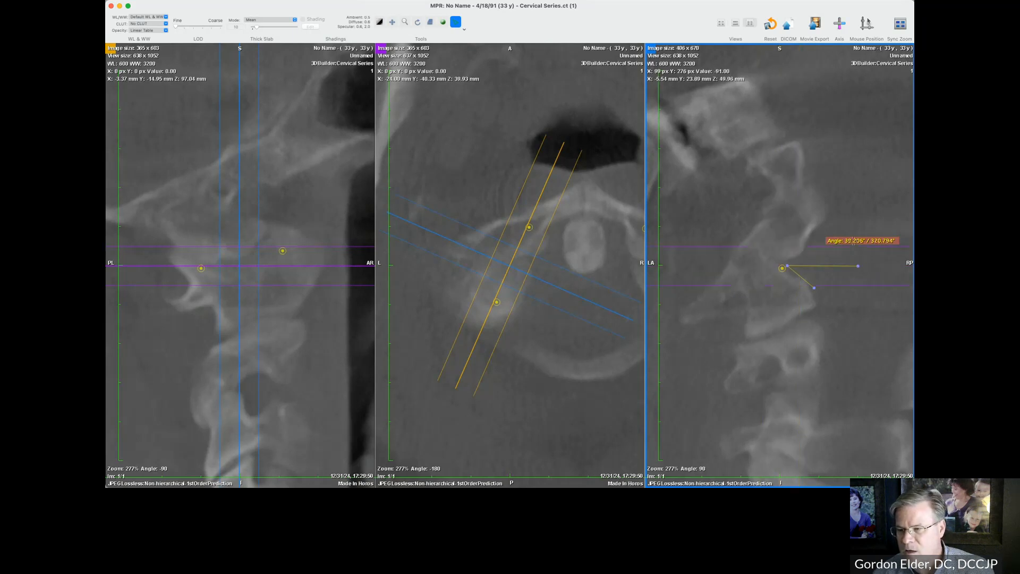
{"action": "left_click_drag", "start_coordinate": [832, 266], "coordinate": [807, 231]}
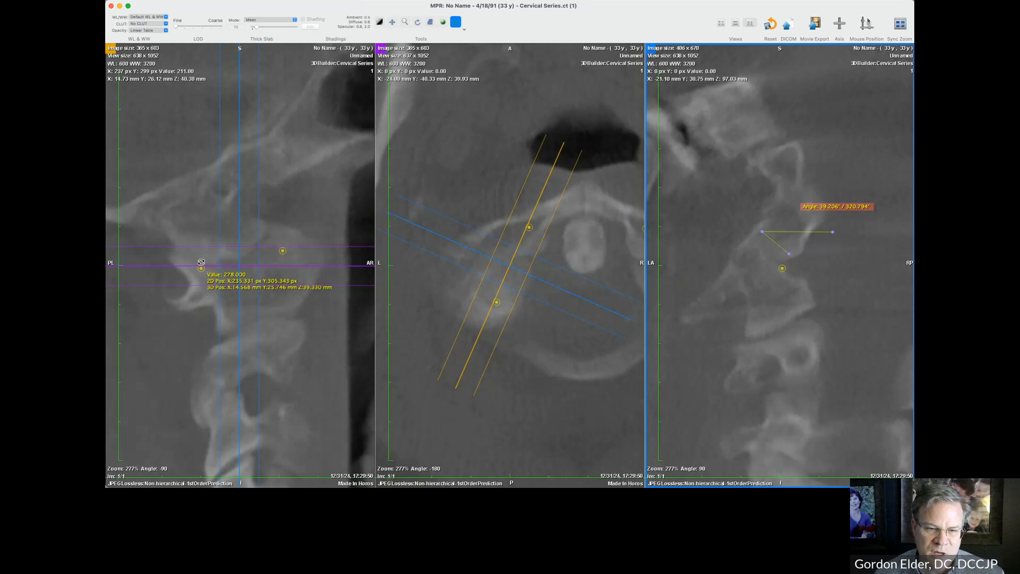
- In the sagittal view, draw an angle of about 27.8° between the rear slope of the L-side C1 superior surface and the horizontal
{"action": "left_click", "coordinate": [200, 219]}
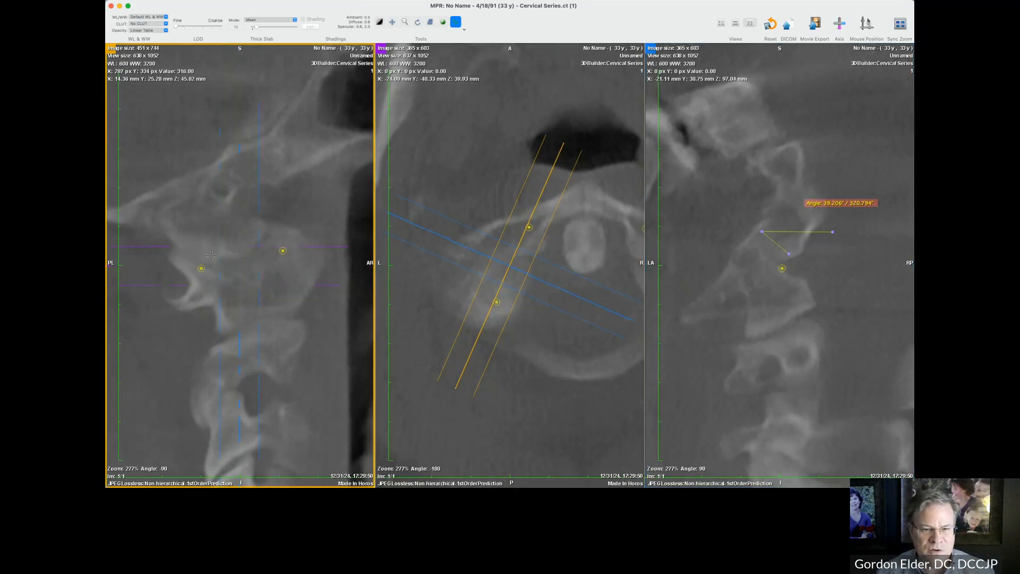
{"action": "left_click", "coordinate": [178, 251]}
{"action": "left_click", "coordinate": [248, 245]}
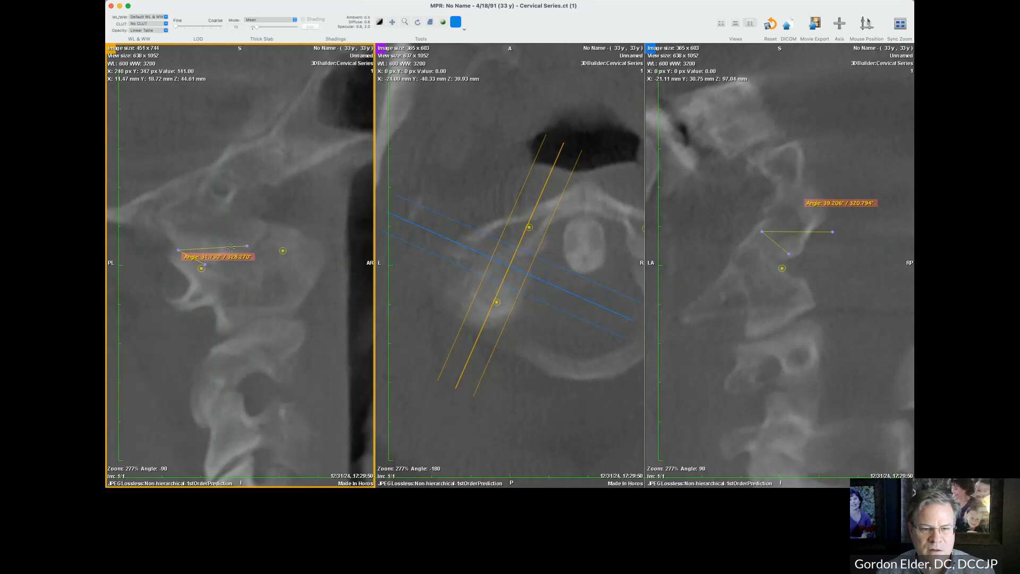
{"action": "left_click_drag", "start_coordinate": [231, 246], "coordinate": [194, 202]}
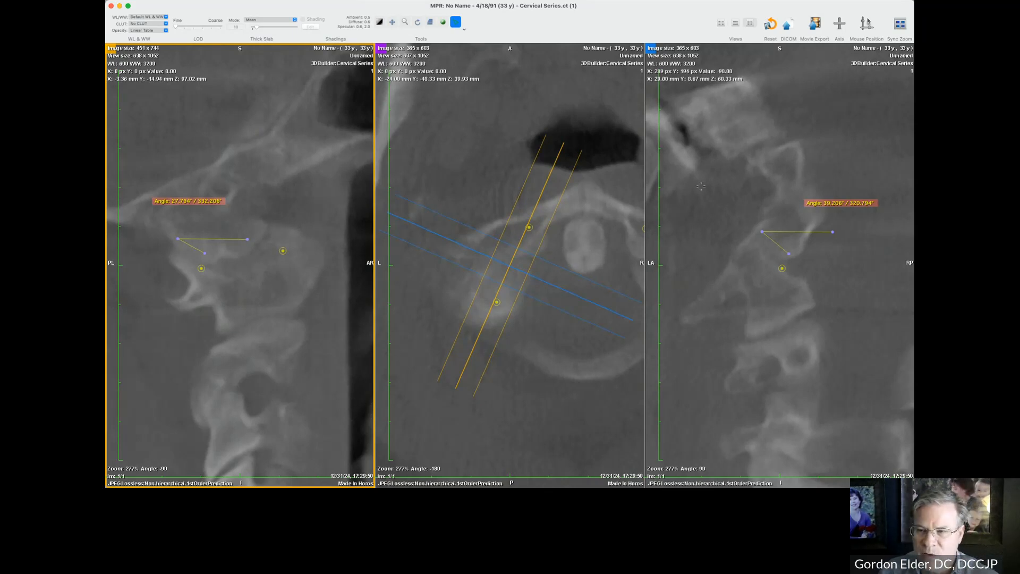
- Center the axes on the L-side C1 superior joint surface and rotate them to follow its slope in the coronal and axial views
{"action": "left_click", "coordinate": [717, 179]}
{"action": "key", "text": "space"}
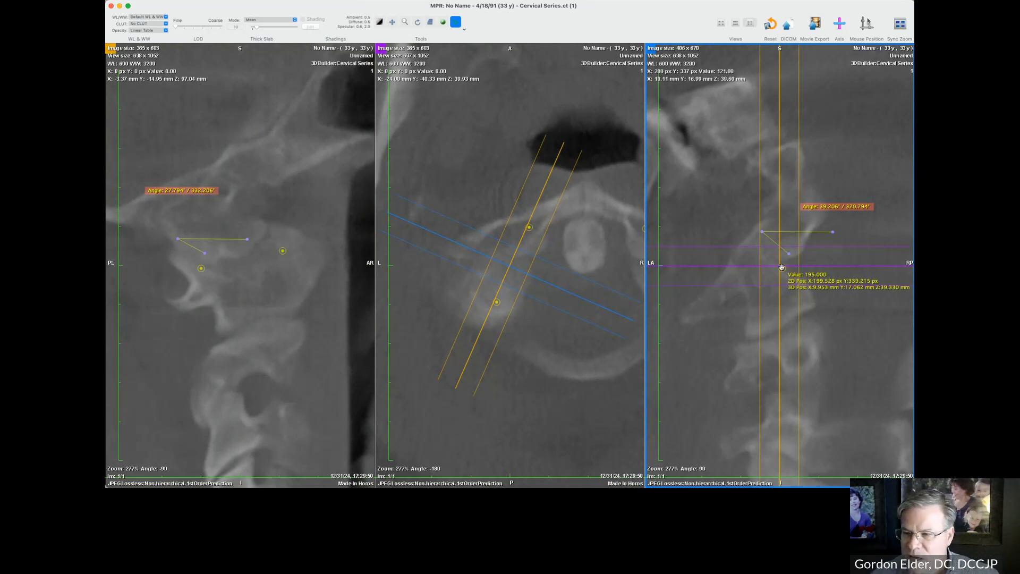
{"action": "left_click_drag", "start_coordinate": [780, 267], "coordinate": [767, 251]}
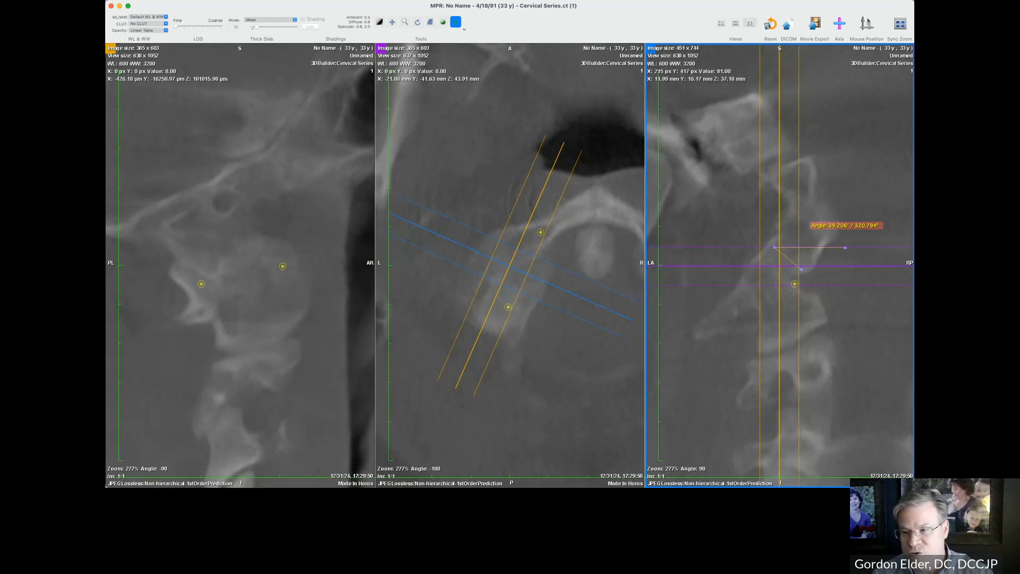
{"action": "left_click_drag", "start_coordinate": [865, 265], "coordinate": [834, 317]}
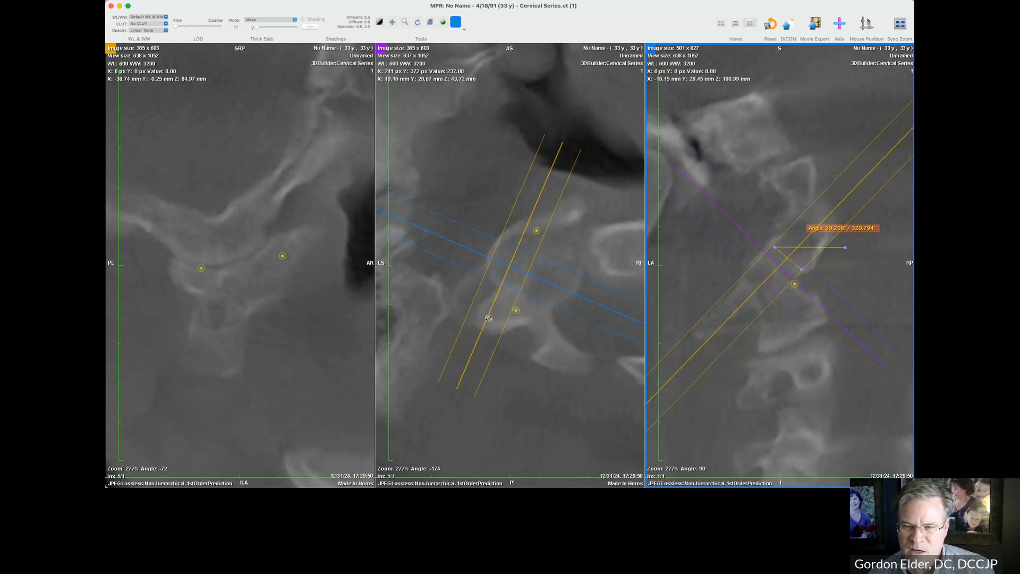
{"action": "left_click_drag", "start_coordinate": [489, 318], "coordinate": [495, 256]}
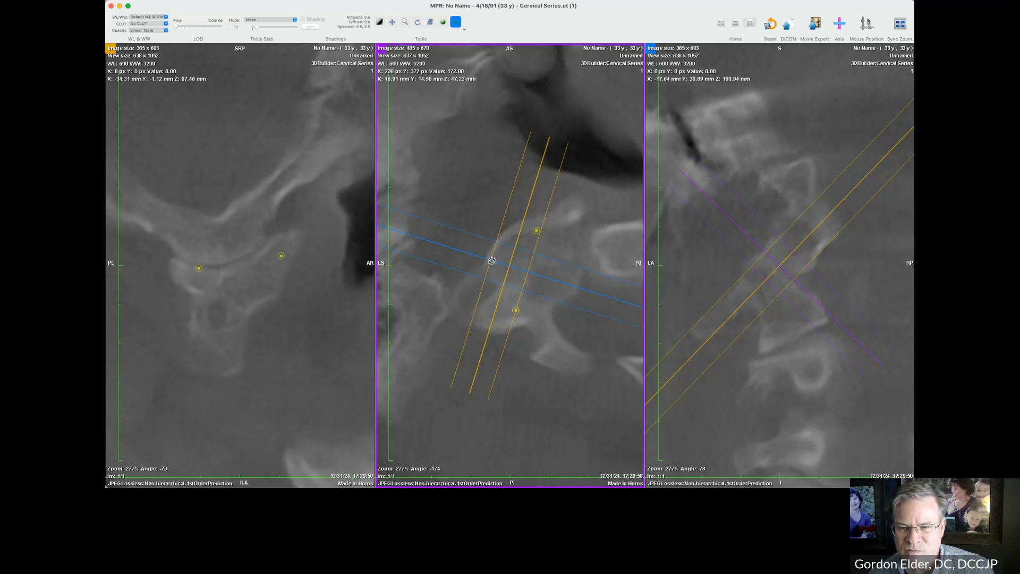
{"action": "left_click", "coordinate": [692, 269]}
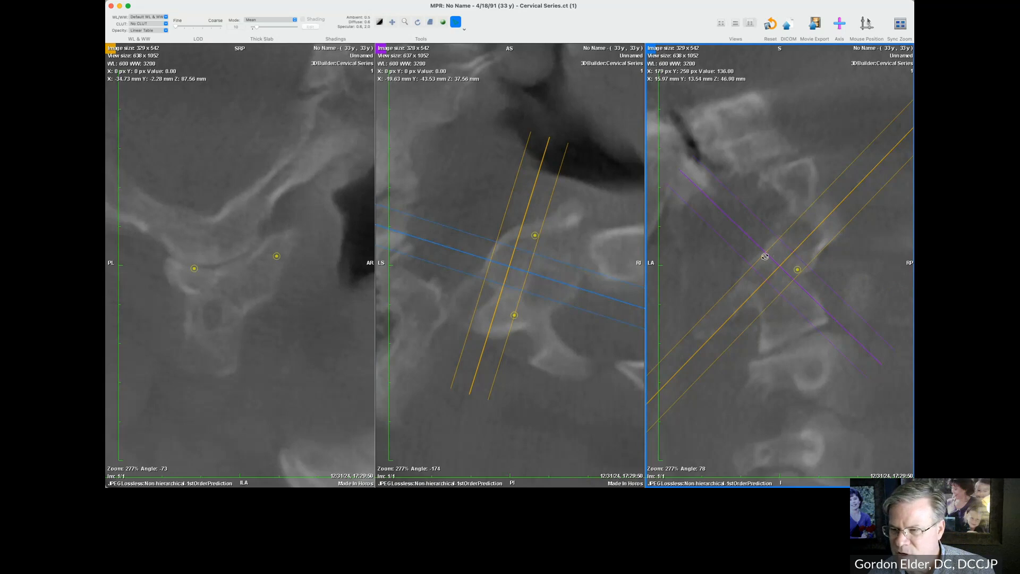
- In the sagittal view, tilt the axes along the front slope of the L-side C1 superior surface and shift them onto the joint
{"action": "left_click", "coordinate": [330, 238]}
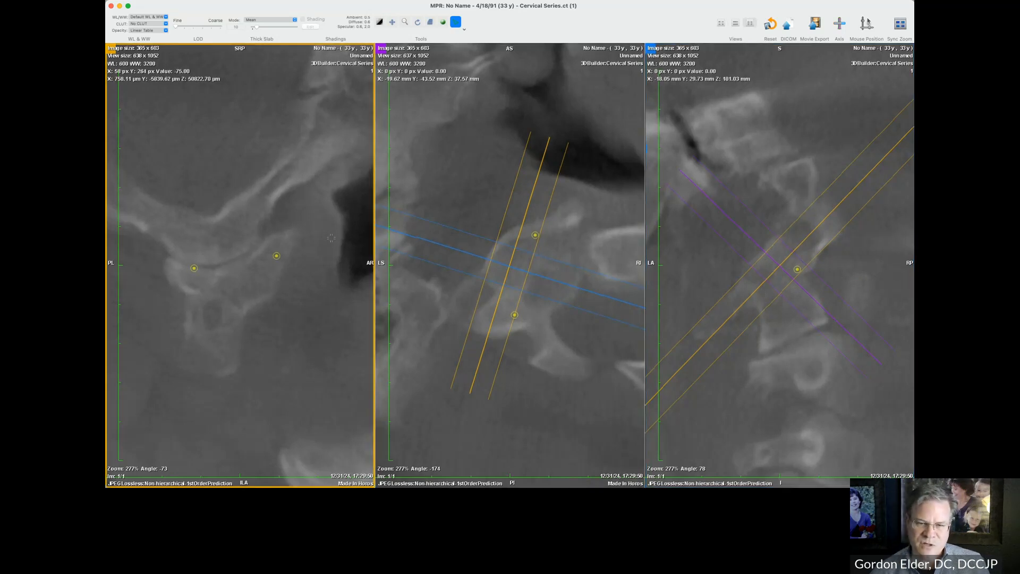
{"action": "key", "text": "space"}
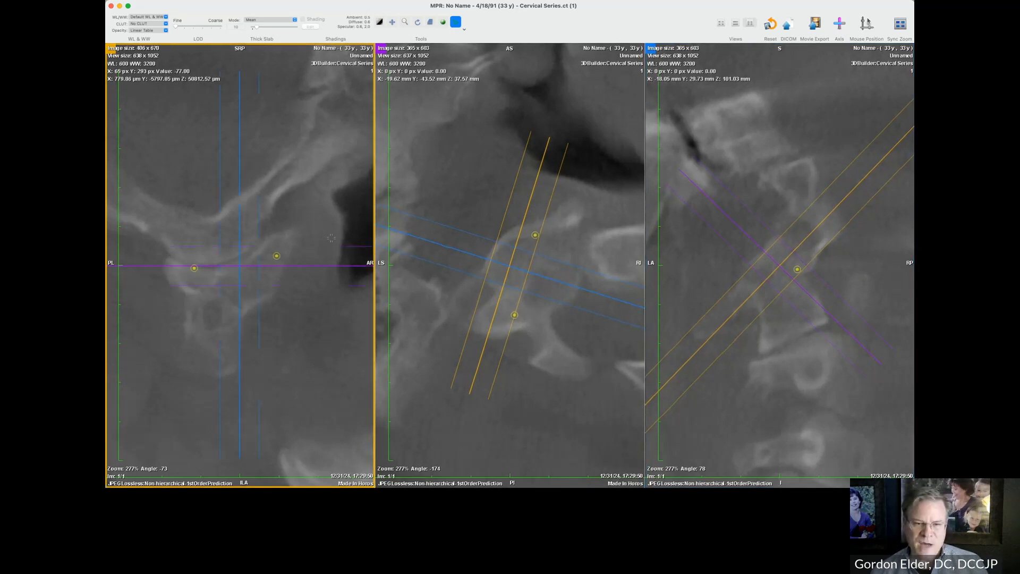
{"action": "left_click_drag", "start_coordinate": [309, 267], "coordinate": [300, 238]}
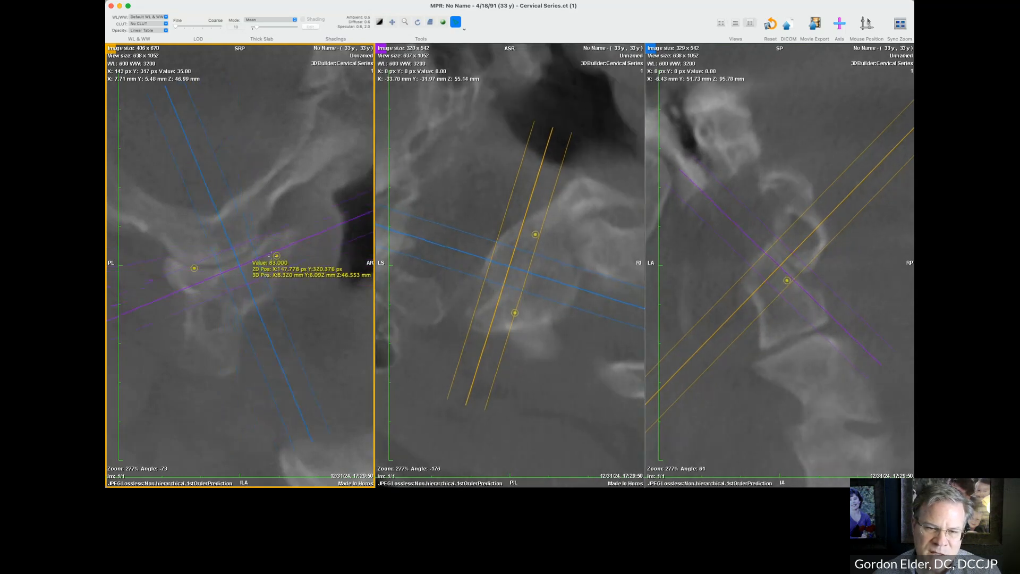
{"action": "left_click_drag", "start_coordinate": [239, 265], "coordinate": [238, 257]}
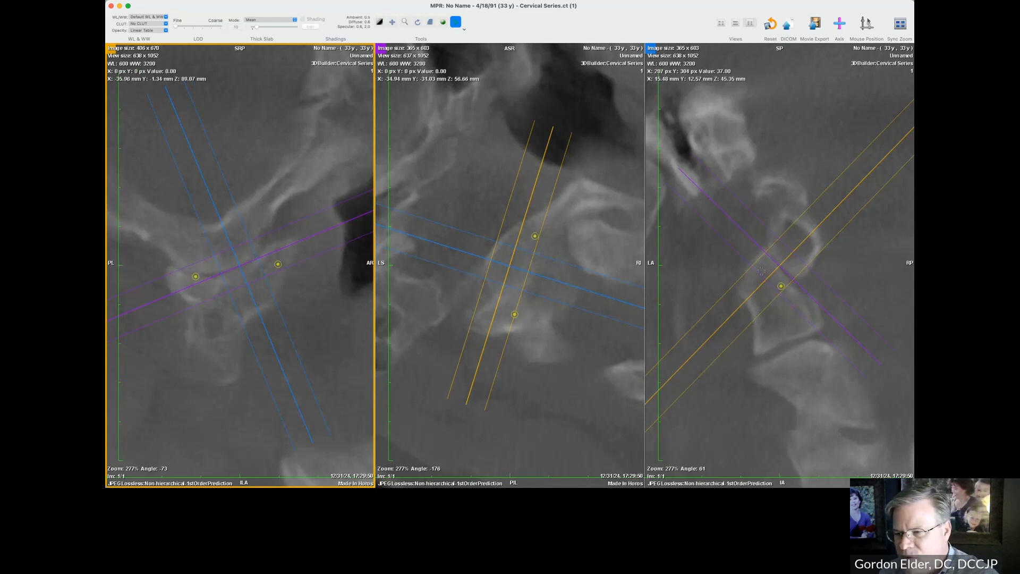
{"action": "left_click", "coordinate": [839, 272]}
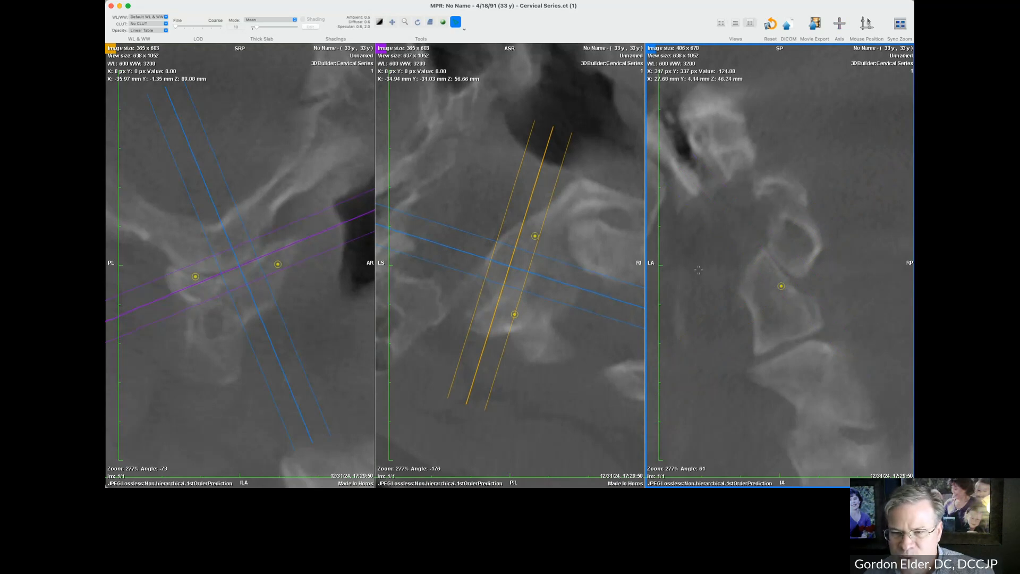
{"action": "left_click_drag", "start_coordinate": [304, 239], "coordinate": [303, 226]}
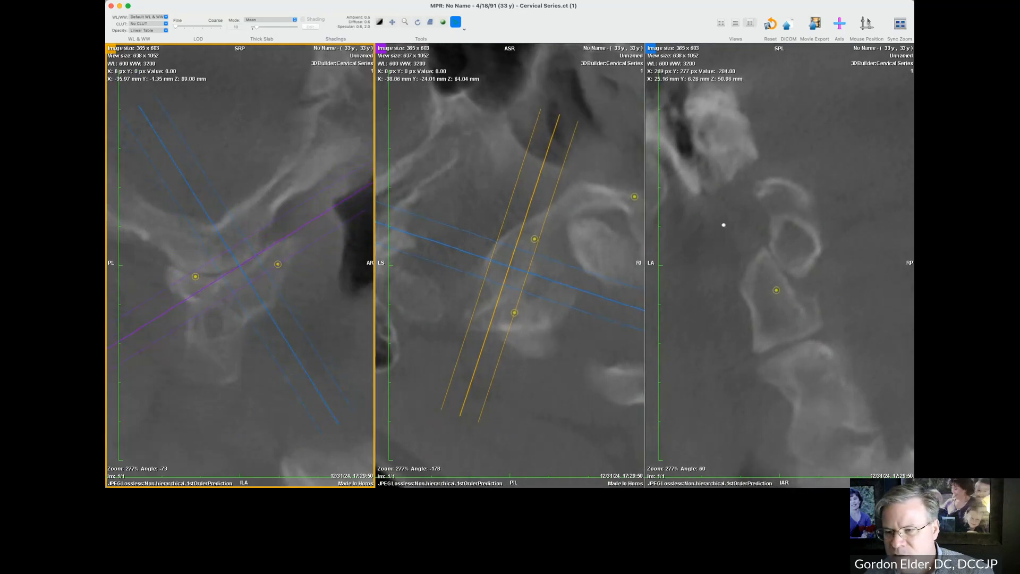
- Inspect the L-side occiput-C1 joint space up close and circle its narrow front contact with an oval in the coronal view
{"action": "right_click_drag", "start_coordinate": [723, 225], "coordinate": [717, 119]}
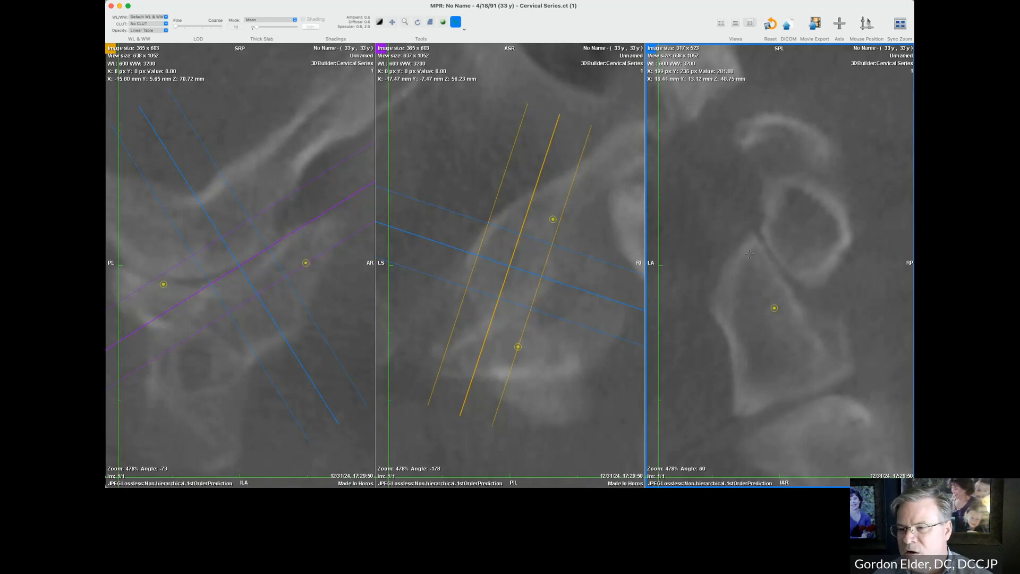
{"action": "right_click_drag", "start_coordinate": [765, 236], "coordinate": [788, 109]}
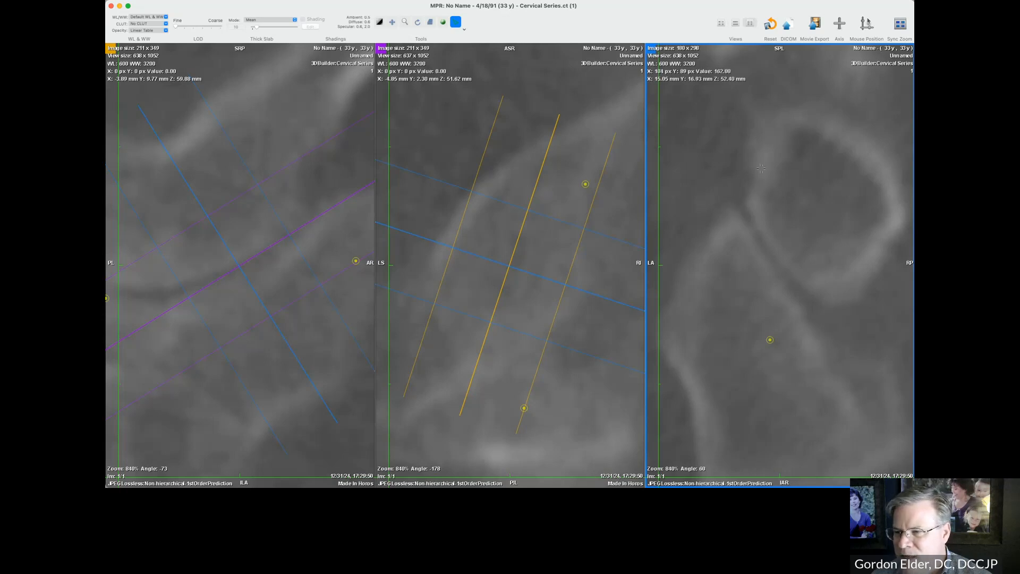
{"action": "right_click_drag", "start_coordinate": [737, 229], "coordinate": [748, 487]}
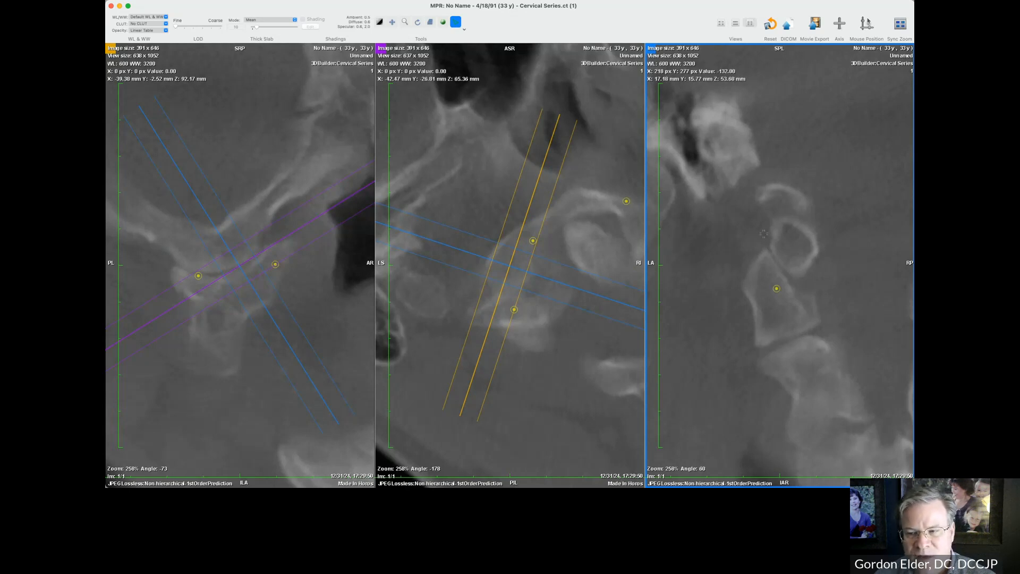
{"action": "left_click", "coordinate": [465, 30]}
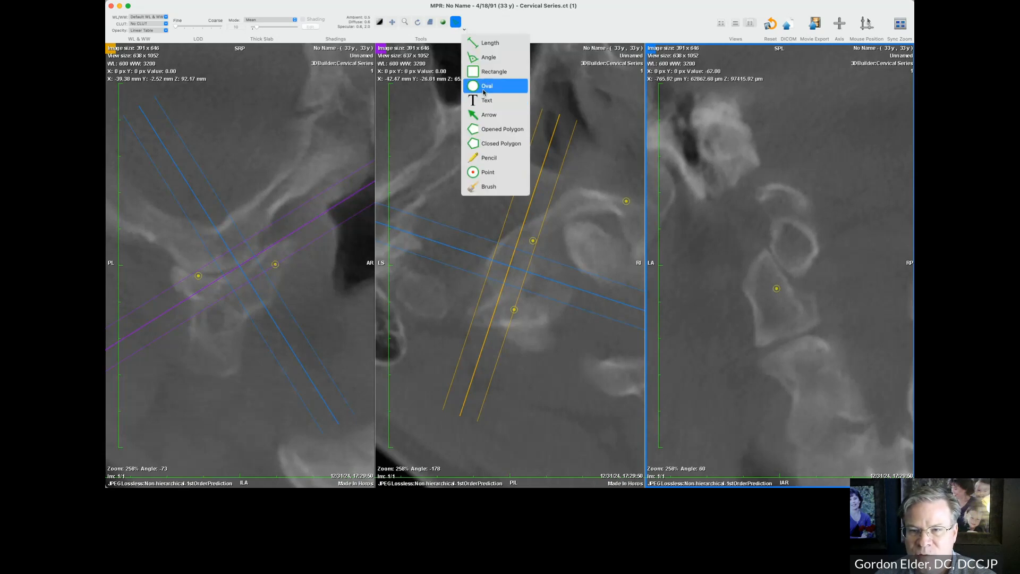
{"action": "left_click", "coordinate": [483, 93]}
{"action": "left_click_drag", "start_coordinate": [769, 248], "coordinate": [786, 268]}
{"action": "left_click", "coordinate": [830, 233]}
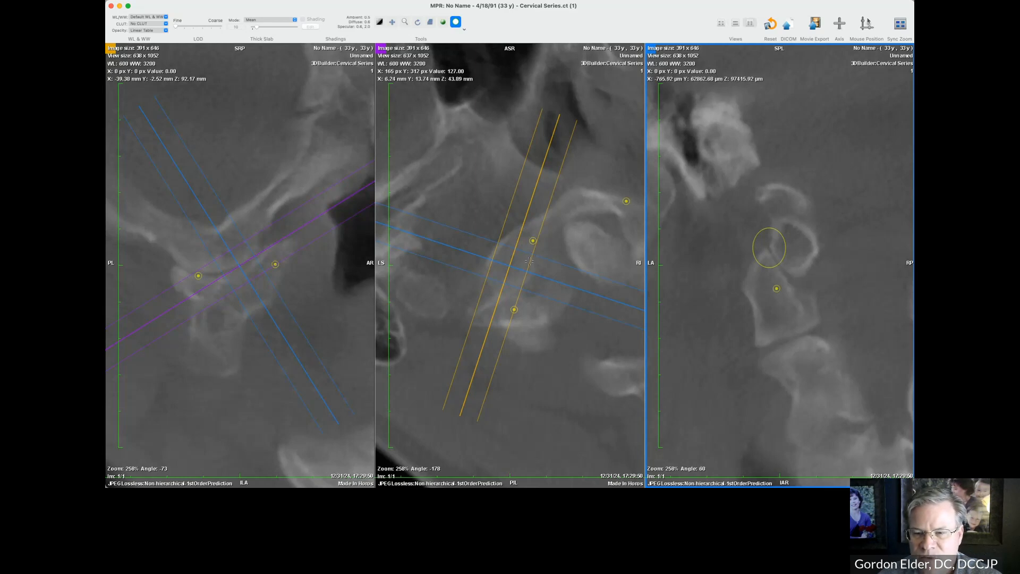
- Center the axes on the C1 anterior arch's midline point and rotate the sagittal plane through the R-side lateral mass
{"action": "left_click_drag", "start_coordinate": [513, 264], "coordinate": [602, 215]}
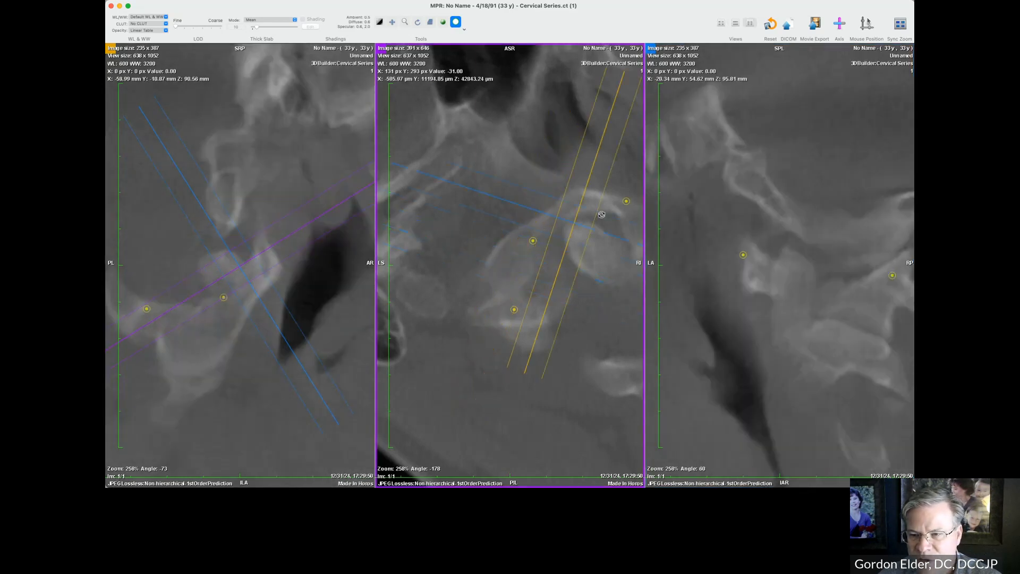
{"action": "left_click", "coordinate": [720, 221]}
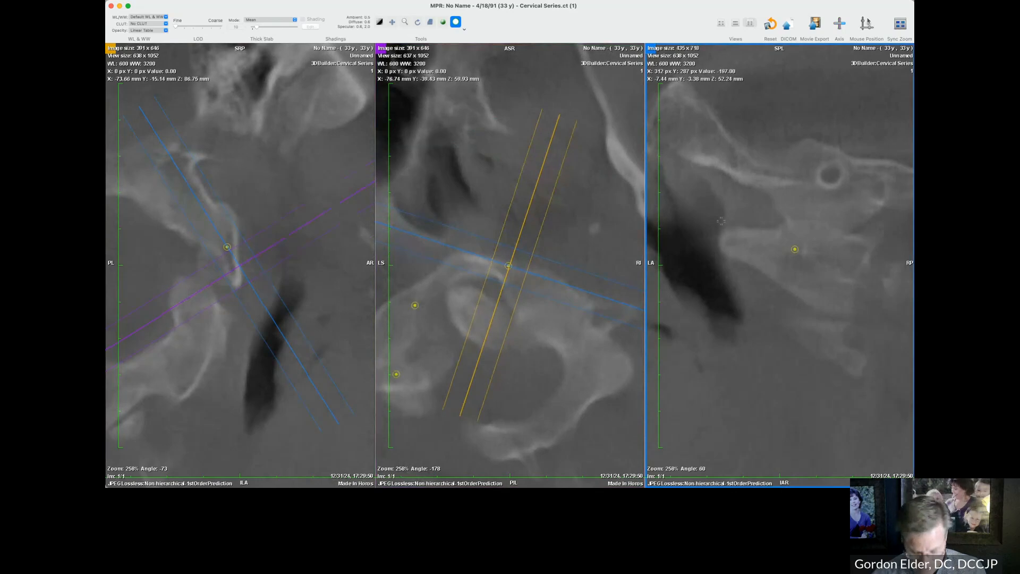
{"action": "key", "text": "space"}
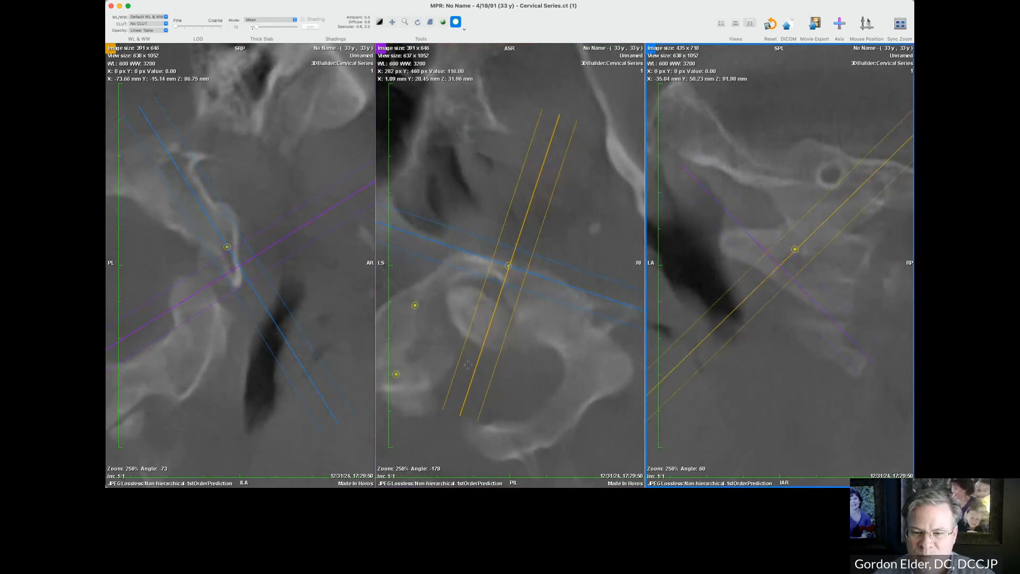
{"action": "left_click_drag", "start_coordinate": [470, 365], "coordinate": [584, 364]}
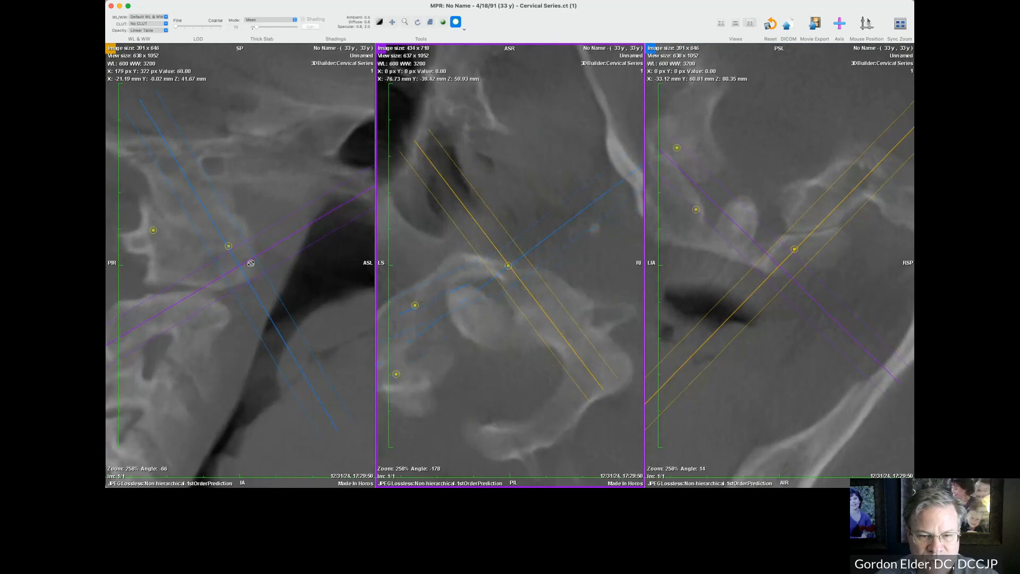
- Center the axes on the front point of the R-side C1 superior surface and rotate them in the sagittal and coronal views
{"action": "left_click_drag", "start_coordinate": [241, 267], "coordinate": [229, 245]}
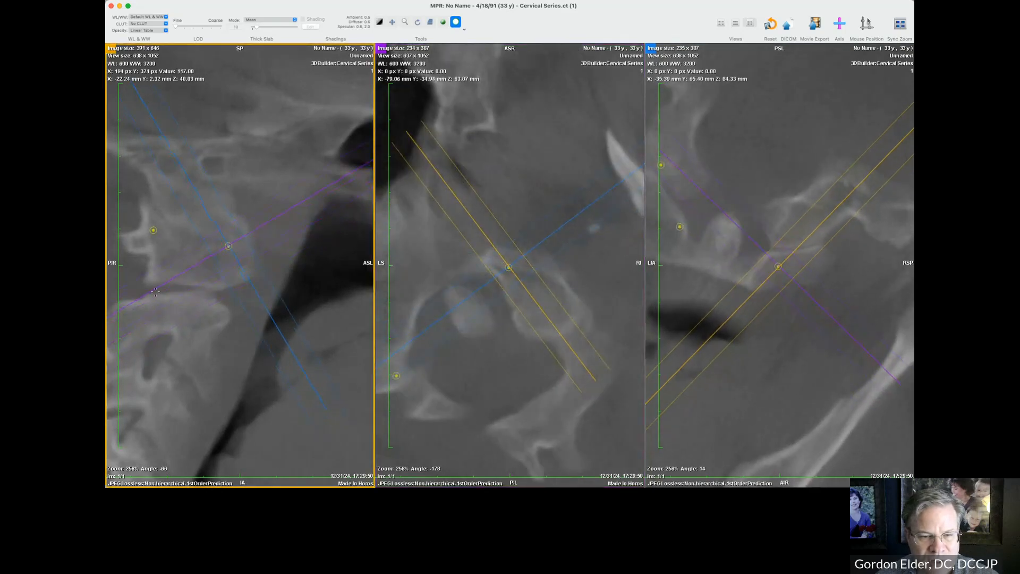
{"action": "left_click_drag", "start_coordinate": [154, 291], "coordinate": [136, 247]}
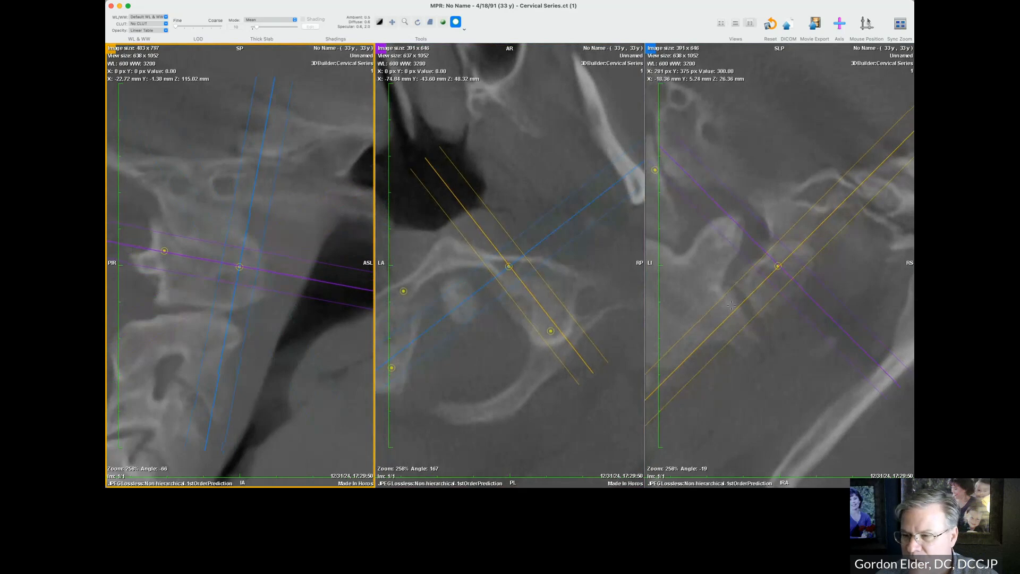
{"action": "left_click_drag", "start_coordinate": [781, 266], "coordinate": [790, 253]}
{"action": "left_click_drag", "start_coordinate": [711, 200], "coordinate": [701, 276]}
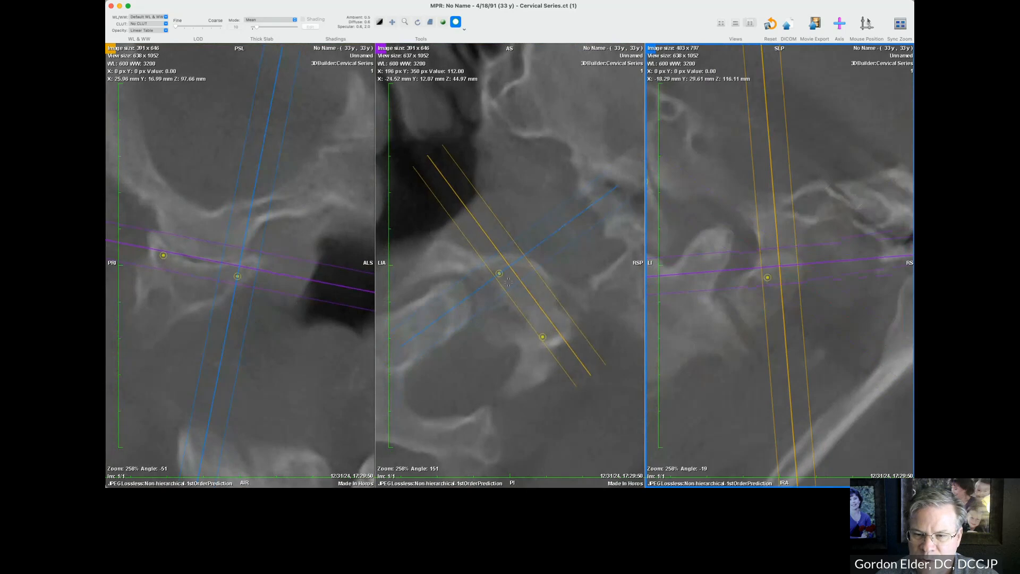
{"action": "left_click_drag", "start_coordinate": [509, 270], "coordinate": [515, 298]}
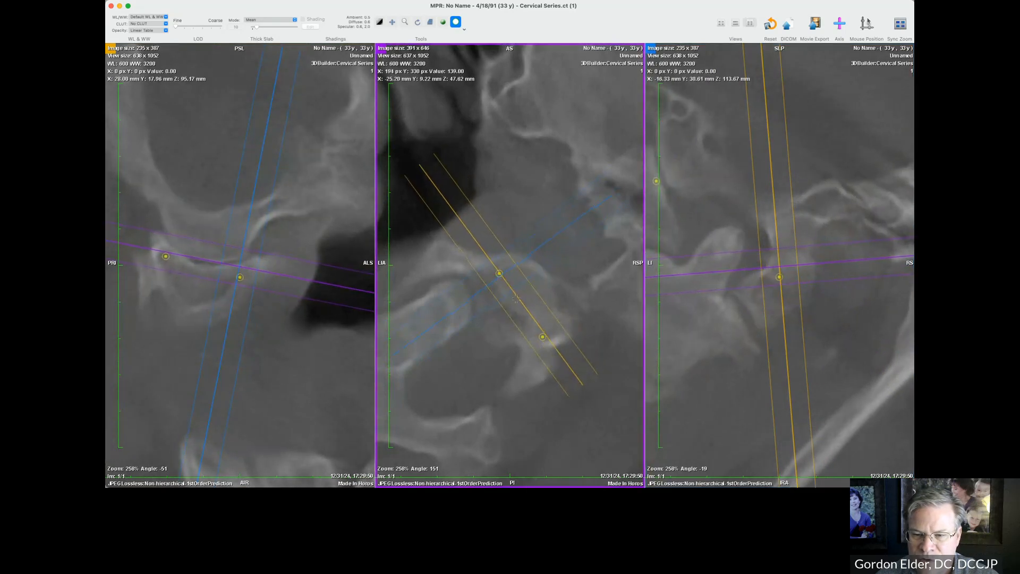
{"action": "left_click_drag", "start_coordinate": [579, 362], "coordinate": [576, 366]}
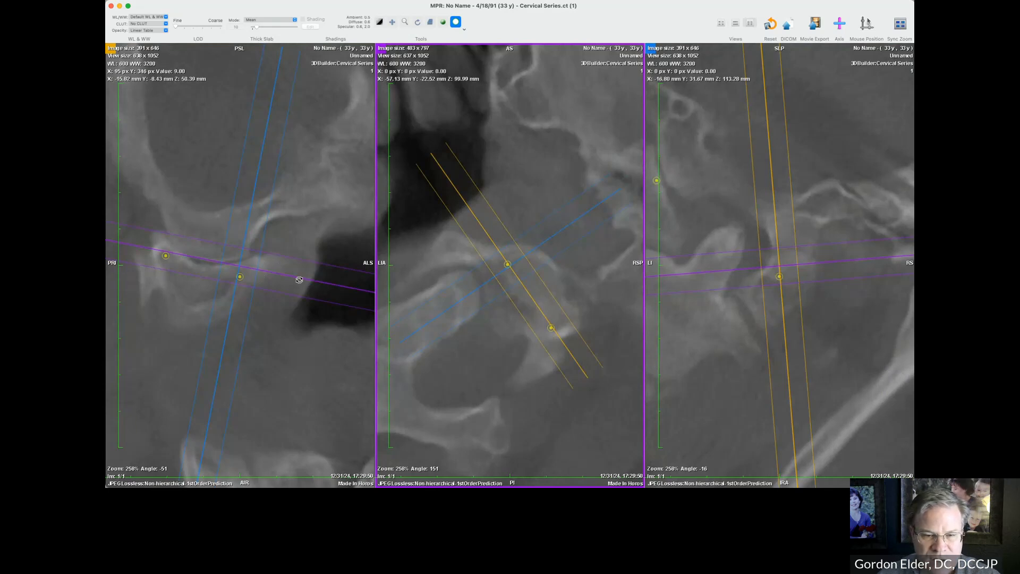
- Fit the axes to the R-side C1 superior surface slope in the sagittal and coronal views, shifting them onto the occiput-C1 joint
{"action": "left_click_drag", "start_coordinate": [238, 265], "coordinate": [318, 253]}
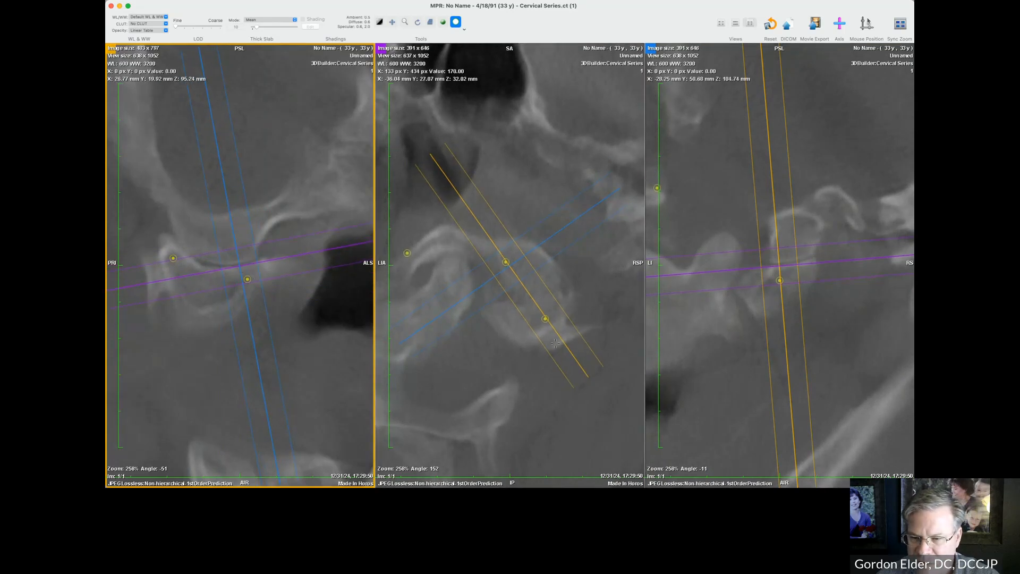
{"action": "left_click_drag", "start_coordinate": [566, 346], "coordinate": [563, 349]}
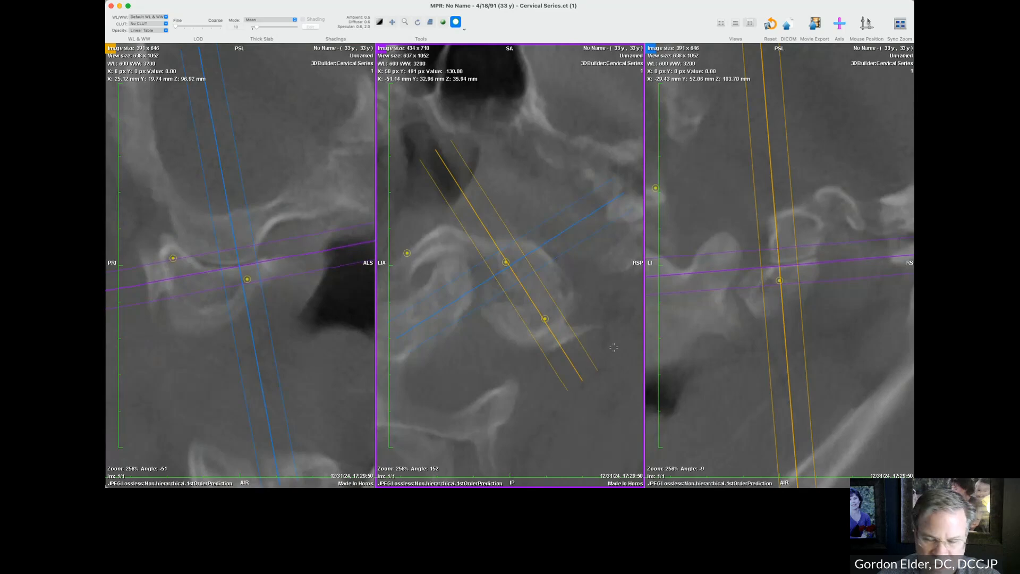
{"action": "left_click_drag", "start_coordinate": [782, 267], "coordinate": [795, 262]}
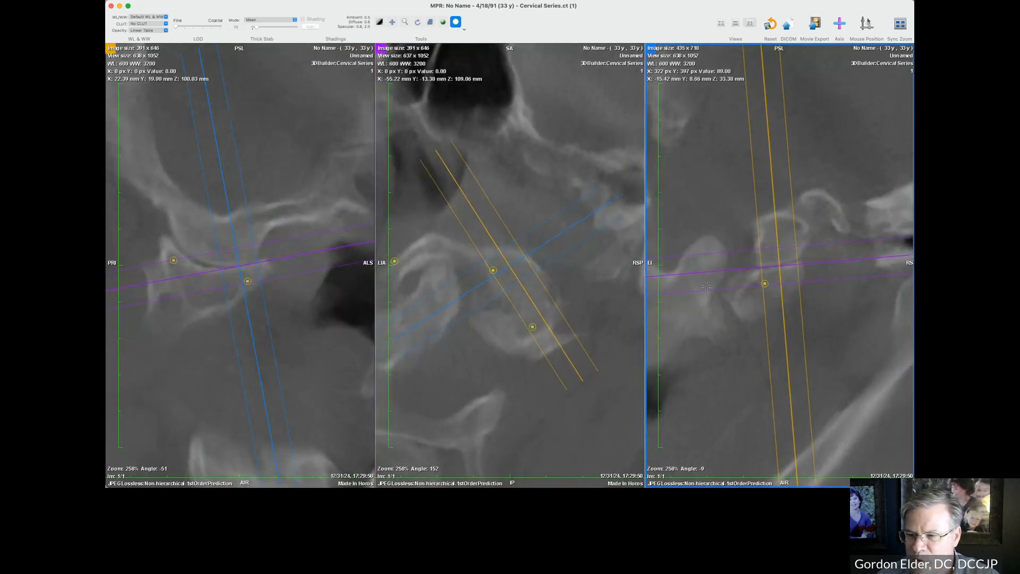
{"action": "left_click_drag", "start_coordinate": [694, 272], "coordinate": [696, 284]}
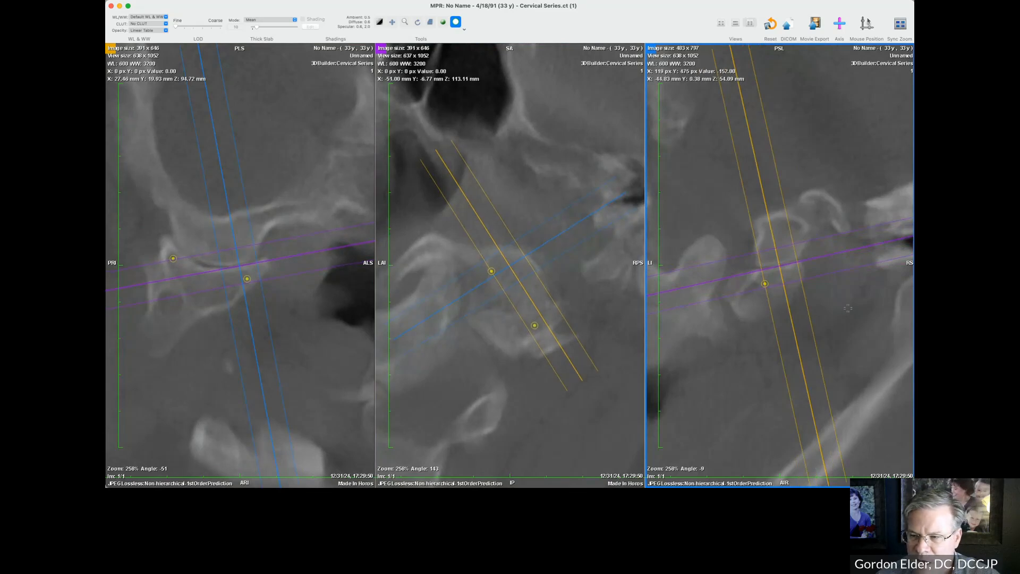
{"action": "scroll", "coordinate": [847, 308], "scroll_direction": "down", "scroll_amount": 5}
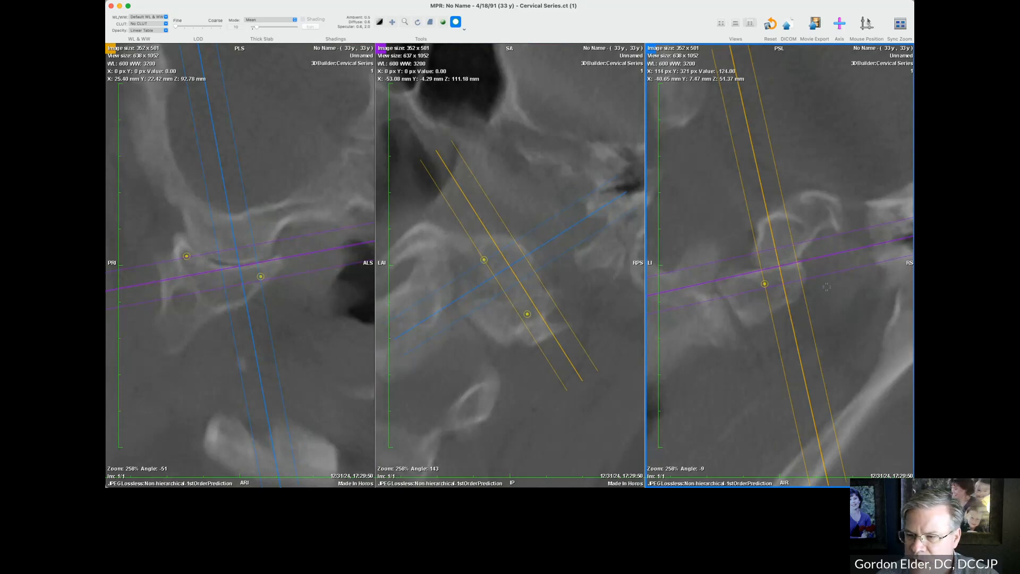
- Enlarge the R-side occiput-C1 joint, hide the coronal view's axes, and rotate the planes in the axial and sagittal views to examine the joint space
{"action": "right_click_drag", "start_coordinate": [838, 309], "coordinate": [842, 110]}
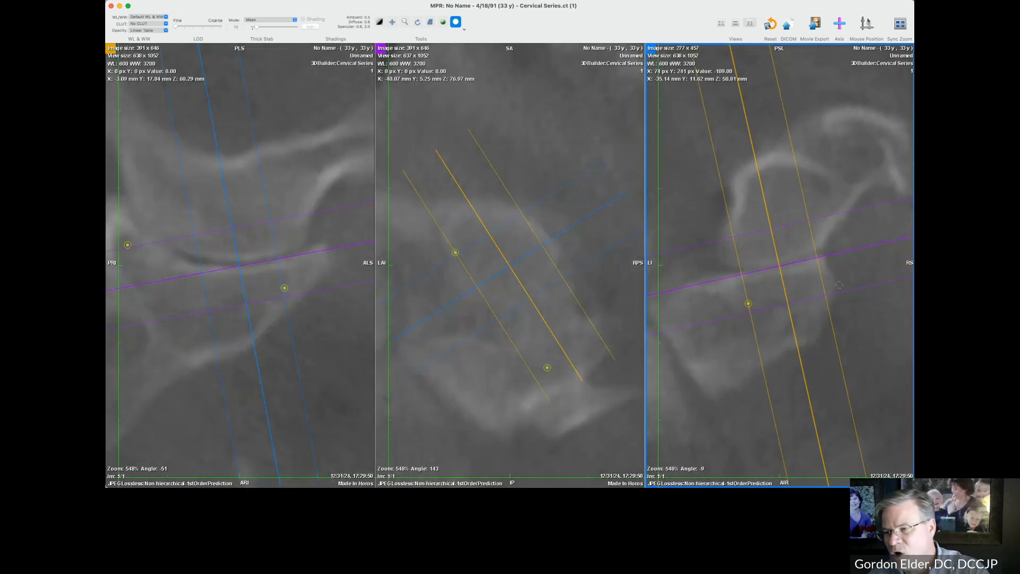
{"action": "key", "text": "space"}
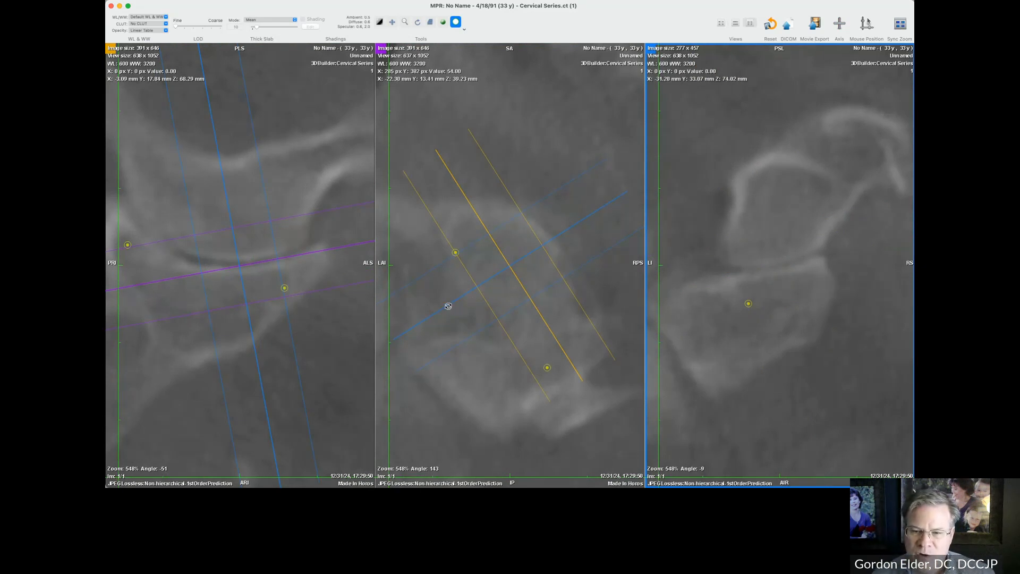
{"action": "left_click_drag", "start_coordinate": [448, 306], "coordinate": [446, 346]}
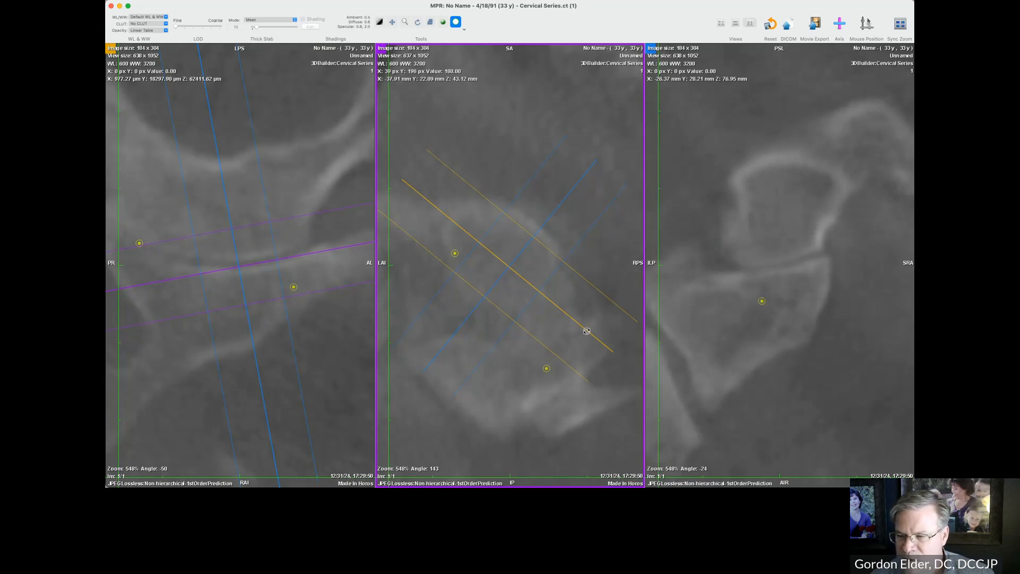
{"action": "left_click_drag", "start_coordinate": [587, 331], "coordinate": [601, 391]}
{"action": "left_click", "coordinate": [348, 230]}
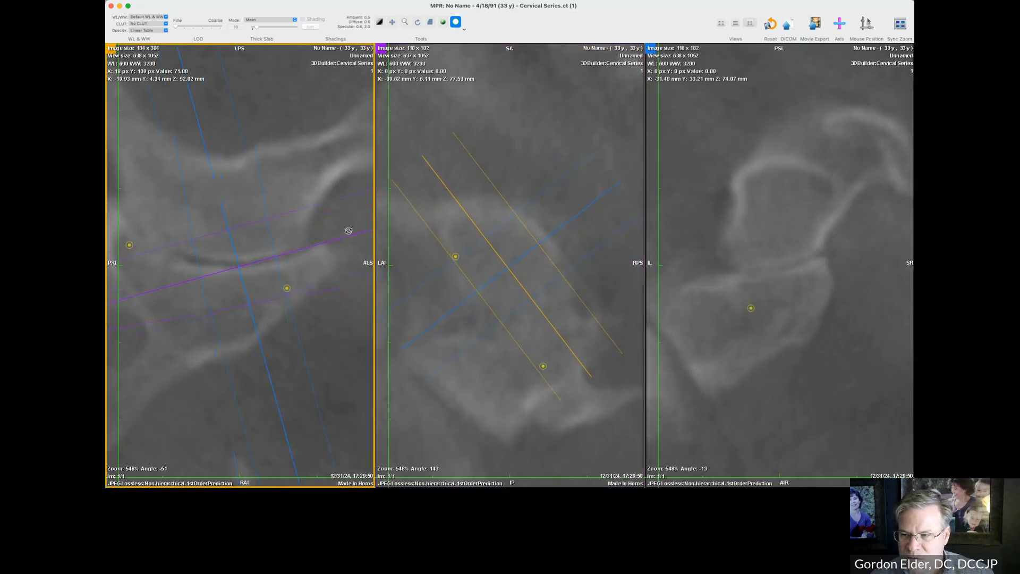
{"action": "left_click_drag", "start_coordinate": [349, 231], "coordinate": [361, 253]}
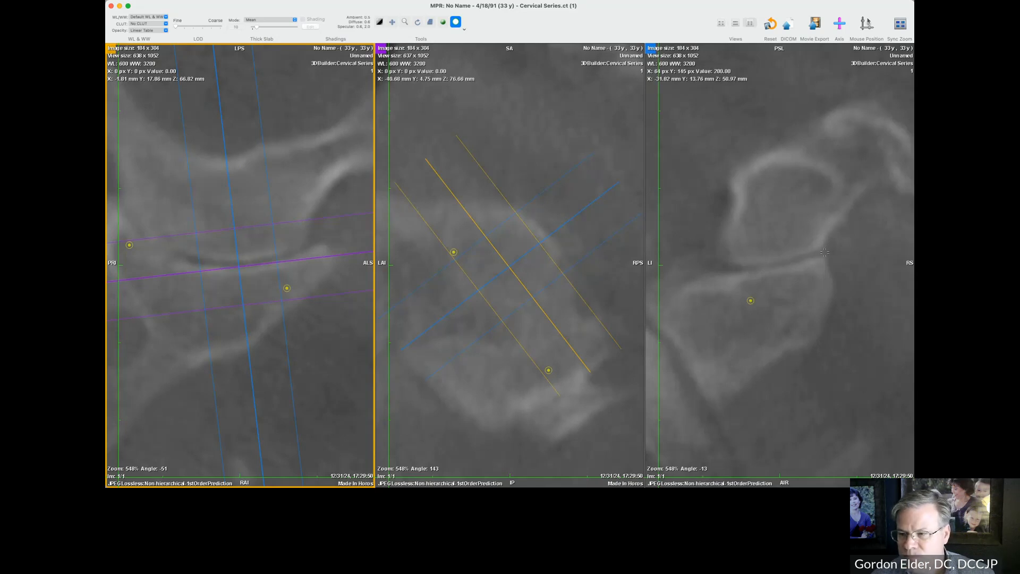
- Circle the outer edge of the R-side occiput-C1 joint with an oval in the coronal view and inspect the joint space up close
{"action": "left_click_drag", "start_coordinate": [824, 252], "coordinate": [848, 278]}
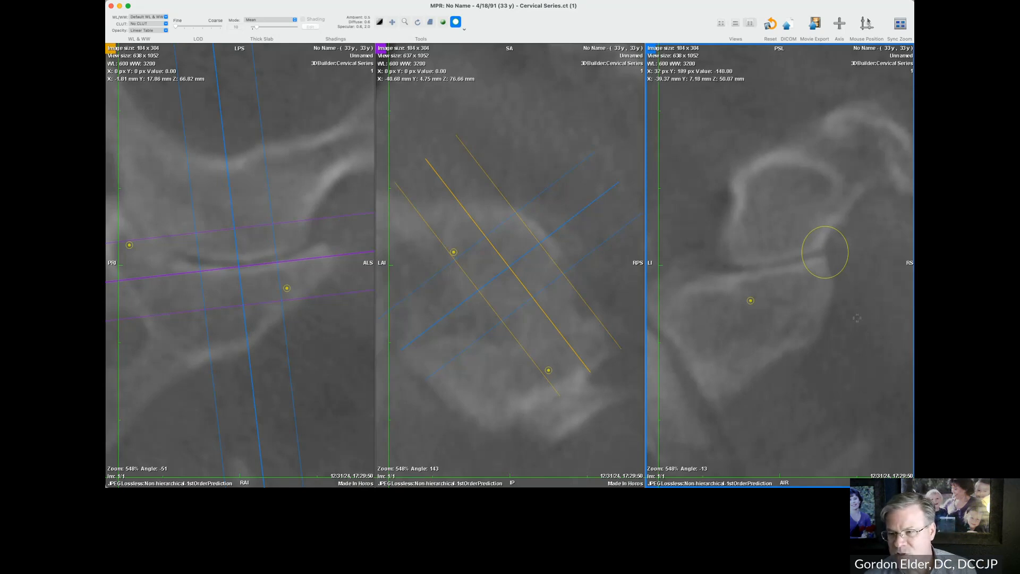
{"action": "right_click_drag", "start_coordinate": [812, 333], "coordinate": [851, 351]}
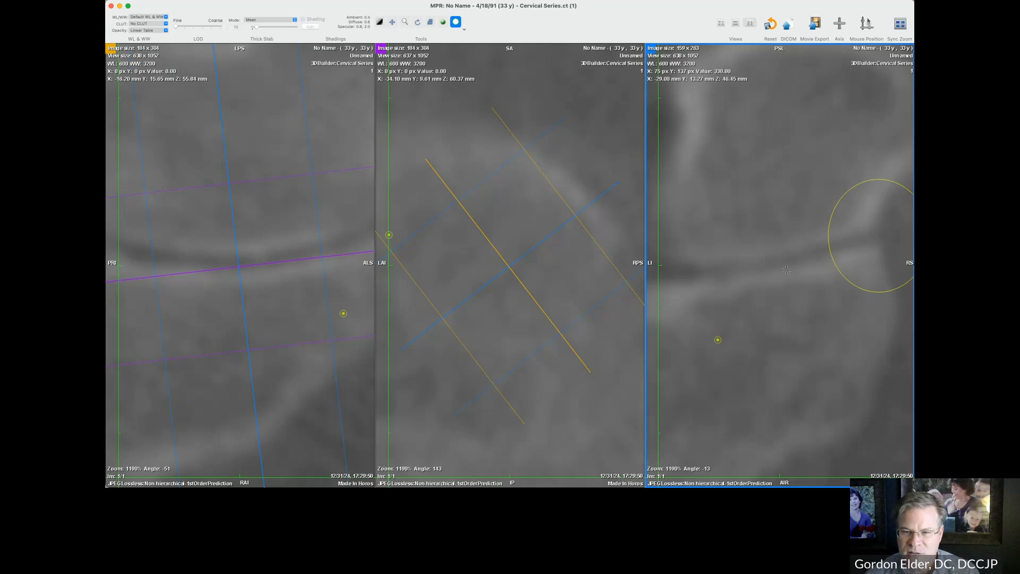
{"action": "right_click_drag", "start_coordinate": [785, 294], "coordinate": [787, 343]}
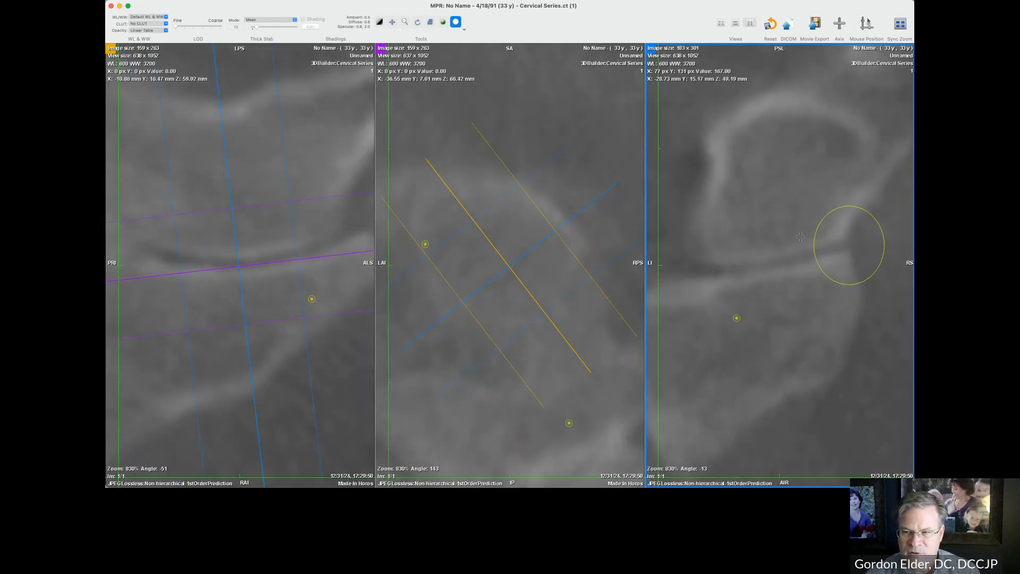
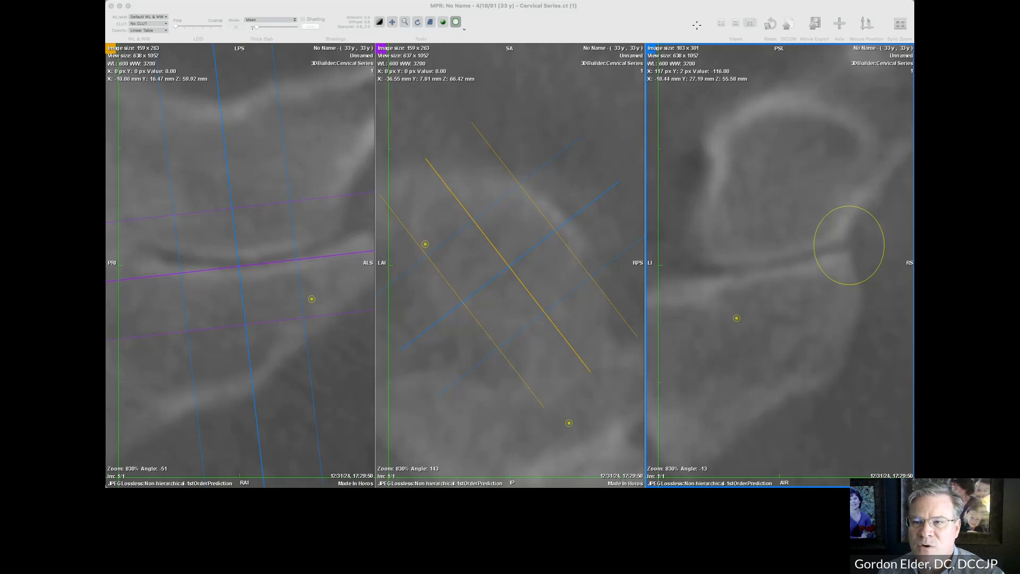
- Reset the MPR views and set the thick slab to Mean mode with a thickness of 10
{"action": "left_click", "coordinate": [680, 23]}
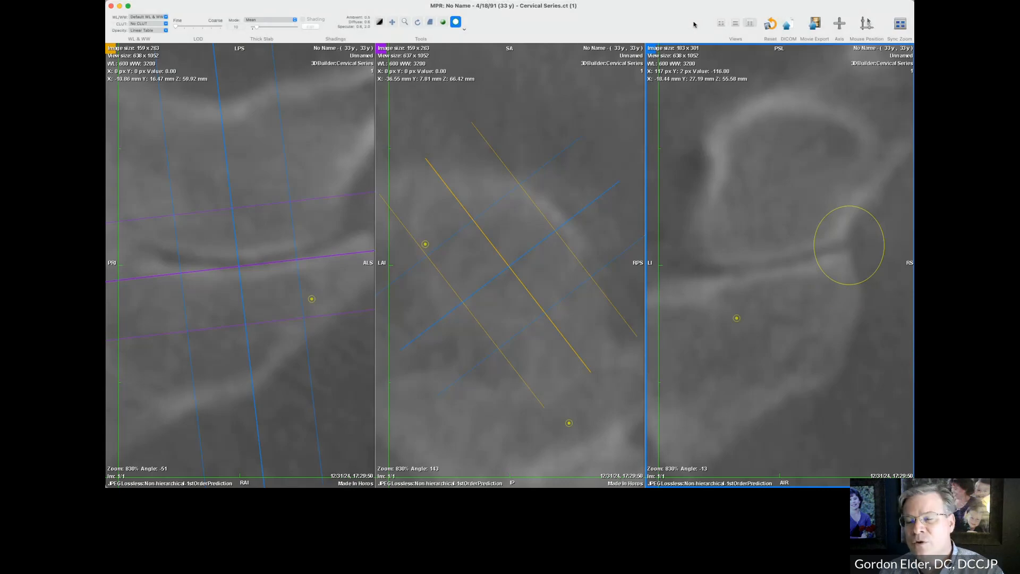
{"action": "left_click", "coordinate": [770, 25]}
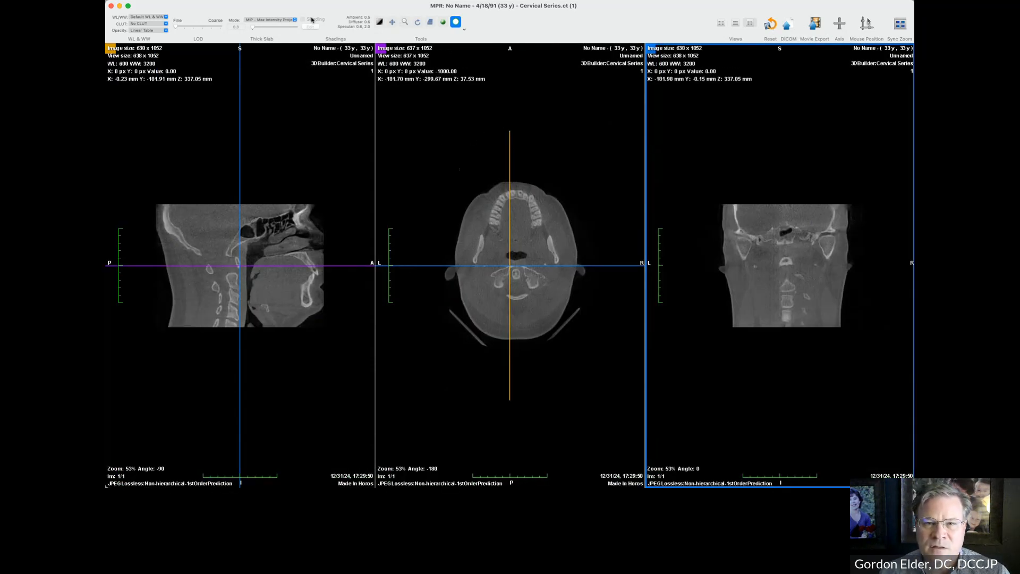
{"action": "left_click", "coordinate": [282, 22]}
{"action": "left_click", "coordinate": [273, 35]}
{"action": "left_click", "coordinate": [243, 26]}
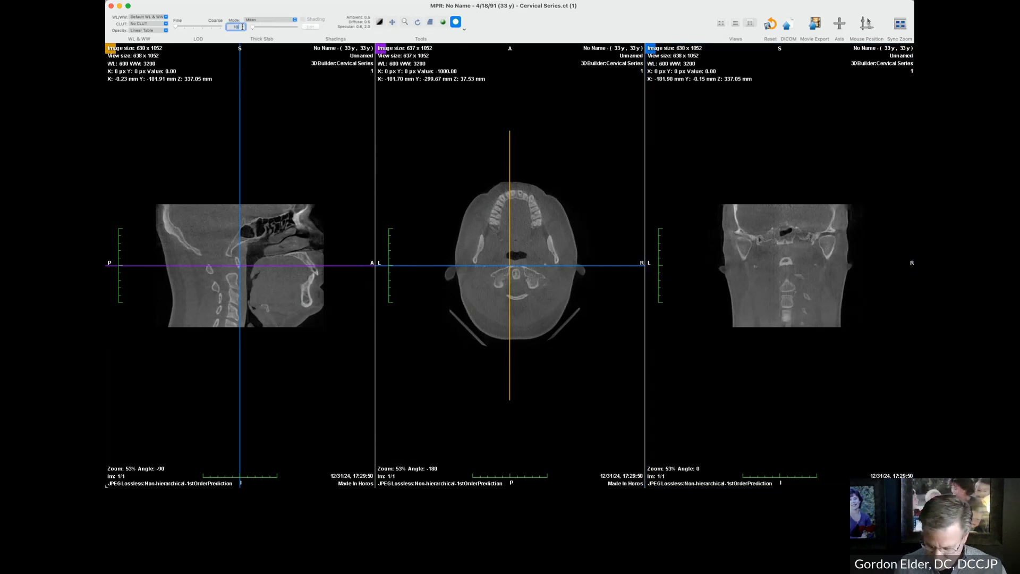
{"action": "key", "text": "Return"}
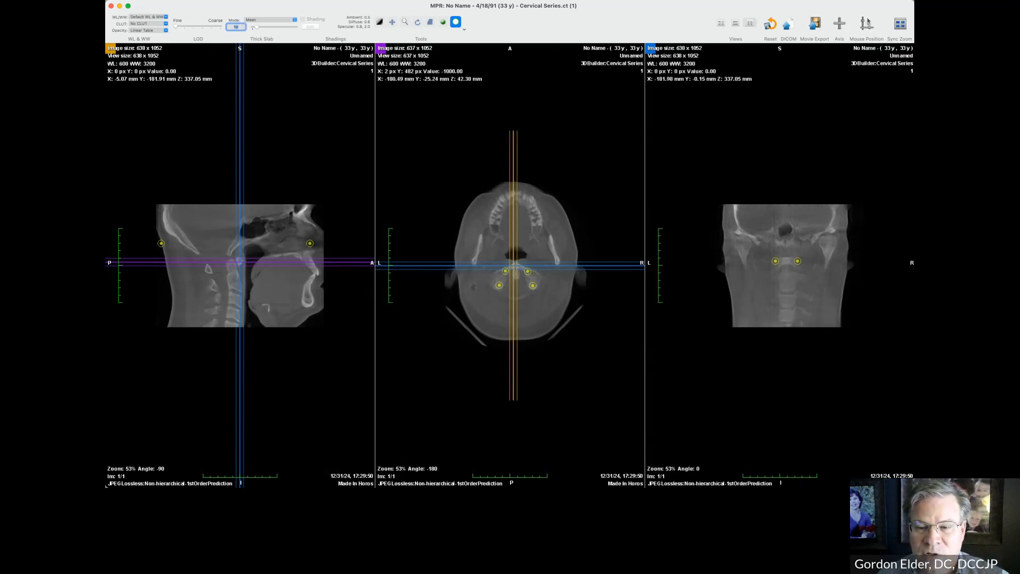
- Center the axes on C1's midline and measure the angle between the line joining its anterior and posterior arches and the horizontal in the sagittal view
{"action": "mouse_move", "coordinate": [515, 265]}
{"action": "left_mouse_down"}
{"action": "mouse_move", "coordinate": [505, 271]}
{"action": "mouse_move", "coordinate": [515, 273]}
{"action": "left_mouse_up"}
{"action": "right_click_drag", "start_coordinate": [551, 120], "coordinate": [548, 30]}
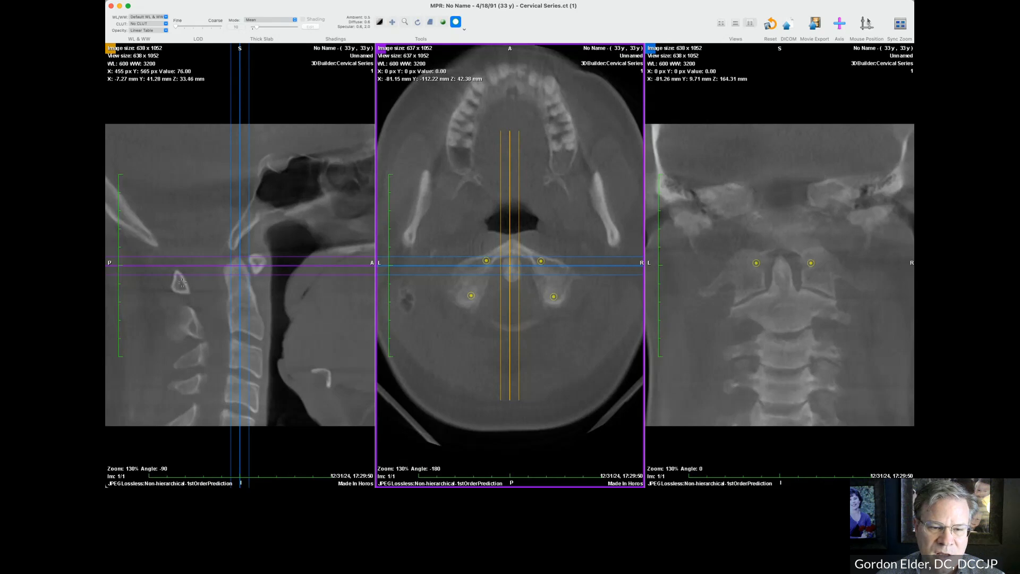
{"action": "left_click", "coordinate": [465, 31]}
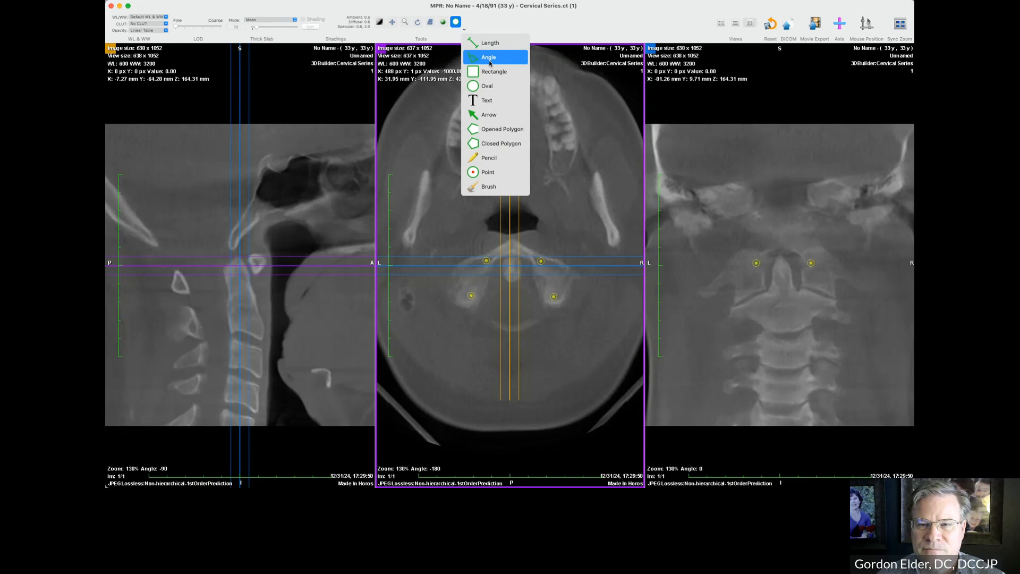
{"action": "left_click", "coordinate": [489, 57]}
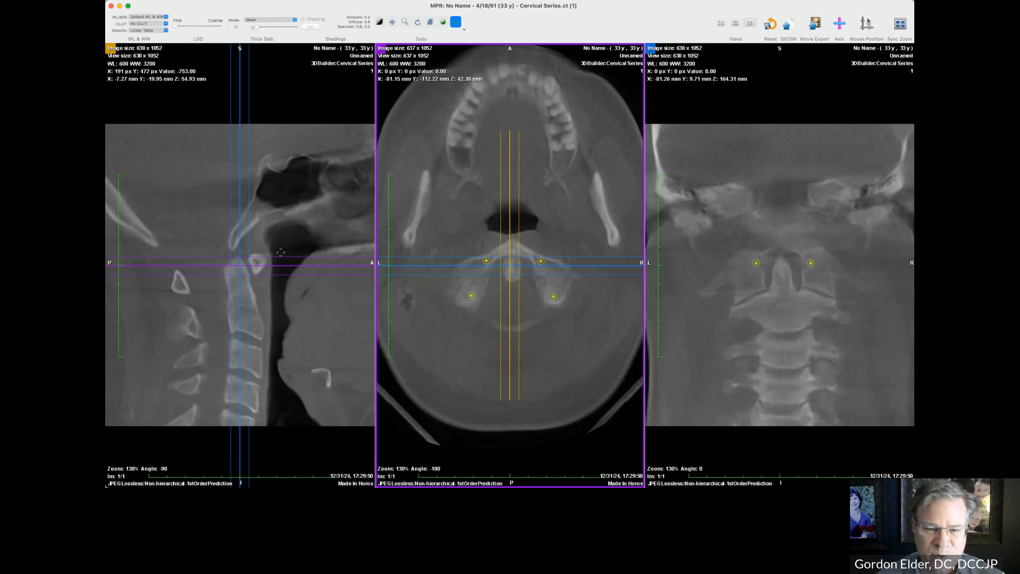
{"action": "key", "text": "space"}
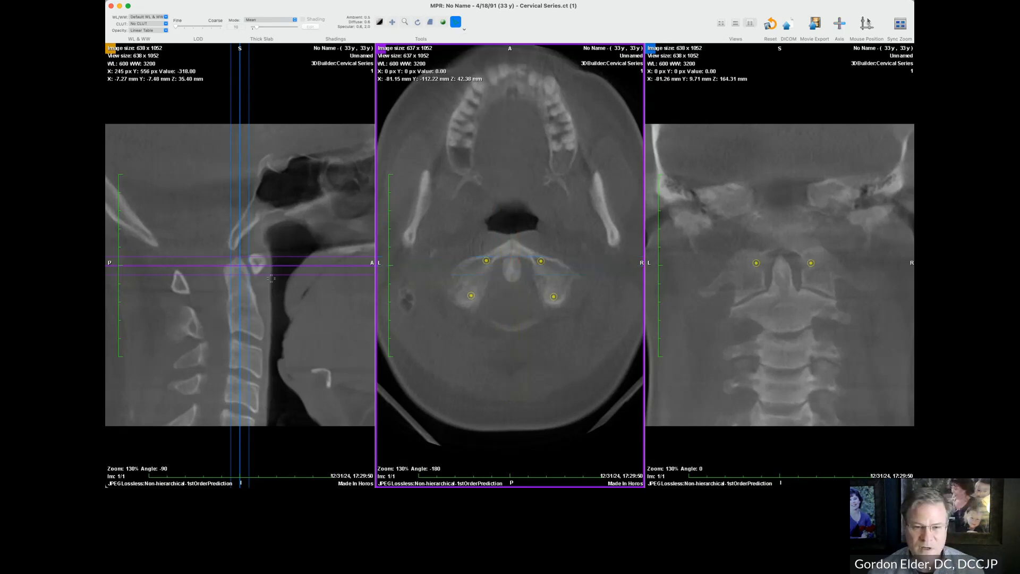
{"action": "left_click", "coordinate": [273, 277]}
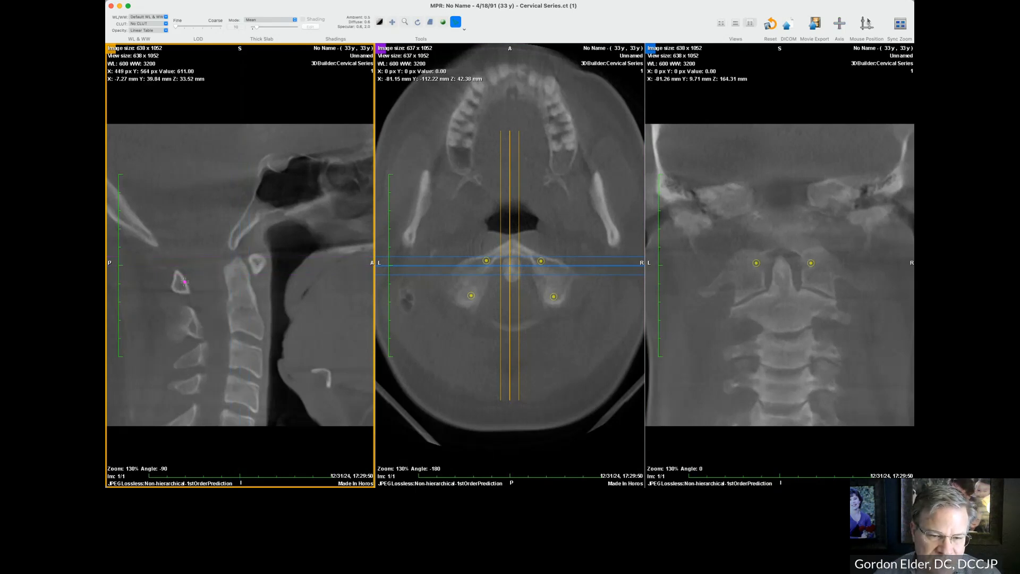
{"action": "left_click", "coordinate": [253, 264]}
{"action": "left_click", "coordinate": [141, 265]}
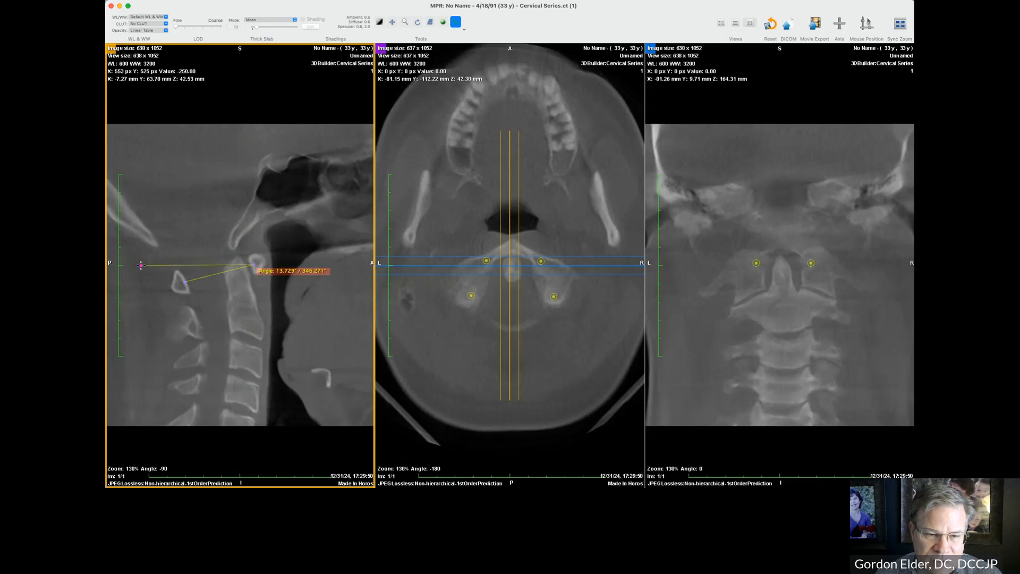
{"action": "left_click_drag", "start_coordinate": [141, 264], "coordinate": [177, 265]}
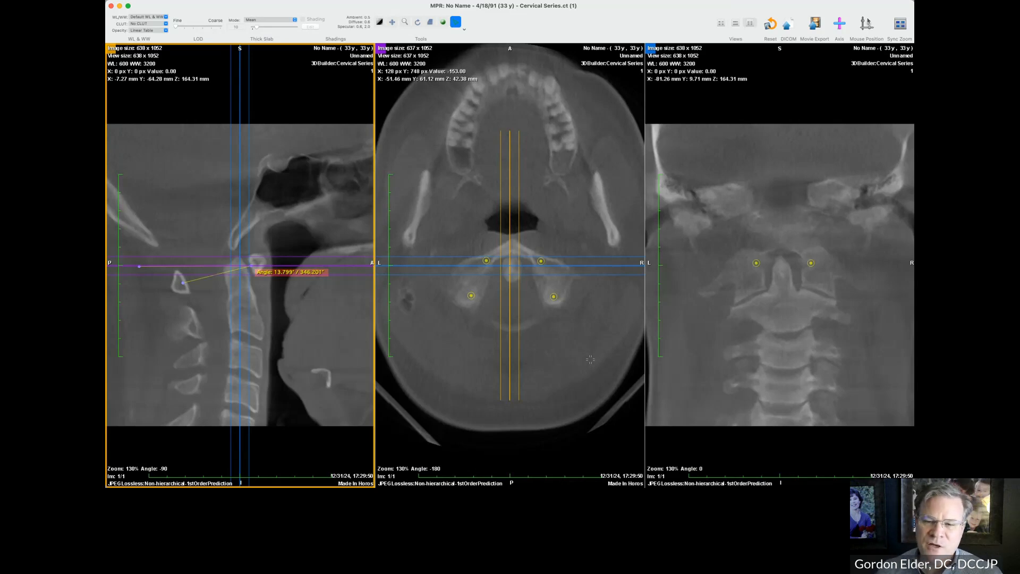
- Move the axial plane down from C1 to the level of the C1-C2 joints
{"action": "left_click", "coordinate": [551, 223]}
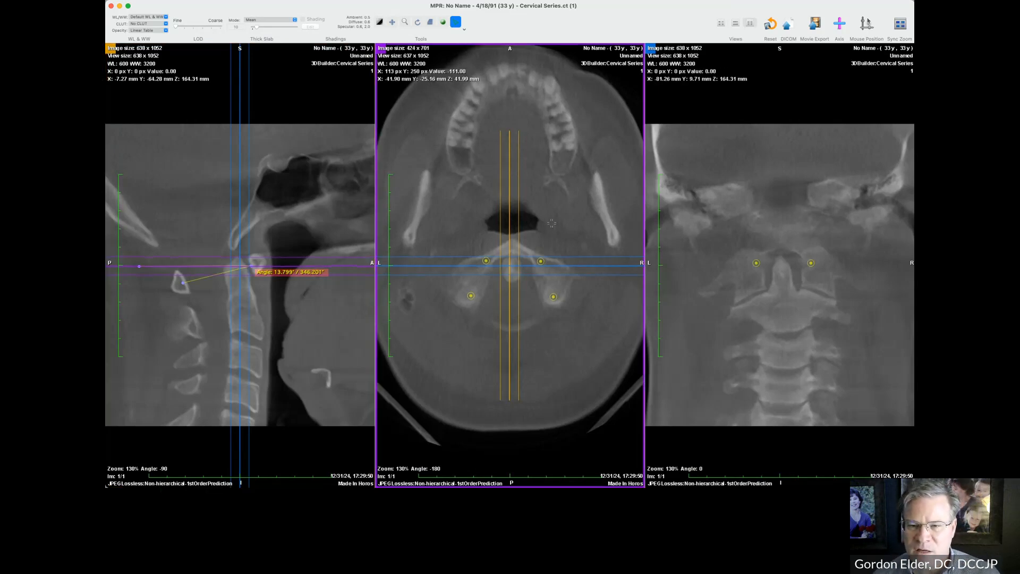
{"action": "scroll", "coordinate": [551, 223], "scroll_direction": "down", "scroll_amount": 10}
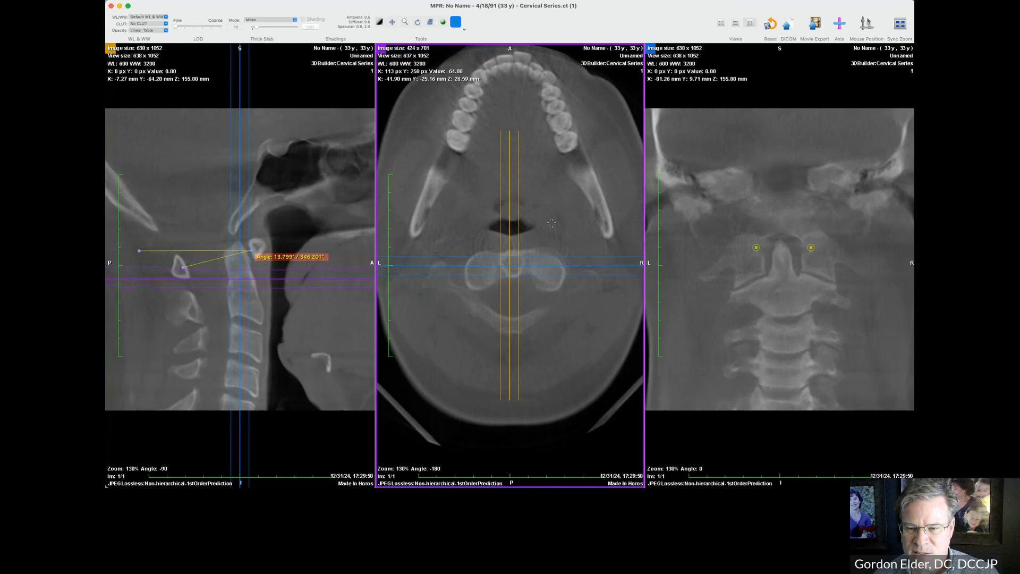
{"action": "scroll", "coordinate": [551, 223], "scroll_direction": "down", "scroll_amount": 2}
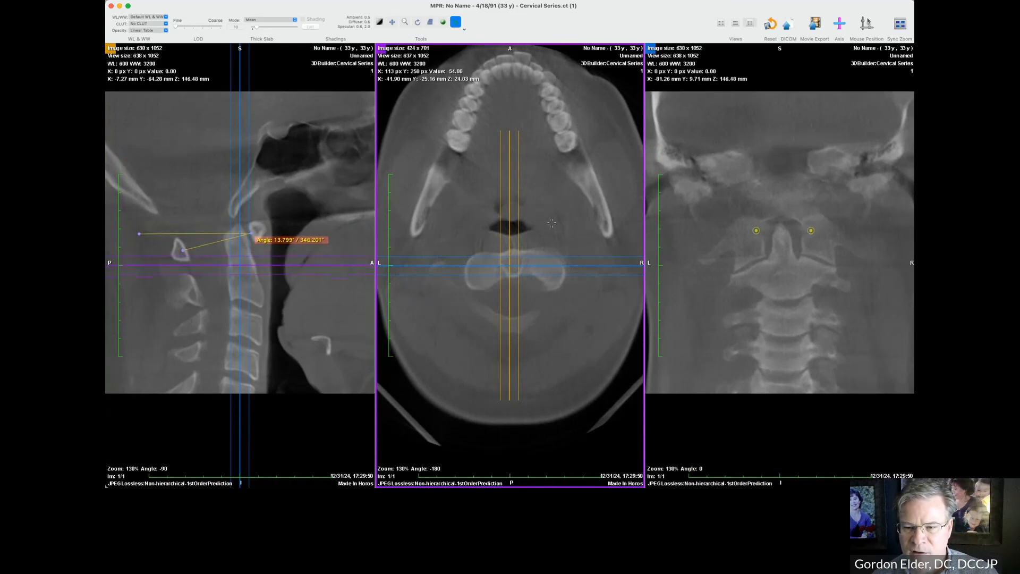
{"action": "scroll", "coordinate": [552, 223], "scroll_direction": "up", "scroll_amount": 1}
{"action": "scroll", "coordinate": [551, 223], "scroll_direction": "up", "scroll_amount": 1}
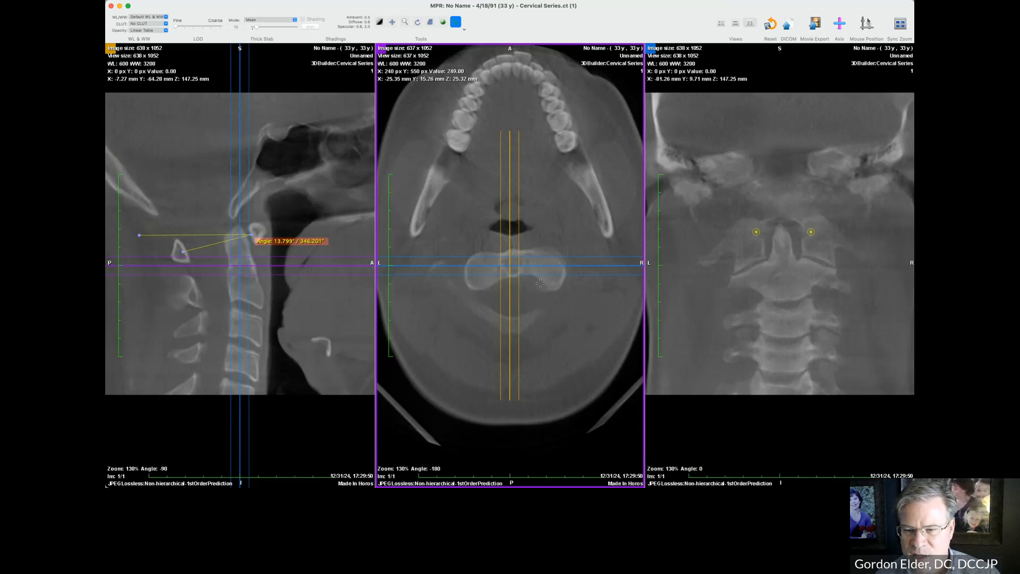
- Shift the sagittal plane to the R-side C1-C2 joint, tilt the axes along the joint in the coronal view, and examine it without the sagittal view's axes
{"action": "scroll", "coordinate": [282, 290], "scroll_direction": "down", "scroll_amount": 10}
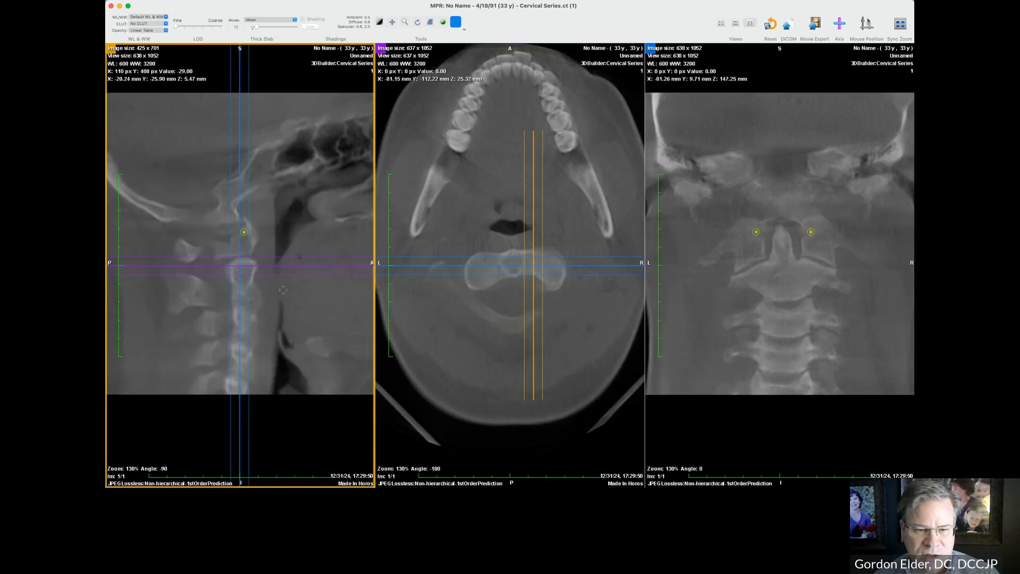
{"action": "scroll", "coordinate": [283, 289], "scroll_direction": "down", "scroll_amount": 3}
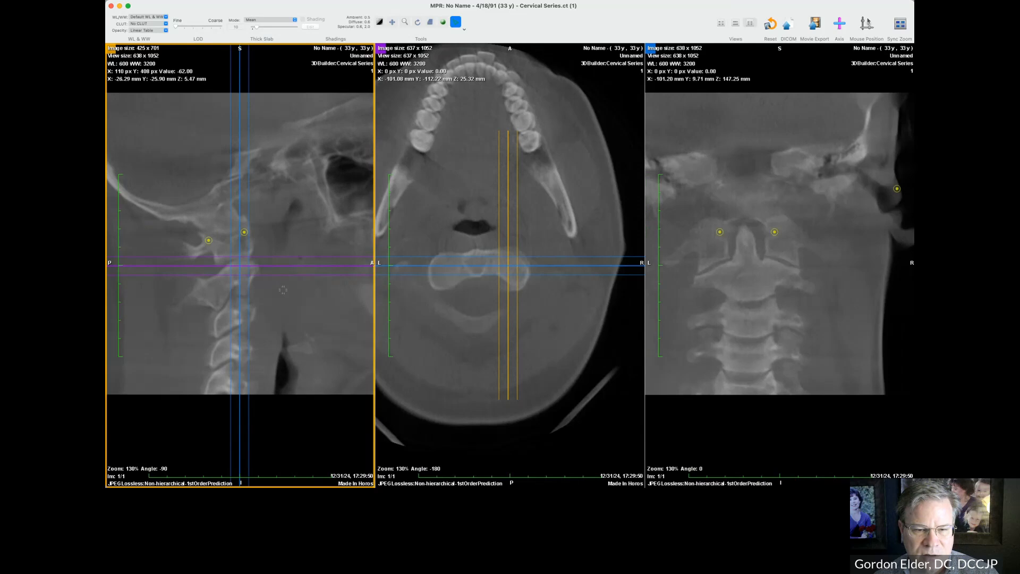
{"action": "scroll", "coordinate": [283, 290], "scroll_direction": "up", "scroll_amount": 5}
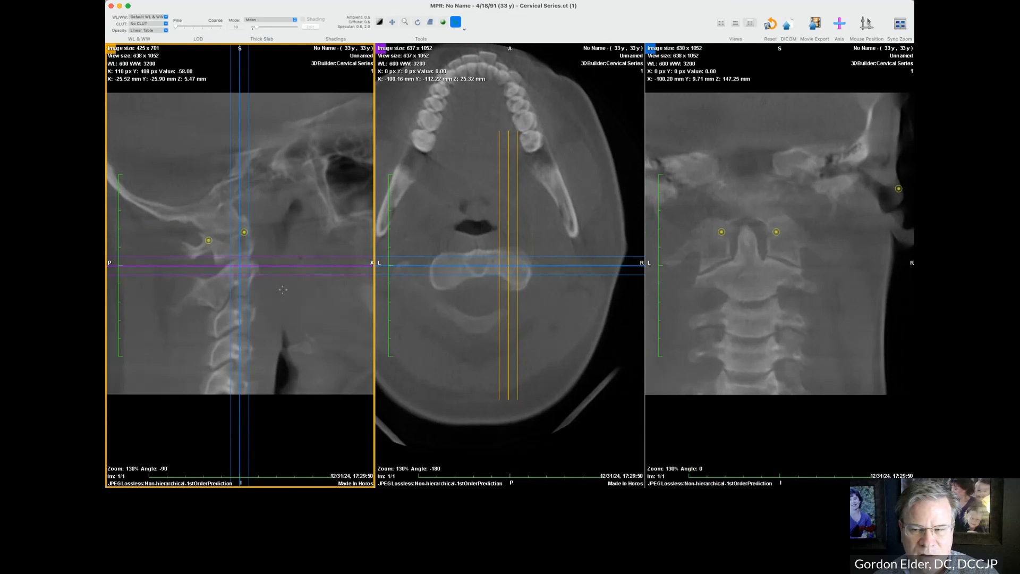
{"action": "left_click", "coordinate": [724, 279]}
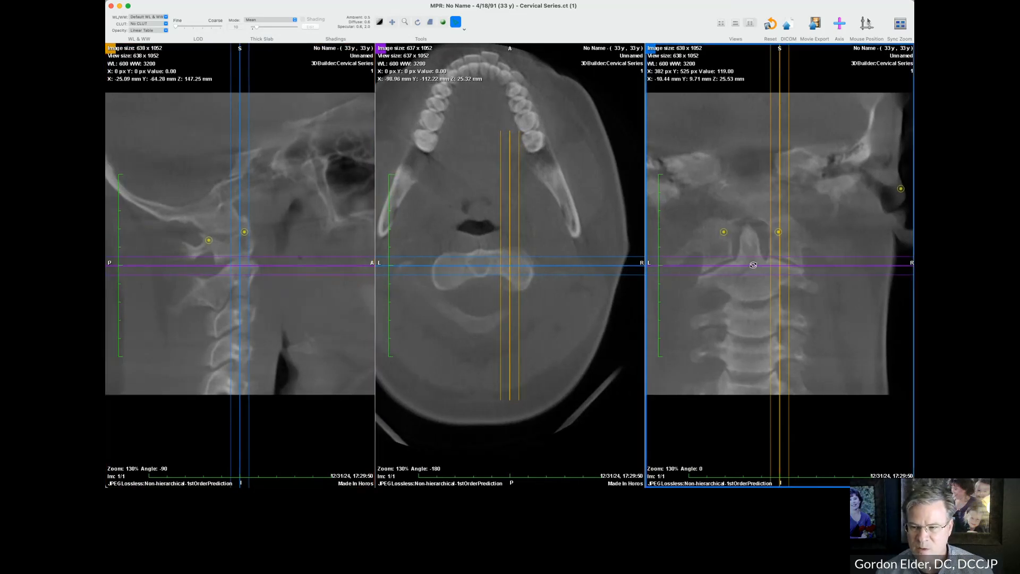
{"action": "left_click_drag", "start_coordinate": [753, 264], "coordinate": [757, 258]}
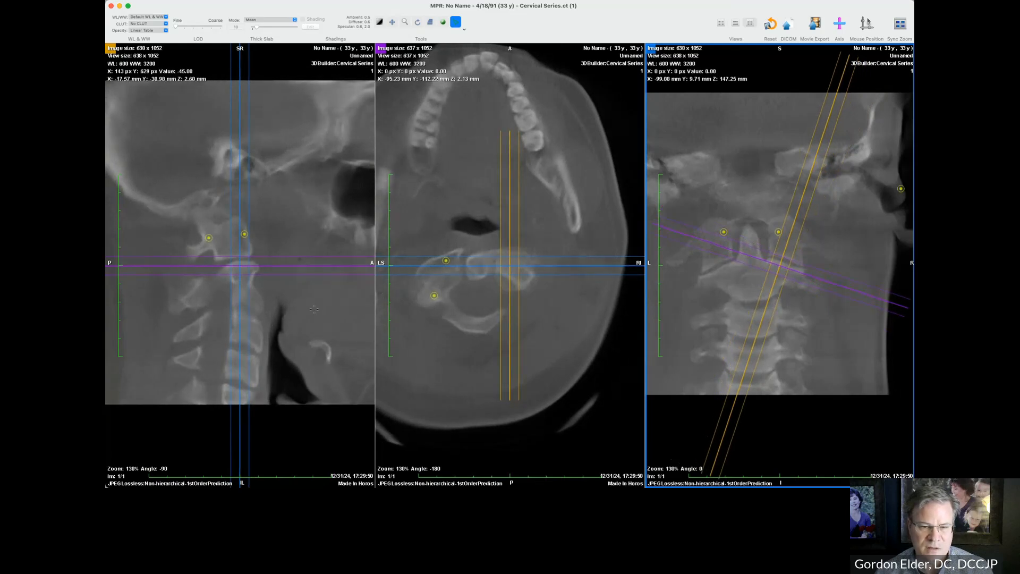
{"action": "scroll", "coordinate": [314, 309], "scroll_direction": "down", "scroll_amount": 5}
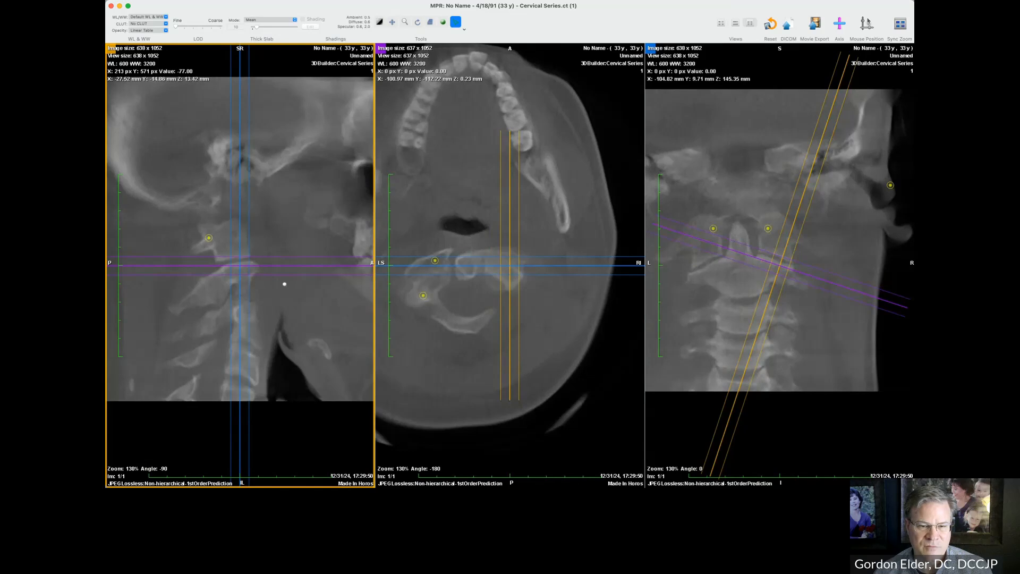
{"action": "key", "text": "space"}
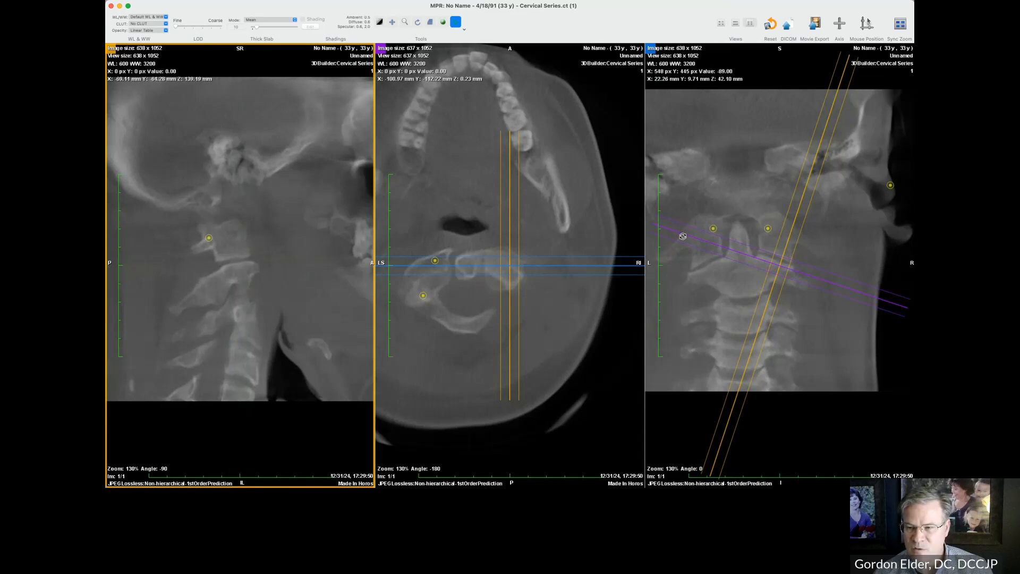
- Straighten the axes, center them on the L-side C1-C2 joint, and rotate them along the joint in the coronal and sagittal views
{"action": "left_click_drag", "start_coordinate": [683, 236], "coordinate": [680, 268]}
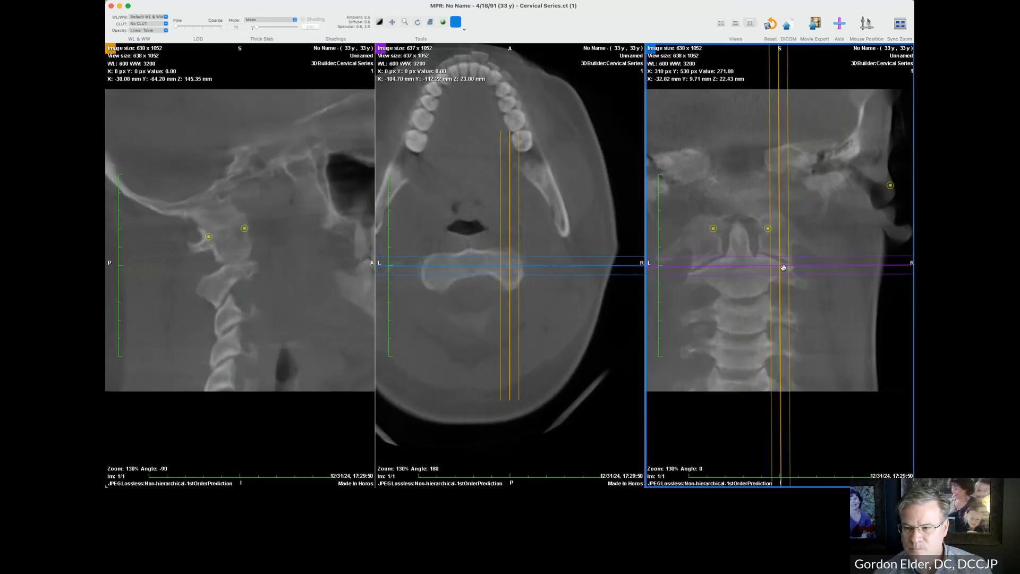
{"action": "left_click_drag", "start_coordinate": [783, 267], "coordinate": [692, 298]}
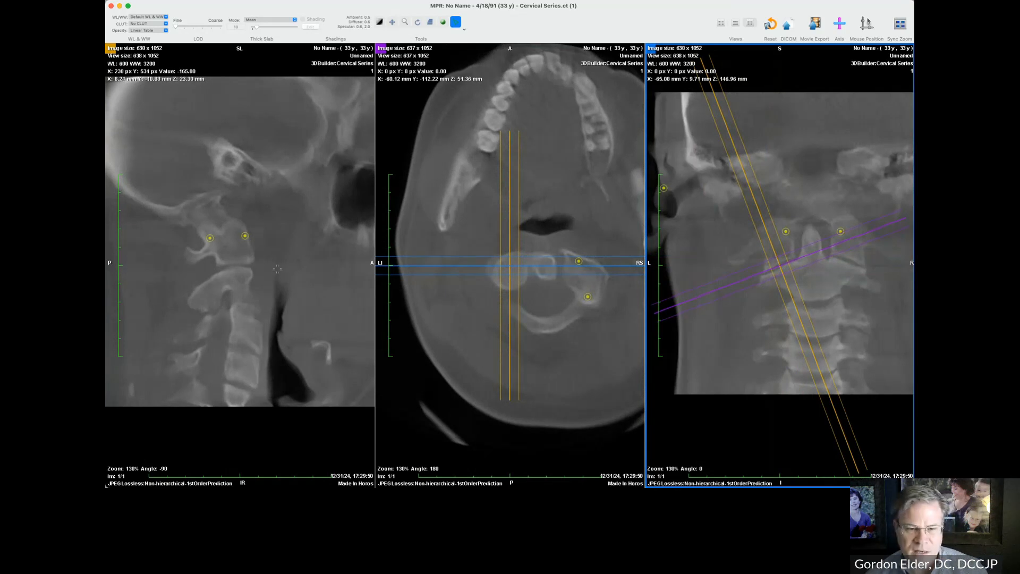
{"action": "left_click", "coordinate": [275, 269]}
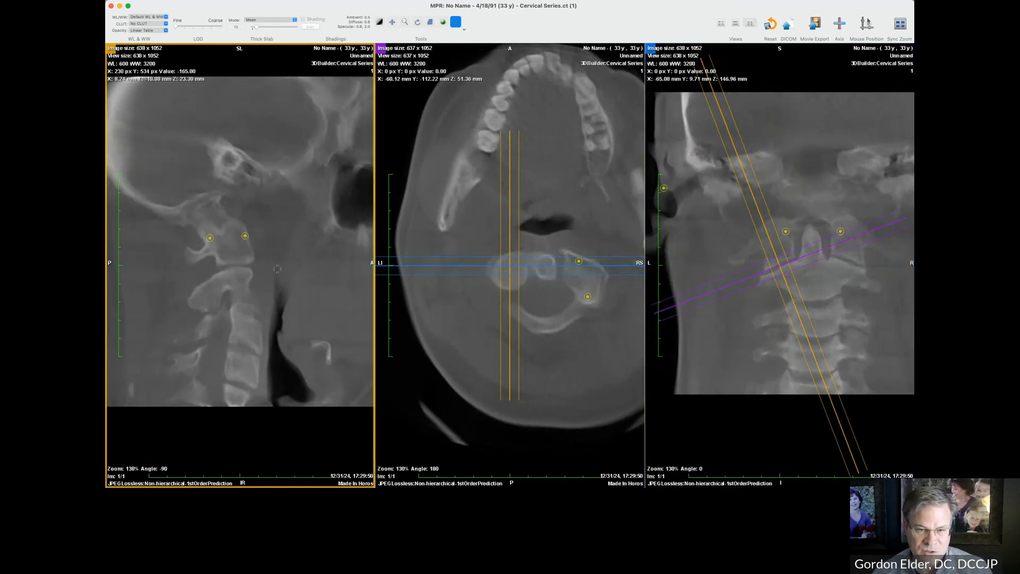
{"action": "left_click_drag", "start_coordinate": [274, 270], "coordinate": [276, 264]}
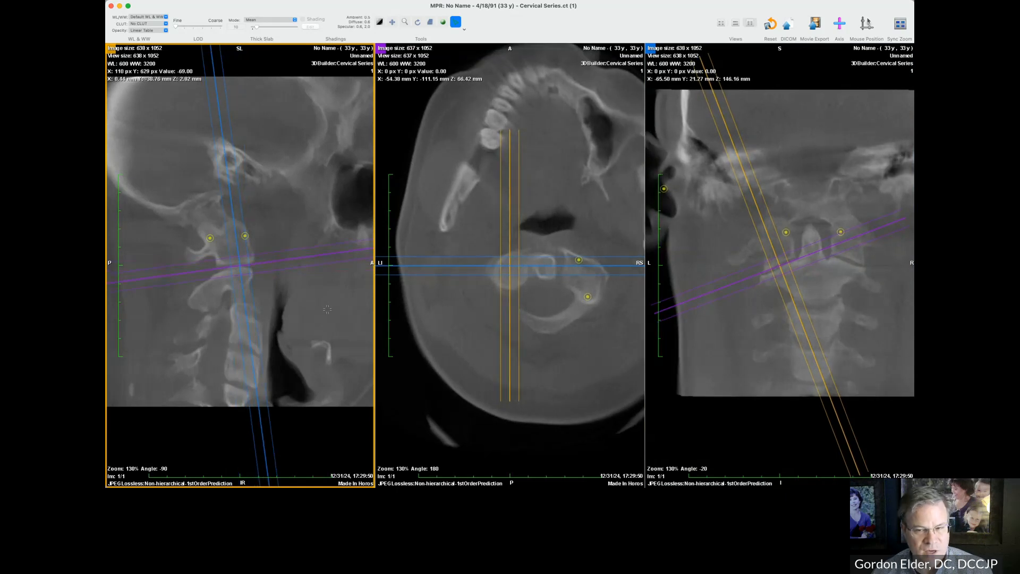
- Fine-tune the sagittal slice through the L-side C1-C2 joint, enlarge it, and hide that view's axes to examine the joint space
{"action": "scroll", "coordinate": [324, 308], "scroll_direction": "down", "scroll_amount": 5}
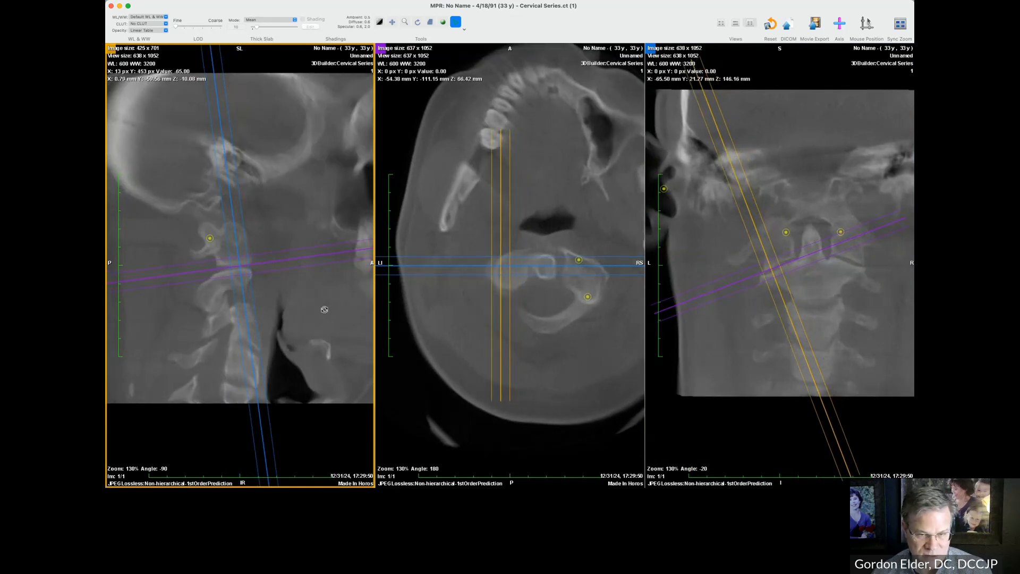
{"action": "scroll", "coordinate": [324, 309], "scroll_direction": "up", "scroll_amount": 2}
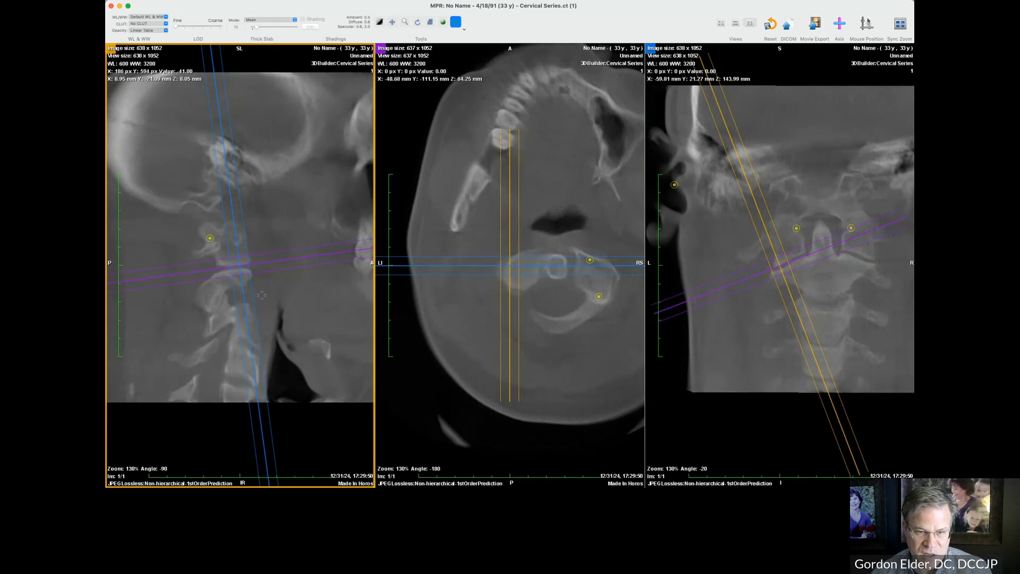
{"action": "right_click_drag", "start_coordinate": [210, 292], "coordinate": [221, 164]}
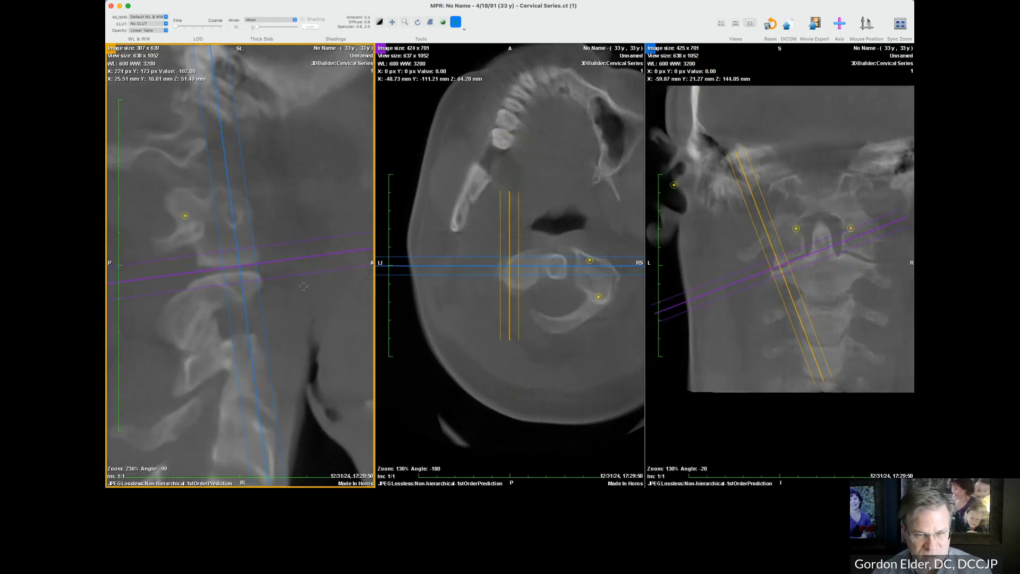
{"action": "key", "text": "space"}
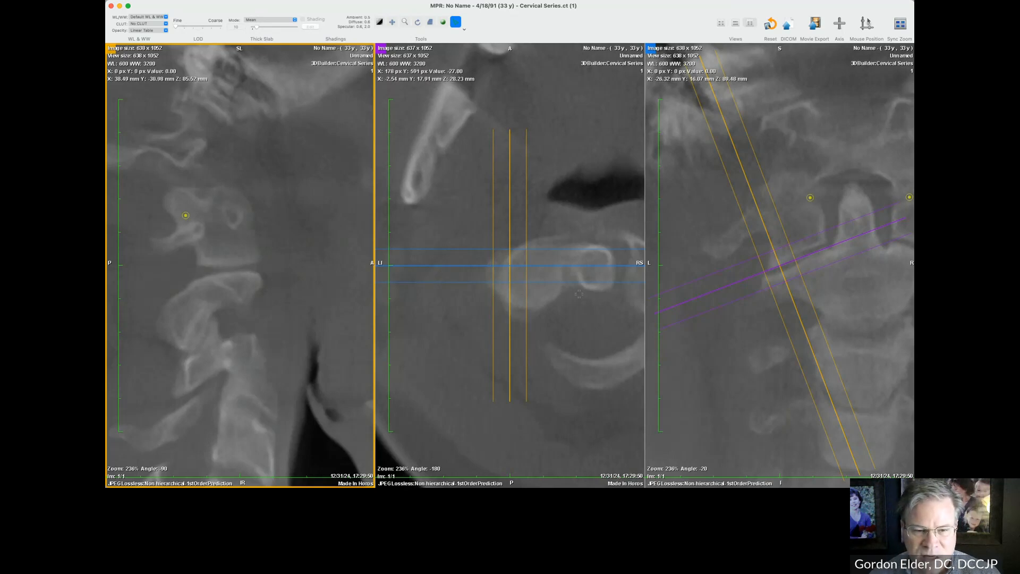
- Reset the MPR views, enlarge the images, and set the thick slab to Mean mode with a thickness of 10
{"action": "left_click", "coordinate": [767, 25]}
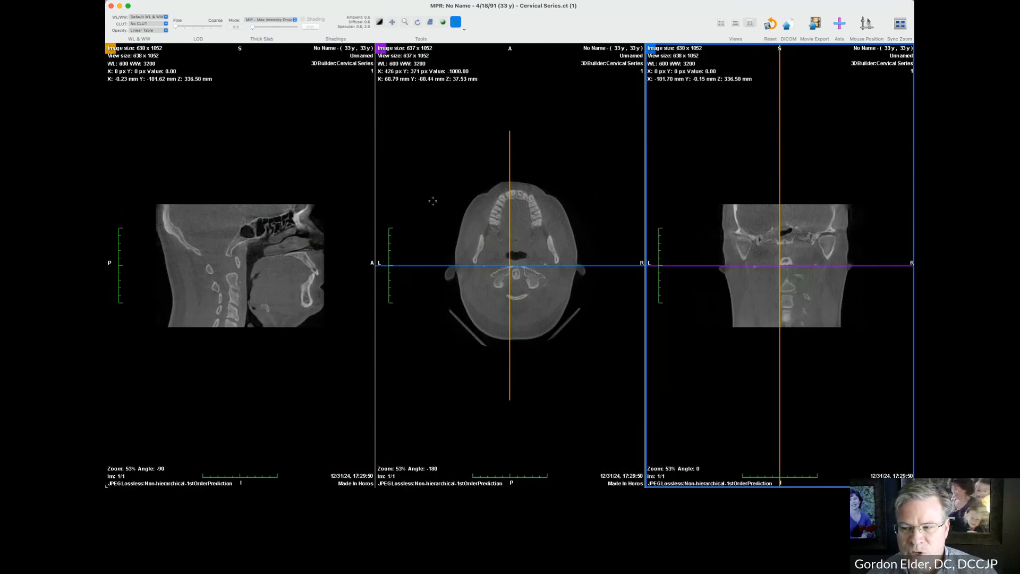
{"action": "right_click_drag", "start_coordinate": [300, 199], "coordinate": [294, 95]}
{"action": "right_click_drag", "start_coordinate": [281, 243], "coordinate": [277, 220]}
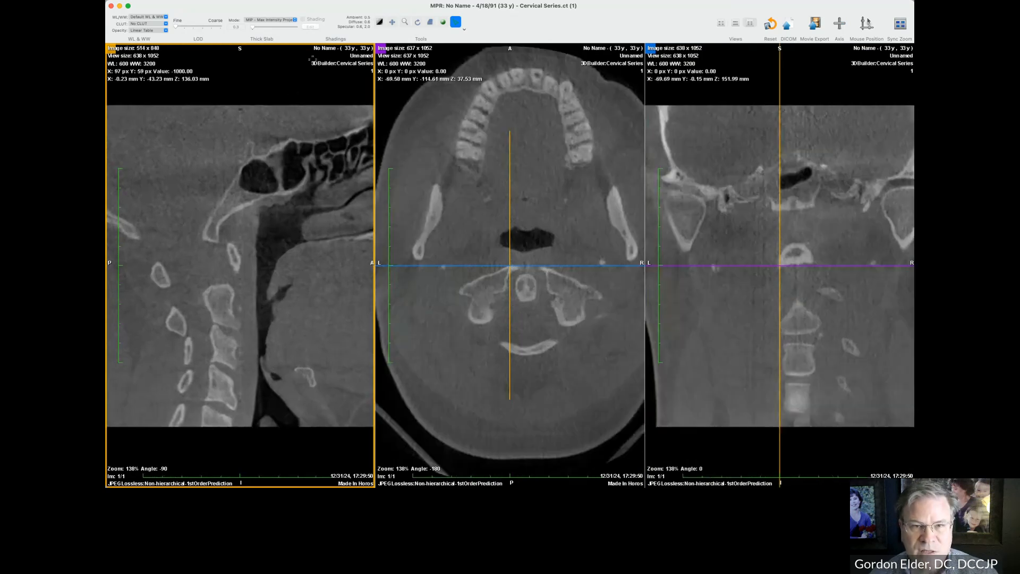
{"action": "left_click", "coordinate": [265, 20]}
{"action": "left_click", "coordinate": [261, 30]}
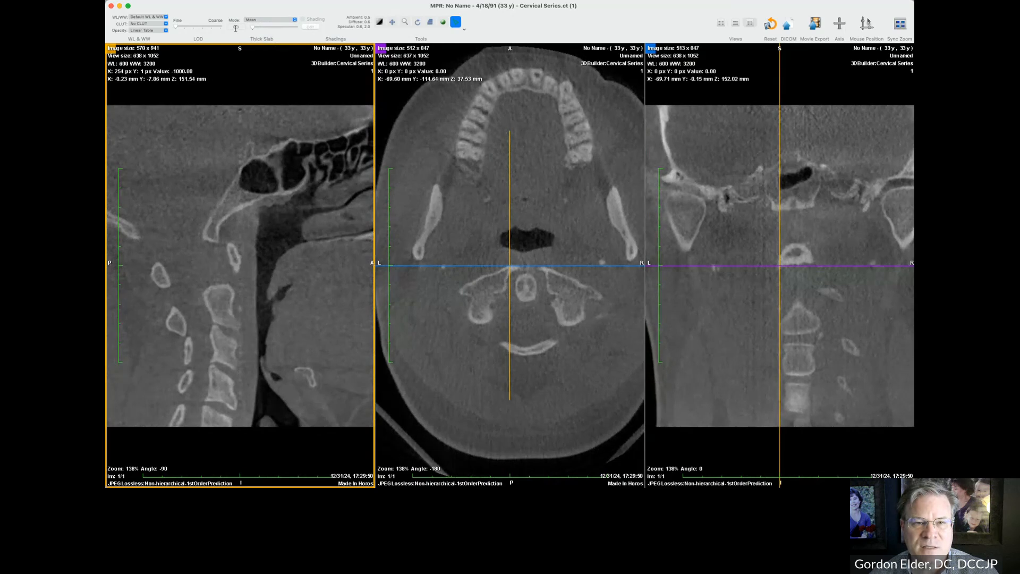
{"action": "left_click", "coordinate": [237, 27]}
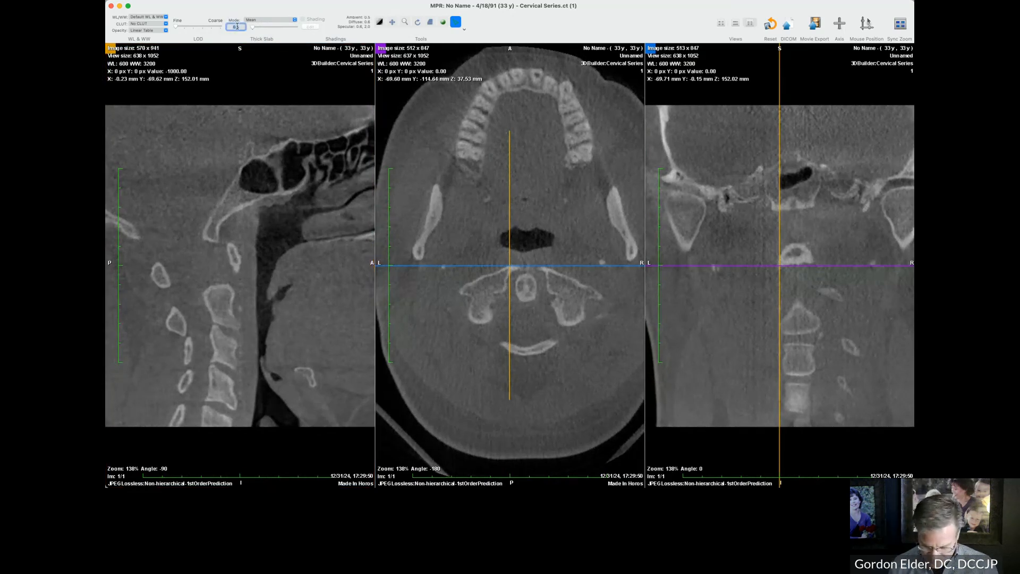
{"action": "key", "text": "Return"}
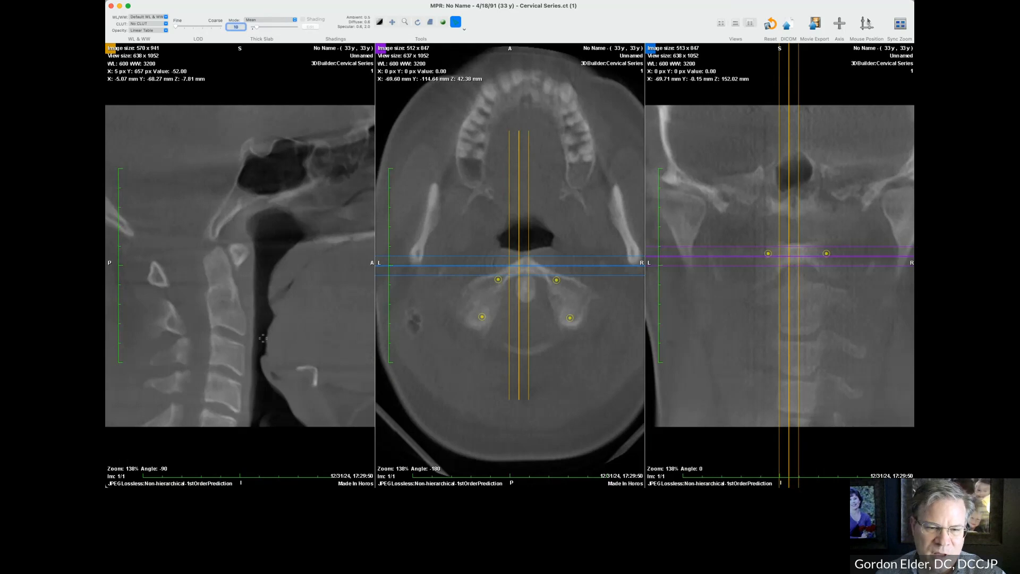
- Move the sagittal plane through the L-side articular pillars and measure the angle between the C2-C3 facet joint and the horizontal
{"action": "scroll", "coordinate": [262, 338], "scroll_direction": "down", "scroll_amount": 5}
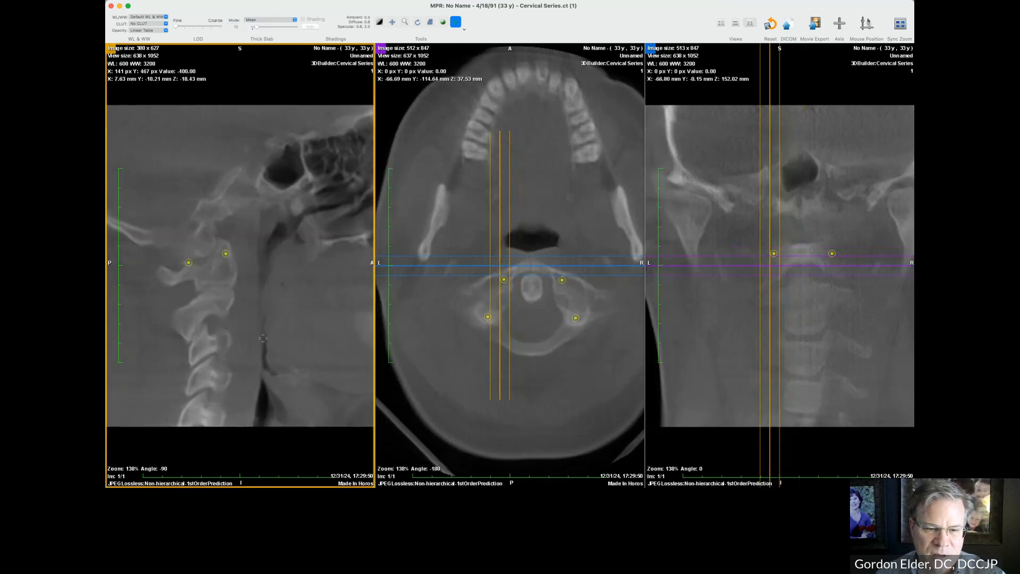
{"action": "scroll", "coordinate": [263, 338], "scroll_direction": "up", "scroll_amount": 3}
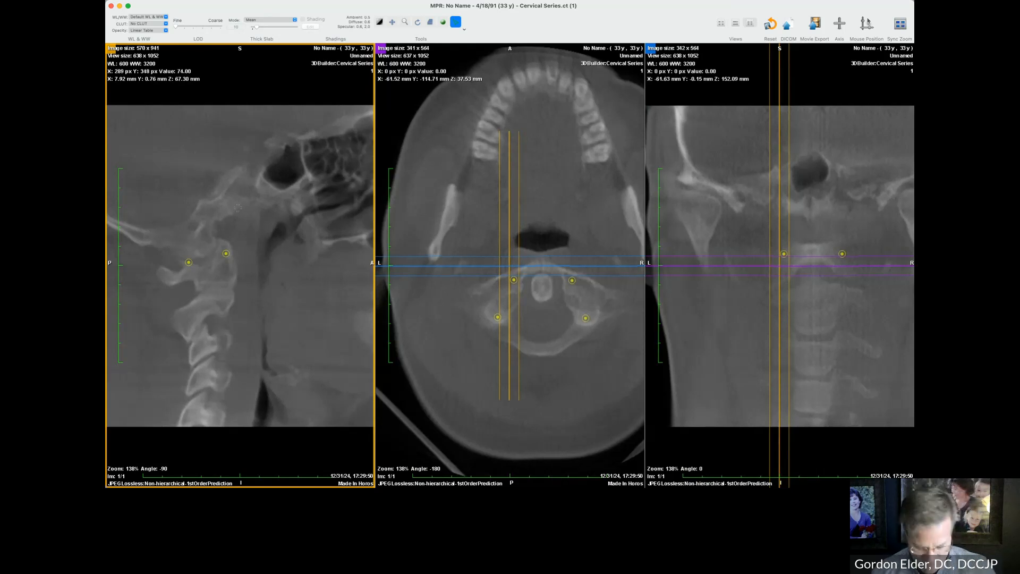
{"action": "key", "text": "space"}
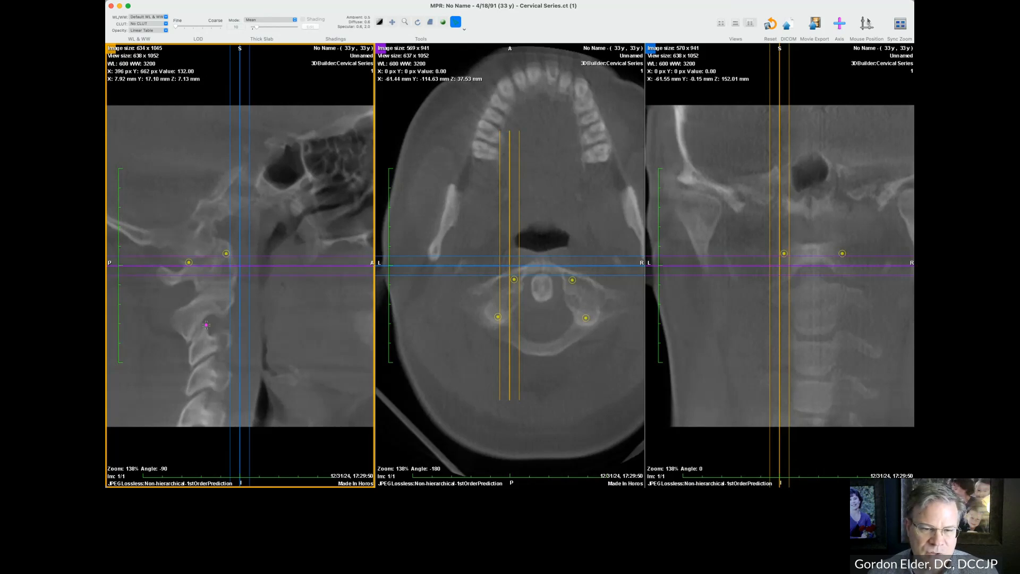
{"action": "left_click", "coordinate": [192, 345]}
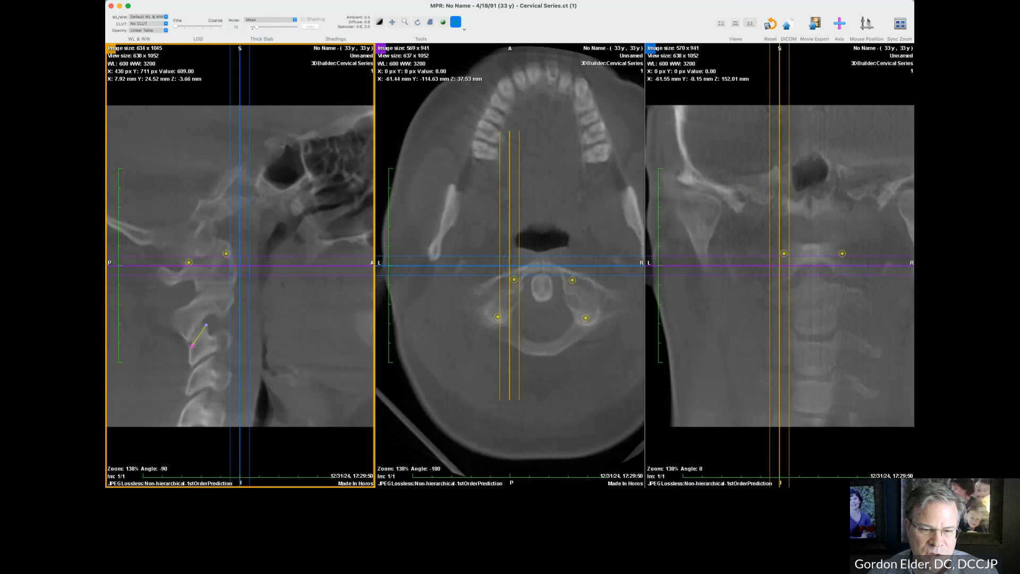
{"action": "left_click", "coordinate": [257, 344]}
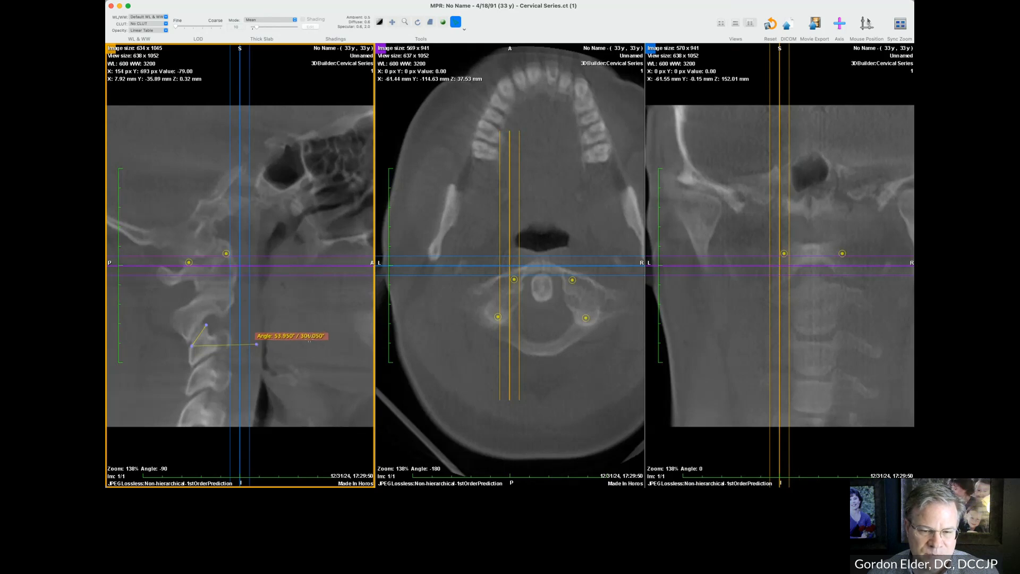
{"action": "left_click_drag", "start_coordinate": [214, 347], "coordinate": [244, 346]}
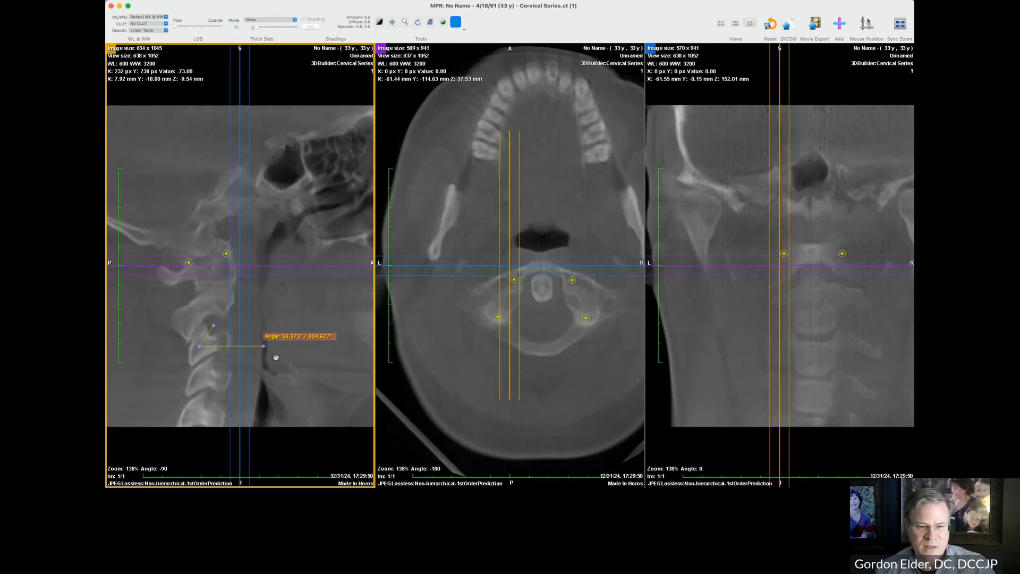
- Paste two copies of the facet angle, fit them to the next two facet joints below, and select all three angles
{"action": "key", "text": "super+v"}
{"action": "key", "text": "super+v"}
{"action": "mouse_move", "coordinate": [224, 346]}
{"action": "left_mouse_down"}
{"action": "mouse_move", "coordinate": [228, 365]}
{"action": "mouse_move", "coordinate": [215, 356]}
{"action": "left_mouse_up"}
{"action": "left_click_drag", "start_coordinate": [219, 380], "coordinate": [211, 406]}
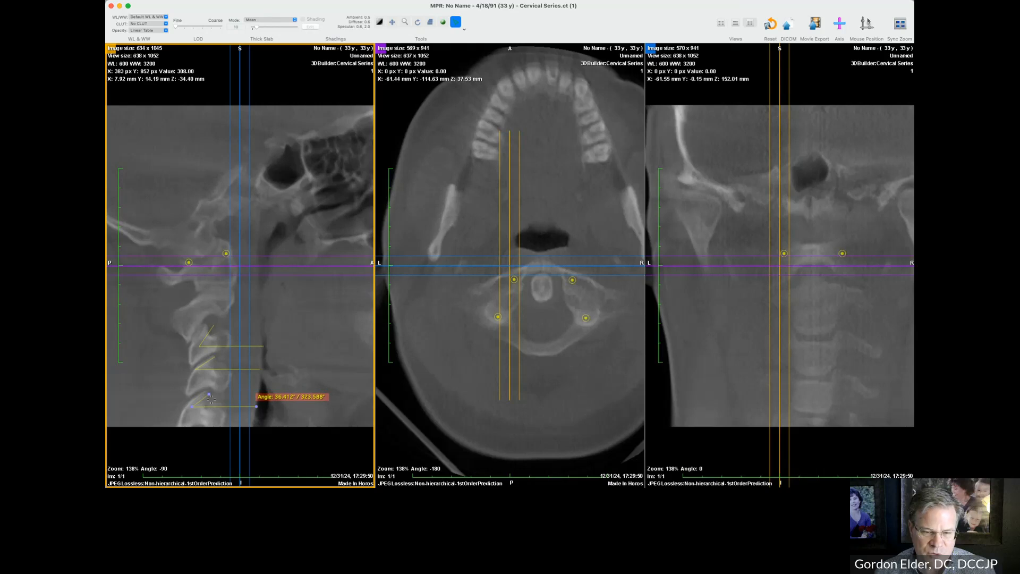
{"action": "left_click_drag", "start_coordinate": [222, 370], "coordinate": [225, 377]}
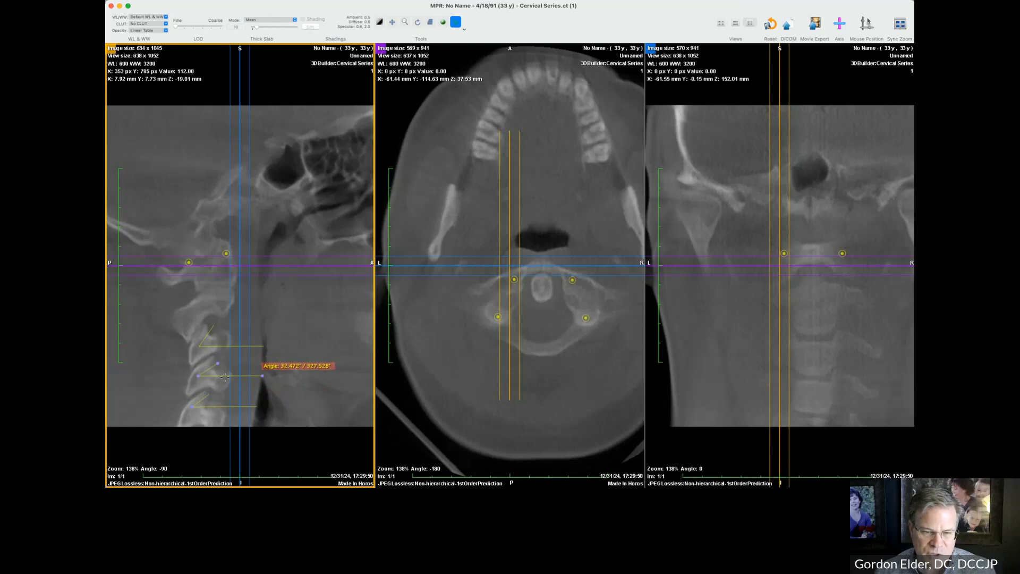
{"action": "left_click", "coordinate": [215, 407], "text": "shift"}
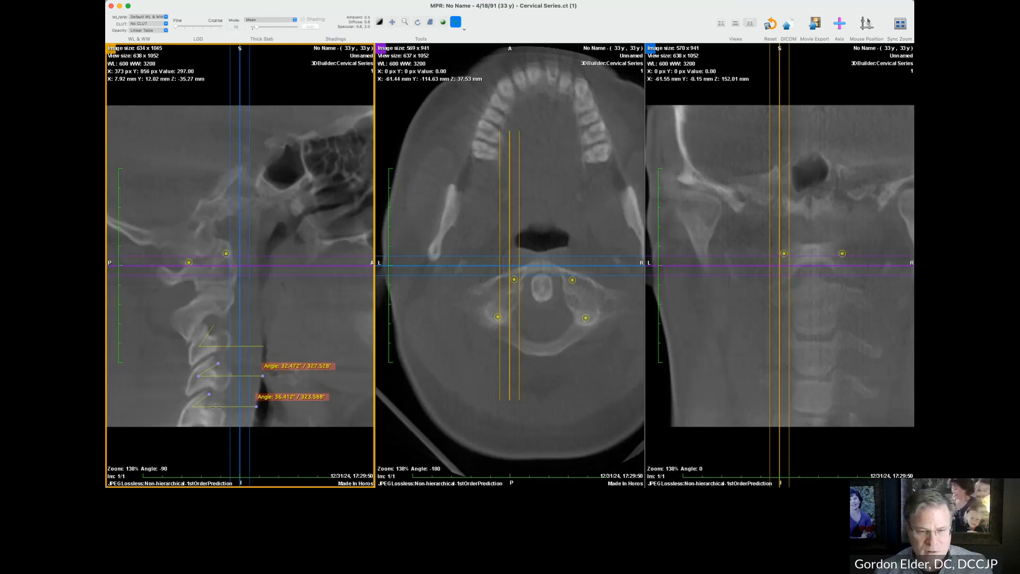
{"action": "left_click", "coordinate": [223, 347], "text": "shift"}
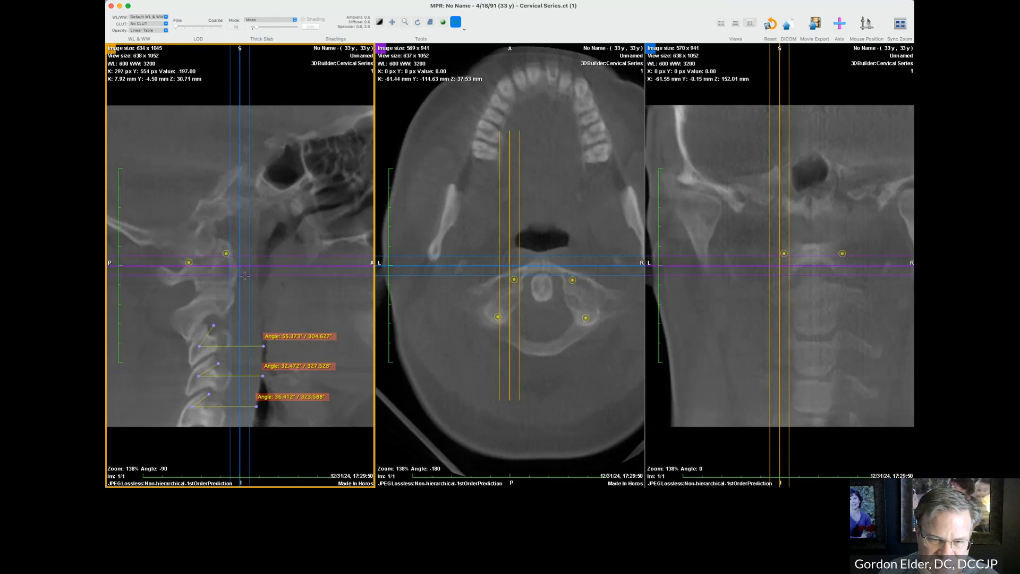
- Center the MPR planes on the L-side C2-C3 facet joint and rotate them to run along and across the joint surface
{"action": "left_click_drag", "start_coordinate": [241, 267], "coordinate": [197, 335]}
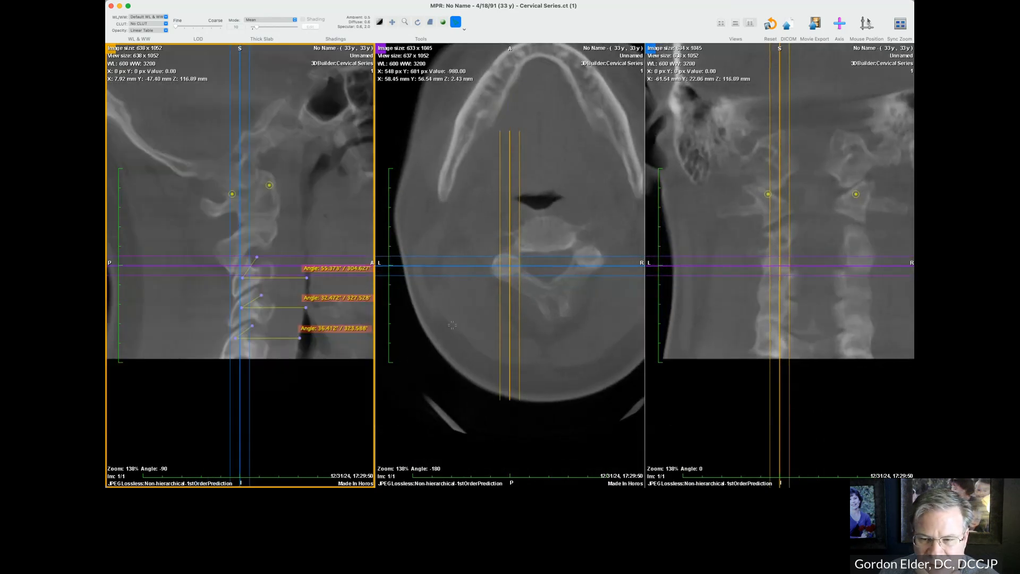
{"action": "left_click", "coordinate": [506, 267]}
{"action": "left_click_drag", "start_coordinate": [506, 266], "coordinate": [503, 265]}
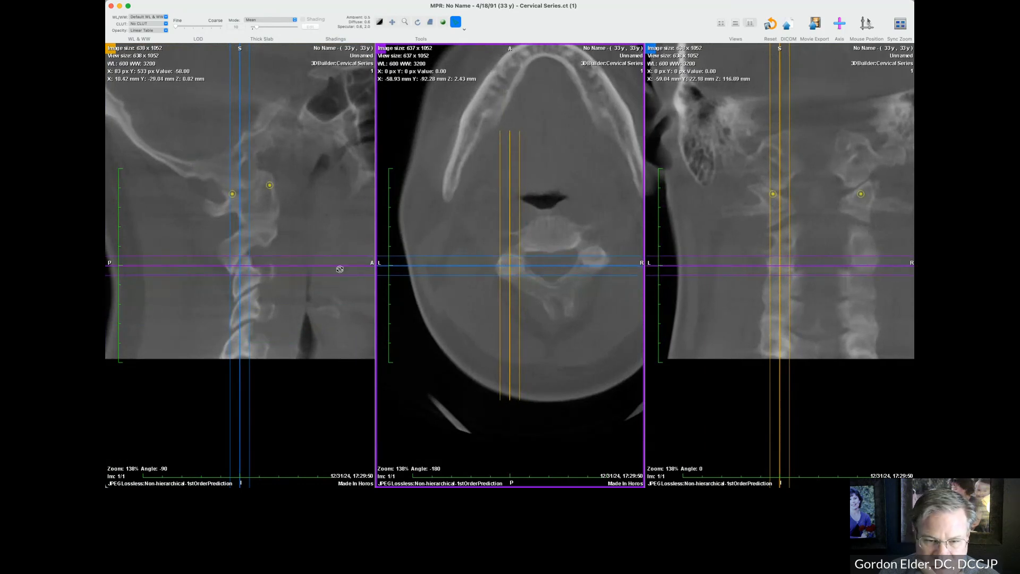
{"action": "left_click_drag", "start_coordinate": [356, 272], "coordinate": [296, 186]}
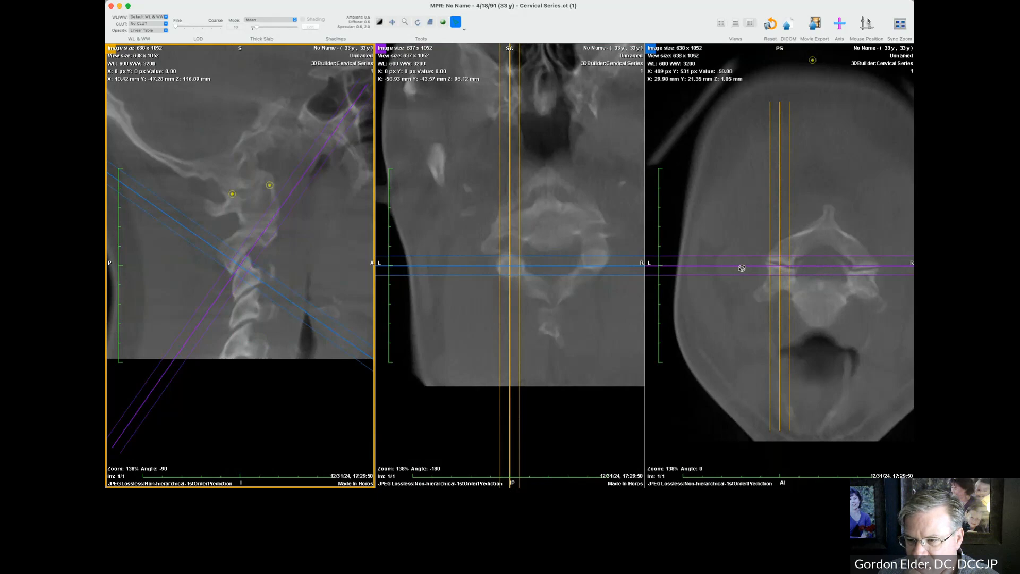
{"action": "left_click_drag", "start_coordinate": [742, 269], "coordinate": [731, 253]}
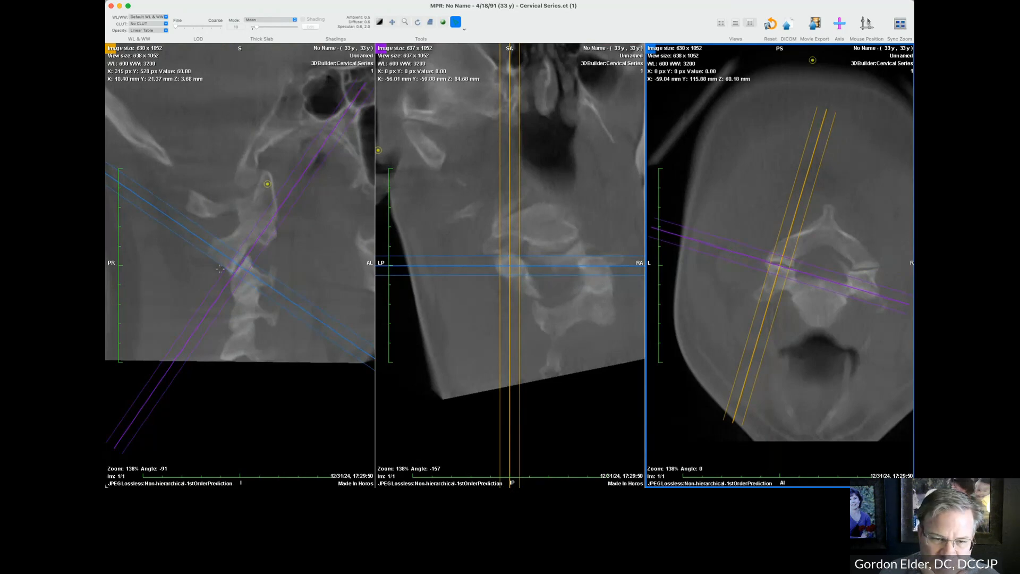
- Hide the axes in the oblique sagittal view, find the slice through the C2-C3 facet joint, and enlarge it
{"action": "left_click", "coordinate": [320, 256]}
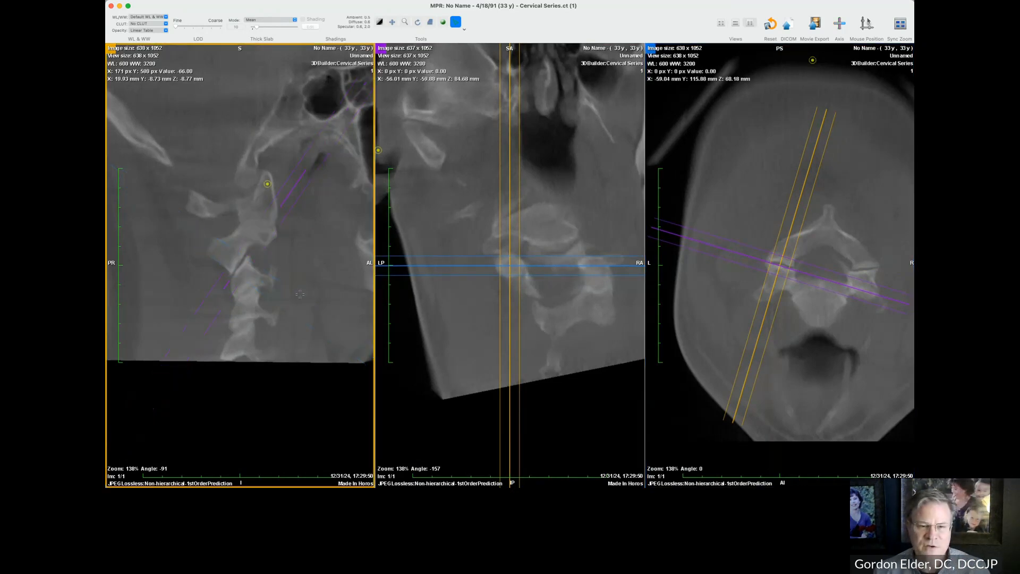
{"action": "scroll", "coordinate": [301, 294], "scroll_direction": "down", "scroll_amount": 5}
{"action": "scroll", "coordinate": [301, 294], "scroll_direction": "up", "scroll_amount": 5}
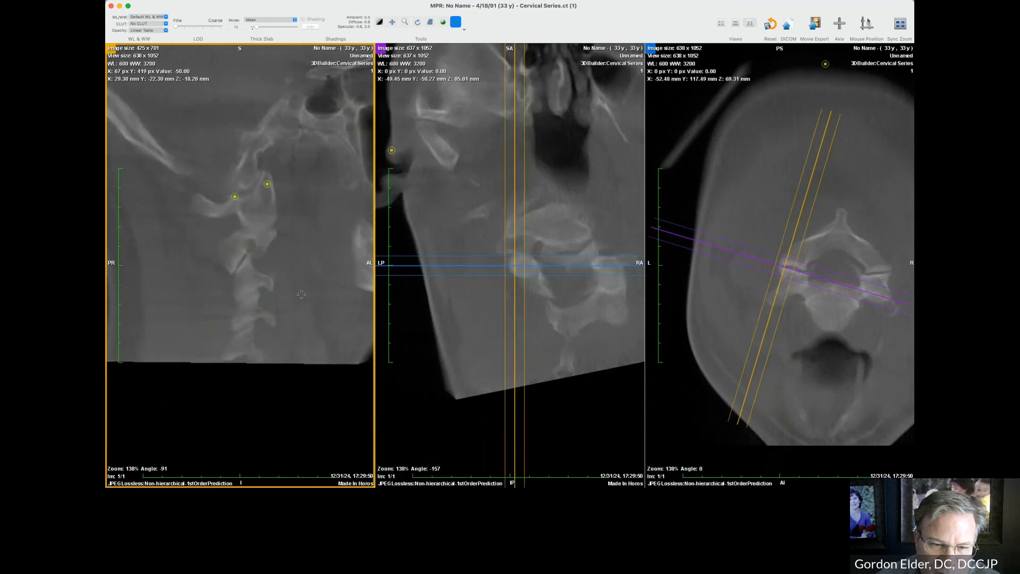
{"action": "scroll", "coordinate": [301, 294], "scroll_direction": "down", "scroll_amount": 3}
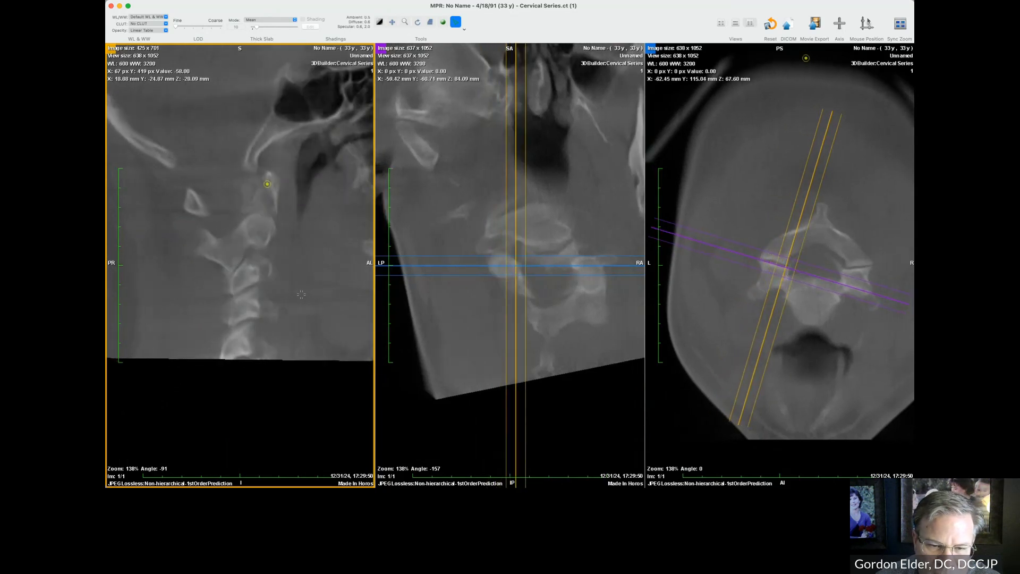
{"action": "scroll", "coordinate": [301, 294], "scroll_direction": "down", "scroll_amount": 3}
{"action": "right_click_drag", "start_coordinate": [233, 272], "coordinate": [238, 15]}
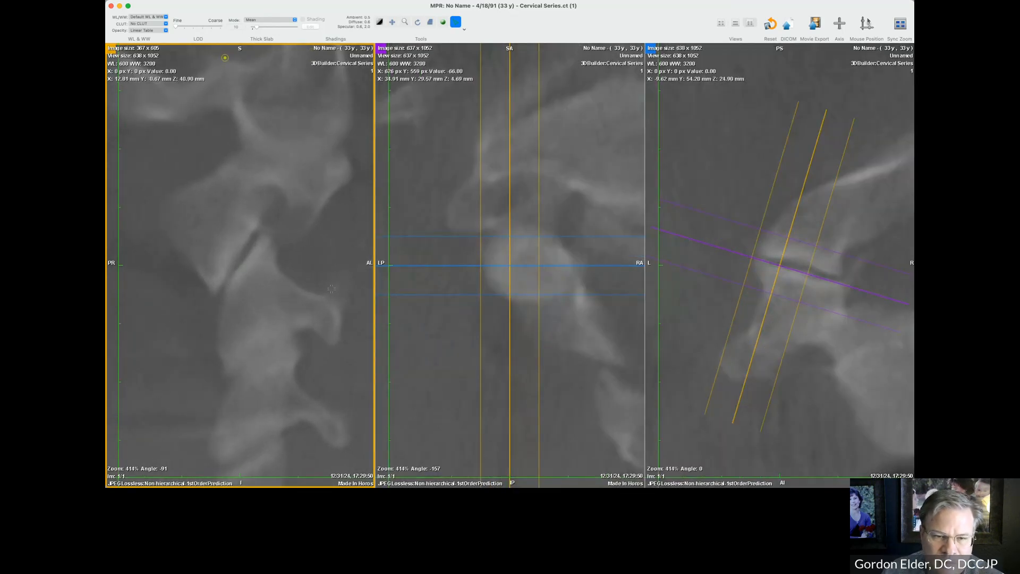
- Measure the angle at the upper tip of the C3 facet between the C2-C3 joint line and a short line into C2, and move its label clear
{"action": "scroll", "coordinate": [254, 289], "scroll_direction": "down", "scroll_amount": 6}
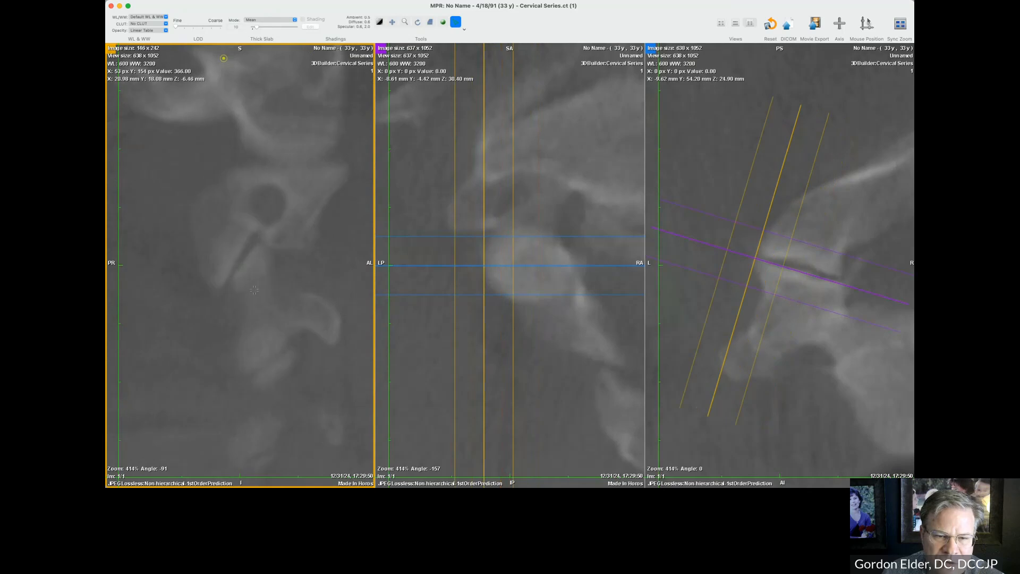
{"action": "scroll", "coordinate": [267, 242], "scroll_direction": "up", "scroll_amount": 6}
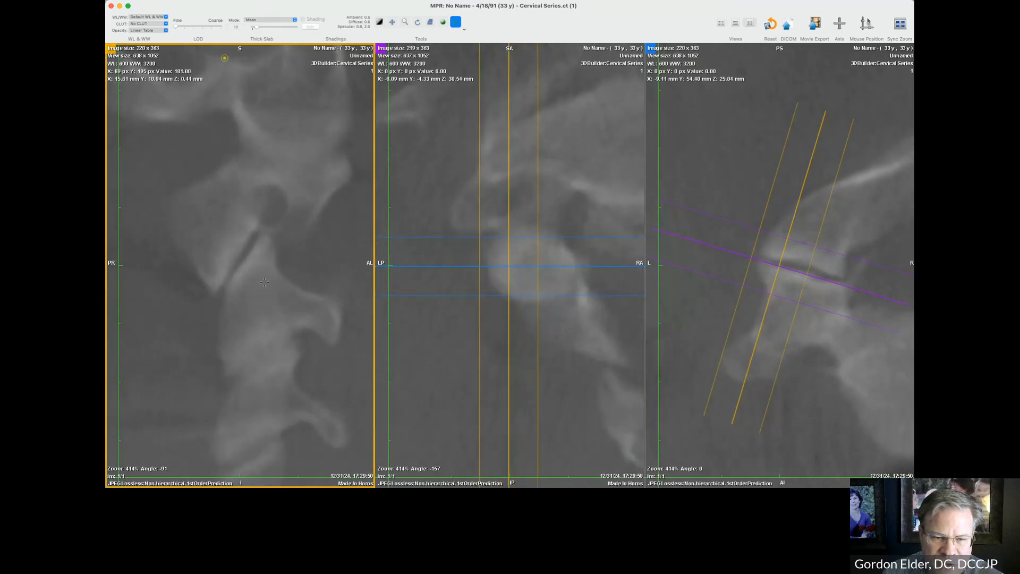
{"action": "scroll", "coordinate": [224, 58], "scroll_direction": "down", "scroll_amount": 4}
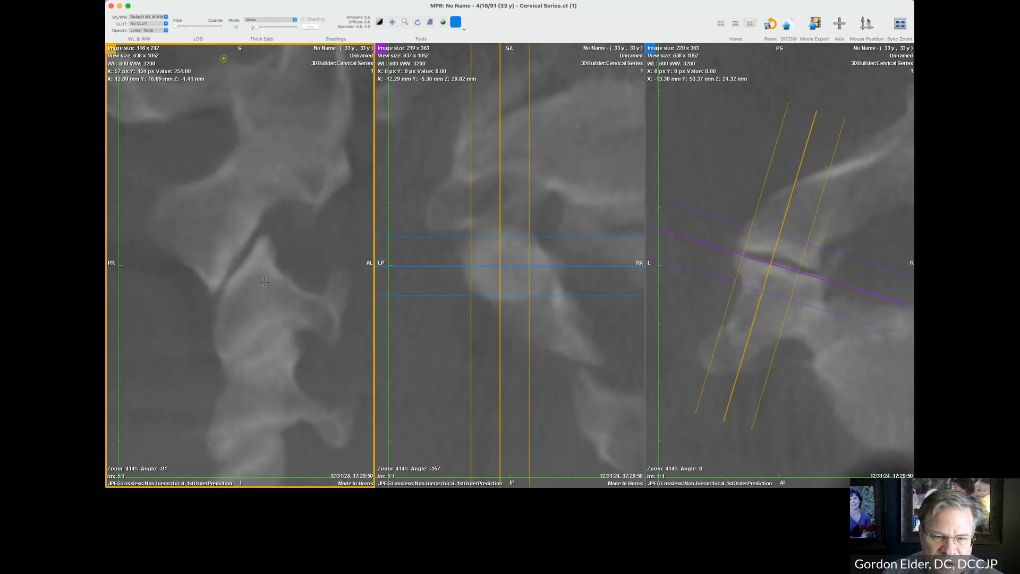
{"action": "scroll", "coordinate": [223, 58], "scroll_direction": "up", "scroll_amount": 3}
{"action": "scroll", "coordinate": [225, 58], "scroll_direction": "down", "scroll_amount": 2}
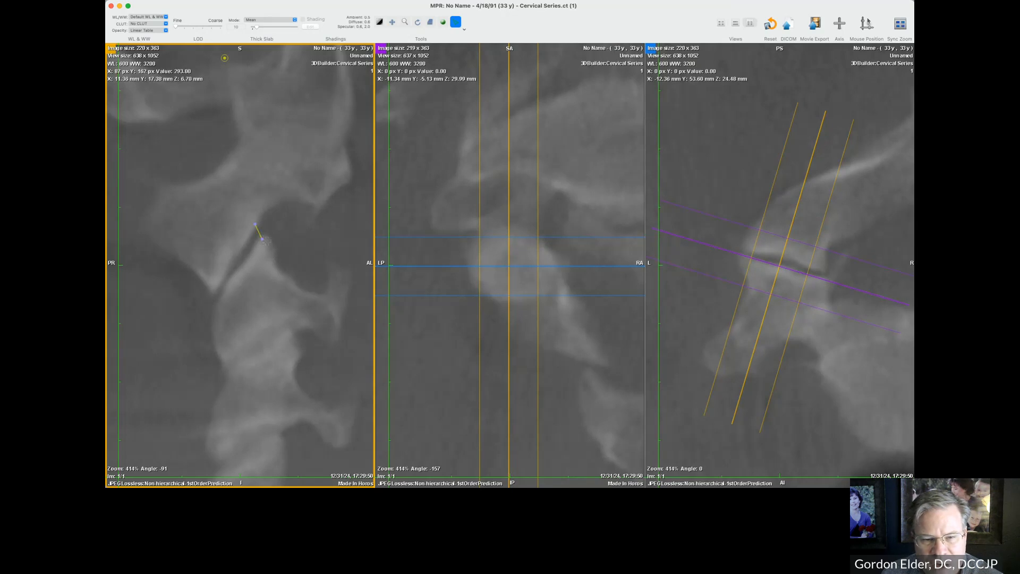
{"action": "key", "text": "Delete"}
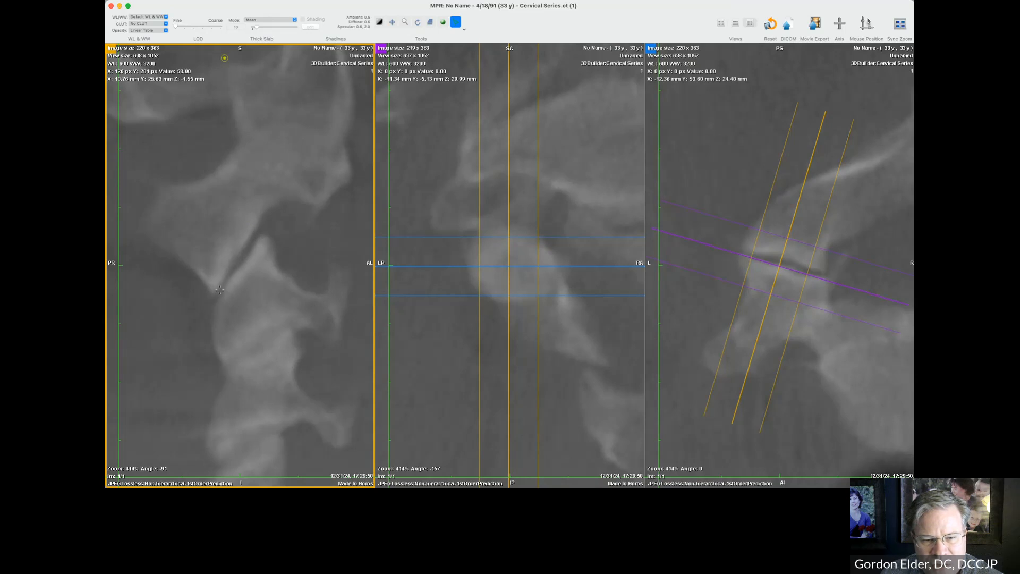
{"action": "left_click", "coordinate": [261, 237]}
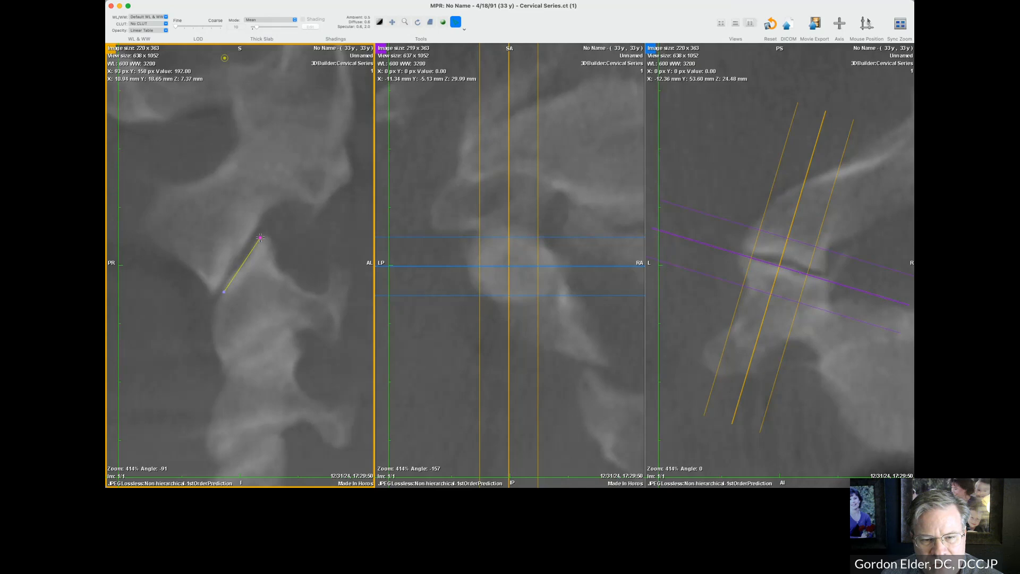
{"action": "left_click", "coordinate": [236, 223]}
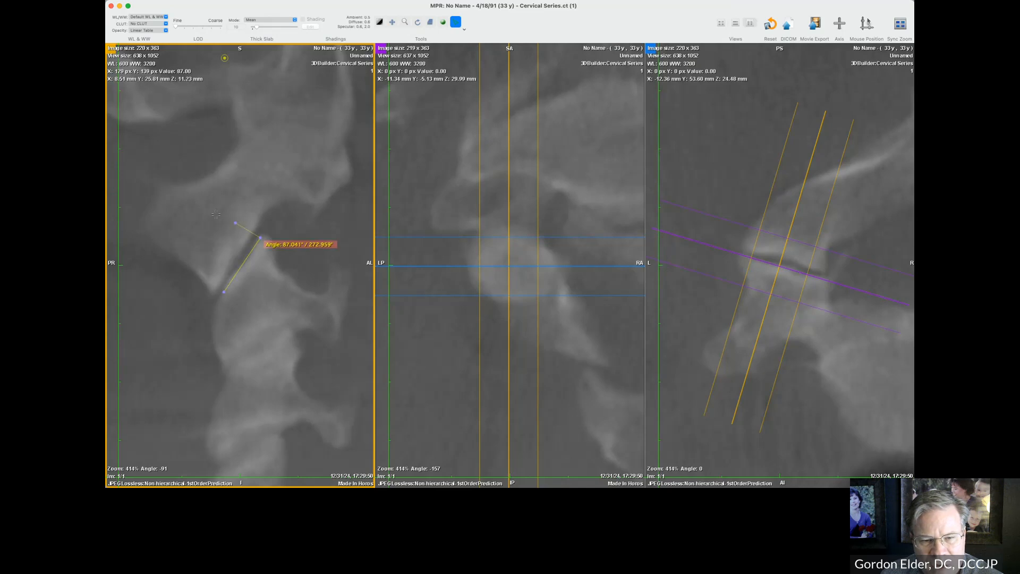
{"action": "left_click_drag", "start_coordinate": [235, 223], "coordinate": [236, 222]}
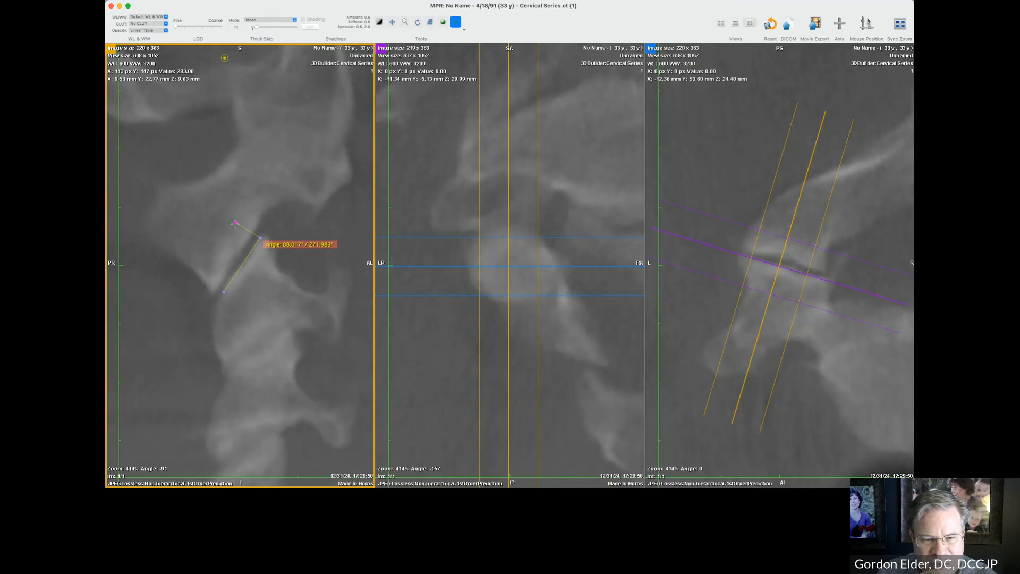
{"action": "left_click_drag", "start_coordinate": [235, 222], "coordinate": [206, 180]}
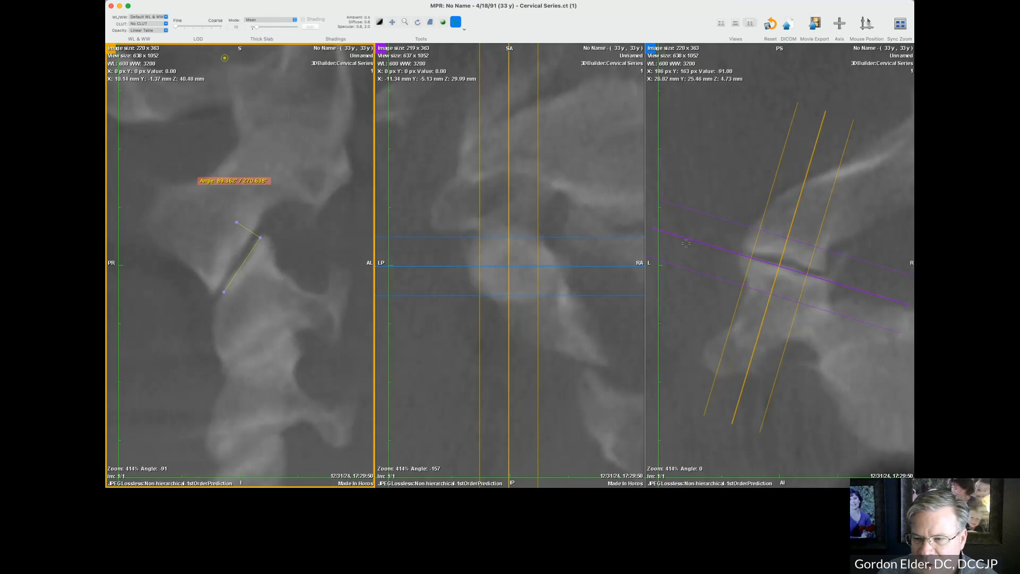
- Fine-tune the rotation of the planes through the C2-C3 facet joint and set the thick slab to a thickness of 3
{"action": "mouse_move", "coordinate": [683, 236]}
{"action": "left_mouse_down"}
{"action": "mouse_move", "coordinate": [681, 222]}
{"action": "mouse_move", "coordinate": [681, 242]}
{"action": "left_mouse_up"}
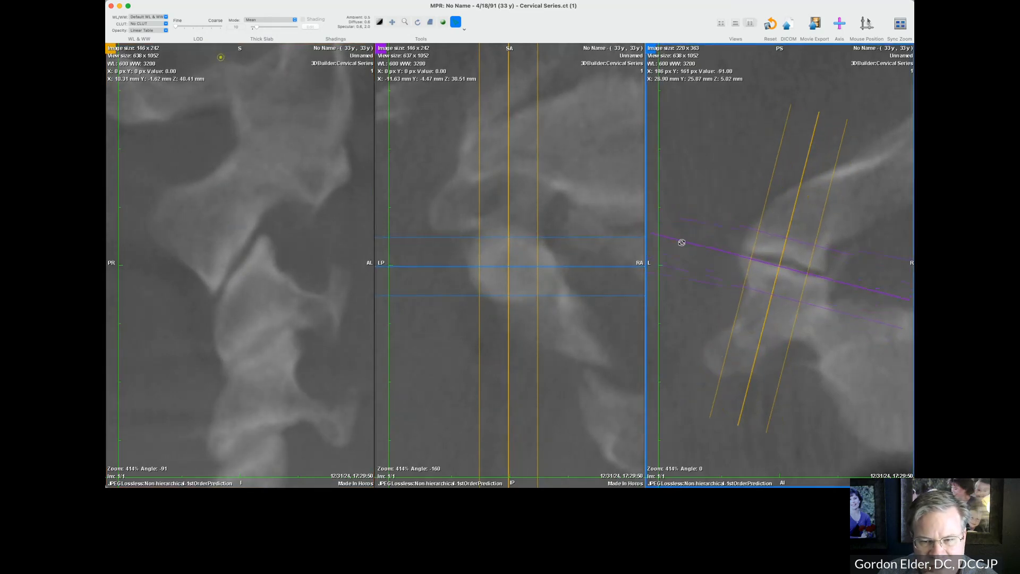
{"action": "mouse_move", "coordinate": [609, 265]}
{"action": "left_mouse_down"}
{"action": "mouse_move", "coordinate": [604, 291]}
{"action": "mouse_move", "coordinate": [596, 232]}
{"action": "mouse_move", "coordinate": [600, 274]}
{"action": "left_mouse_up"}
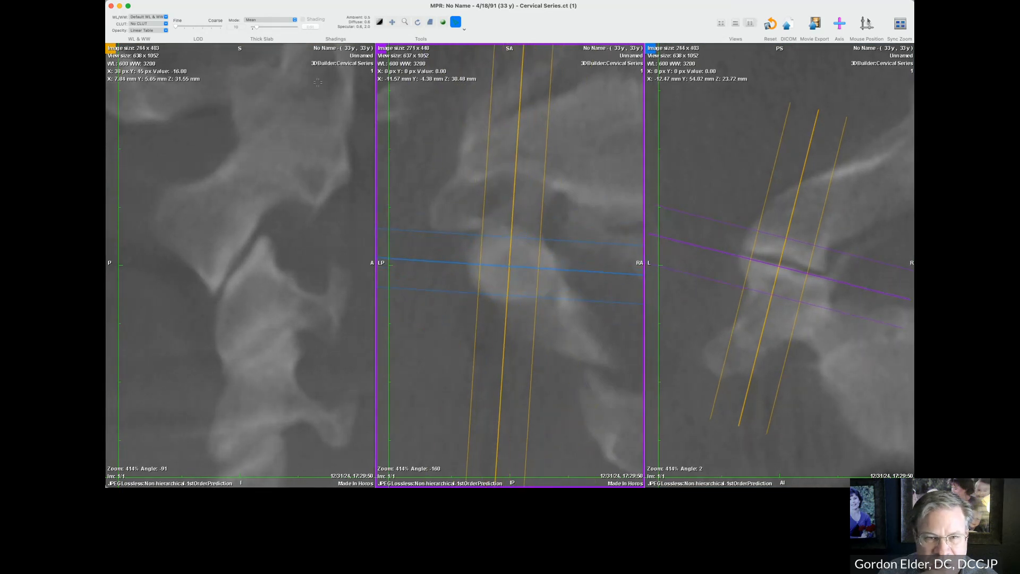
{"action": "left_click", "coordinate": [239, 27]}
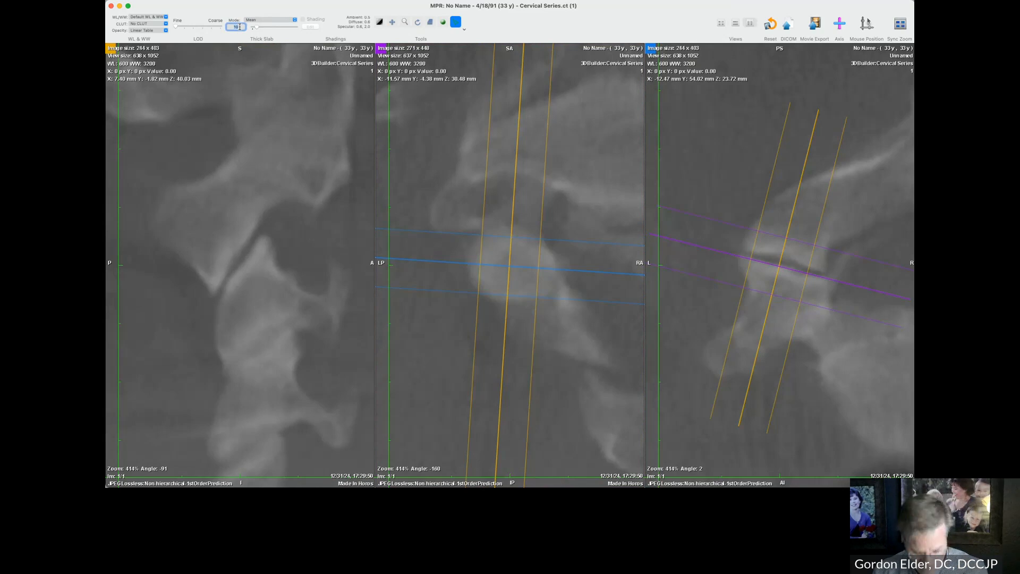
{"action": "type", "text": "3"}
{"action": "key", "text": "Return"}
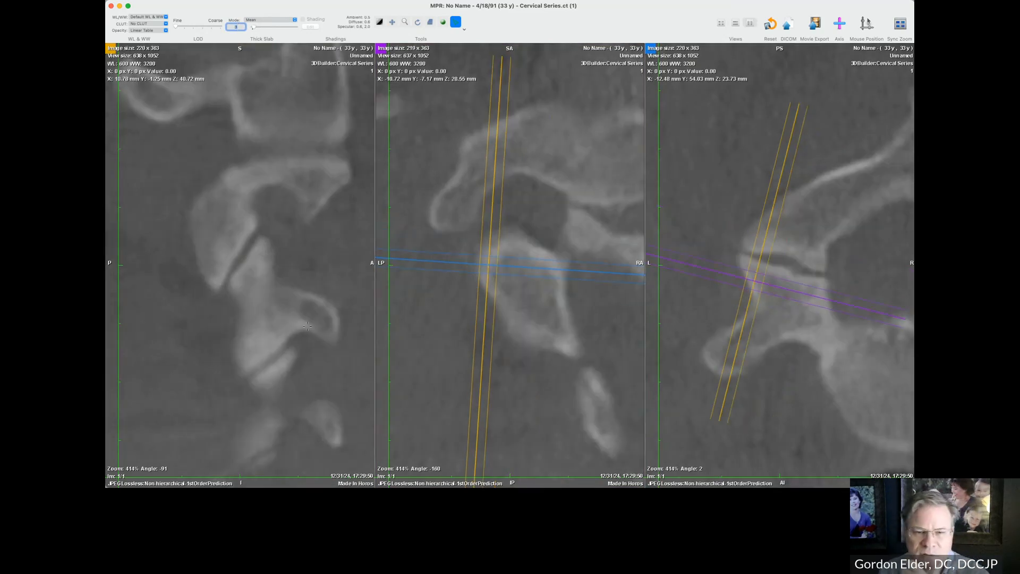
- Examine the C2-C3 facet joint and the facet joint below it across their full width in the thinner oblique sagittal slices
{"action": "scroll", "coordinate": [269, 318], "scroll_direction": "down", "scroll_amount": 7}
{"action": "scroll", "coordinate": [268, 318], "scroll_direction": "up", "scroll_amount": 8}
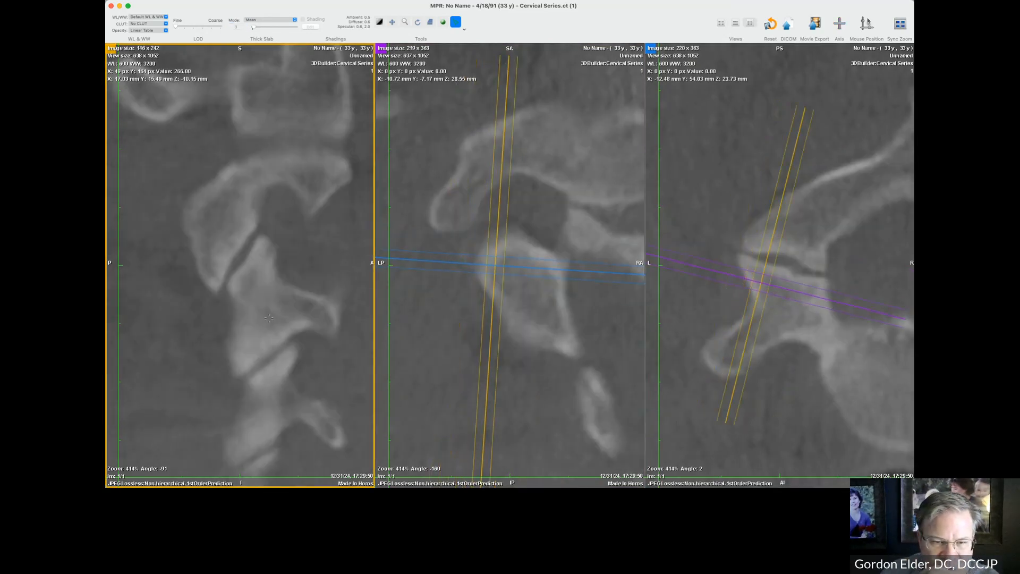
{"action": "scroll", "coordinate": [268, 319], "scroll_direction": "up", "scroll_amount": 5}
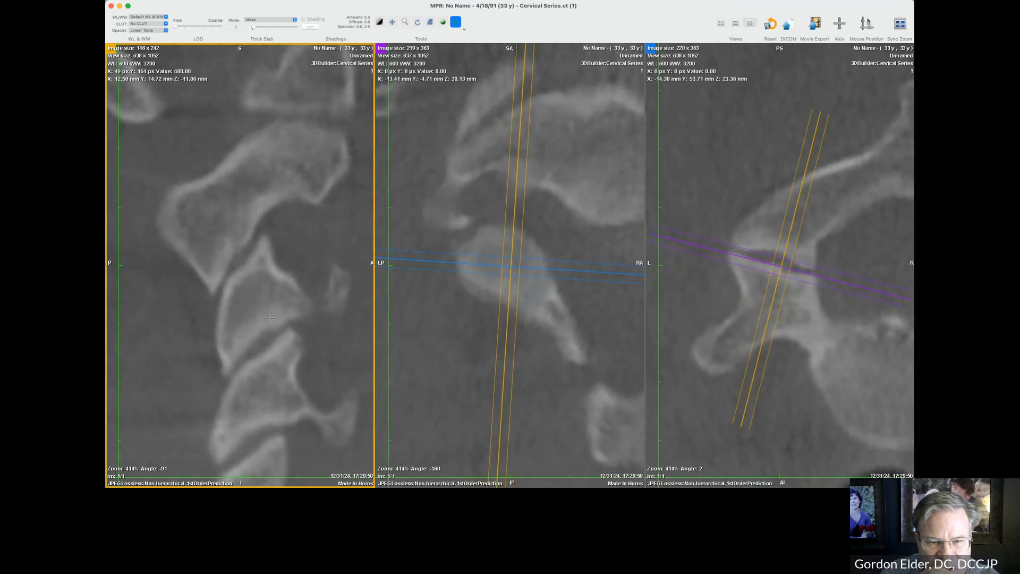
{"action": "scroll", "coordinate": [269, 318], "scroll_direction": "down", "scroll_amount": 3}
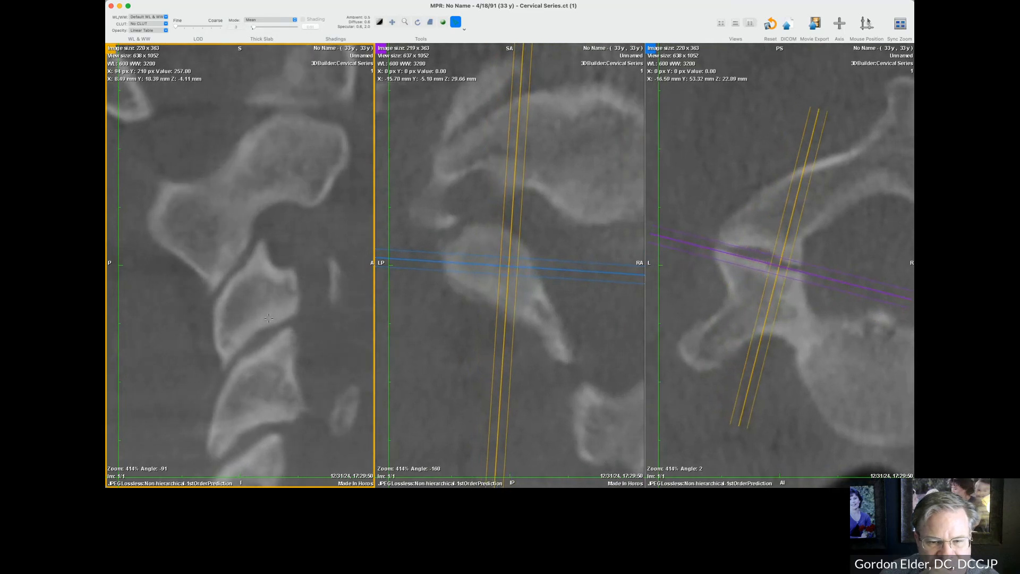
{"action": "scroll", "coordinate": [268, 318], "scroll_direction": "down", "scroll_amount": 4}
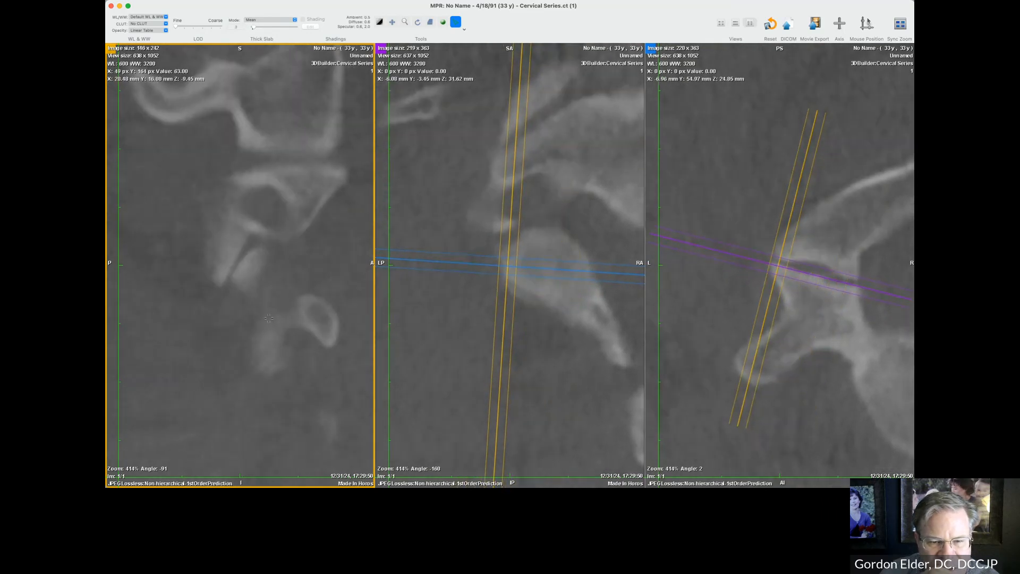
{"action": "scroll", "coordinate": [269, 318], "scroll_direction": "up", "scroll_amount": 5}
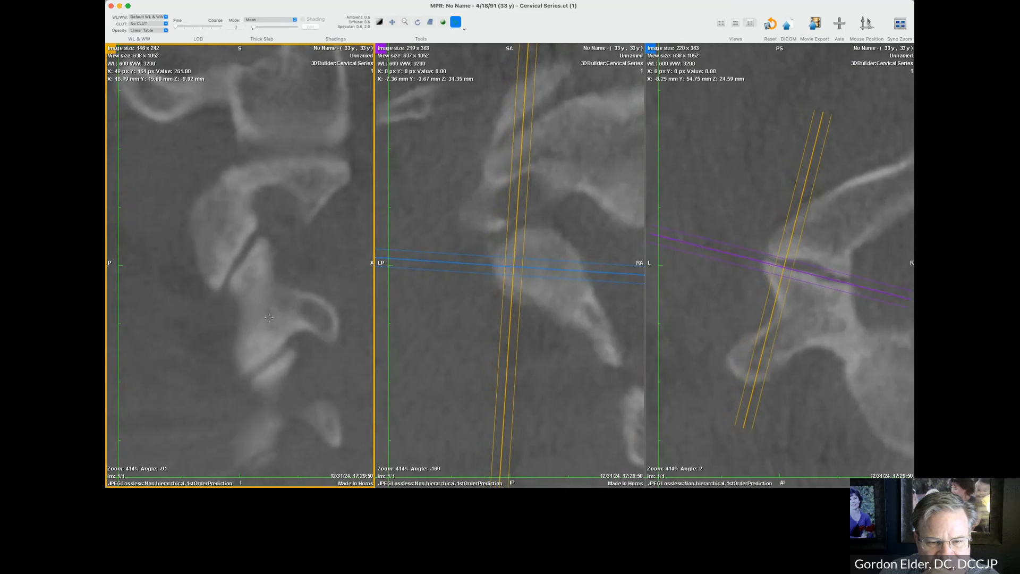
{"action": "scroll", "coordinate": [268, 318], "scroll_direction": "down", "scroll_amount": 3}
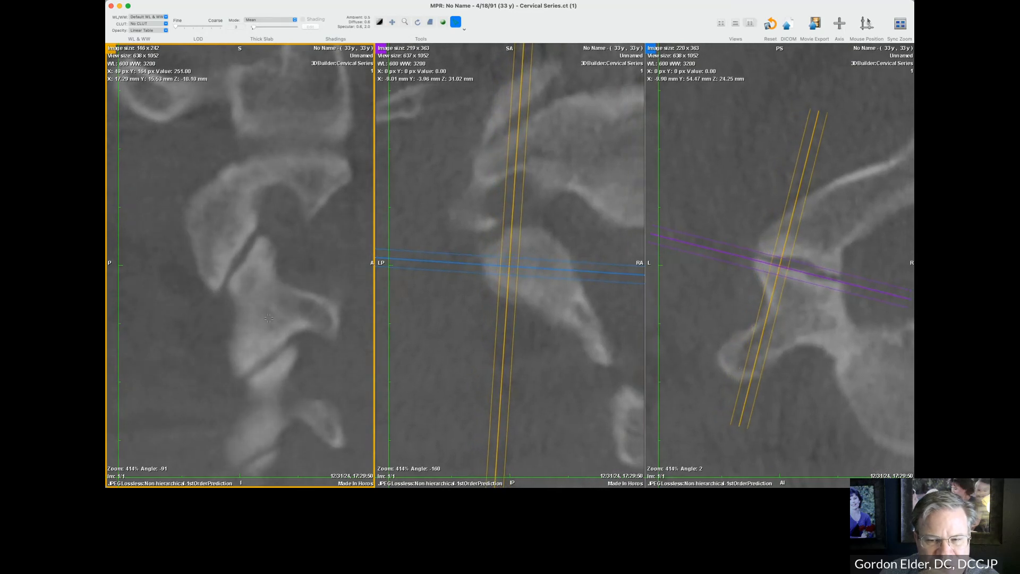
{"action": "scroll", "coordinate": [268, 319], "scroll_direction": "up", "scroll_amount": 3}
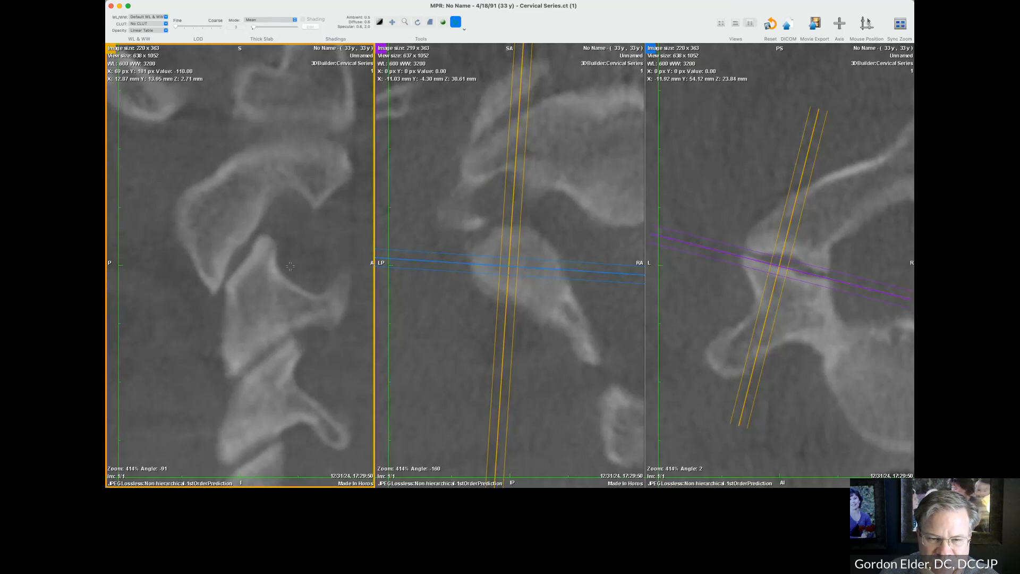
{"action": "scroll", "coordinate": [306, 277], "scroll_direction": "down", "scroll_amount": 5}
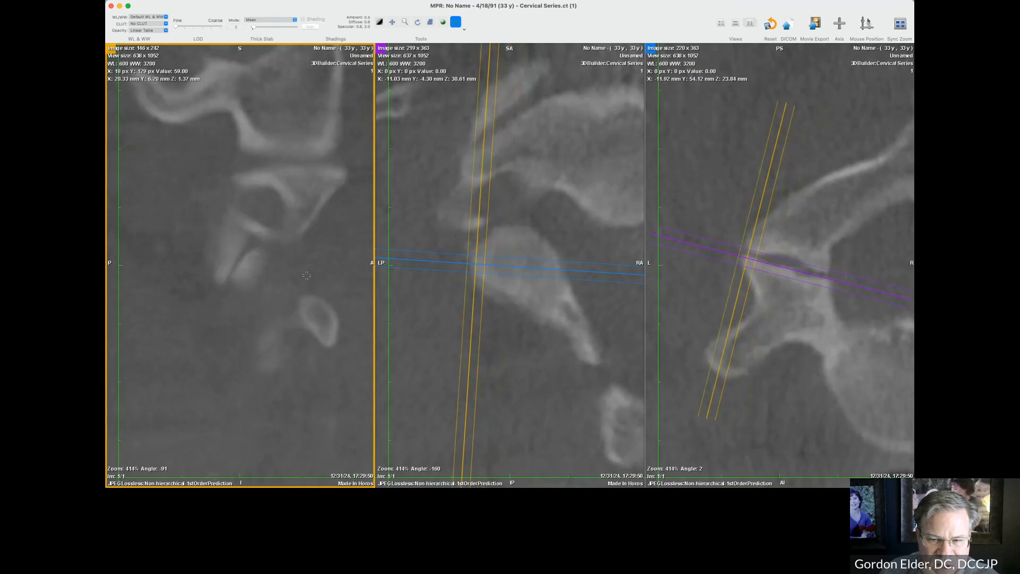
{"action": "scroll", "coordinate": [307, 278], "scroll_direction": "up", "scroll_amount": 8}
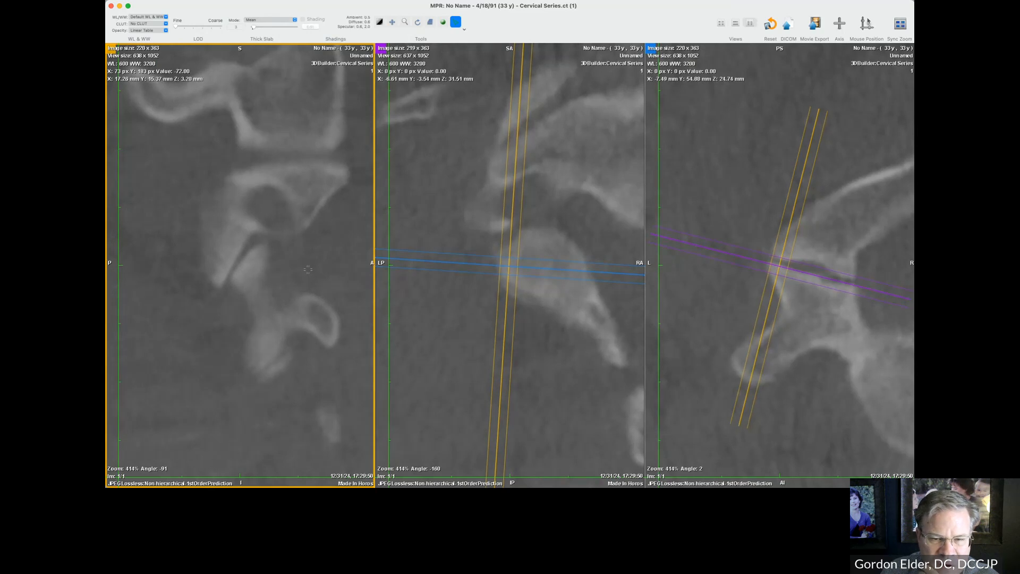
{"action": "scroll", "coordinate": [308, 269], "scroll_direction": "down", "scroll_amount": 10}
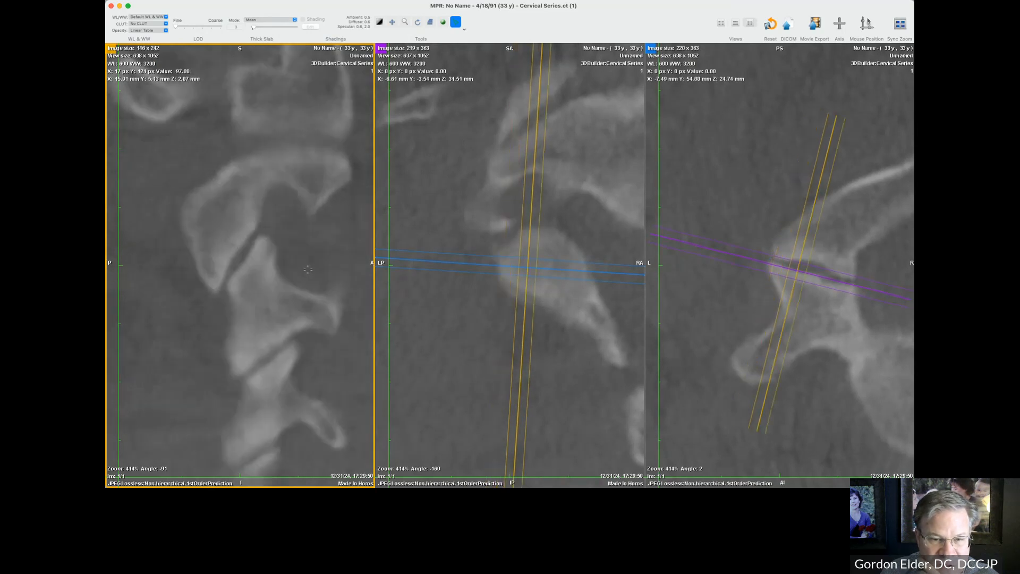
{"action": "scroll", "coordinate": [307, 269], "scroll_direction": "up", "scroll_amount": 5}
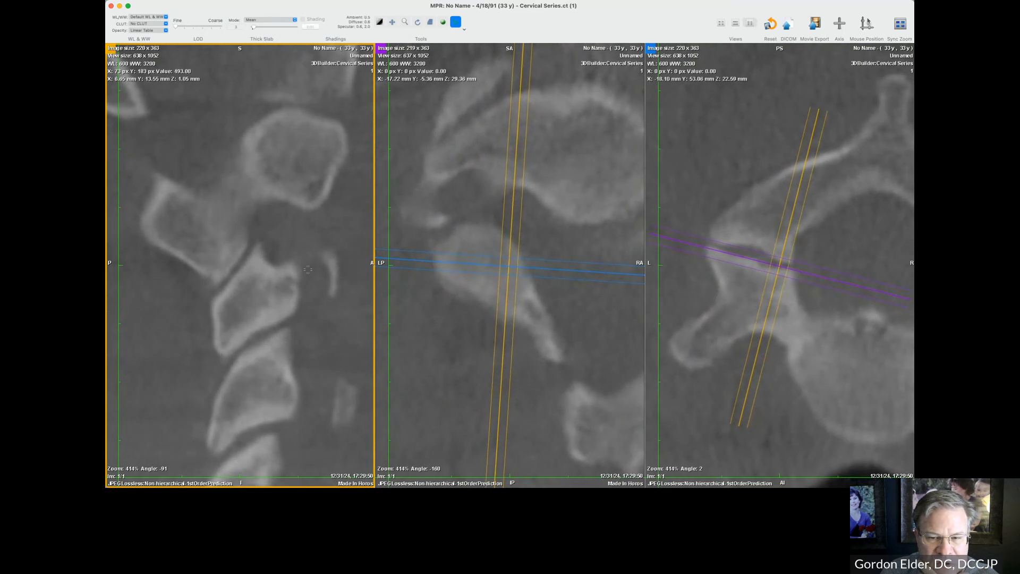
{"action": "scroll", "coordinate": [307, 269], "scroll_direction": "up", "scroll_amount": 7}
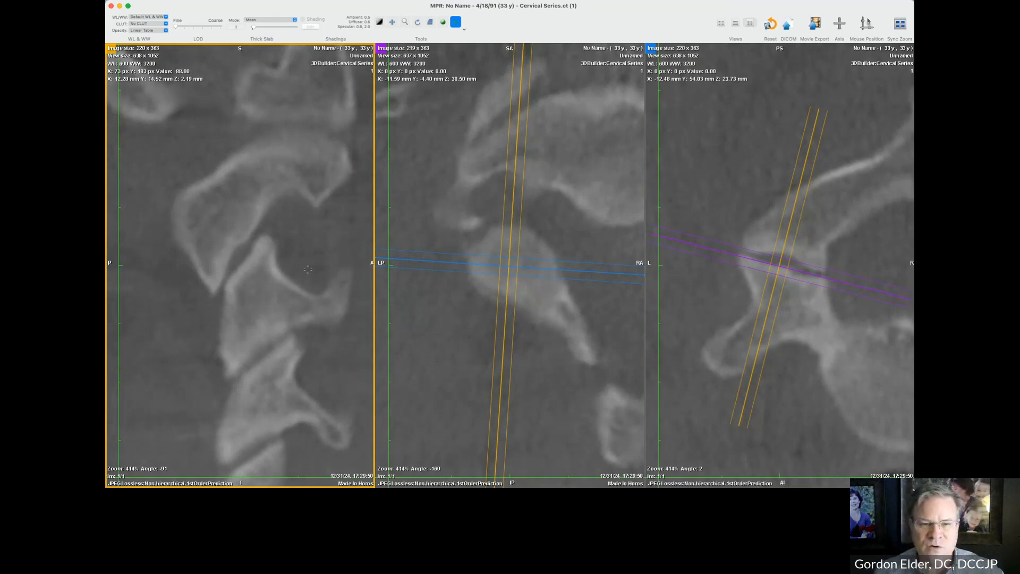
{"action": "scroll", "coordinate": [264, 274], "scroll_direction": "down", "scroll_amount": 6}
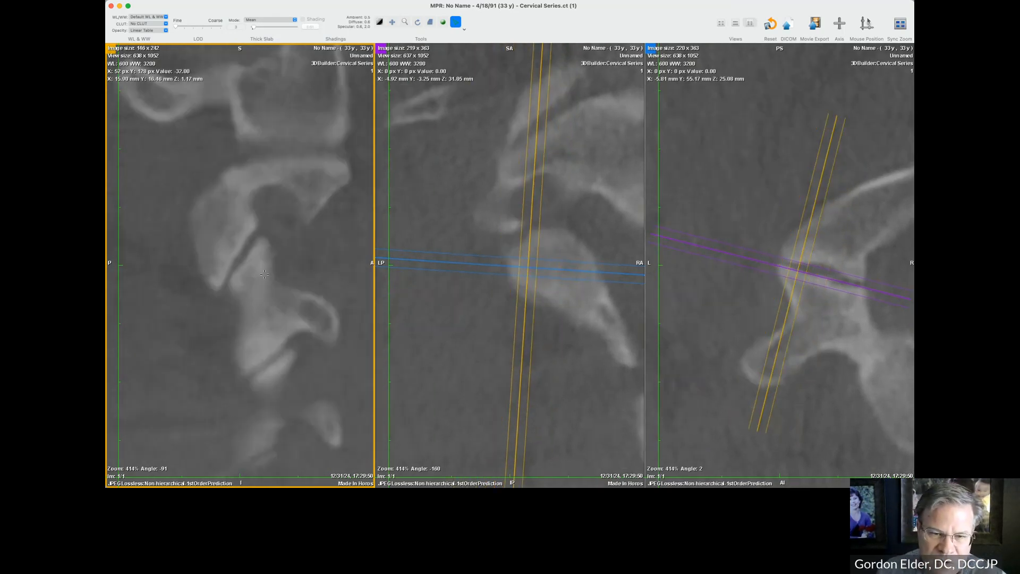
{"action": "scroll", "coordinate": [263, 273], "scroll_direction": "up", "scroll_amount": 6}
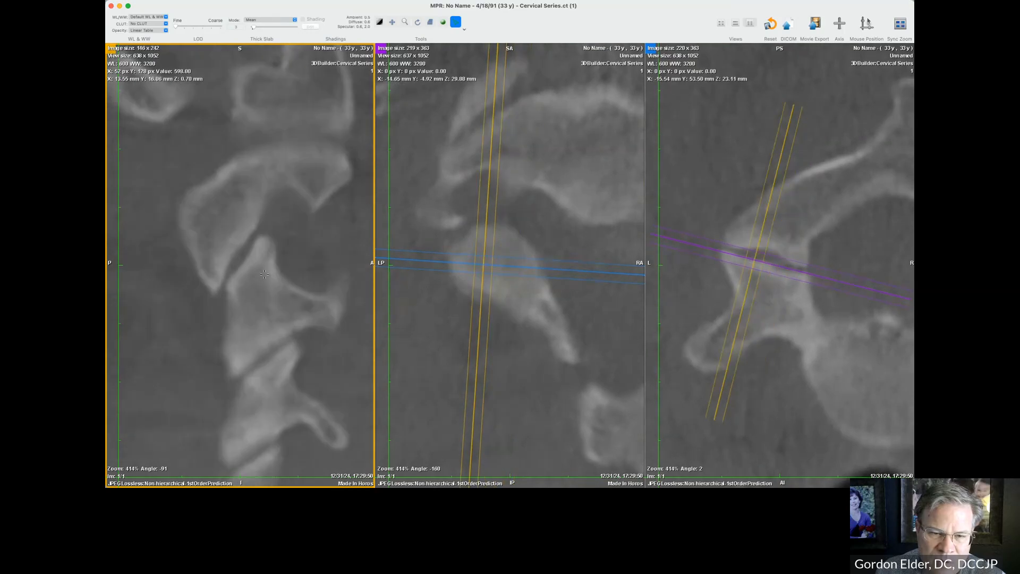
- Rotate the planes in the oblique axial view at the C2-C3 facet joint and examine the facets through the resulting oblique sagittal slices
{"action": "scroll", "coordinate": [264, 274], "scroll_direction": "down", "scroll_amount": 3}
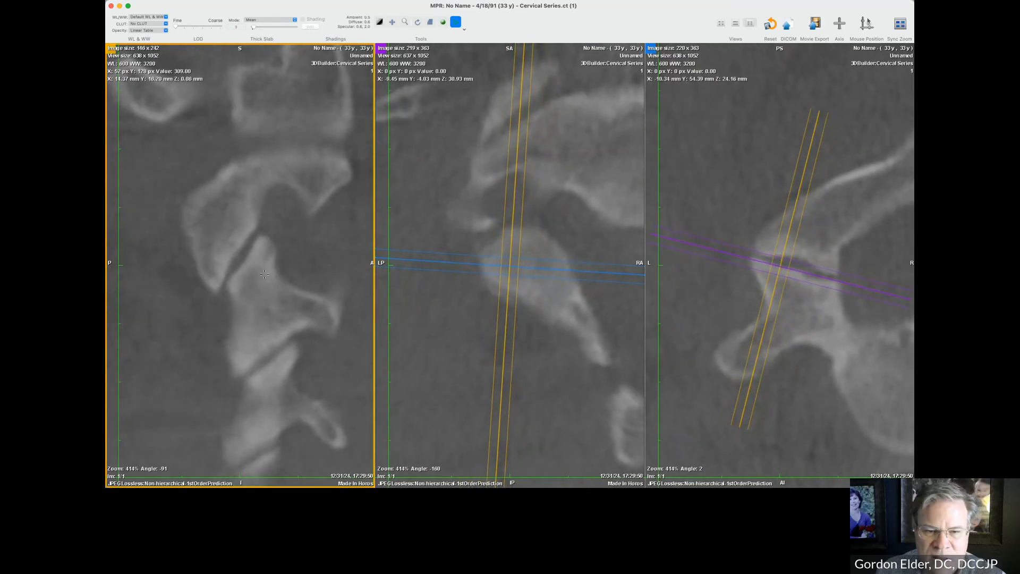
{"action": "scroll", "coordinate": [264, 273], "scroll_direction": "up", "scroll_amount": 1}
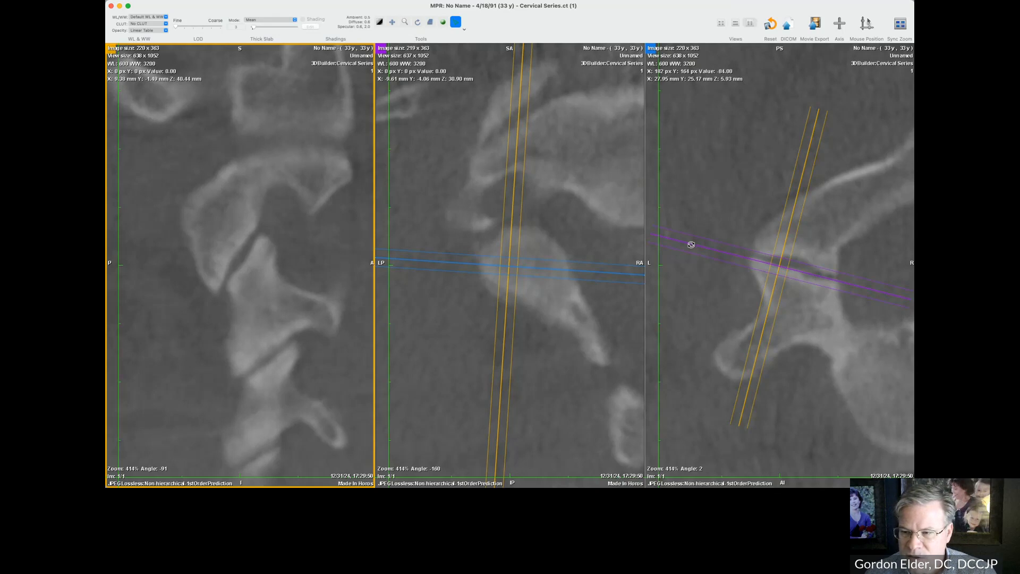
{"action": "left_click_drag", "start_coordinate": [691, 244], "coordinate": [687, 269]}
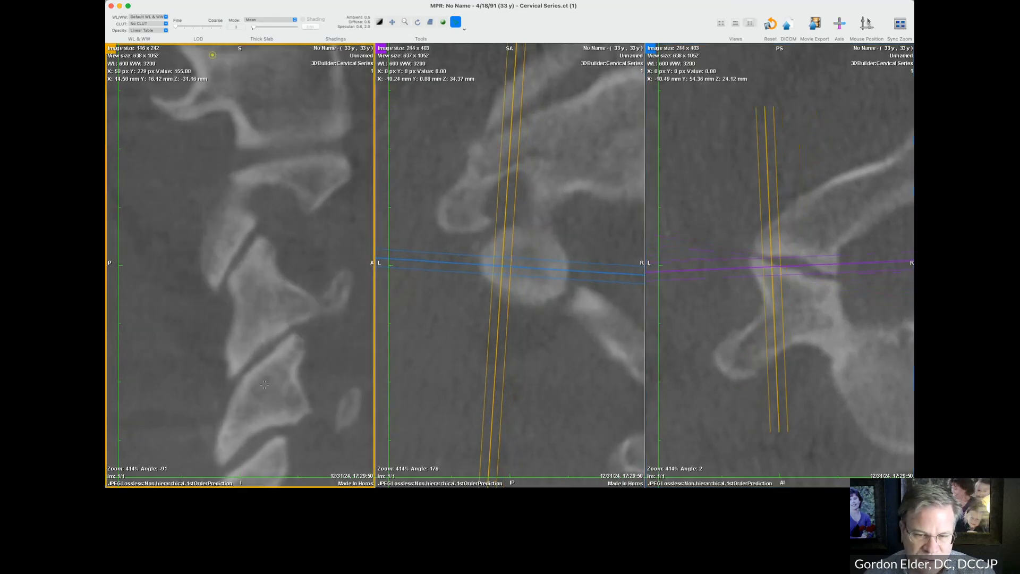
{"action": "scroll", "coordinate": [264, 384], "scroll_direction": "down", "scroll_amount": 10}
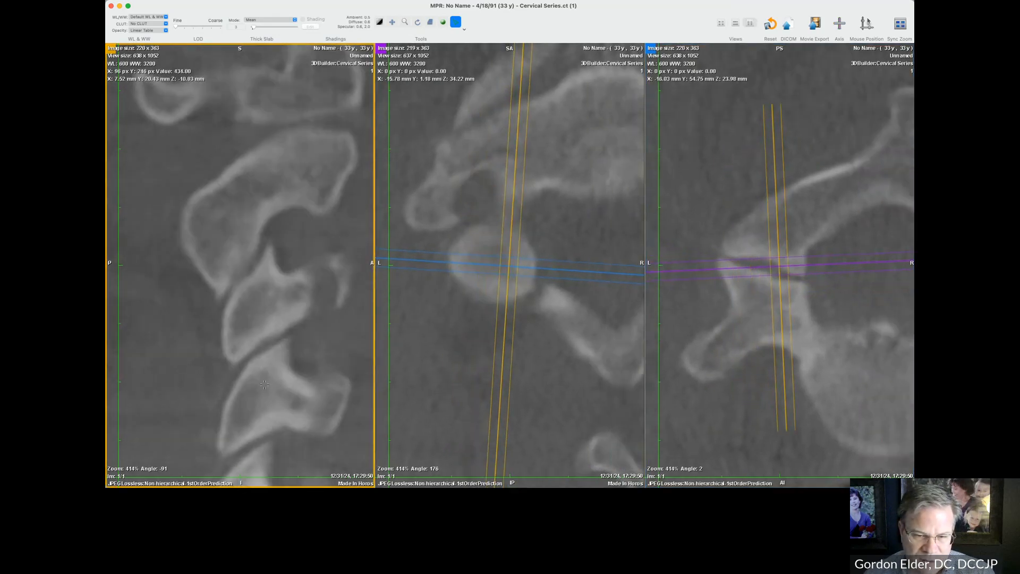
{"action": "scroll", "coordinate": [264, 384], "scroll_direction": "up", "scroll_amount": 10}
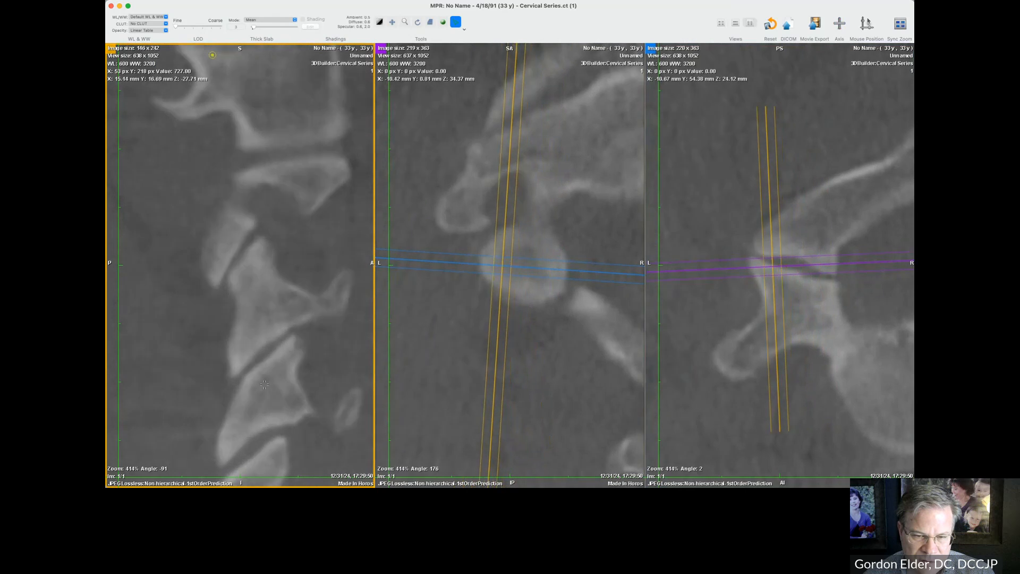
{"action": "scroll", "coordinate": [264, 384], "scroll_direction": "down", "scroll_amount": 5}
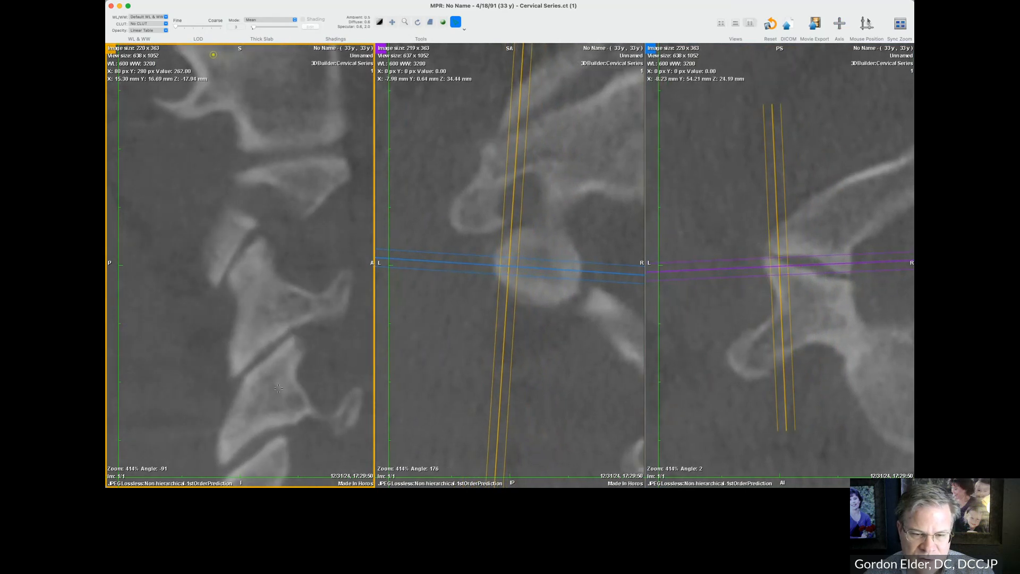
{"action": "scroll", "coordinate": [279, 388], "scroll_direction": "up", "scroll_amount": 1}
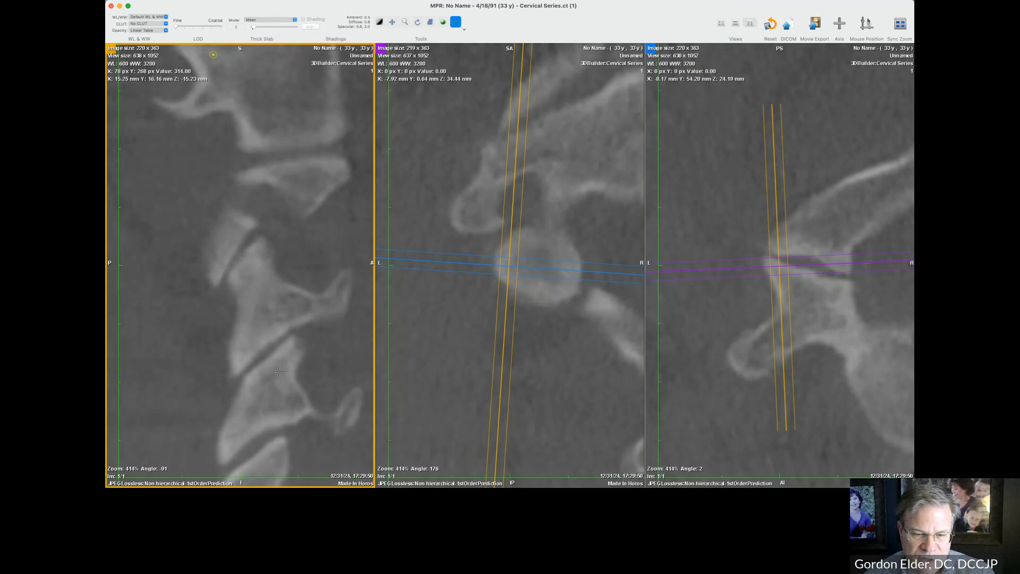
- Shift the planes down from C2-C3 and centre them on the C3-C4 facet joint in all three views
{"action": "left_click", "coordinate": [613, 349]}
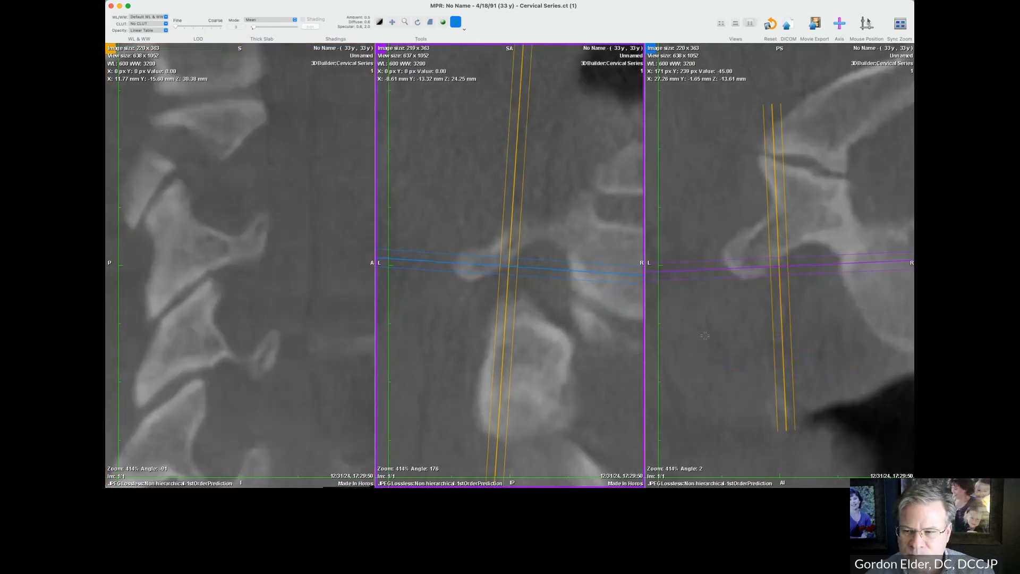
{"action": "scroll", "coordinate": [544, 340], "scroll_direction": "down", "scroll_amount": 5}
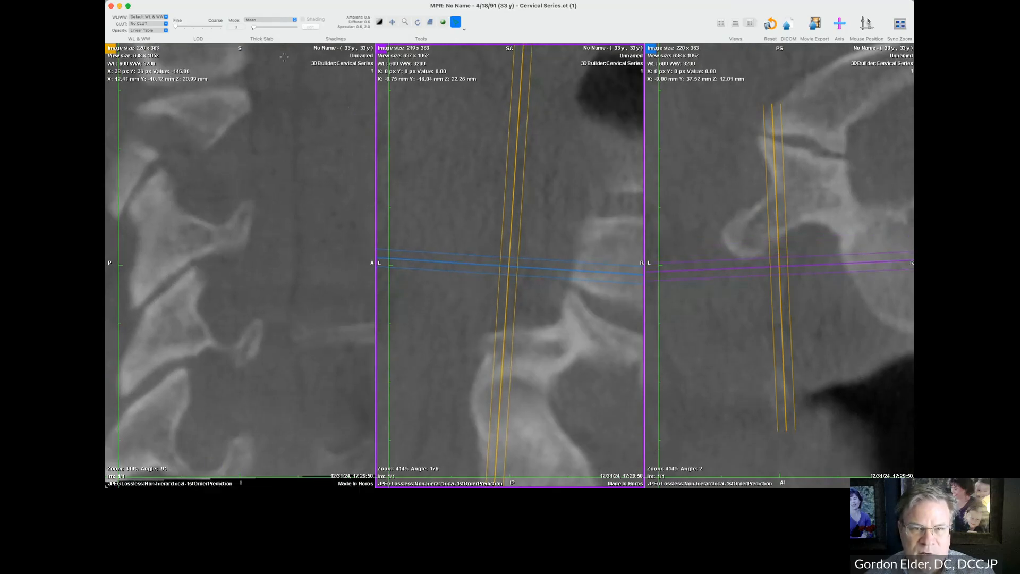
{"action": "left_click", "coordinate": [392, 23]}
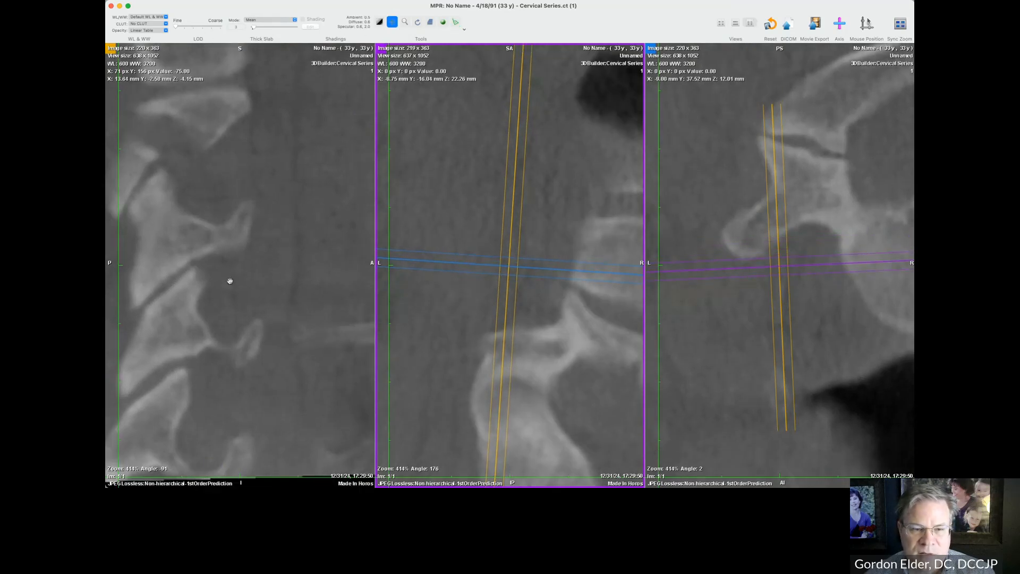
{"action": "left_click_drag", "start_coordinate": [200, 304], "coordinate": [172, 297]}
{"action": "mouse_move", "coordinate": [238, 288]}
{"action": "left_mouse_down"}
{"action": "mouse_move", "coordinate": [164, 298]}
{"action": "mouse_move", "coordinate": [223, 292]}
{"action": "left_mouse_up"}
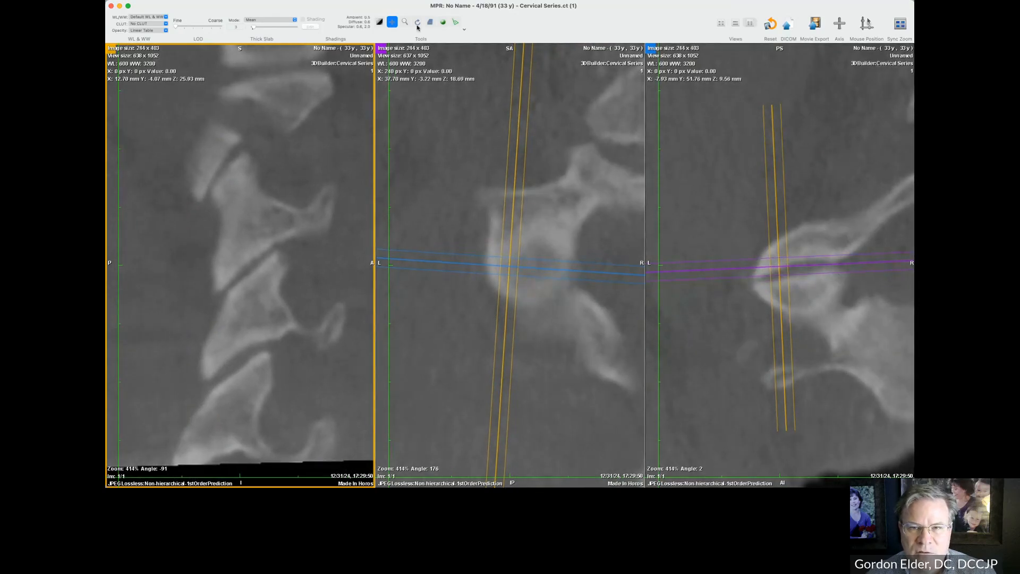
{"action": "left_click", "coordinate": [455, 23]}
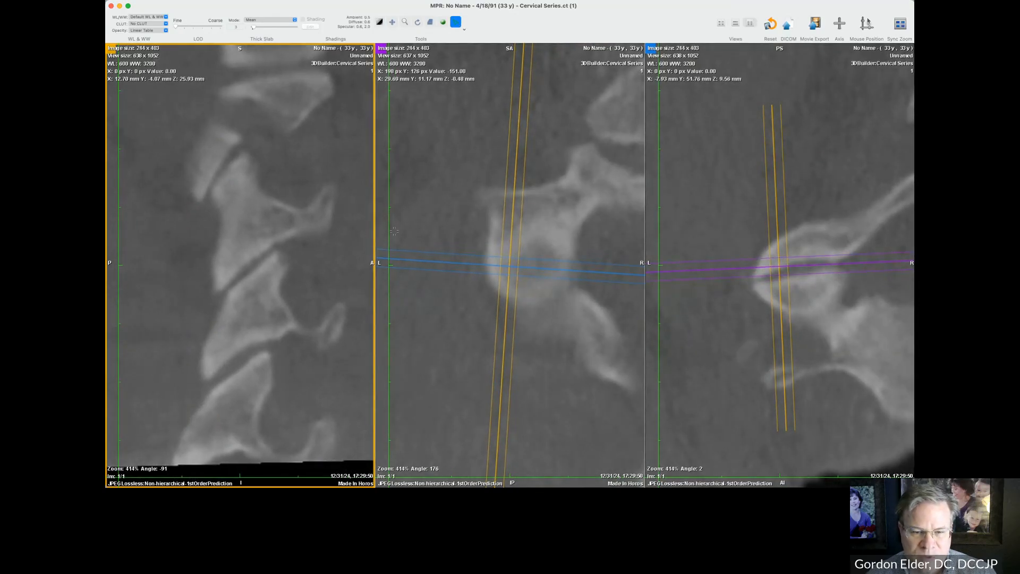
- Examine the C3-C4 facet joint and its neighbours slice by slice in the oblique sagittal view, continuing medially to the vertebral bodies
{"action": "scroll", "coordinate": [281, 327], "scroll_direction": "up", "scroll_amount": 4}
{"action": "scroll", "coordinate": [280, 328], "scroll_direction": "down", "scroll_amount": 8}
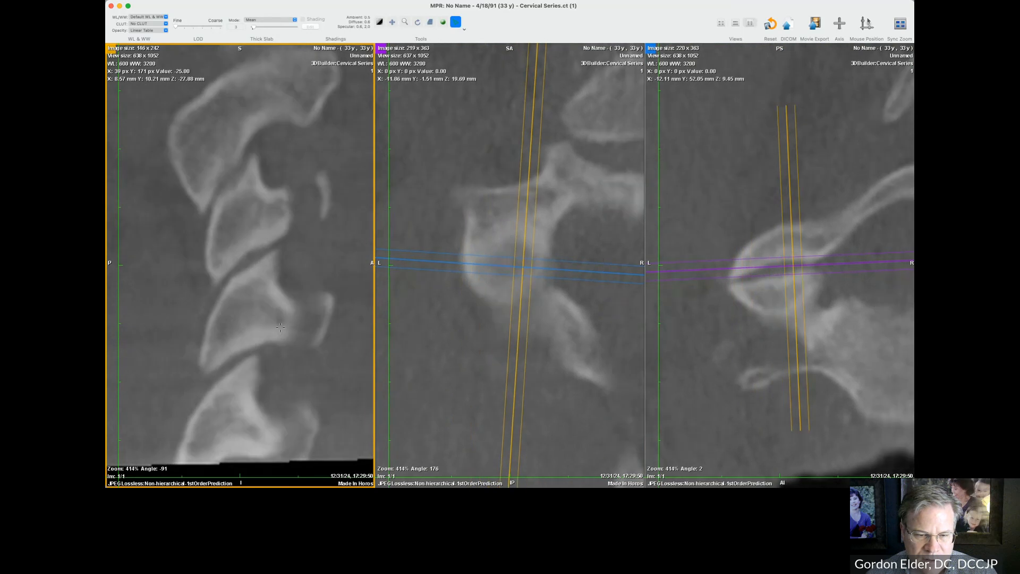
{"action": "scroll", "coordinate": [281, 327], "scroll_direction": "down", "scroll_amount": 5}
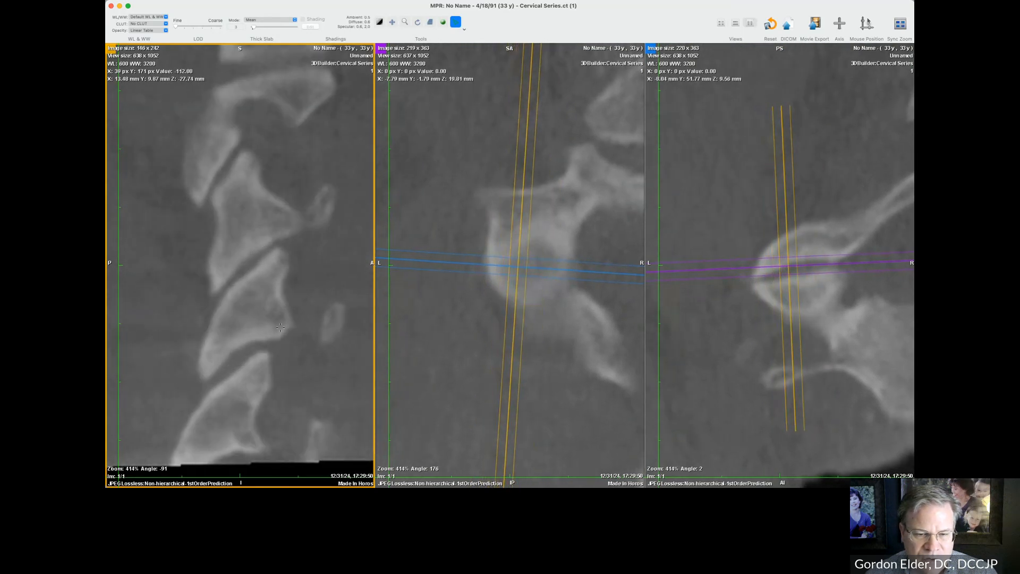
{"action": "scroll", "coordinate": [280, 327], "scroll_direction": "up", "scroll_amount": 2}
{"action": "scroll", "coordinate": [281, 327], "scroll_direction": "up", "scroll_amount": 2}
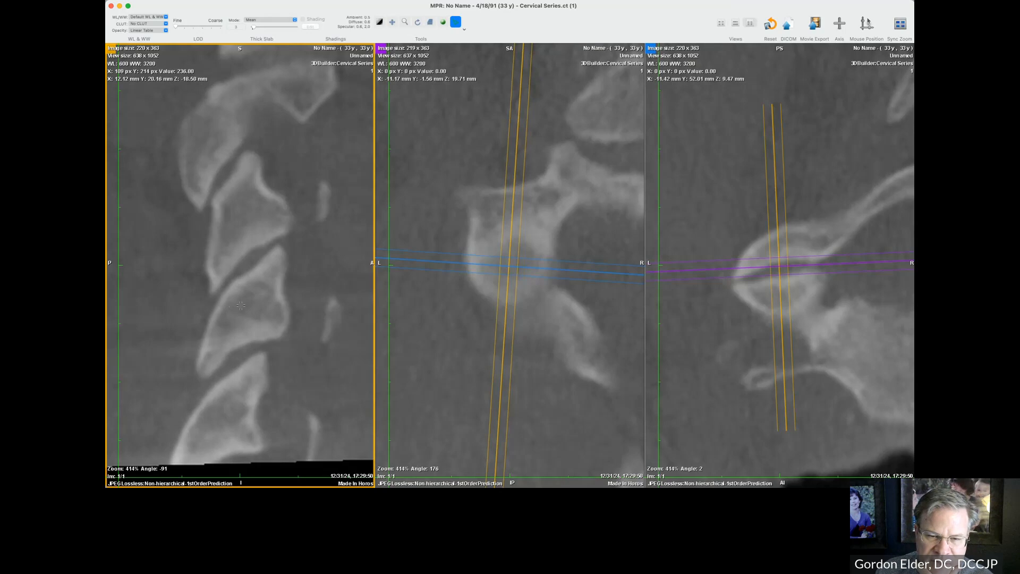
{"action": "scroll", "coordinate": [241, 305], "scroll_direction": "up", "scroll_amount": 10}
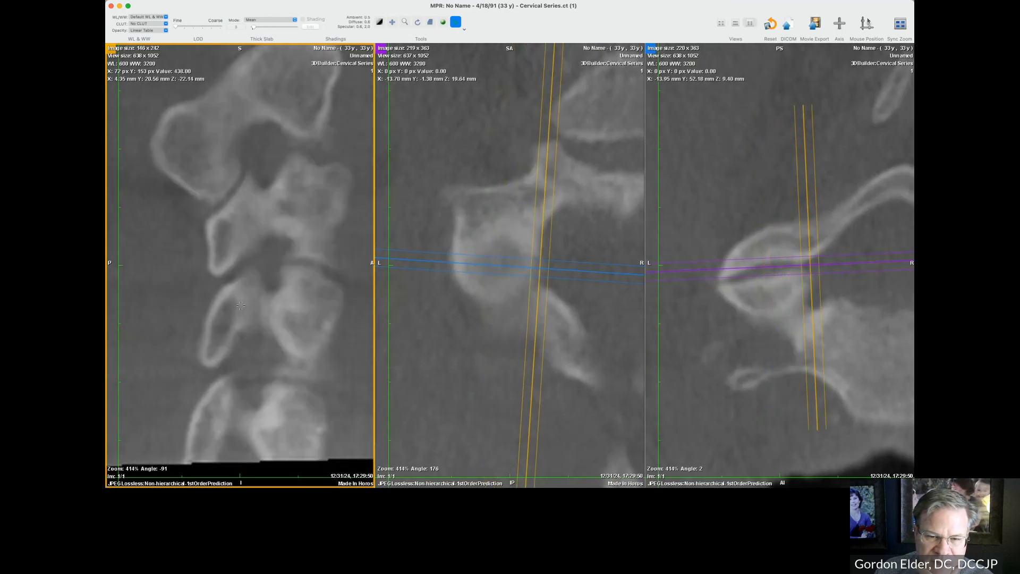
{"action": "scroll", "coordinate": [241, 305], "scroll_direction": "up", "scroll_amount": 9}
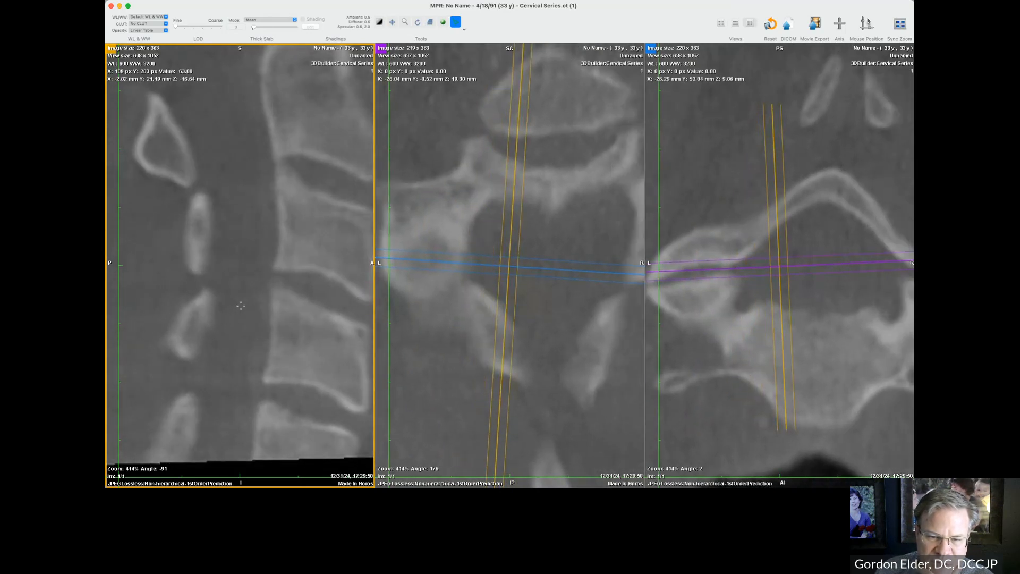
{"action": "scroll", "coordinate": [241, 306], "scroll_direction": "up", "scroll_amount": 2}
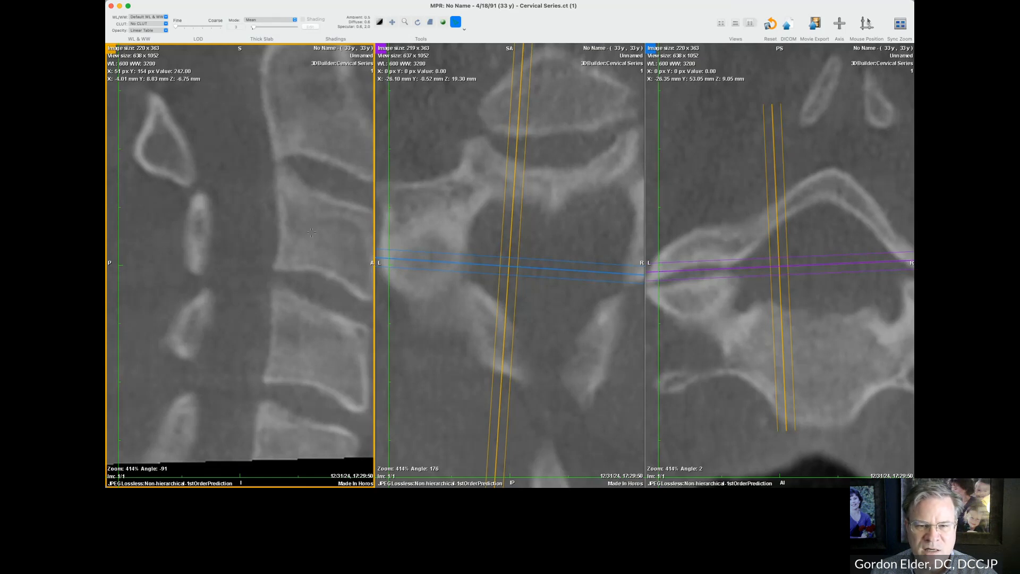
- Bring up the opposite-side facets at a smaller magnification and measure the angle between the C3 superior facet surface and a line running forward across C3
{"action": "scroll", "coordinate": [295, 250], "scroll_direction": "down", "scroll_amount": 10}
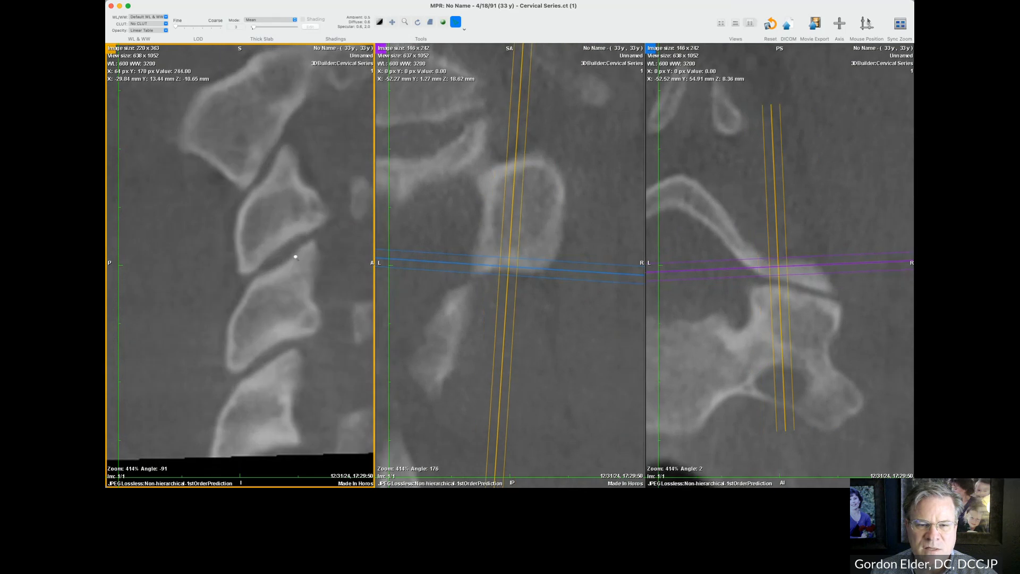
{"action": "right_click_drag", "start_coordinate": [296, 254], "coordinate": [295, 330]}
{"action": "right_click_drag", "start_coordinate": [295, 245], "coordinate": [296, 253]}
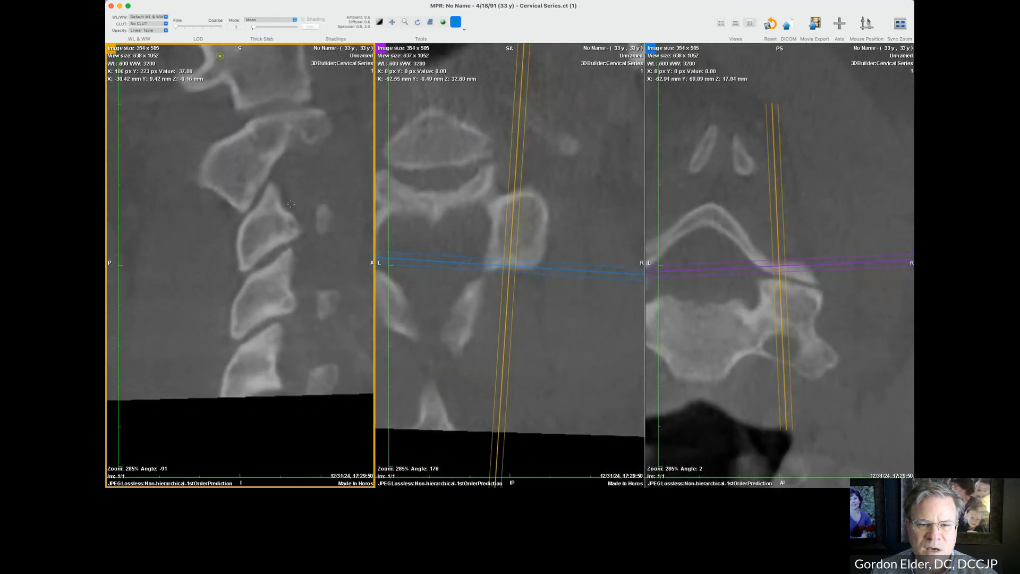
{"action": "left_click_drag", "start_coordinate": [258, 207], "coordinate": [250, 216]}
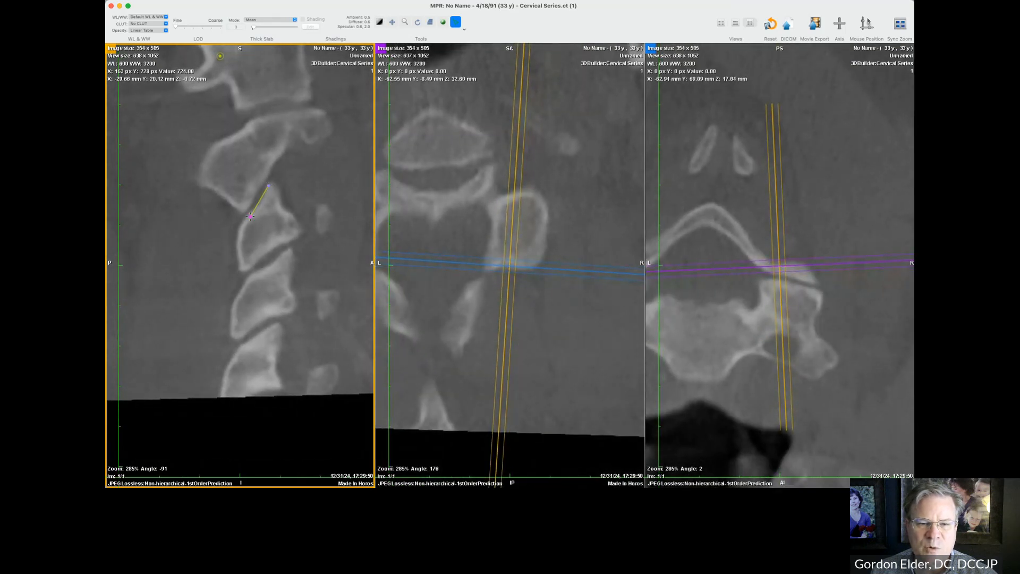
{"action": "left_click_drag", "start_coordinate": [323, 209], "coordinate": [329, 221]}
{"action": "left_click", "coordinate": [311, 222]}
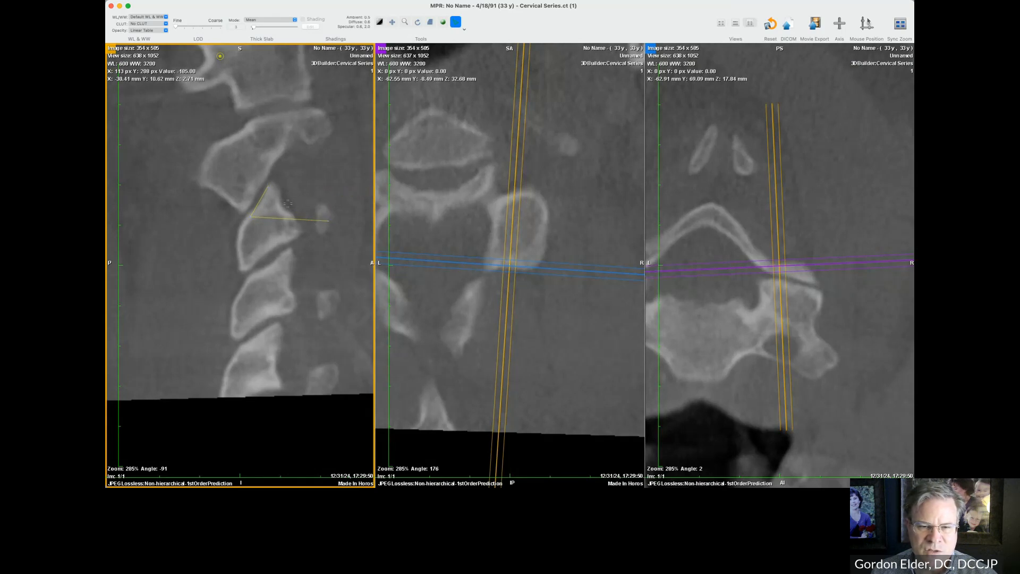
- Centre the planes on the opposite-side C3-C4 facet joint and rotate them in the oblique axial view to follow the joint
{"action": "scroll", "coordinate": [289, 204], "scroll_direction": "up", "scroll_amount": 10}
{"action": "scroll", "coordinate": [289, 205], "scroll_direction": "down", "scroll_amount": 10}
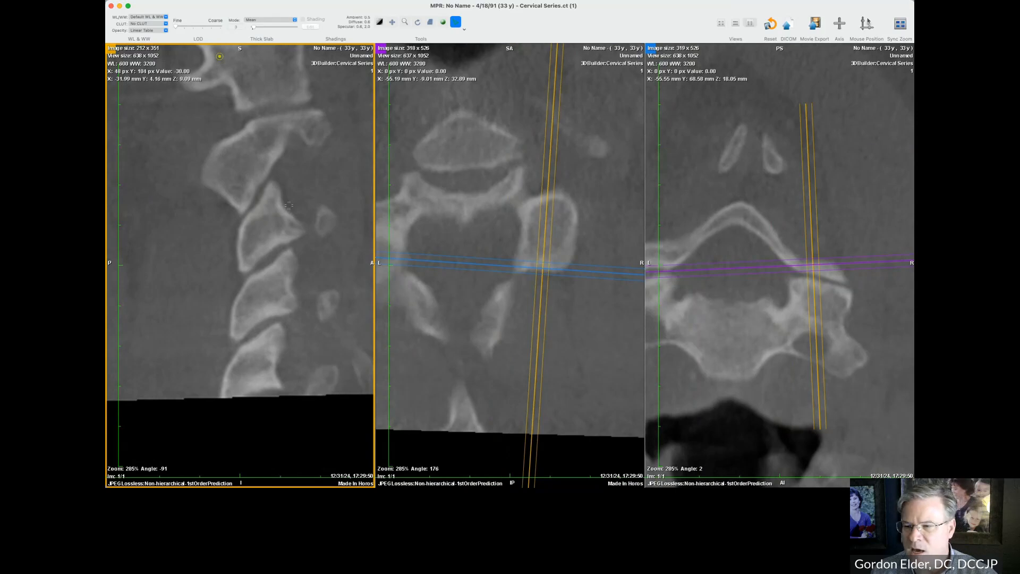
{"action": "left_click_drag", "start_coordinate": [779, 267], "coordinate": [790, 281]}
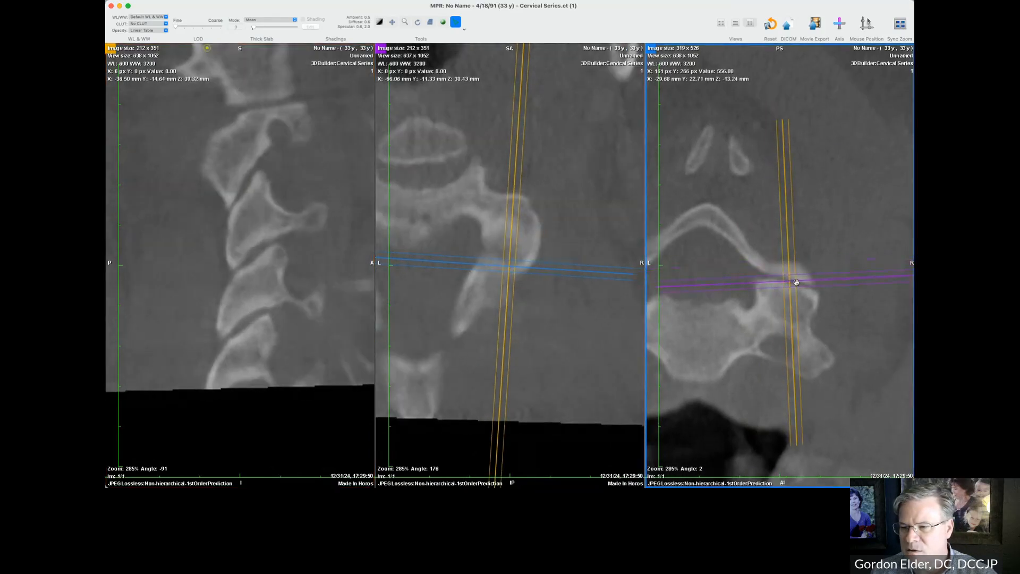
{"action": "left_click_drag", "start_coordinate": [854, 264], "coordinate": [857, 286]}
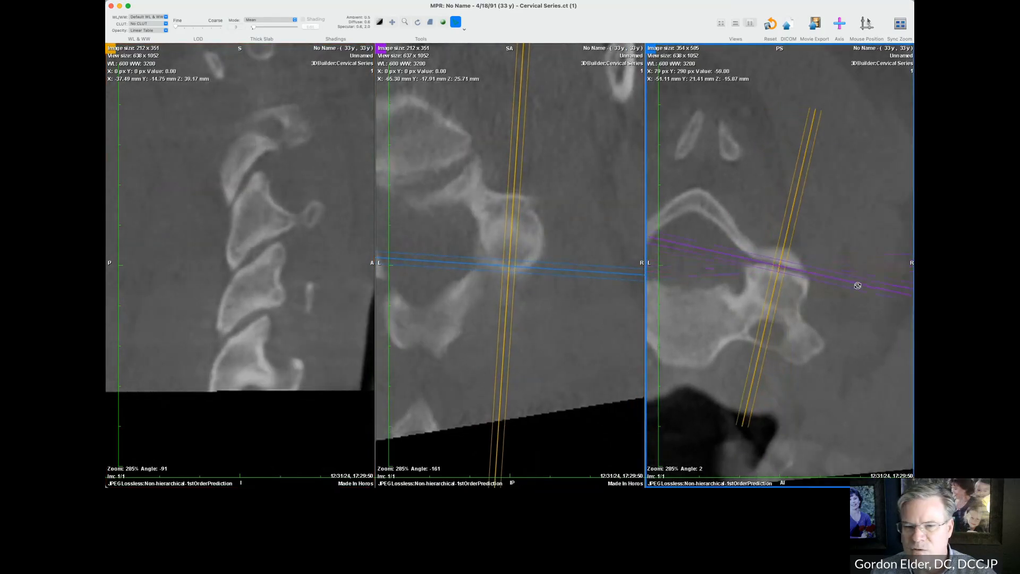
{"action": "left_click", "coordinate": [271, 179]}
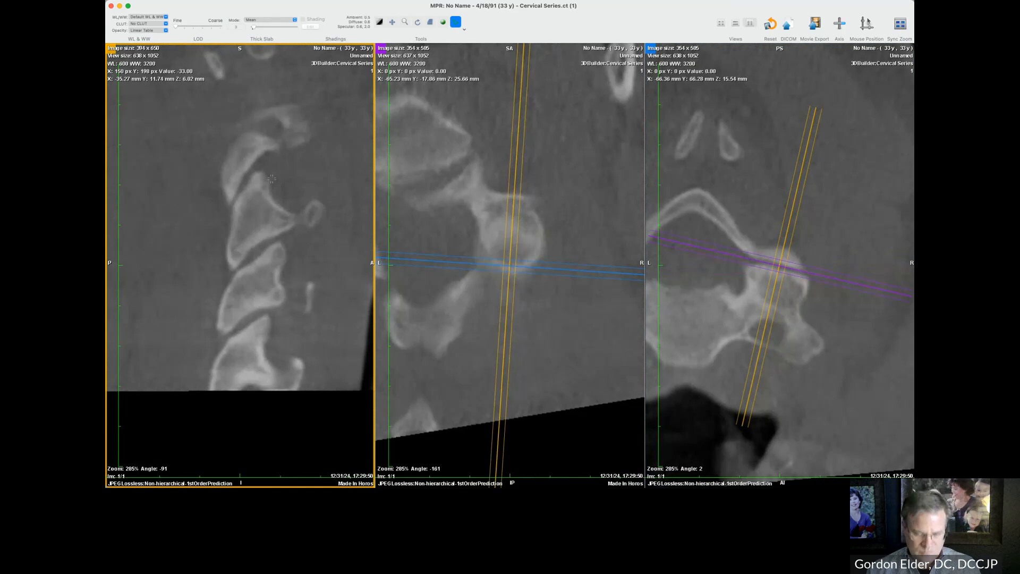
- Show the axes, centre them on the opposite-side C2-C3 facet joint, and rotate the planes in all three views to align with it
{"action": "key", "text": "space"}
{"action": "left_click_drag", "start_coordinate": [240, 266], "coordinate": [246, 186]}
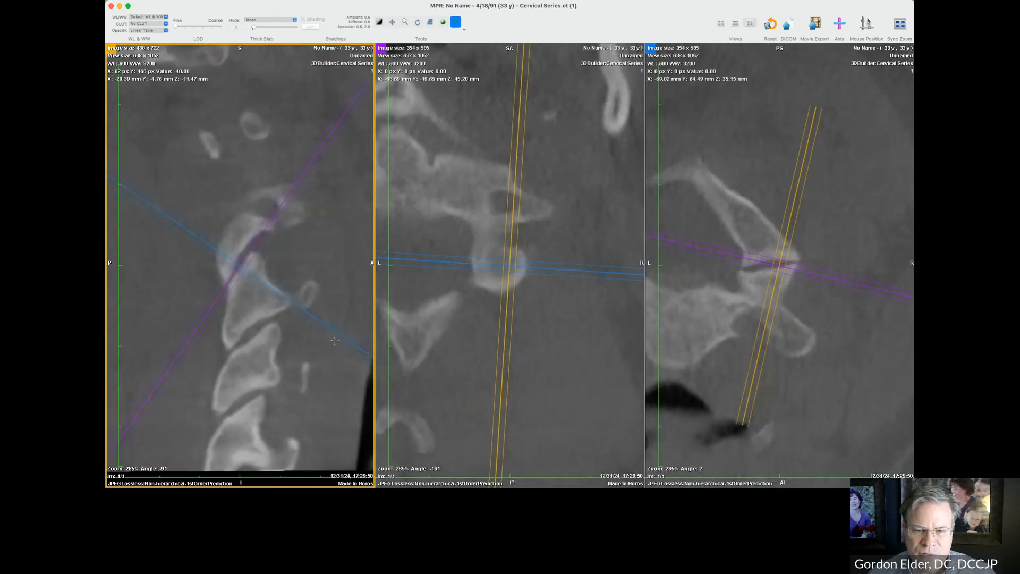
{"action": "left_click_drag", "start_coordinate": [336, 333], "coordinate": [336, 328]}
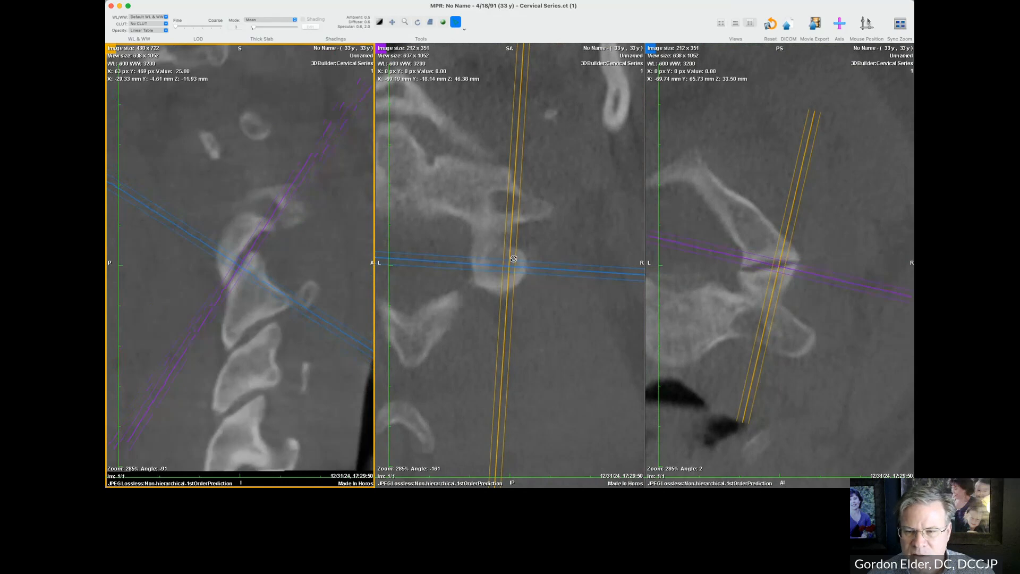
{"action": "left_click", "coordinate": [509, 263]}
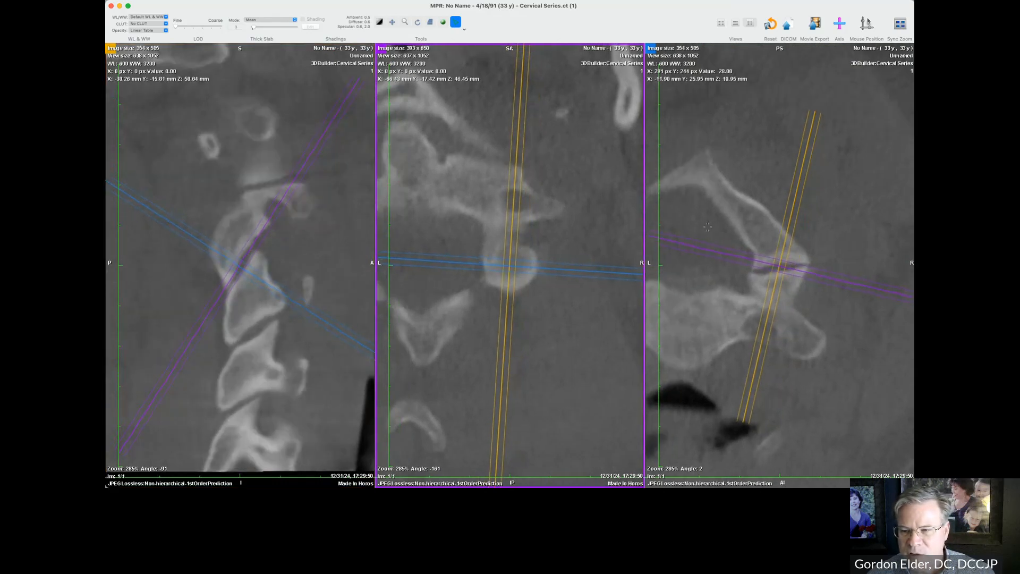
{"action": "left_click_drag", "start_coordinate": [703, 247], "coordinate": [698, 276]}
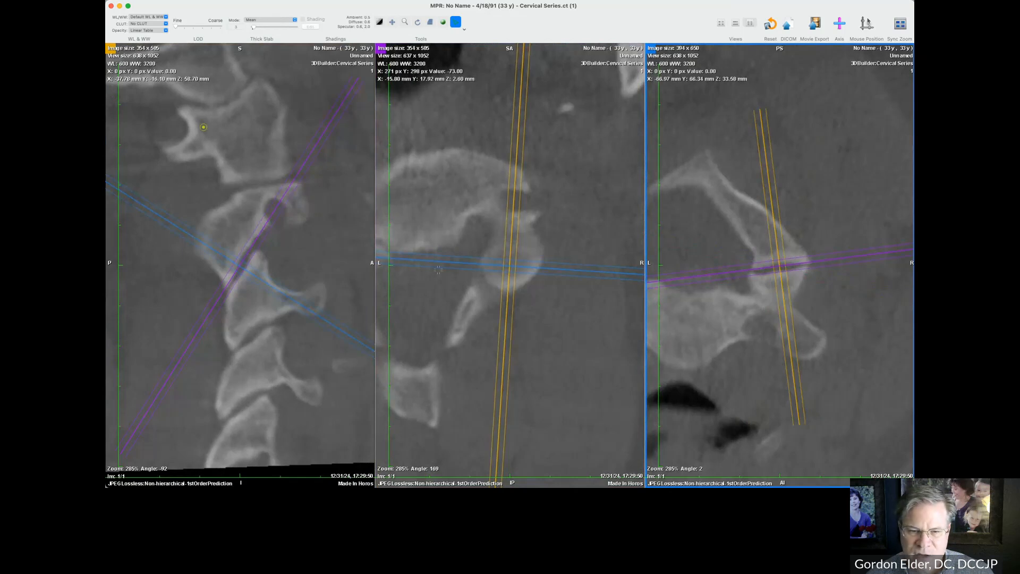
{"action": "left_click_drag", "start_coordinate": [461, 267], "coordinate": [457, 271]}
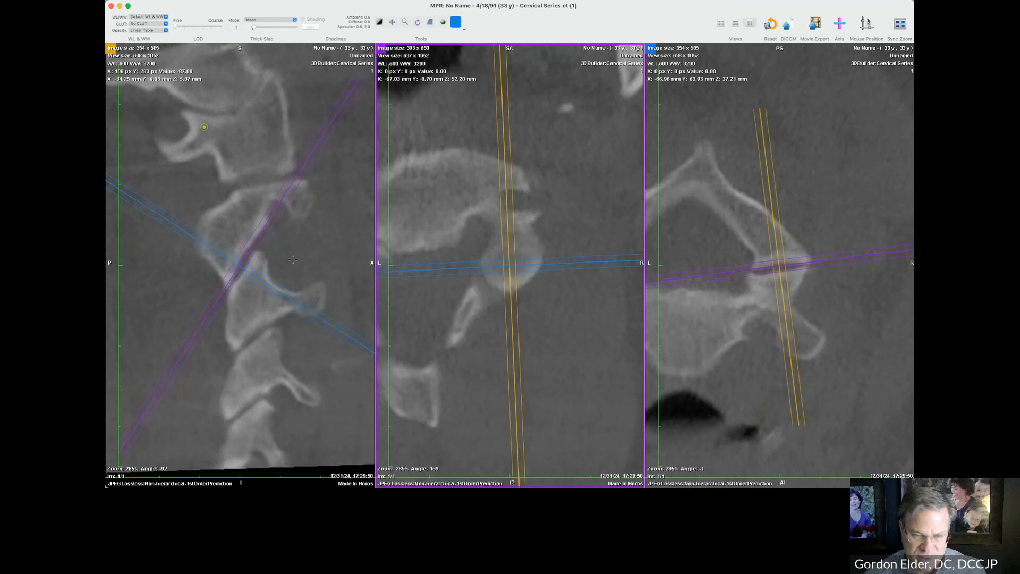
- Hide the axes in the oblique sagittal view and examine the opposite-side C2-C3 facet joint in adjacent slices
{"action": "left_click", "coordinate": [297, 257]}
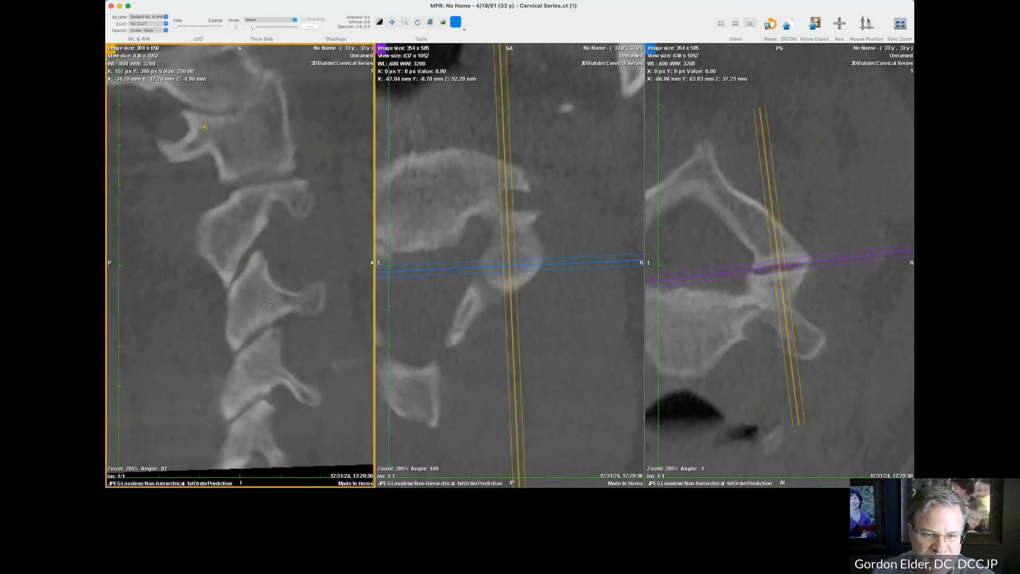
{"action": "scroll", "coordinate": [267, 303], "scroll_direction": "down", "scroll_amount": 8}
{"action": "scroll", "coordinate": [267, 303], "scroll_direction": "up", "scroll_amount": 8}
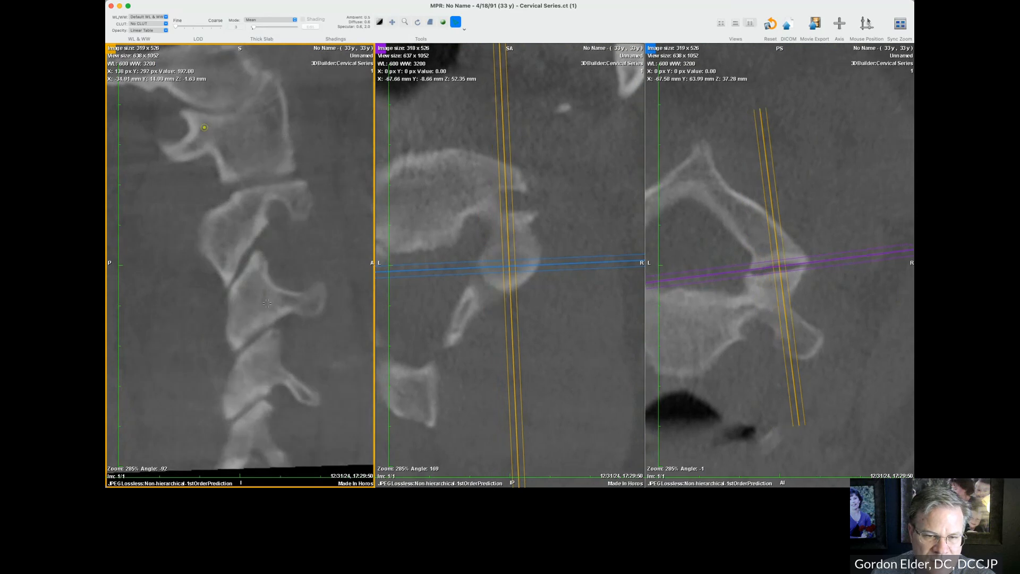
{"action": "scroll", "coordinate": [267, 303], "scroll_direction": "up", "scroll_amount": 6}
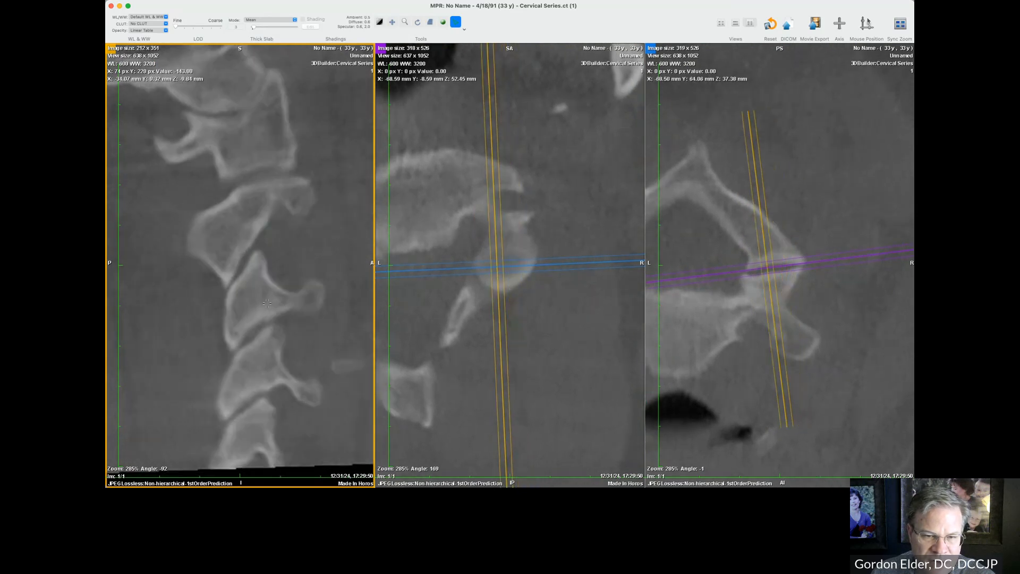
{"action": "scroll", "coordinate": [267, 303], "scroll_direction": "down", "scroll_amount": 3}
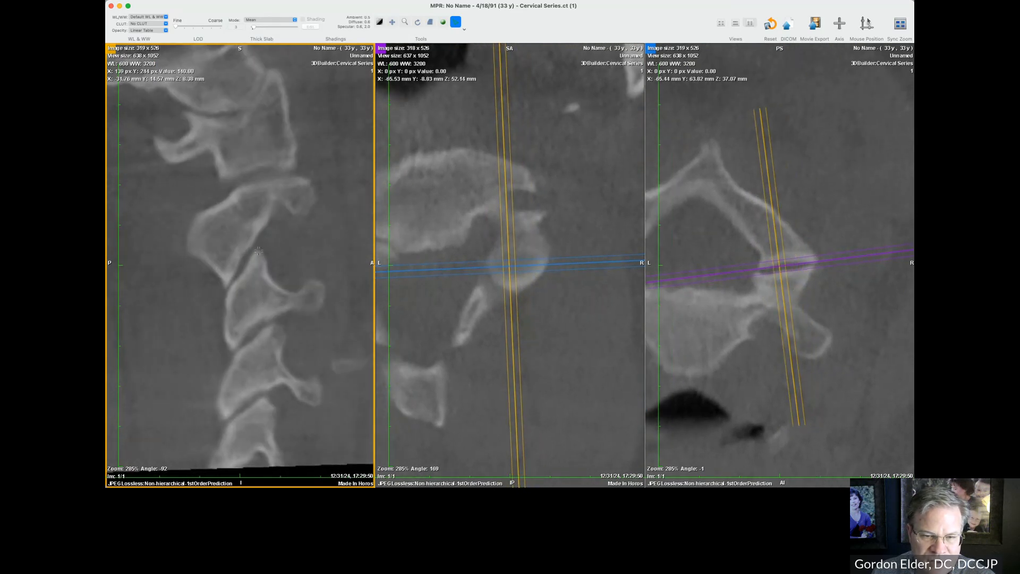
- Examine the oblique sagittal slices from the outer edge of the opposite-side facet column to the vertebral bodies and back
{"action": "scroll", "coordinate": [277, 285], "scroll_direction": "down", "scroll_amount": 4}
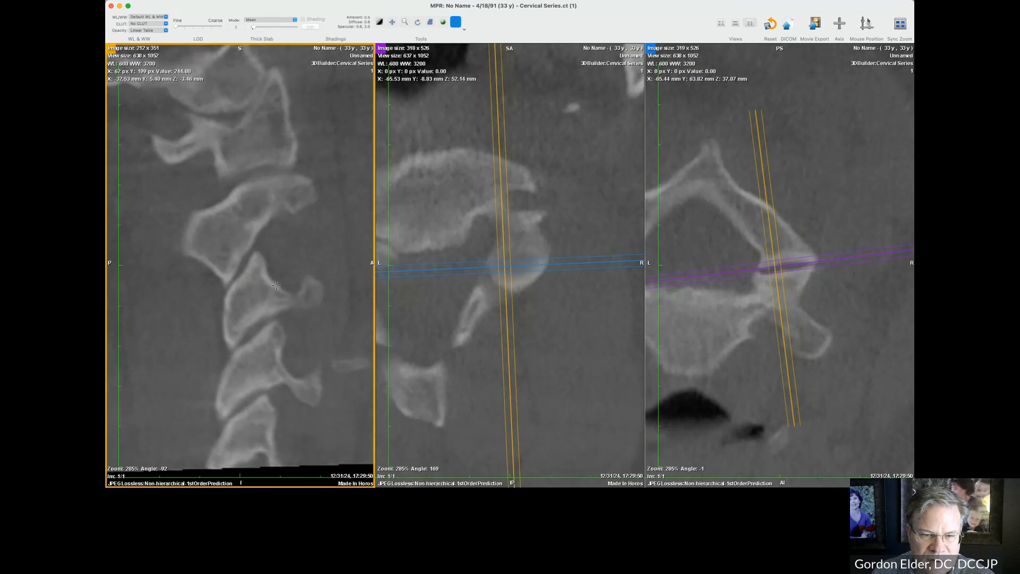
{"action": "scroll", "coordinate": [276, 286], "scroll_direction": "up", "scroll_amount": 5}
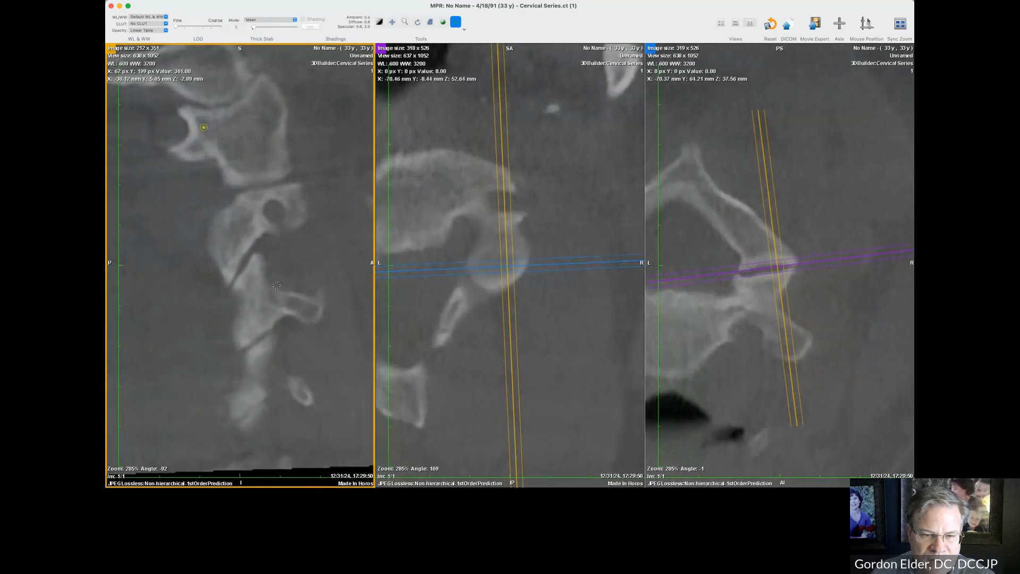
{"action": "scroll", "coordinate": [276, 286], "scroll_direction": "down", "scroll_amount": 5}
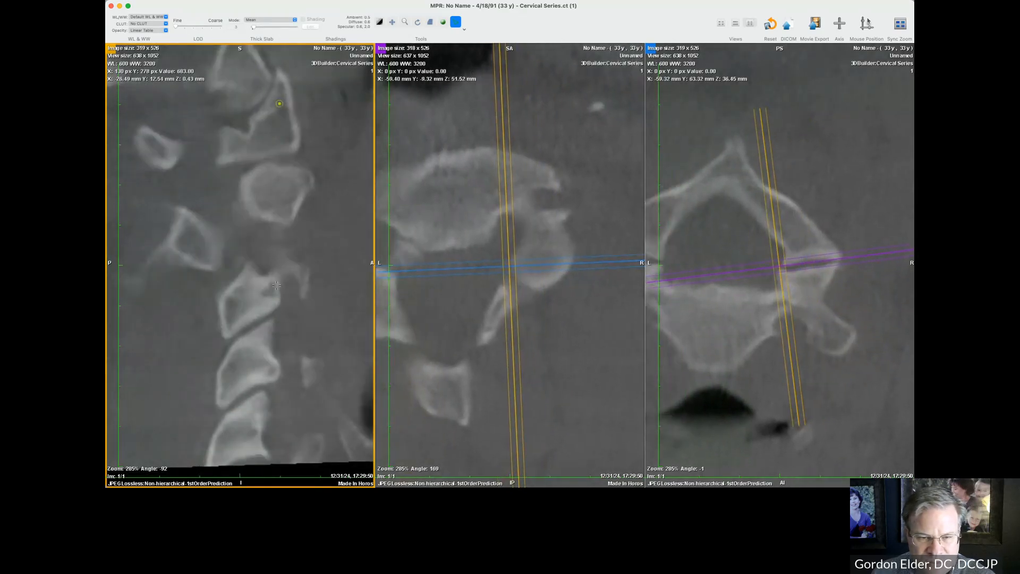
{"action": "scroll", "coordinate": [276, 285], "scroll_direction": "down", "scroll_amount": 2}
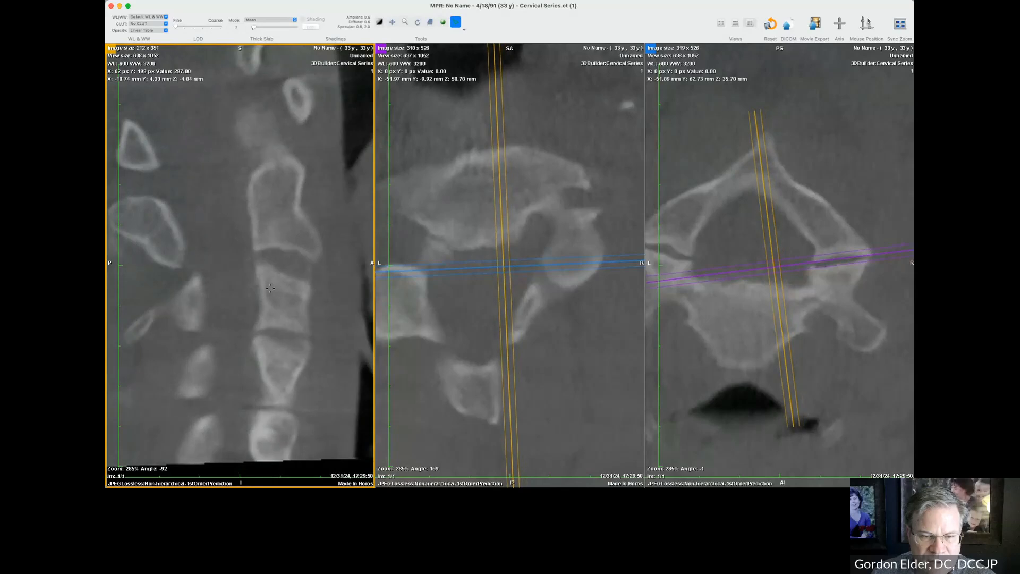
{"action": "scroll", "coordinate": [205, 246], "scroll_direction": "down", "scroll_amount": 5}
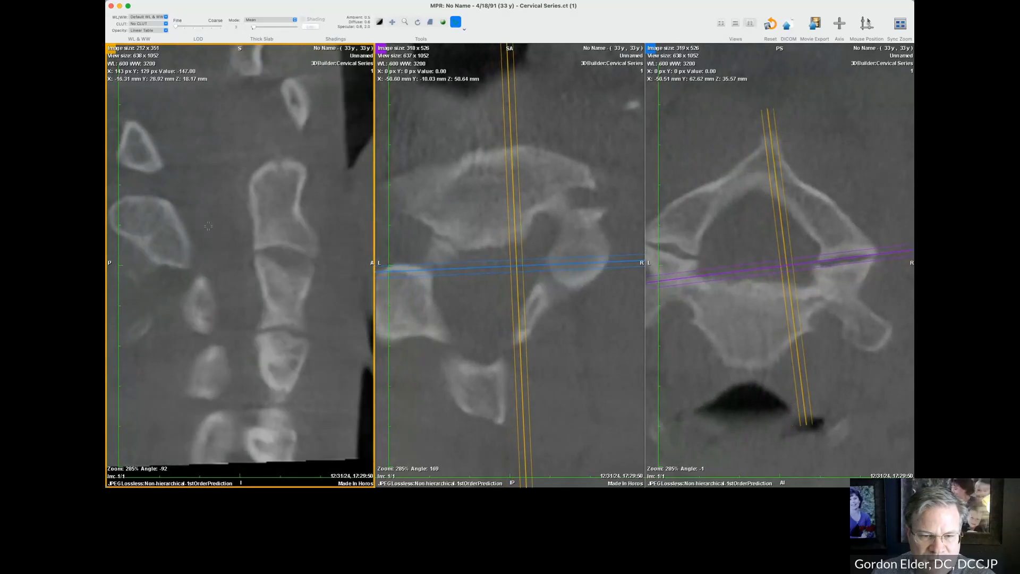
{"action": "scroll", "coordinate": [208, 227], "scroll_direction": "up", "scroll_amount": 4}
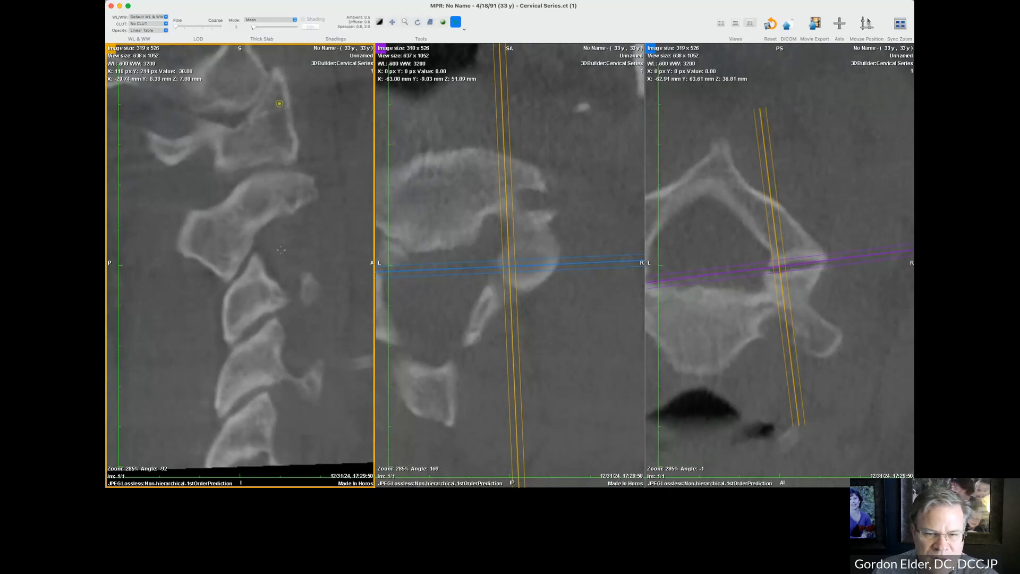
{"action": "scroll", "coordinate": [281, 249], "scroll_direction": "down", "scroll_amount": 10}
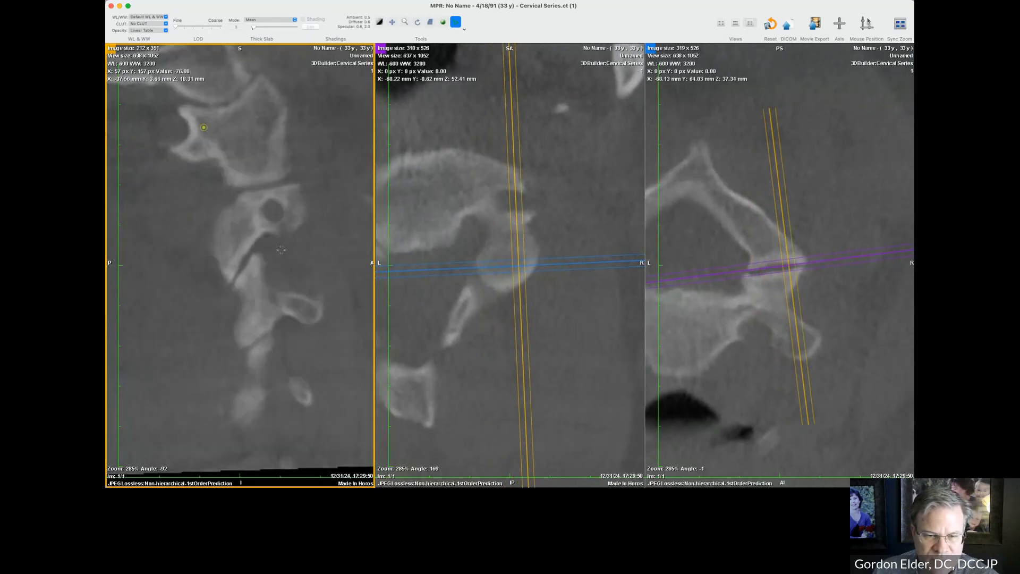
{"action": "scroll", "coordinate": [281, 249], "scroll_direction": "up", "scroll_amount": 8}
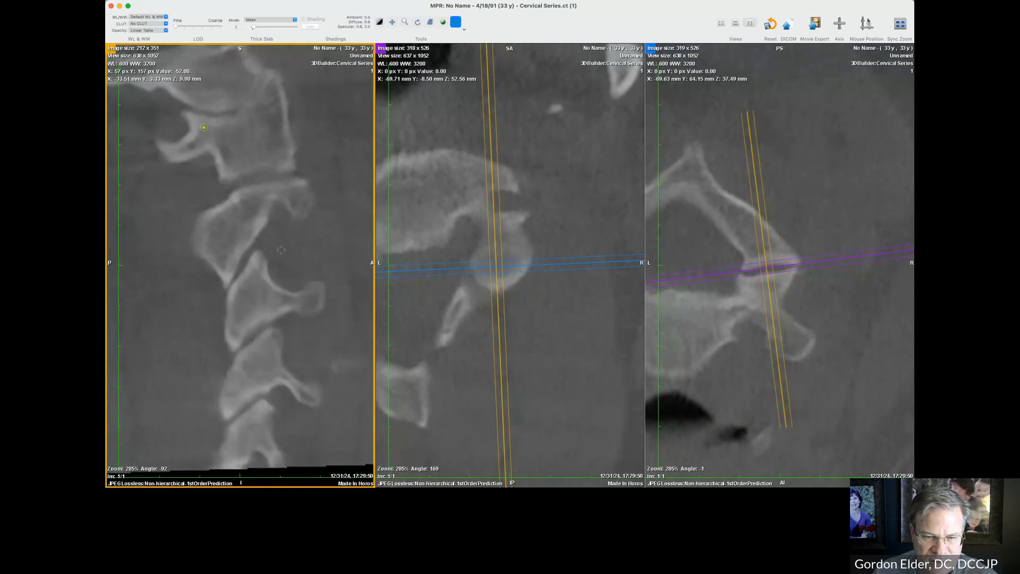
{"action": "scroll", "coordinate": [281, 250], "scroll_direction": "up", "scroll_amount": 6}
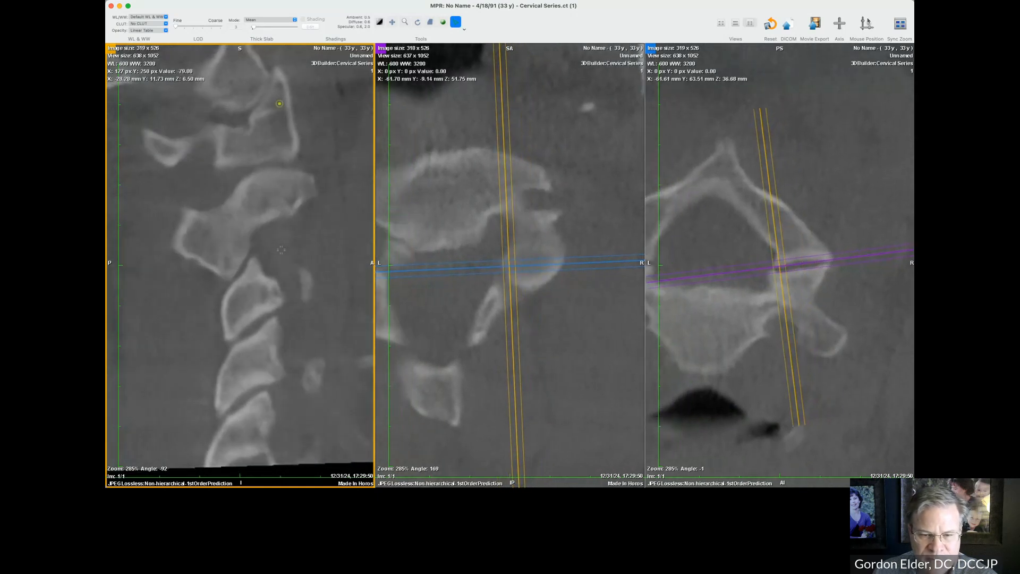
{"action": "scroll", "coordinate": [281, 249], "scroll_direction": "down", "scroll_amount": 2}
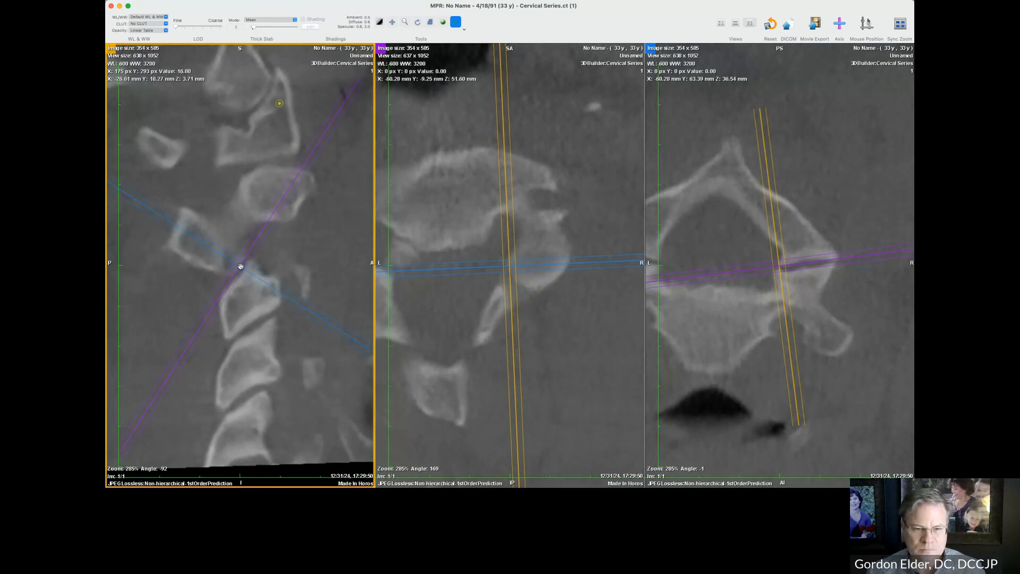
- Centre the planes on the opposite-side C3-C4 facet joint and rotate them in the oblique sagittal and coronal views to align with it
{"action": "left_click_drag", "start_coordinate": [237, 264], "coordinate": [253, 326]}
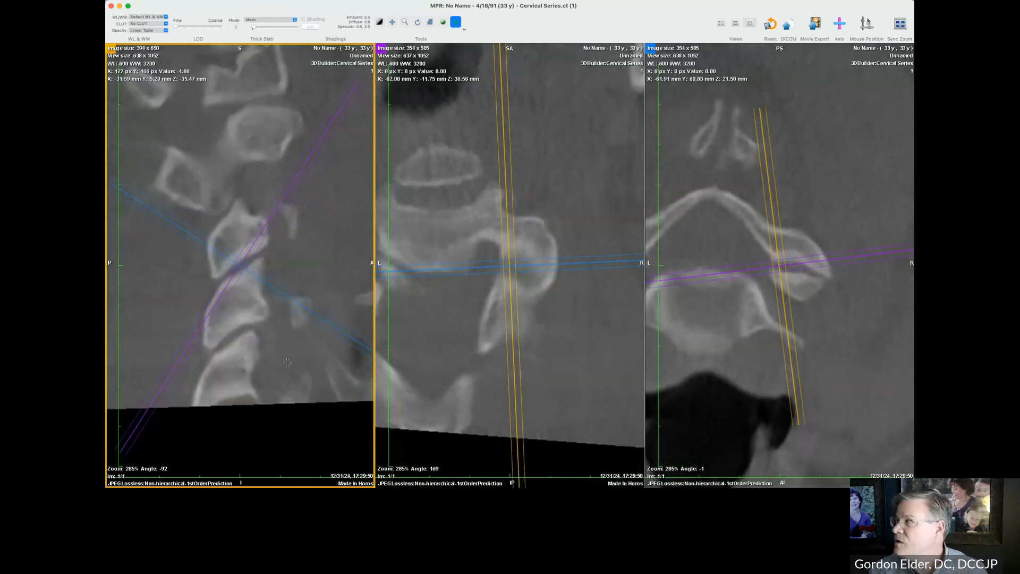
{"action": "left_click_drag", "start_coordinate": [325, 322], "coordinate": [307, 367]}
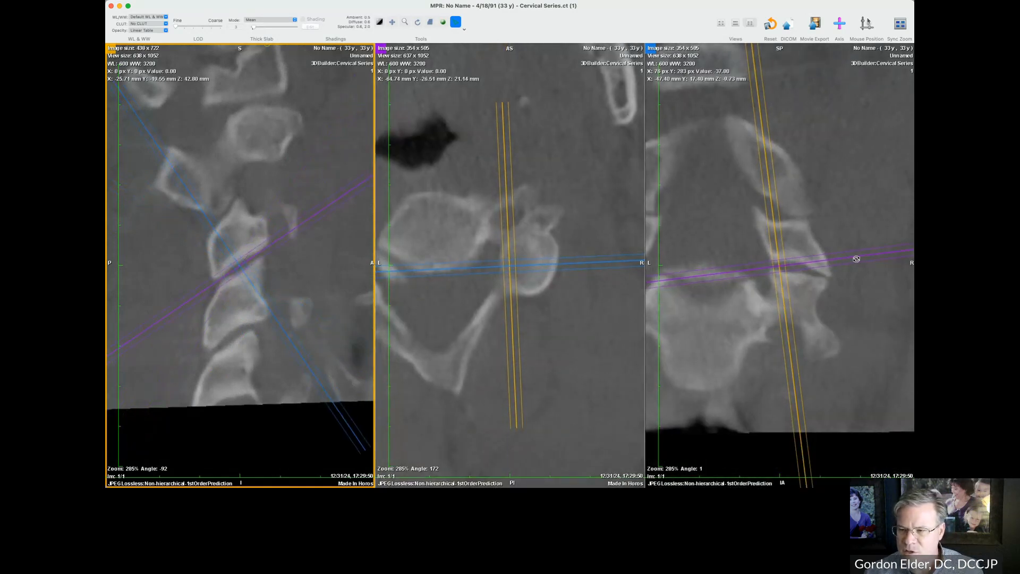
{"action": "left_click_drag", "start_coordinate": [856, 258], "coordinate": [853, 290]}
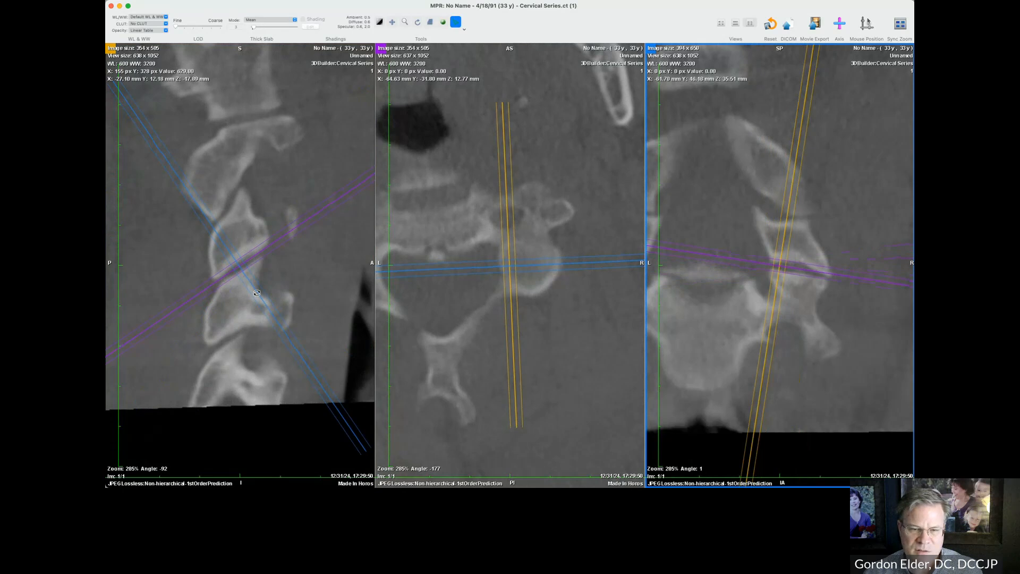
- Hide the axes in the oblique sagittal view and examine the opposite-side C3-C4 facet joint in adjacent slices
{"action": "left_click", "coordinate": [273, 284]}
{"action": "key", "text": "space"}
{"action": "scroll", "coordinate": [273, 284], "scroll_direction": "down", "scroll_amount": 8}
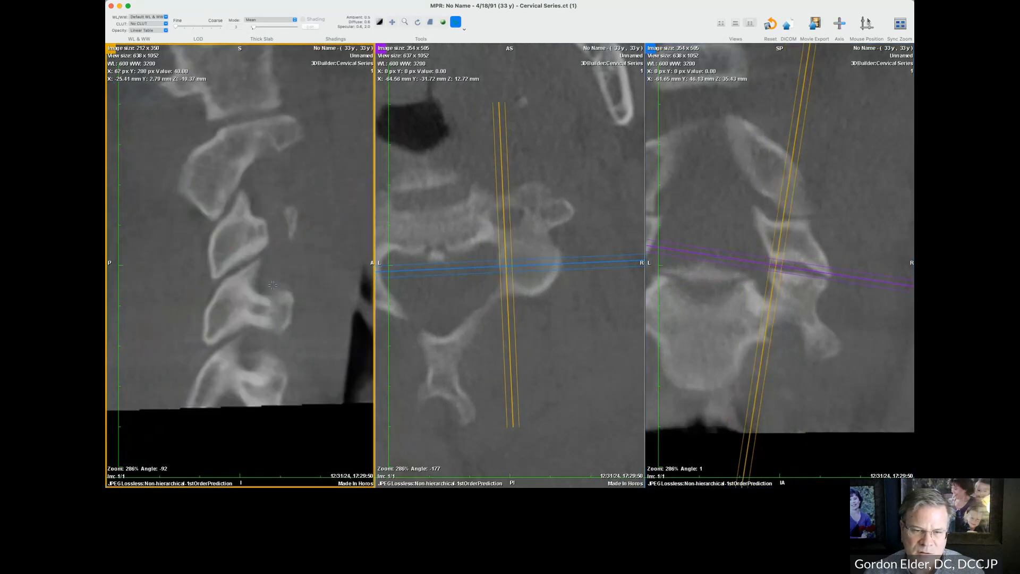
{"action": "scroll", "coordinate": [272, 285], "scroll_direction": "down", "scroll_amount": 8}
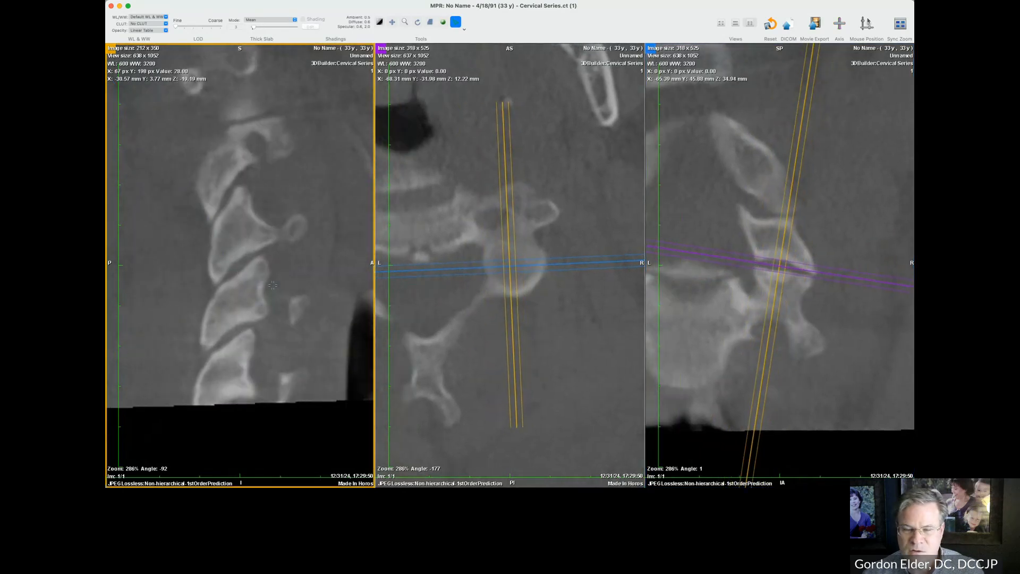
{"action": "scroll", "coordinate": [273, 284], "scroll_direction": "down", "scroll_amount": 10}
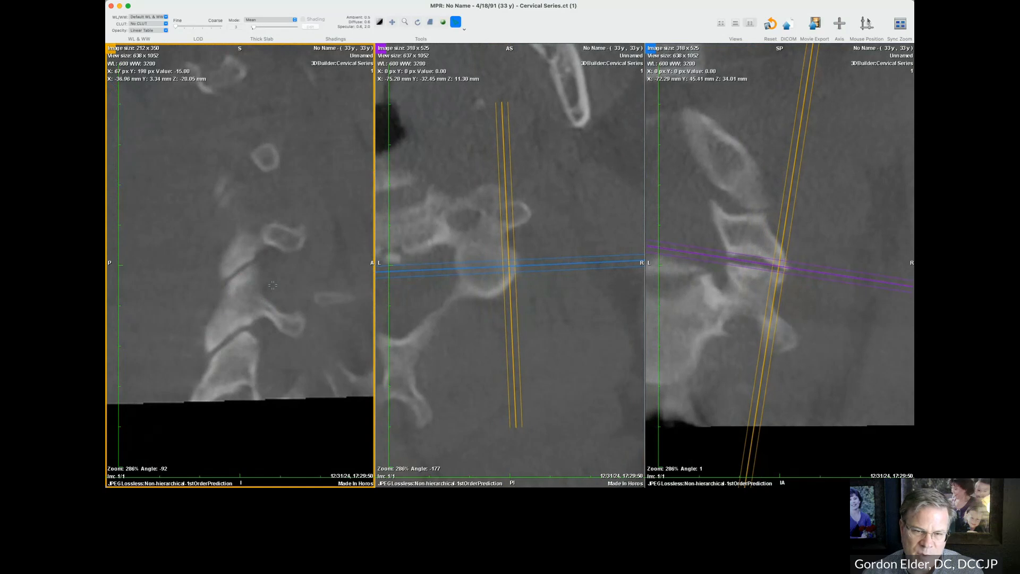
{"action": "scroll", "coordinate": [255, 262], "scroll_direction": "down", "scroll_amount": 10}
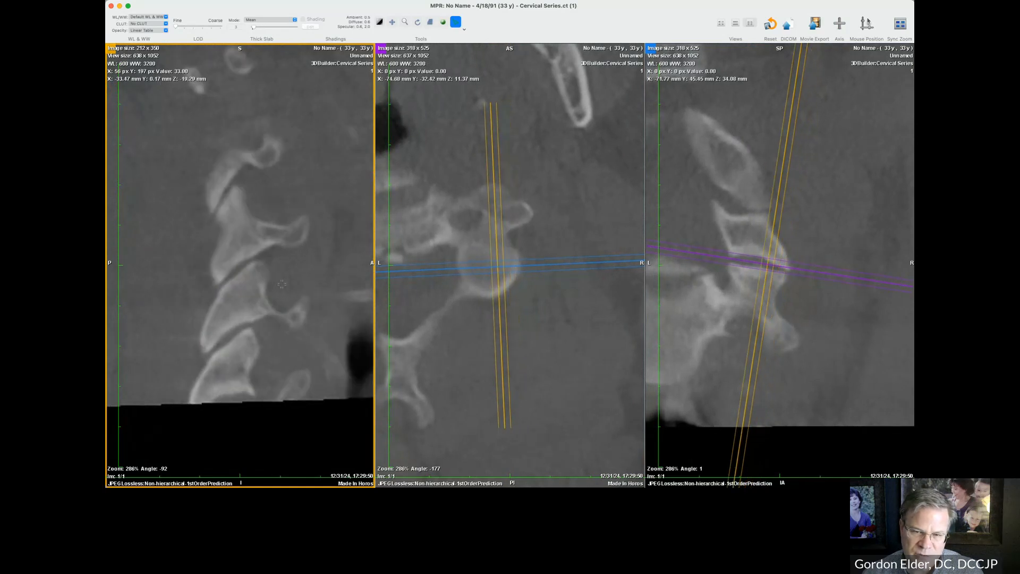
{"action": "scroll", "coordinate": [282, 284], "scroll_direction": "down", "scroll_amount": 6}
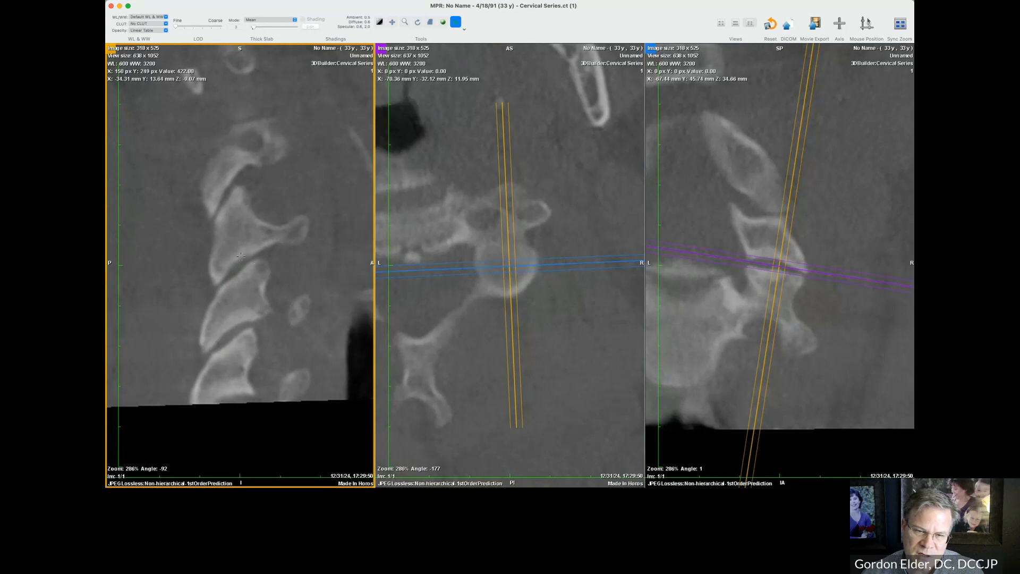
- Magnify the C3-C4 facet joint to about 551% and fine-tune the plane rotation in the oblique coronal and axial views
{"action": "right_click_drag", "start_coordinate": [296, 269], "coordinate": [287, 101]}
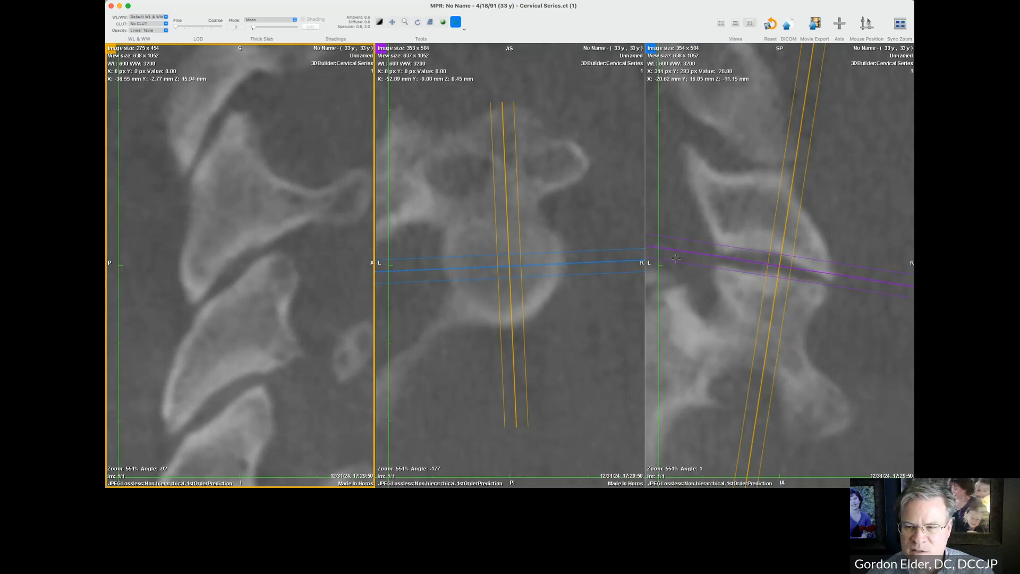
{"action": "mouse_move", "coordinate": [680, 253]}
{"action": "left_mouse_down"}
{"action": "mouse_move", "coordinate": [690, 280]}
{"action": "mouse_move", "coordinate": [683, 230]}
{"action": "mouse_move", "coordinate": [676, 239]}
{"action": "left_mouse_up"}
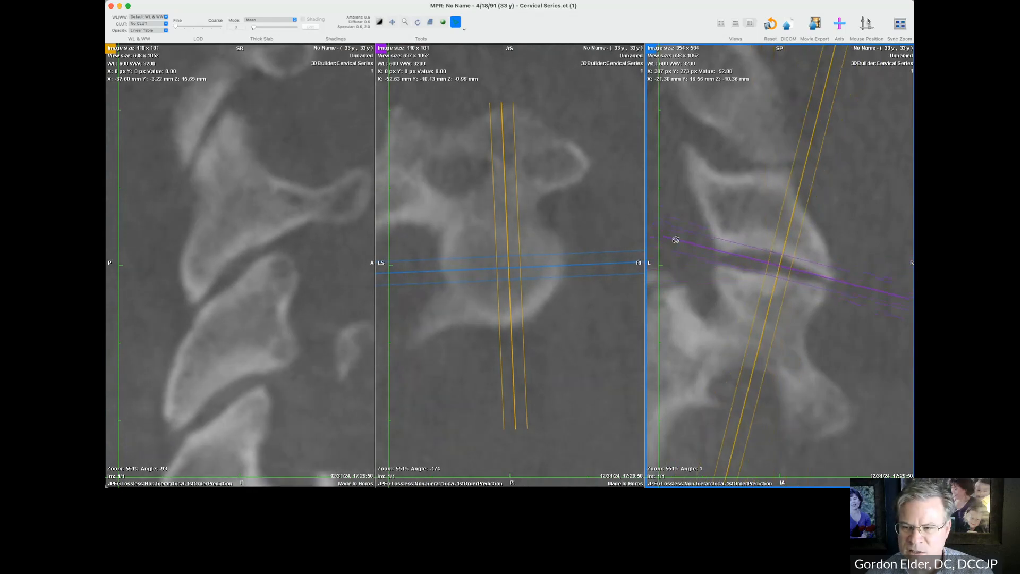
{"action": "mouse_move", "coordinate": [566, 264]}
{"action": "left_mouse_down"}
{"action": "mouse_move", "coordinate": [558, 280]}
{"action": "mouse_move", "coordinate": [558, 265]}
{"action": "left_mouse_up"}
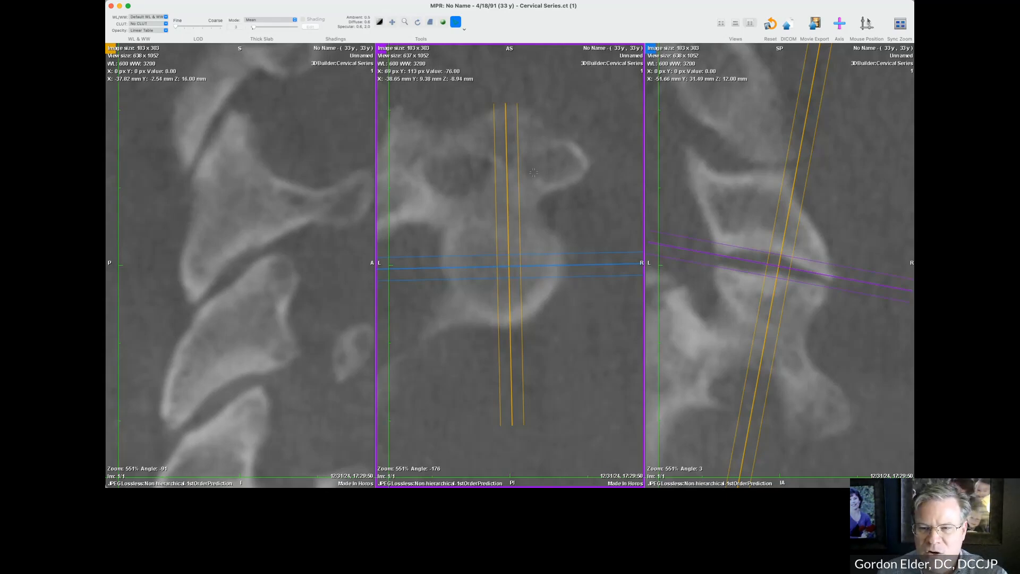
- Reset the MPR planes and set the thick slab to Mean mode with a thickness of 10
{"action": "left_click", "coordinate": [770, 25]}
{"action": "left_click", "coordinate": [252, 22]}
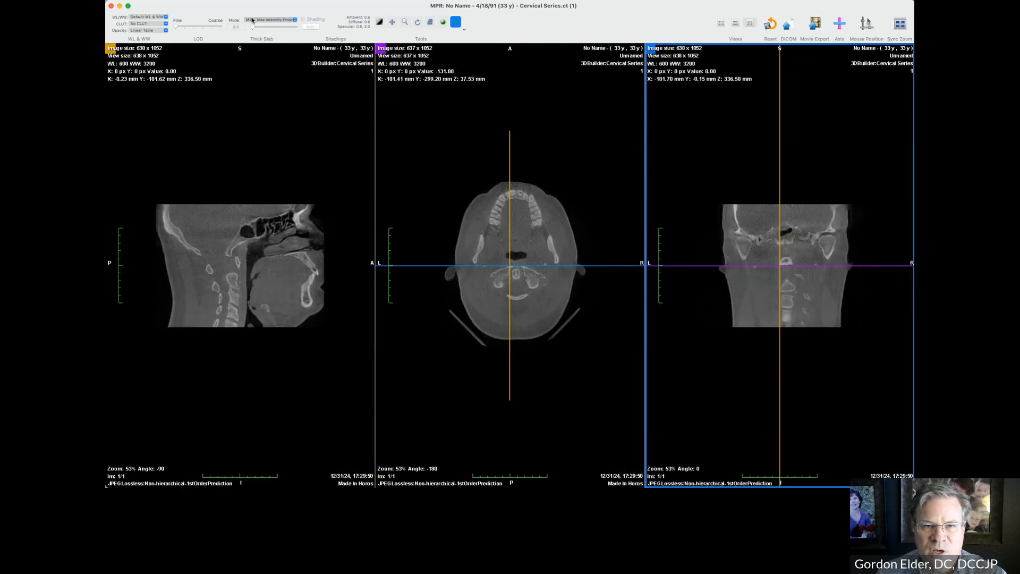
{"action": "left_click", "coordinate": [249, 35]}
{"action": "left_click", "coordinate": [238, 28]}
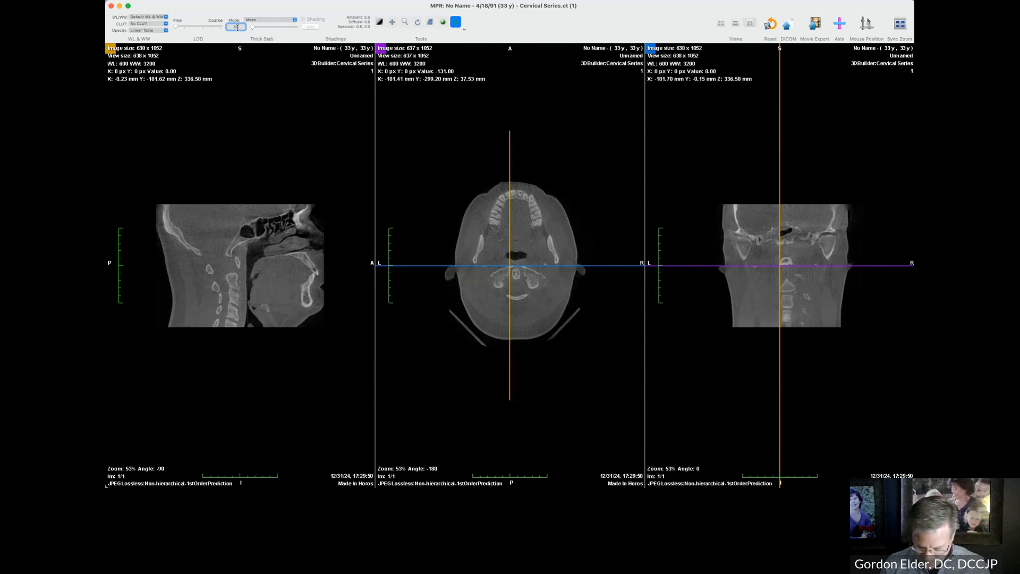
{"action": "key", "text": "Return"}
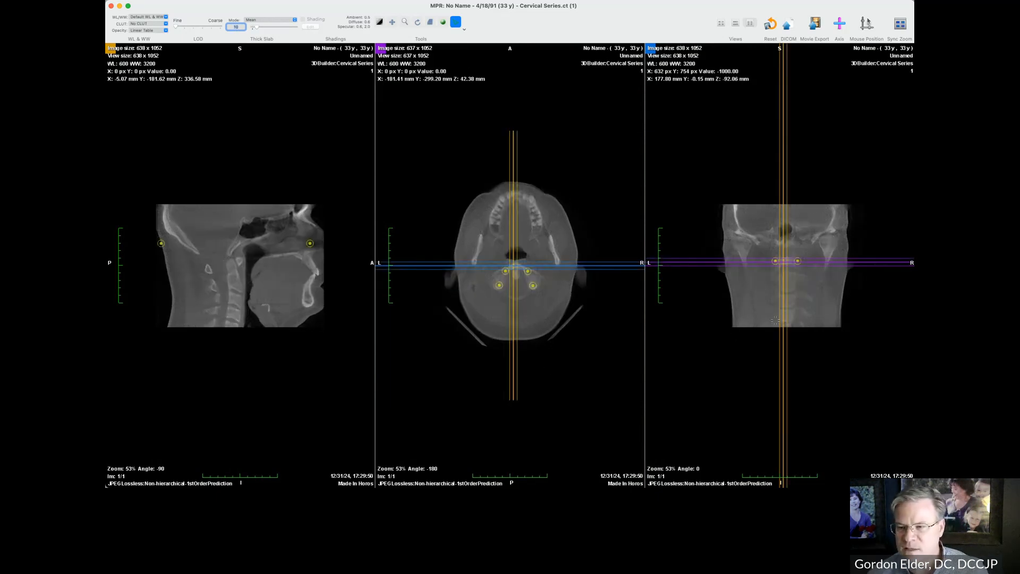
- Magnify the views to about 144%, centre the sagittal plane on the cervical midline, and bring the coronal slice to the dens
{"action": "right_click_drag", "start_coordinate": [776, 323], "coordinate": [832, 278]}
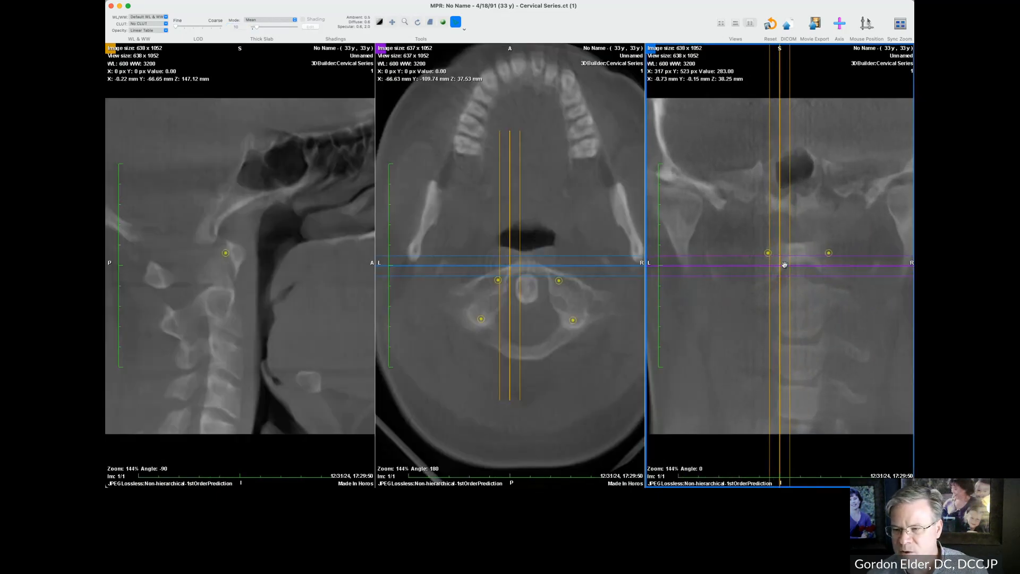
{"action": "left_click_drag", "start_coordinate": [783, 265], "coordinate": [802, 264]}
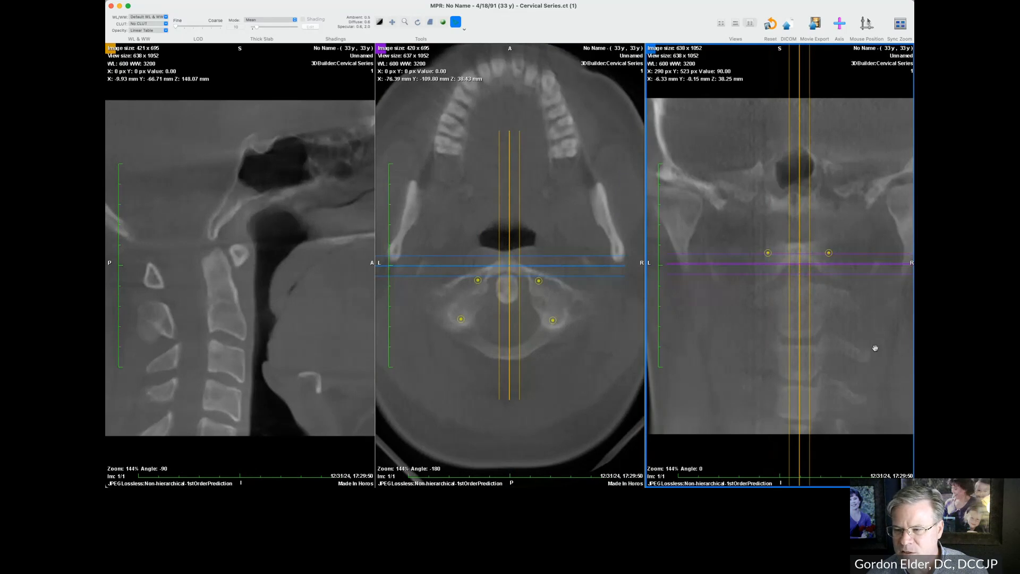
{"action": "scroll", "coordinate": [875, 348], "scroll_direction": "down", "scroll_amount": 10}
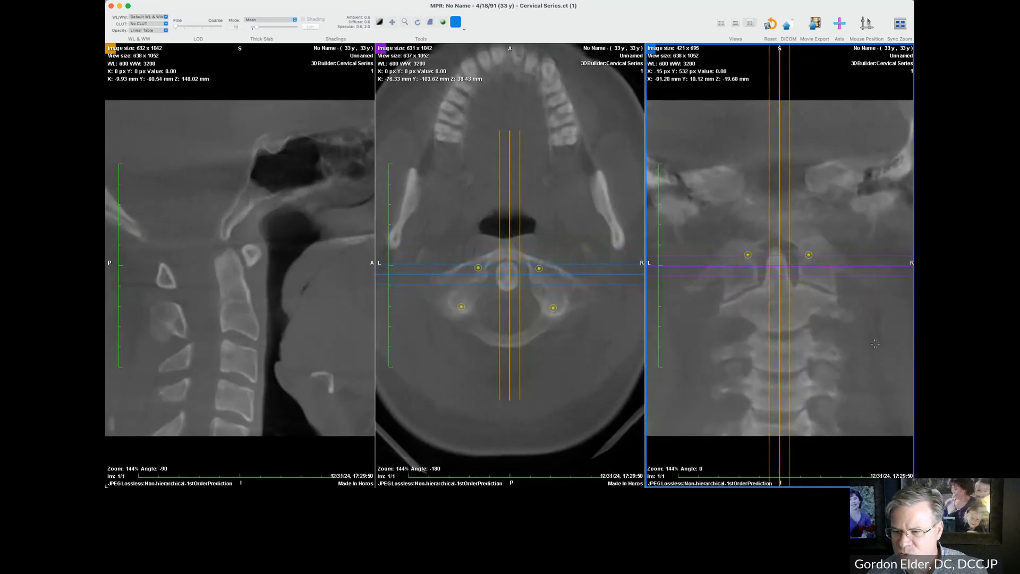
- Set the slab thickness to 3 and examine adjacent coronal slices through the dens and upper cervical vertebrae
{"action": "left_click", "coordinate": [238, 26]}
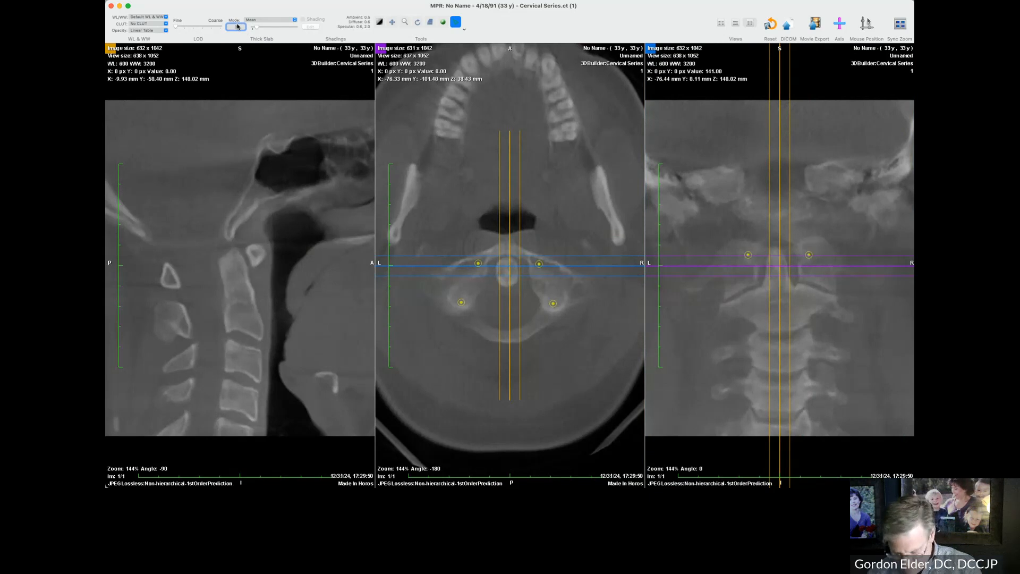
{"action": "type", "text": "3"}
{"action": "key", "text": "Return"}
{"action": "scroll", "coordinate": [805, 341], "scroll_direction": "down", "scroll_amount": 1}
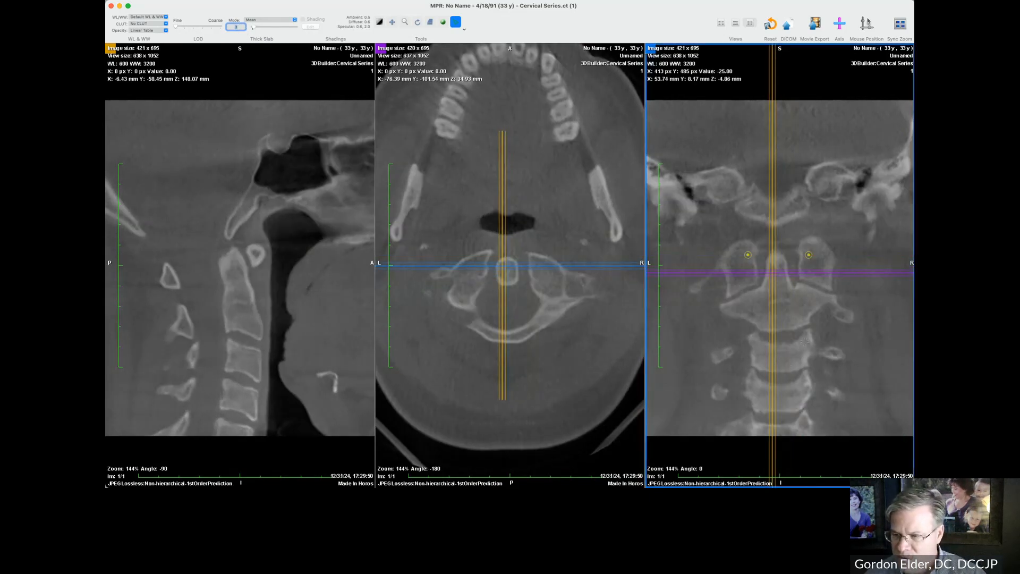
{"action": "scroll", "coordinate": [805, 342], "scroll_direction": "down", "scroll_amount": 5}
{"action": "scroll", "coordinate": [805, 342], "scroll_direction": "up", "scroll_amount": 5}
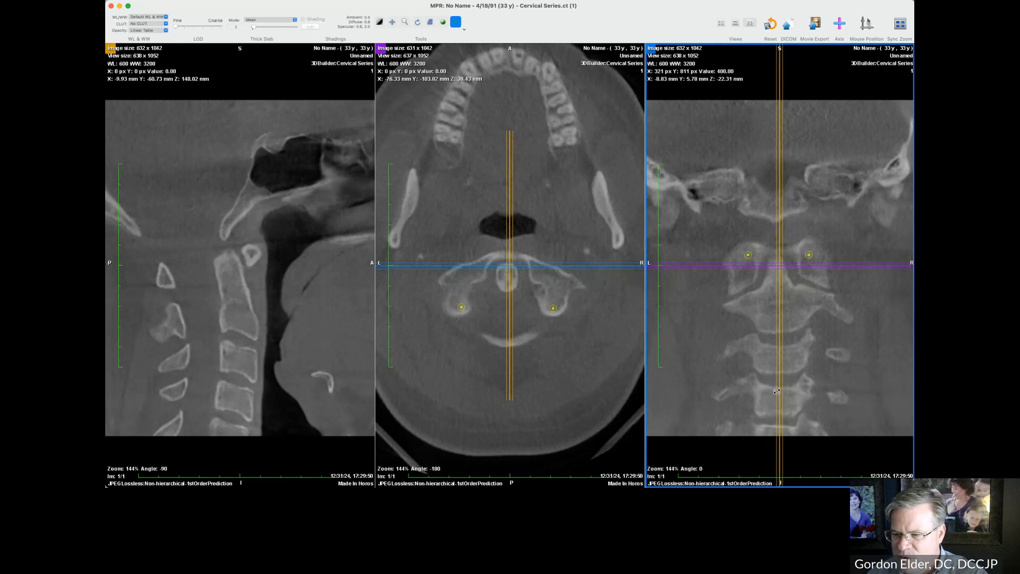
{"action": "scroll", "coordinate": [777, 402], "scroll_direction": "down", "scroll_amount": 5}
{"action": "scroll", "coordinate": [776, 393], "scroll_direction": "up", "scroll_amount": 4}
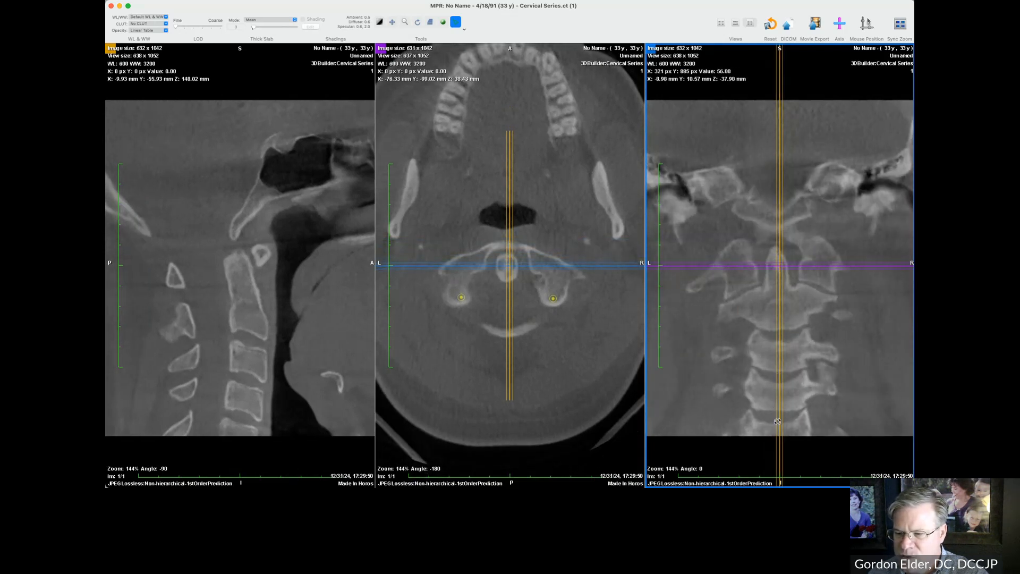
- Centre the planes on the lowest imaged cervical level and rotate them in the axial and coronal views to match that vertebra
{"action": "left_click", "coordinate": [301, 242]}
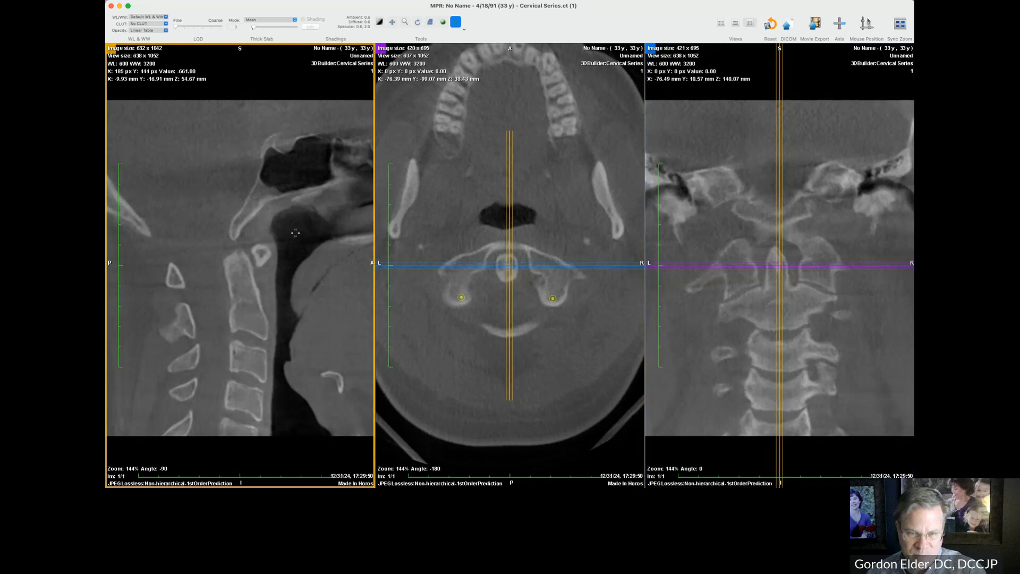
{"action": "left_click_drag", "start_coordinate": [242, 260], "coordinate": [225, 427]}
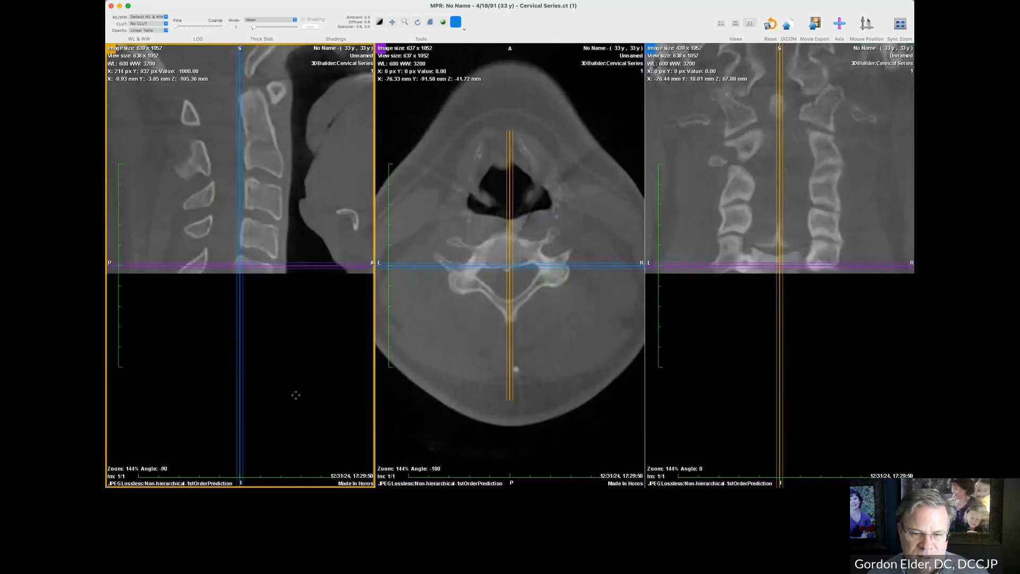
{"action": "left_click", "coordinate": [430, 270]}
{"action": "left_click_drag", "start_coordinate": [430, 270], "coordinate": [428, 272]}
{"action": "left_click_drag", "start_coordinate": [510, 265], "coordinate": [506, 266]}
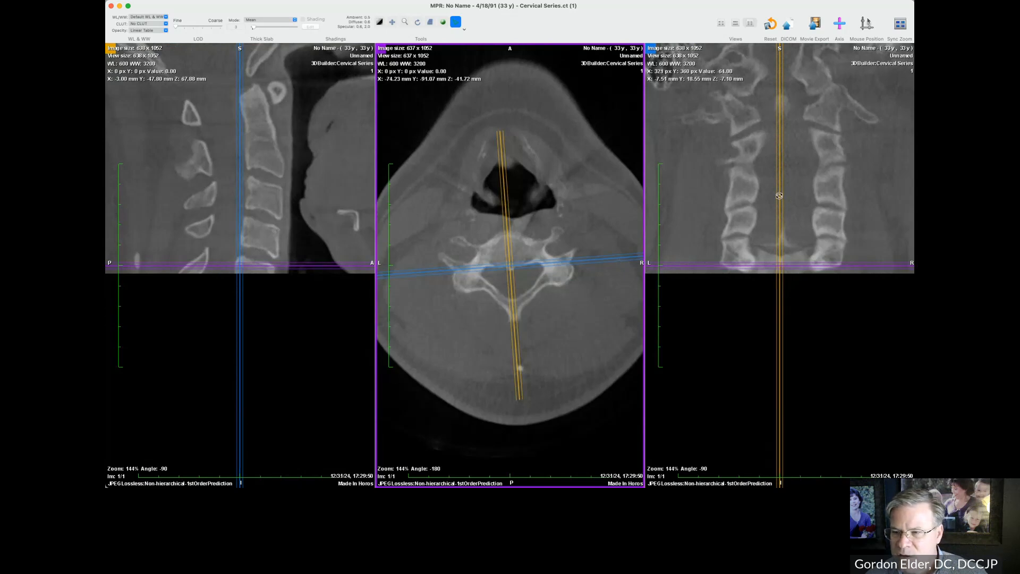
{"action": "left_click_drag", "start_coordinate": [786, 200], "coordinate": [782, 195]}
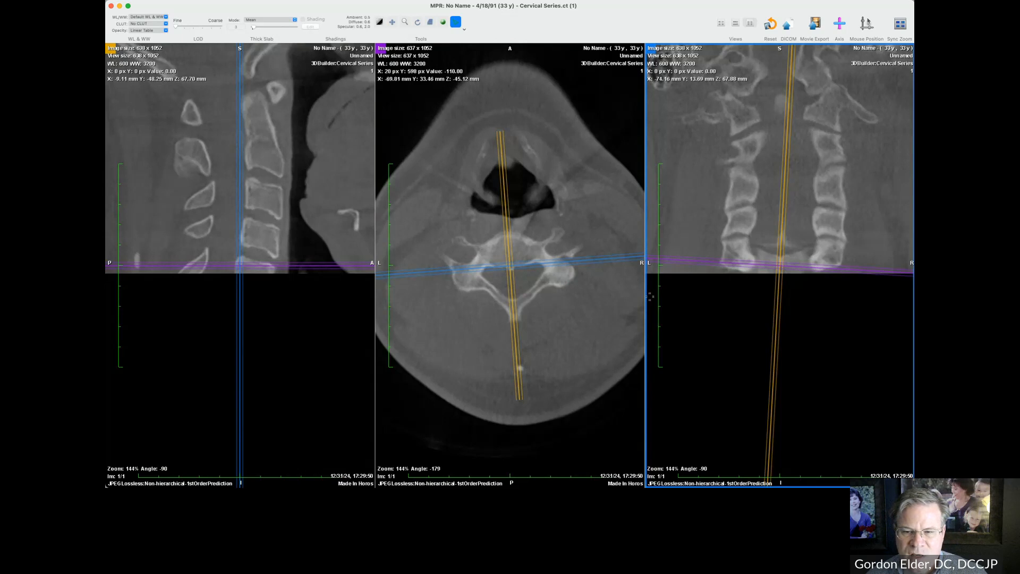
- Move the axial plane up to the next cervical vertebra and recentre the planes on its spinal canal
{"action": "scroll", "coordinate": [549, 300], "scroll_direction": "up", "scroll_amount": 5}
{"action": "scroll", "coordinate": [549, 301], "scroll_direction": "up", "scroll_amount": 5}
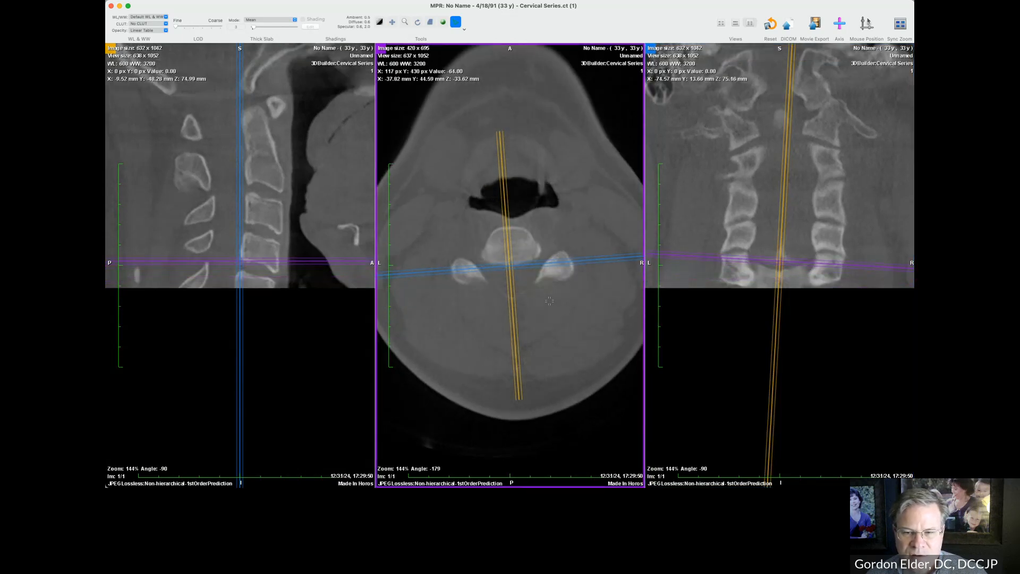
{"action": "scroll", "coordinate": [550, 301], "scroll_direction": "up", "scroll_amount": 1}
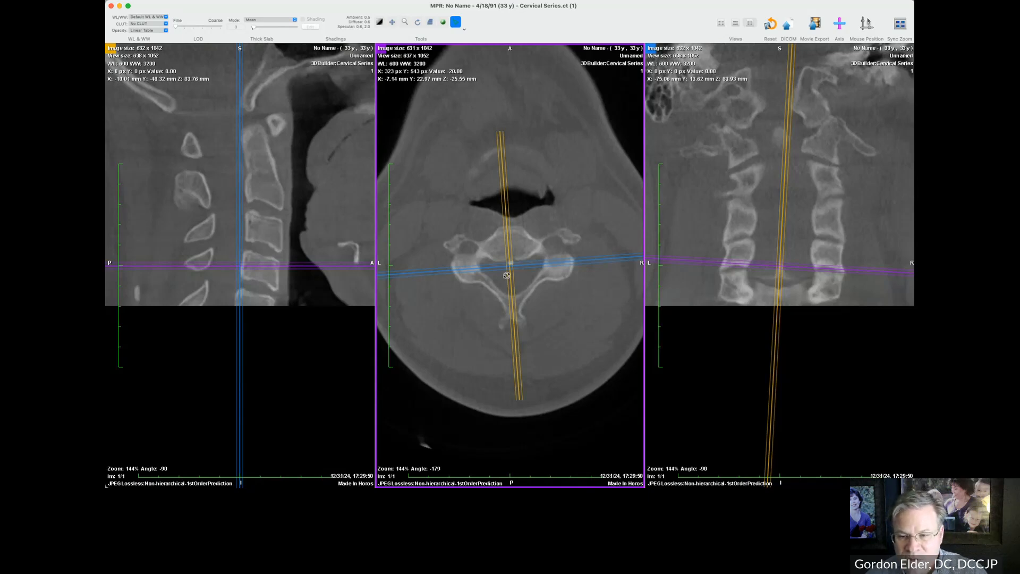
{"action": "left_click_drag", "start_coordinate": [507, 265], "coordinate": [510, 263]}
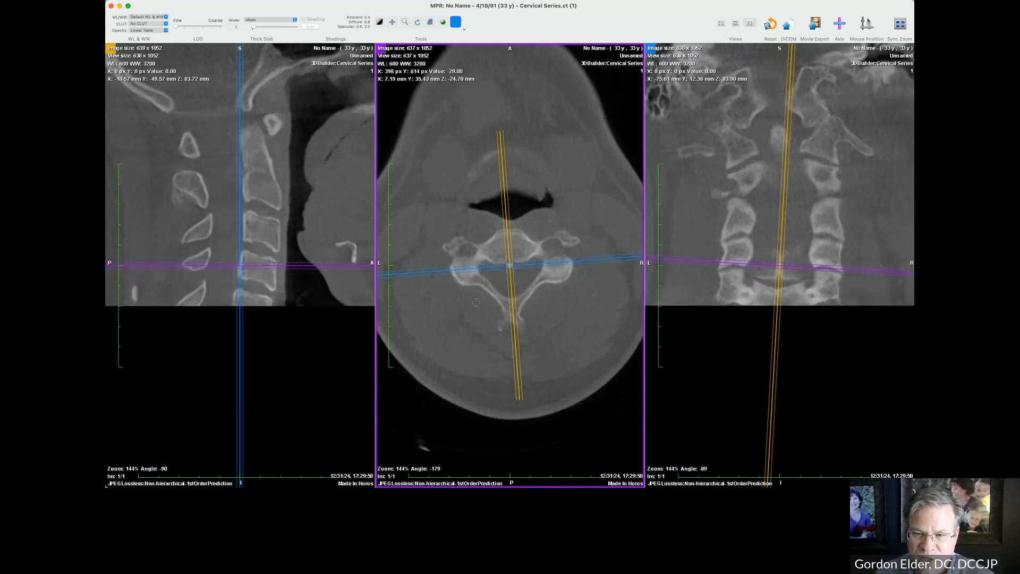
- Raise the axial plane to the upper cervical vertebrae and rotate the planes in the coronal view to match the vertebra's tilt
{"action": "scroll", "coordinate": [476, 302], "scroll_direction": "up", "scroll_amount": 8}
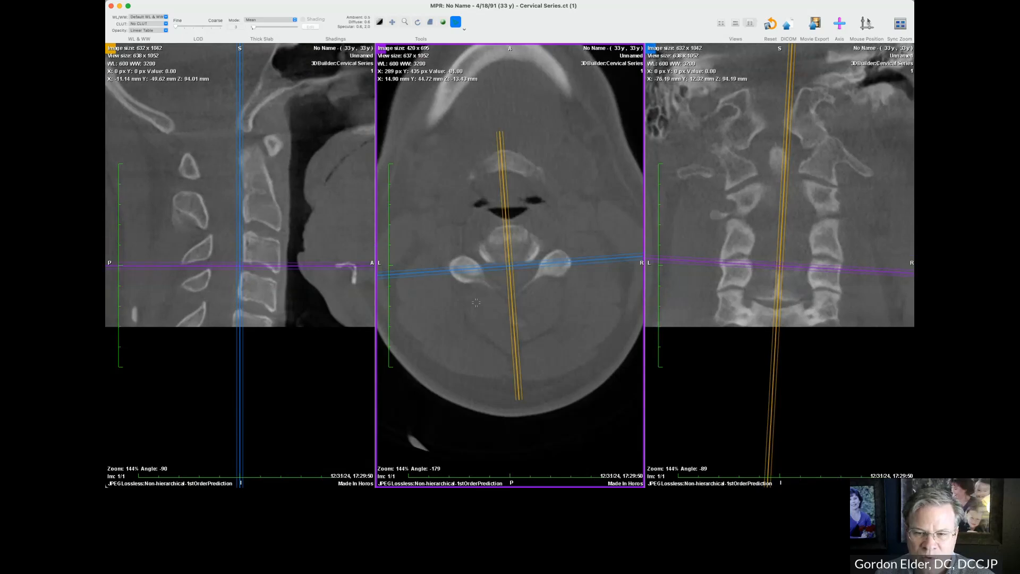
{"action": "scroll", "coordinate": [475, 302], "scroll_direction": "up", "scroll_amount": 10}
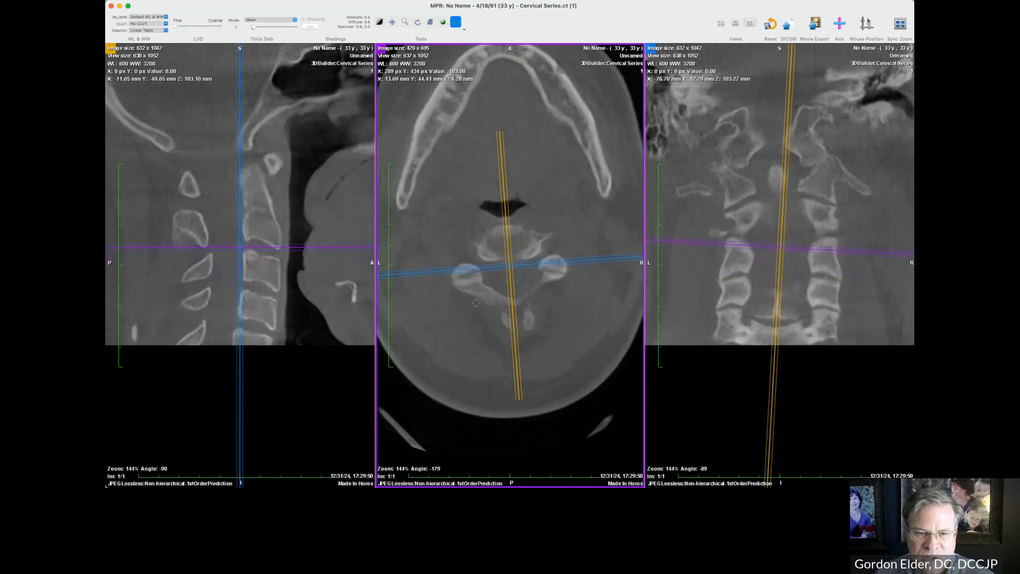
{"action": "scroll", "coordinate": [476, 302], "scroll_direction": "up", "scroll_amount": 3}
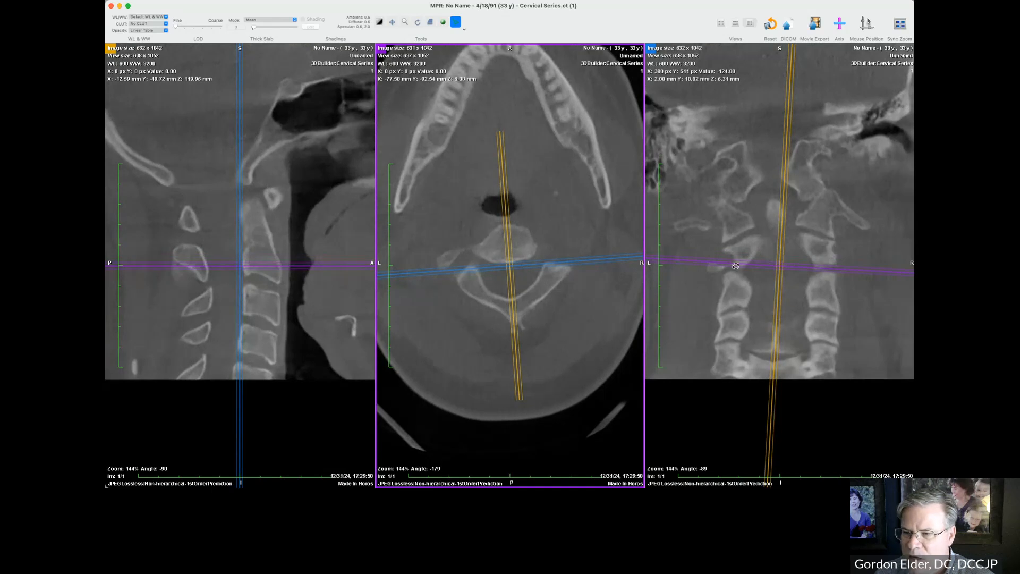
{"action": "left_click", "coordinate": [693, 265]}
{"action": "left_click_drag", "start_coordinate": [693, 269], "coordinate": [693, 270]}
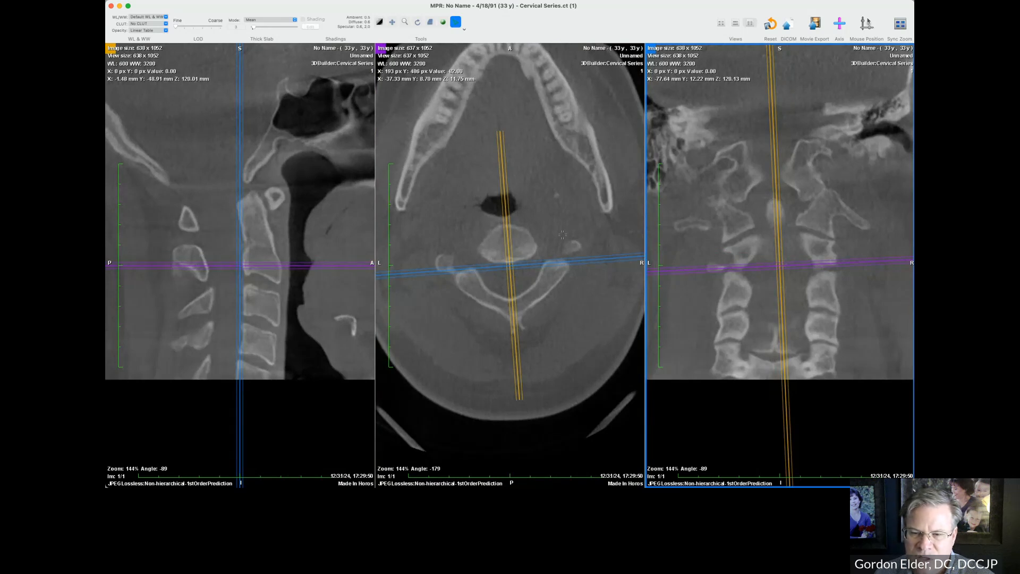
- Examine the upper cervical vertebra on higher axial slices at about 296% magnification, and reduce the views to about 109%
{"action": "scroll", "coordinate": [562, 235], "scroll_direction": "up", "scroll_amount": 4}
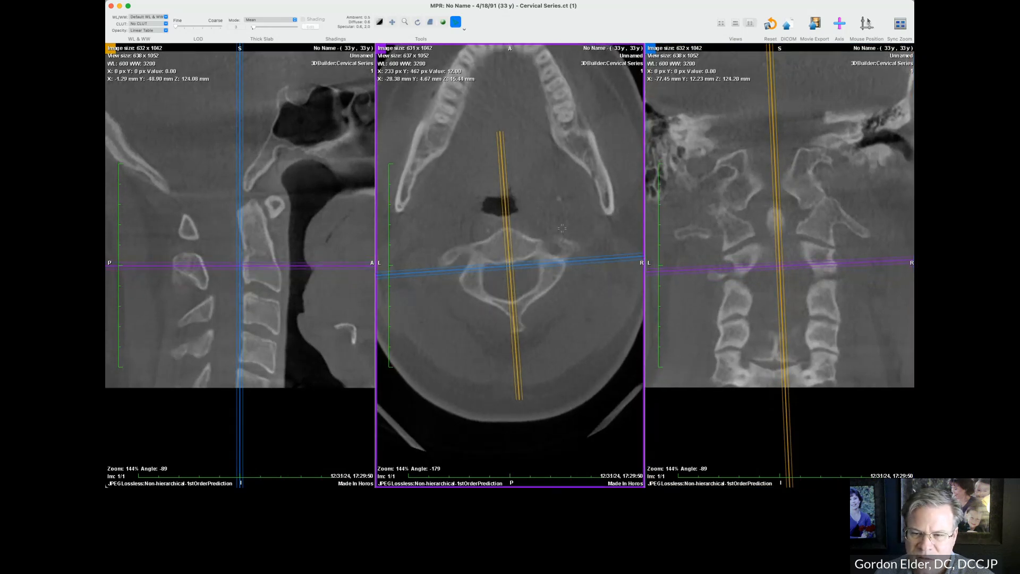
{"action": "scroll", "coordinate": [562, 227], "scroll_direction": "up", "scroll_amount": 2}
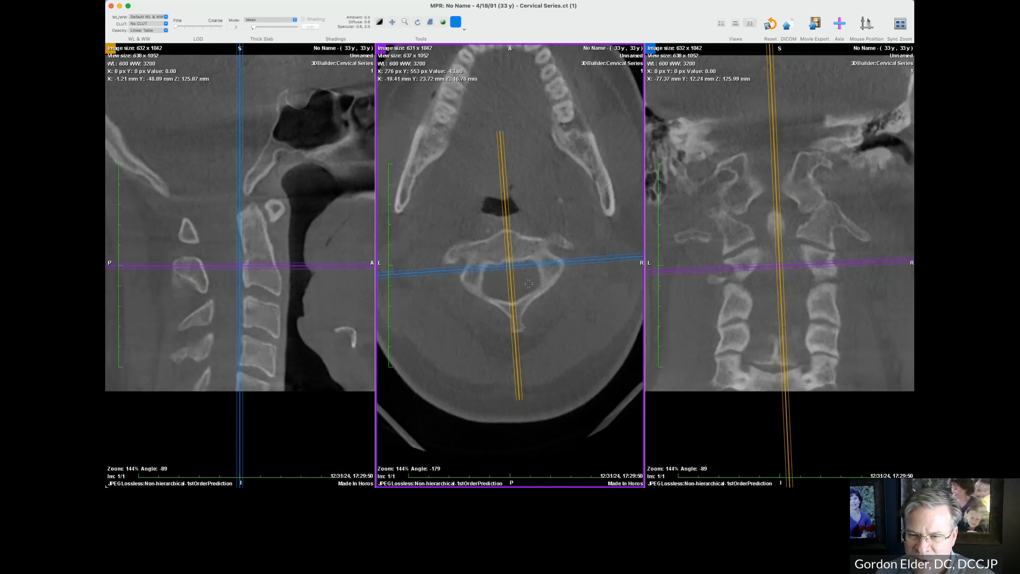
{"action": "right_click_drag", "start_coordinate": [533, 253], "coordinate": [549, 110]}
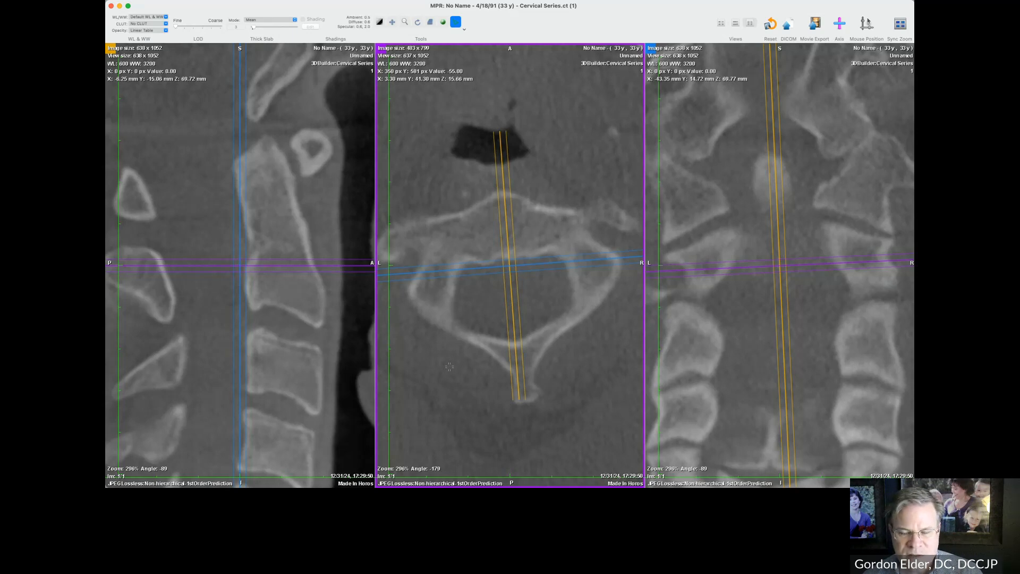
{"action": "right_click_drag", "start_coordinate": [560, 192], "coordinate": [564, 411]}
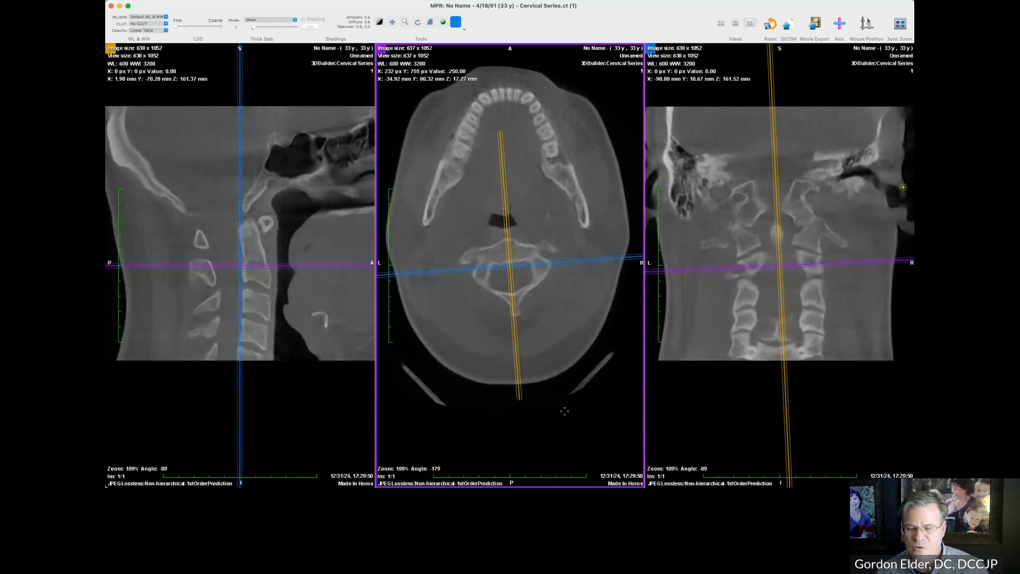